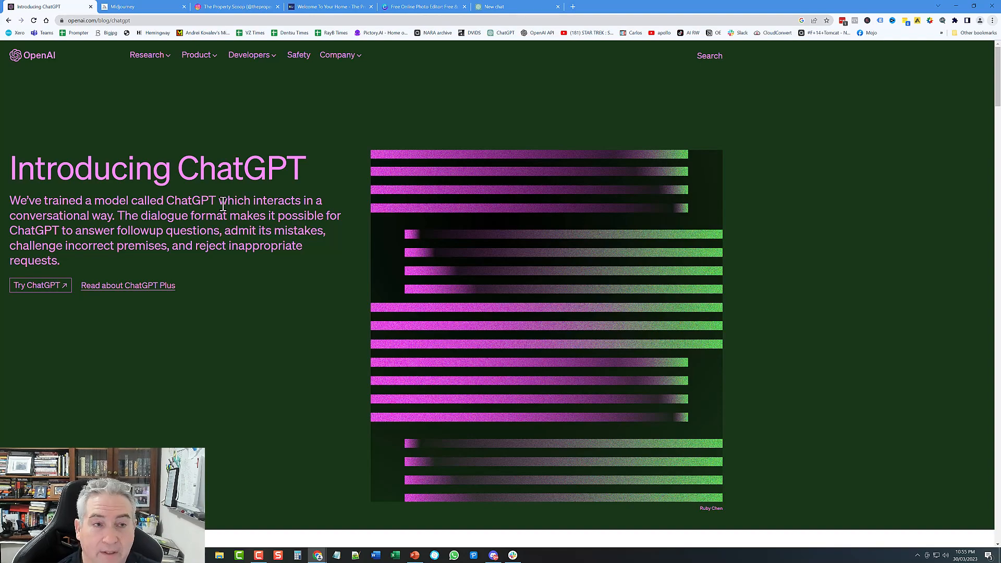
# Step: Switch to the Midjourney home page tab with its join-the-beta and sign-in options
pyautogui.click(130, 7)
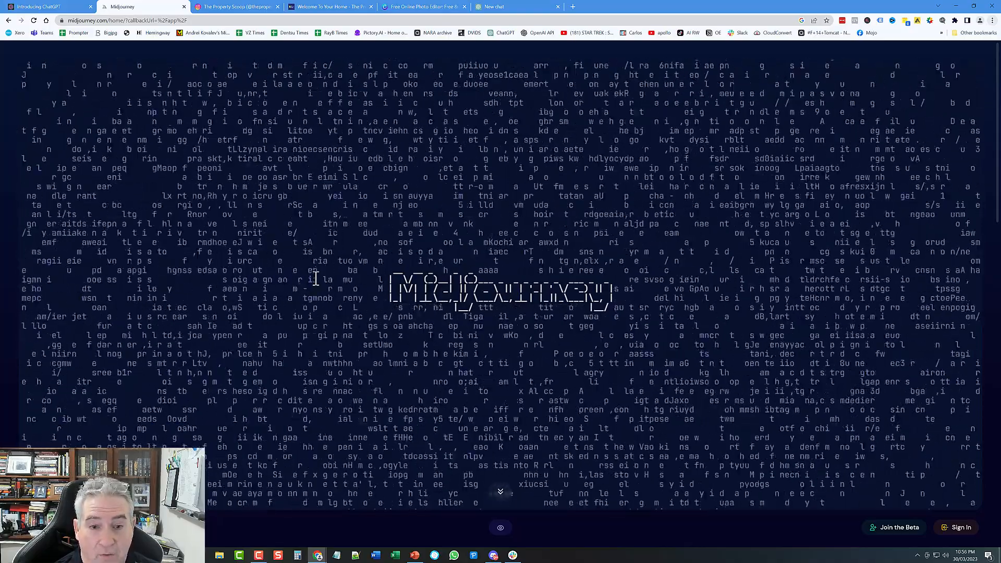
# Step: Look over the generated accountant photo grids in the Midjourney Discord server
pyautogui.click(494, 556)
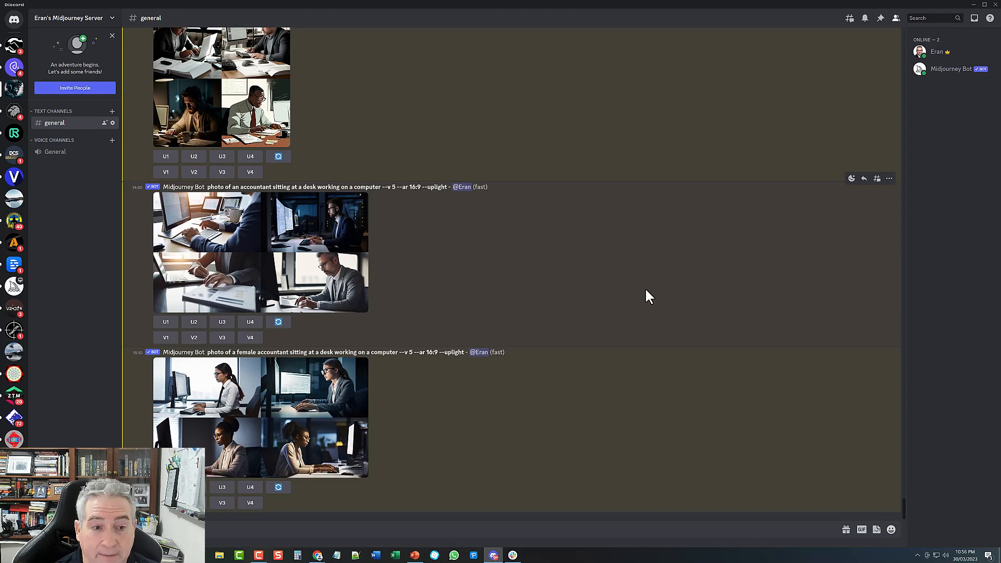
pyautogui.scroll(1, 615, 298)
pyautogui.scroll(-1, 579, 302)
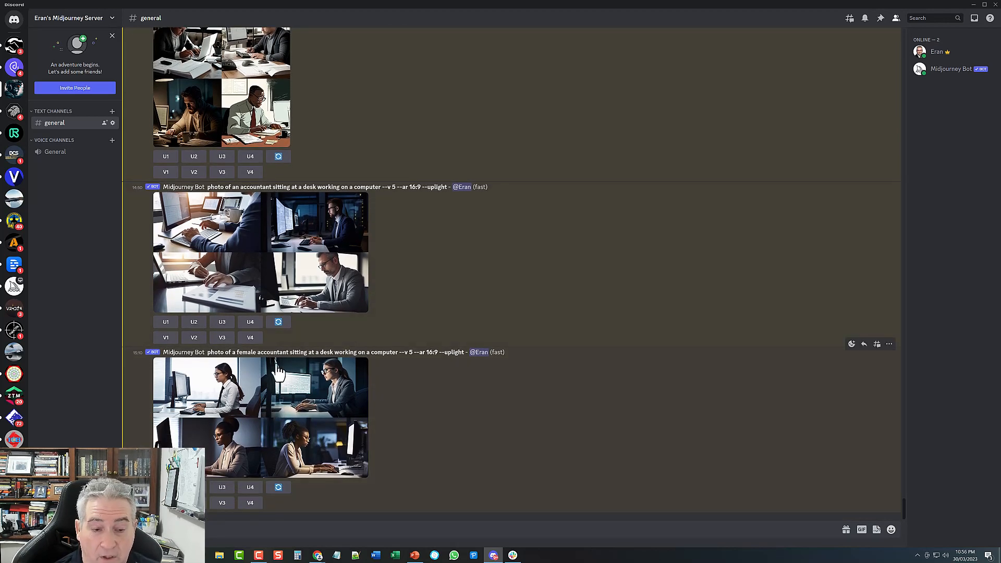
# Step: Revisit the accountant grids briefly, then go to the Property Scoop Instagram profile in Chrome
pyautogui.click(973, 5)
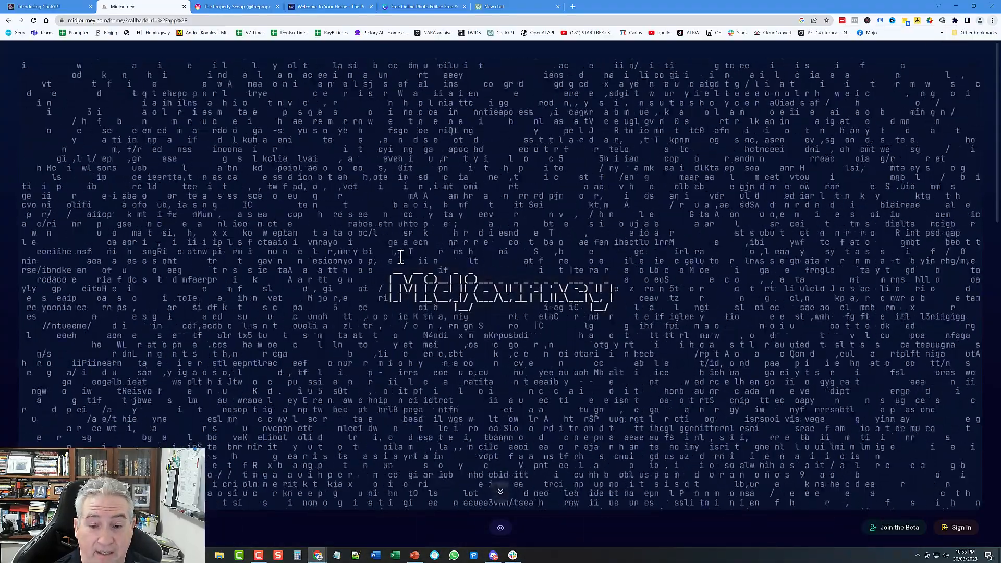
pyautogui.click(494, 555)
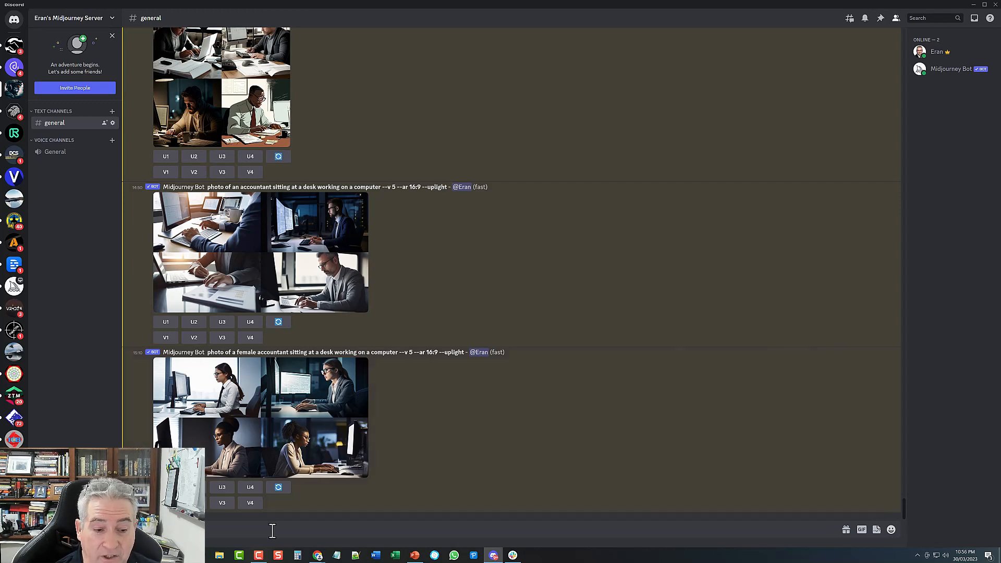
pyautogui.click(974, 4)
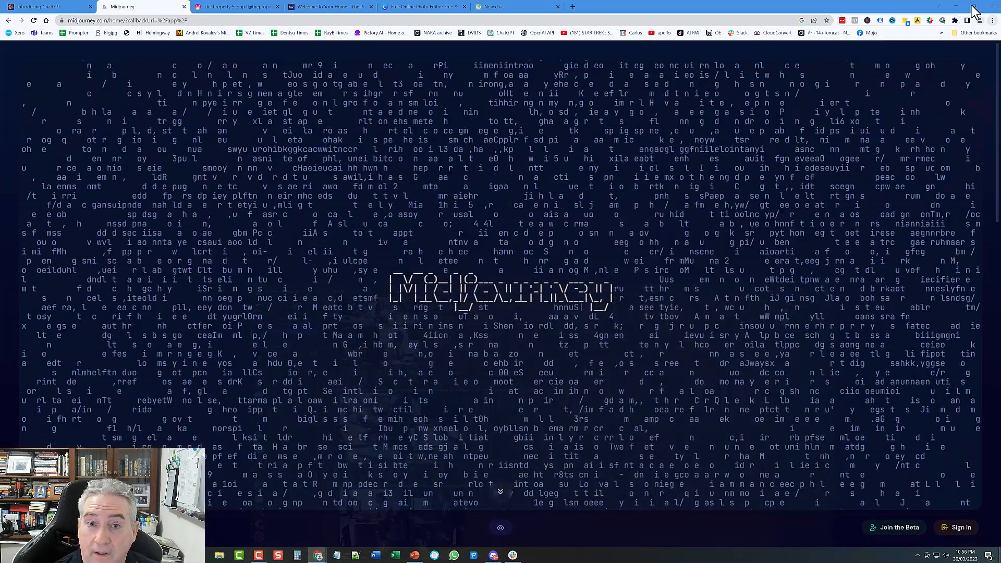
pyautogui.click(241, 6)
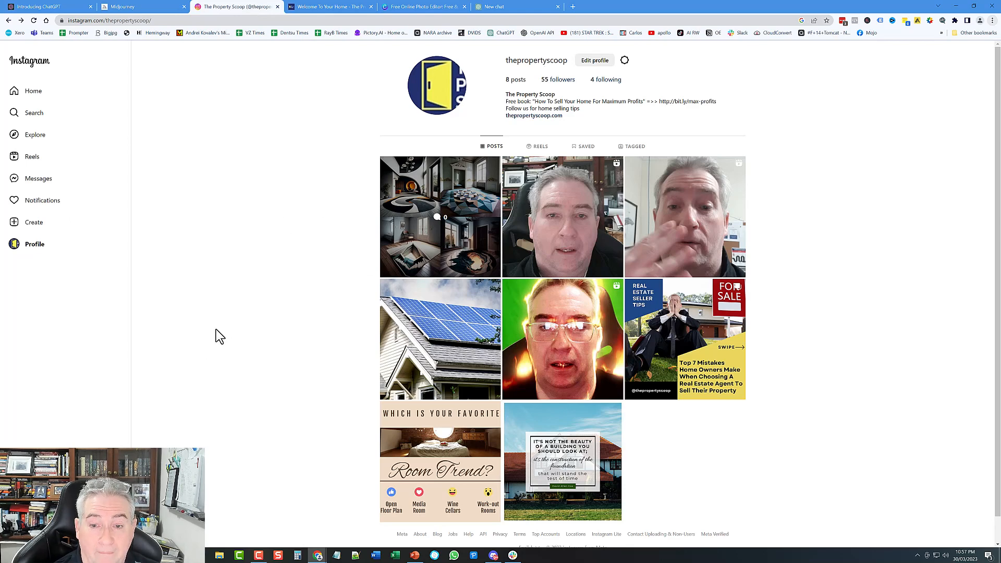
pyautogui.scroll(-1, 227, 332)
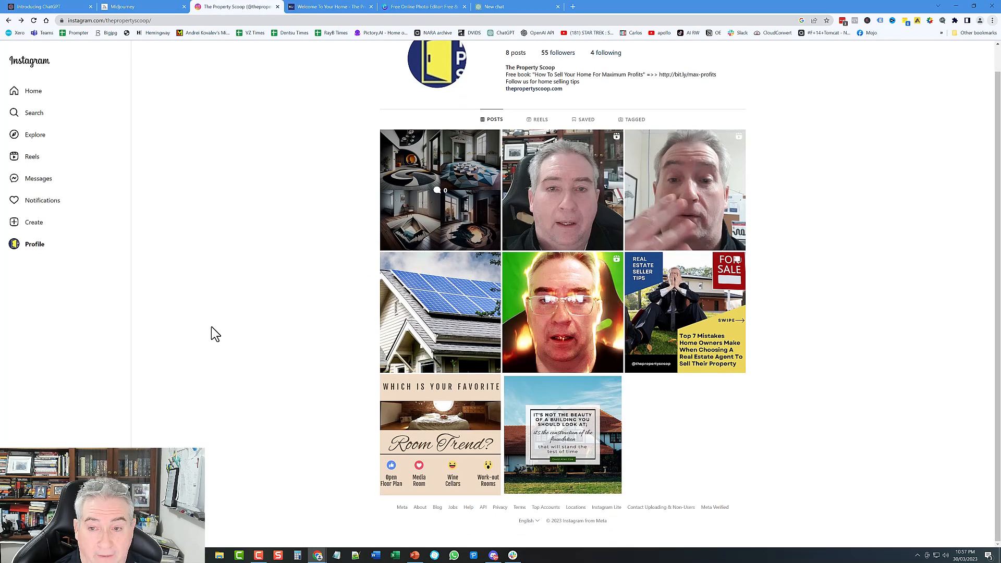
pyautogui.scroll(1, 211, 327)
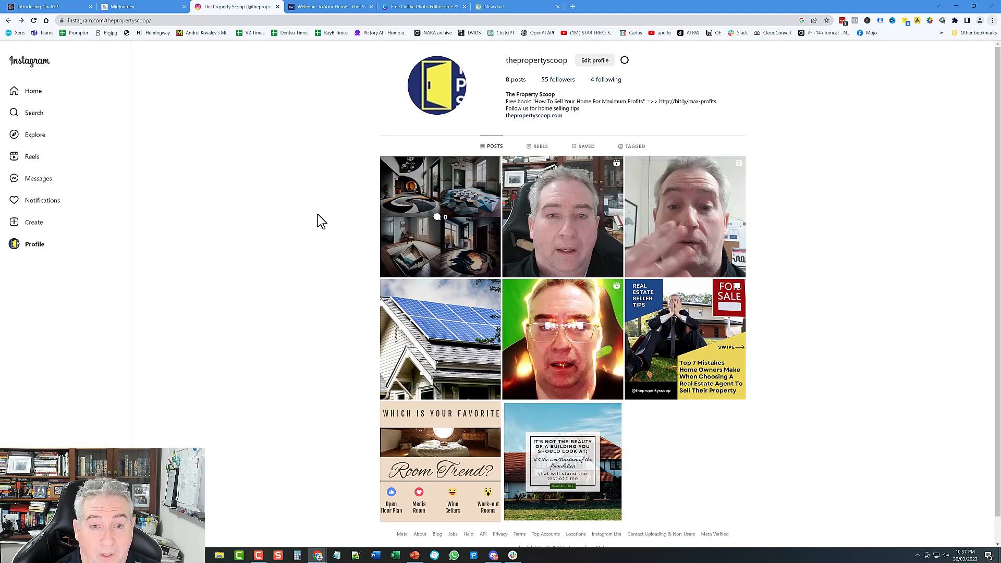
pyautogui.click(467, 187)
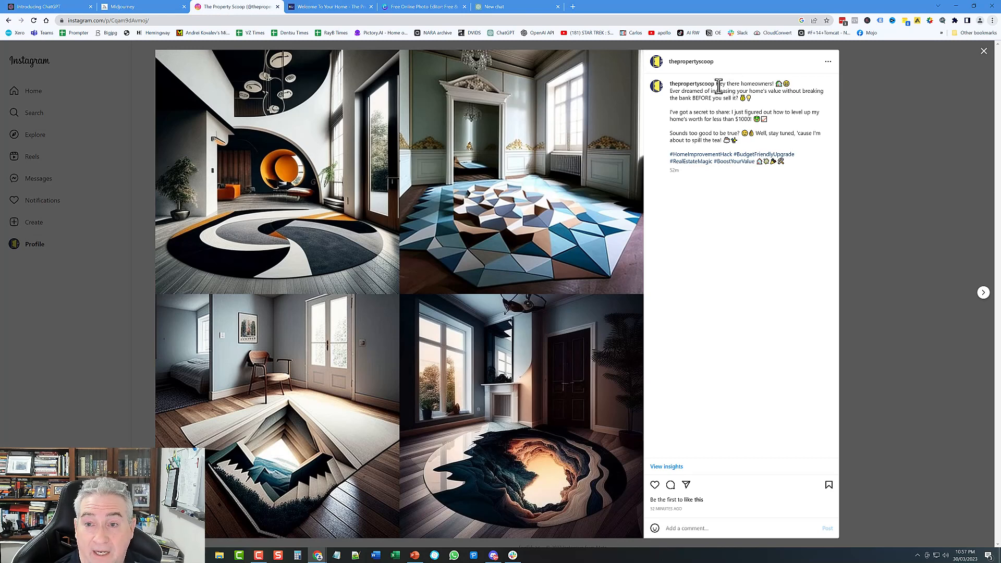
pyautogui.moveTo(717, 85); pyautogui.dragTo(834, 195)
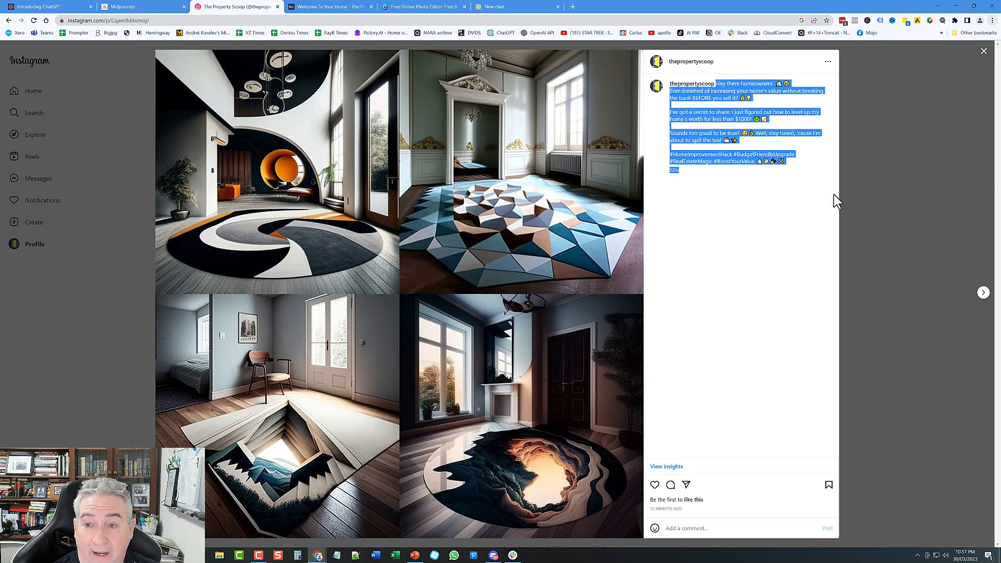
pyautogui.click(720, 226)
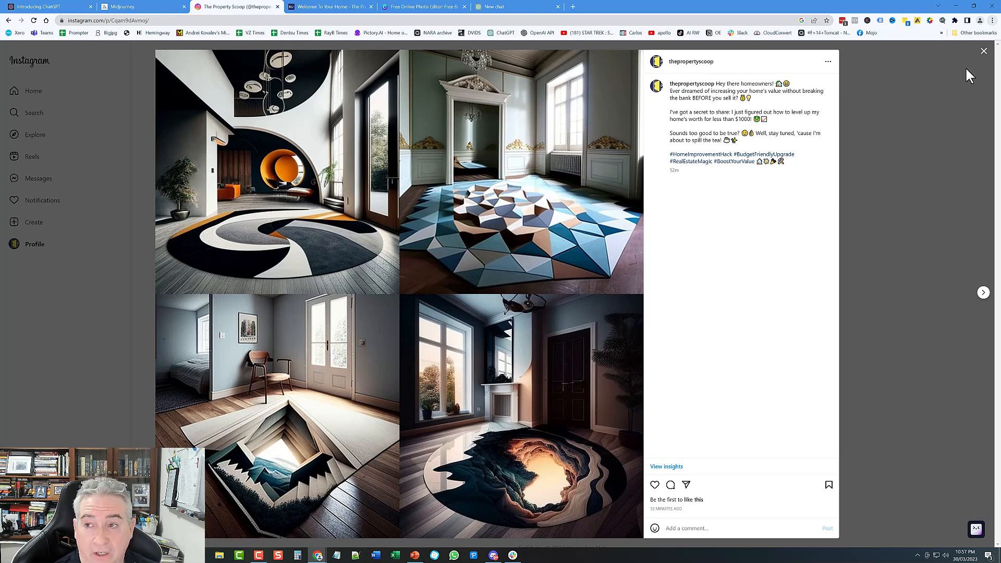
pyautogui.click(985, 52)
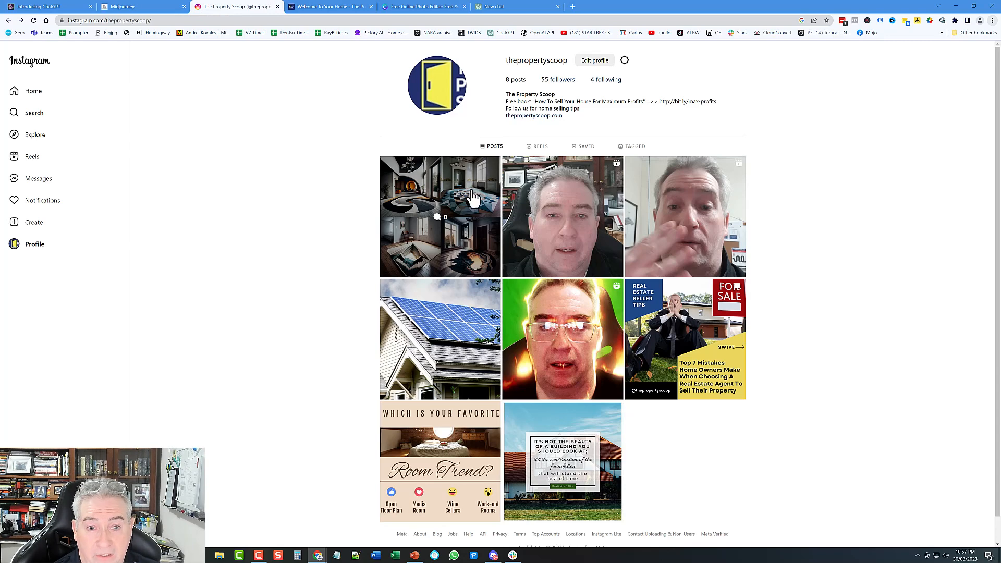
# Step: Open the Make Your Kitchen Shine post from The Property Scoop's Our Newest Blogs section
pyautogui.click(340, 7)
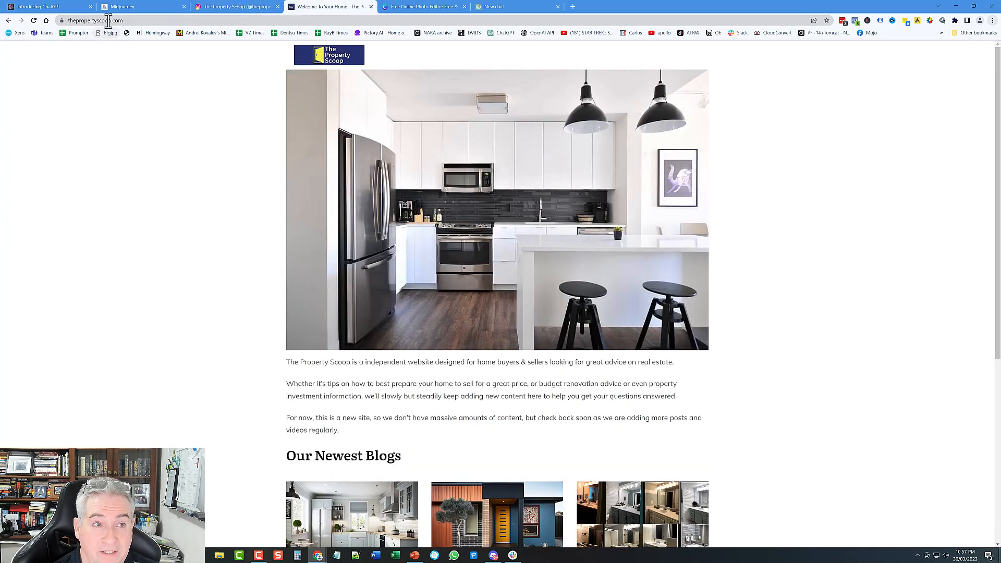
pyautogui.scroll(-6, 213, 333)
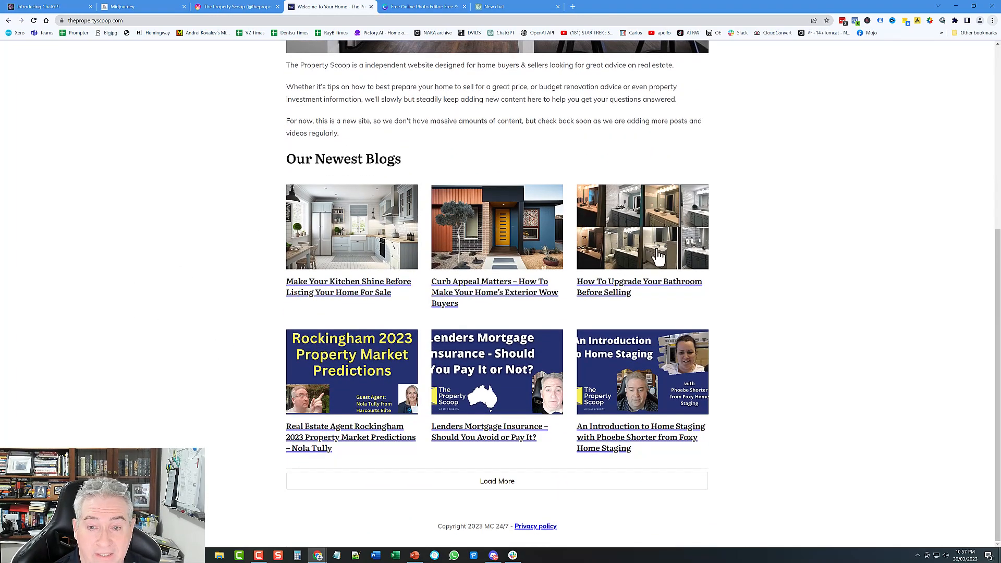
pyautogui.click(345, 255)
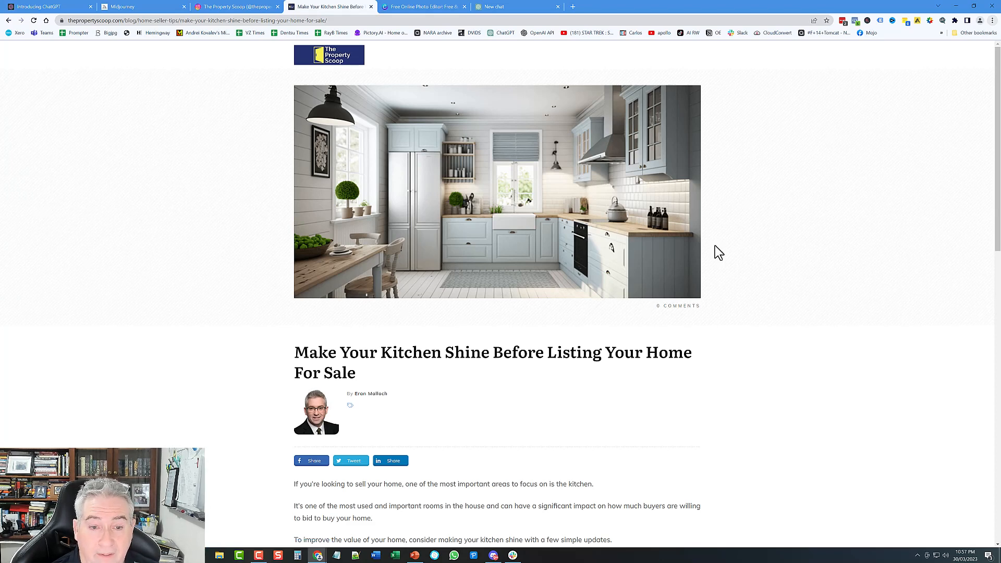
# Step: Read through the kitchen blog post, then move to Canva's Free Online Photo Editor page
pyautogui.scroll(-5, 907, 279)
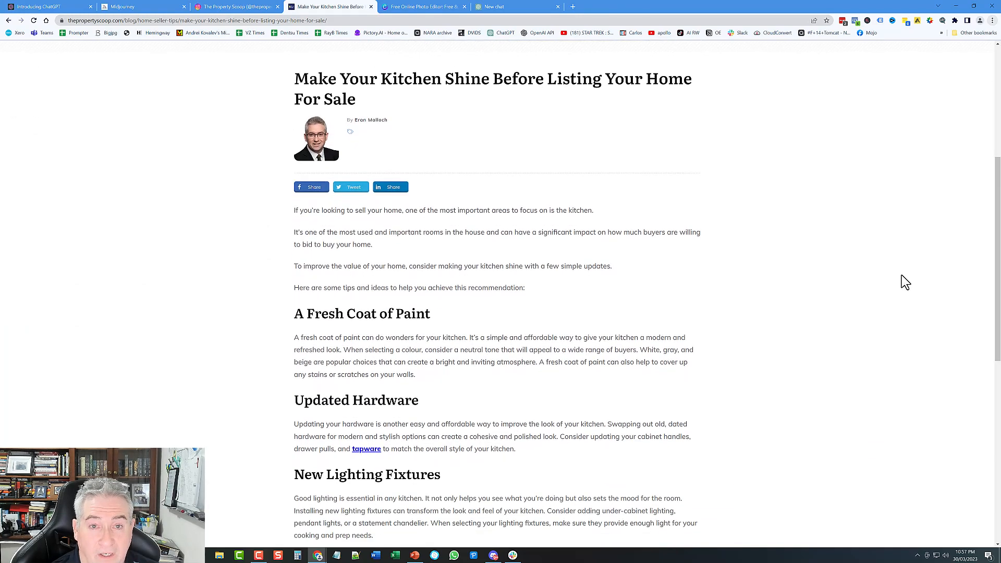
pyautogui.scroll(-1, 677, 315)
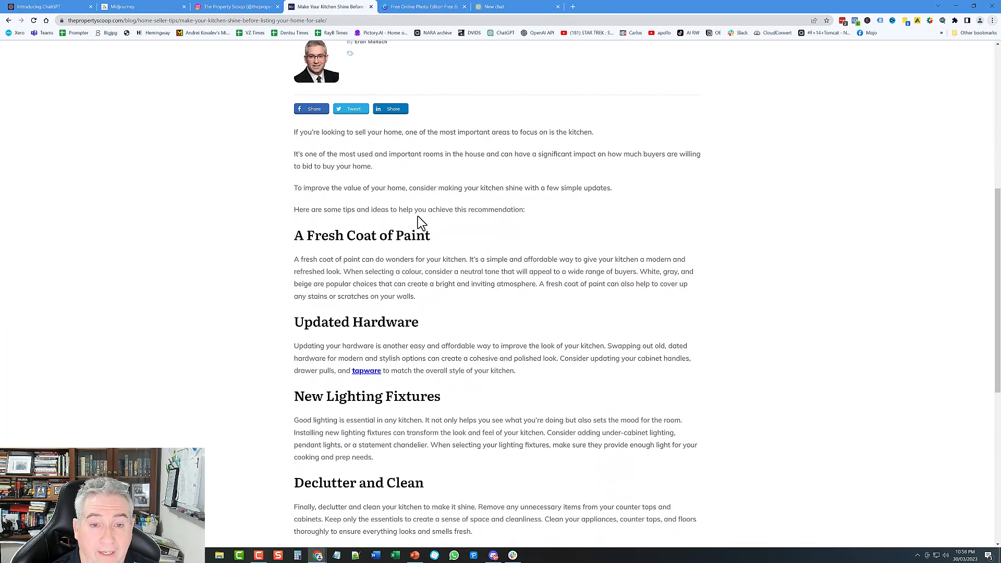
pyautogui.scroll(-3, 484, 253)
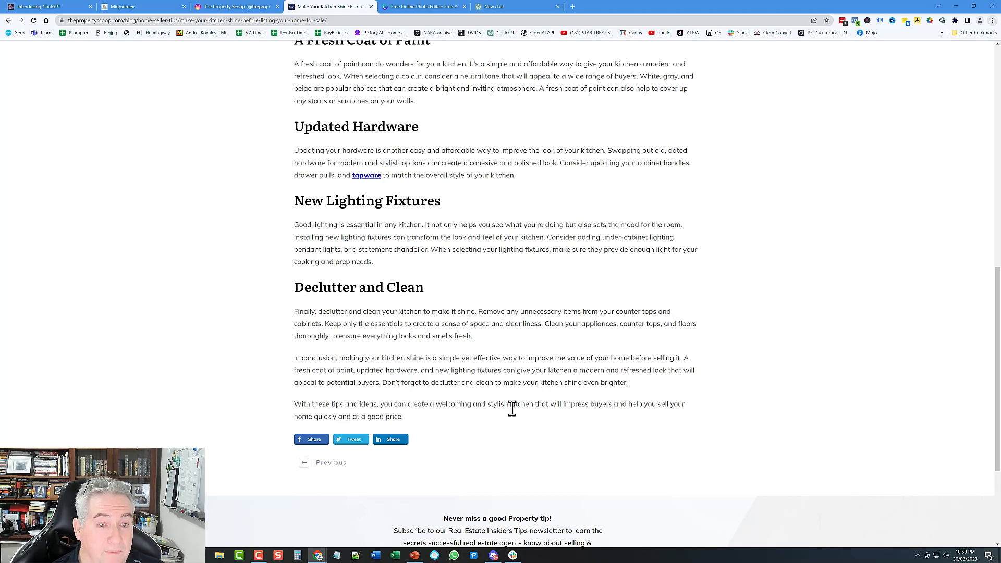
pyautogui.scroll(10, 518, 416)
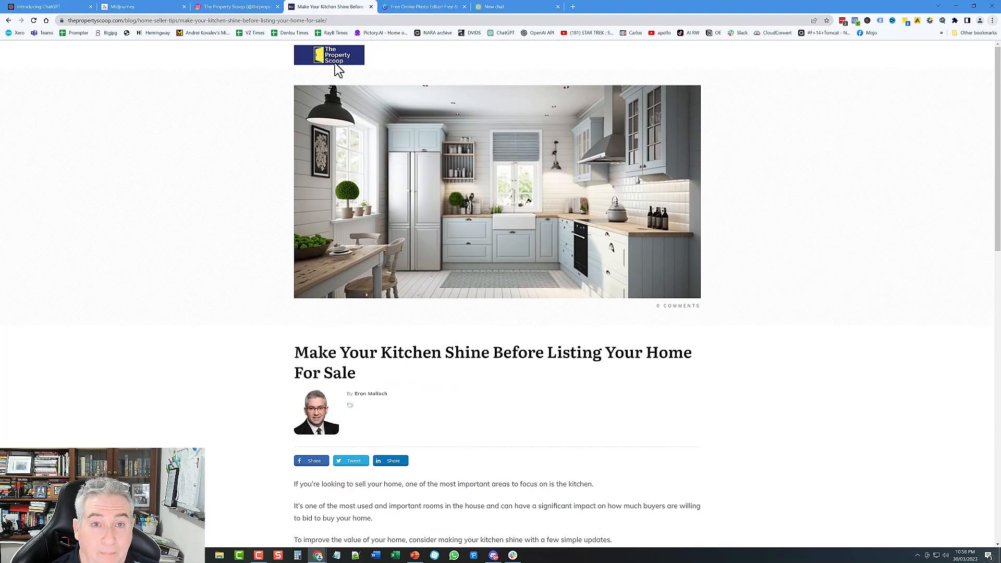
pyautogui.click(416, 7)
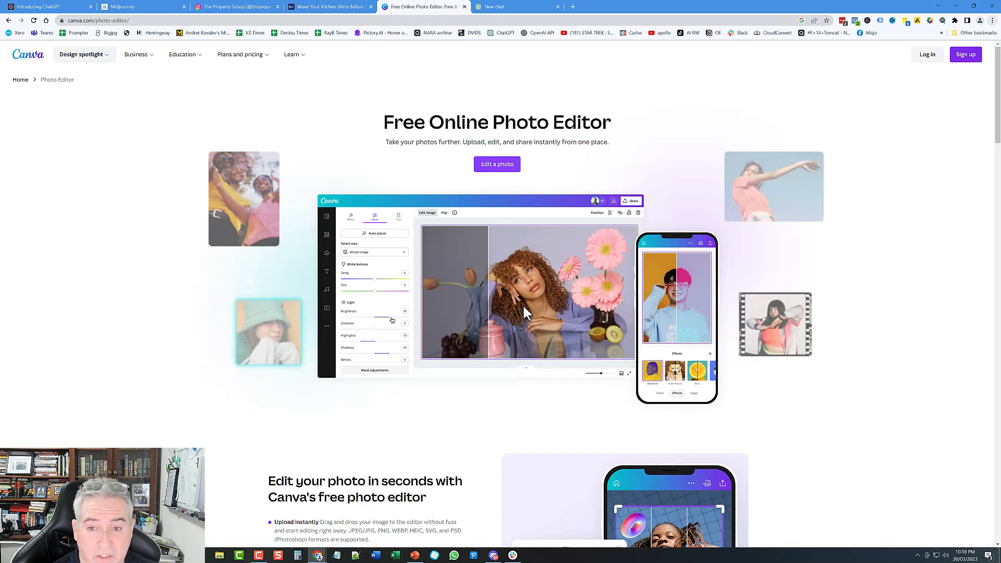
# Step: Glance back at the kitchen blog and Canva, then bring up the blank Default GPT-3.5 ChatGPT chat
pyautogui.click(328, 7)
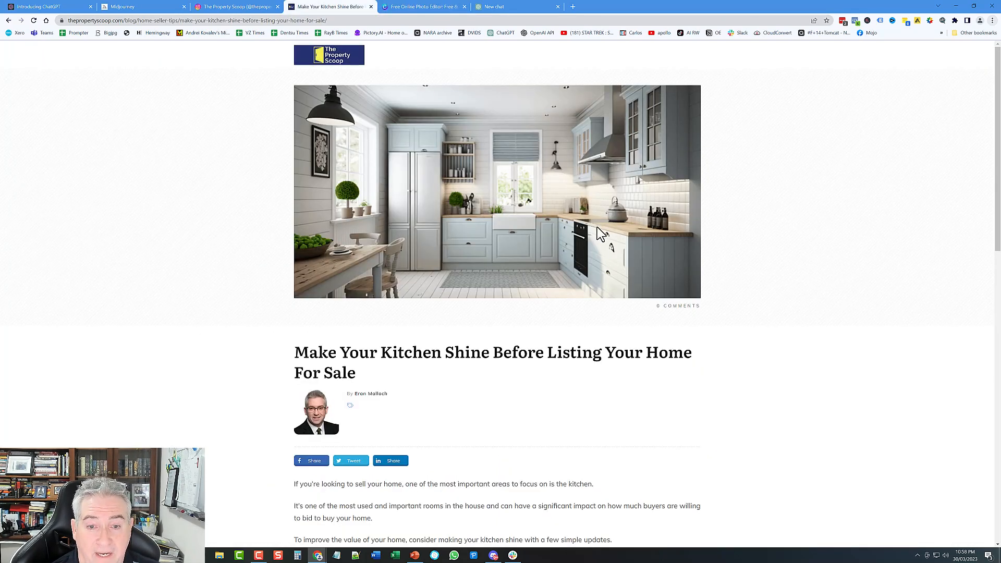
pyautogui.click(438, 7)
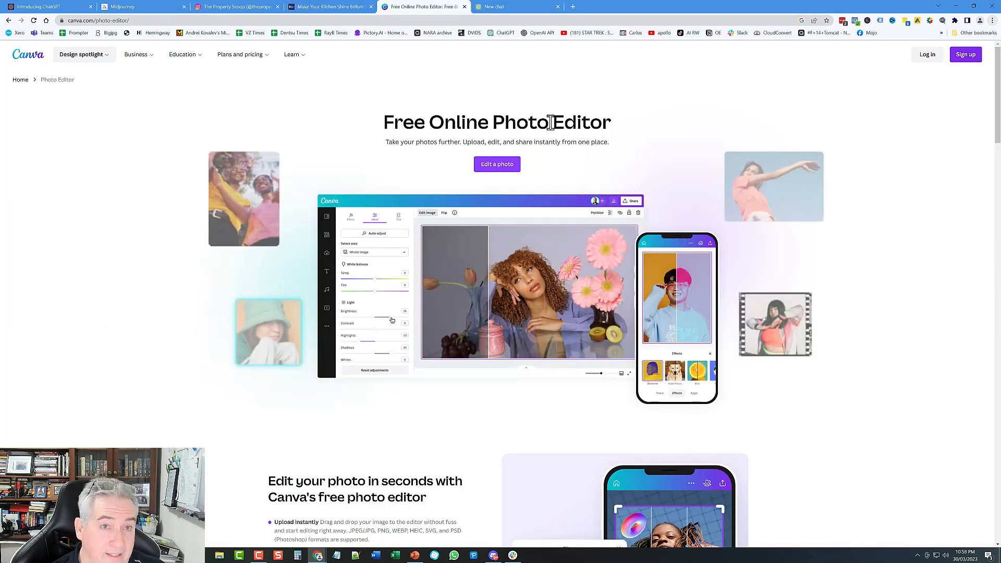
pyautogui.click(504, 7)
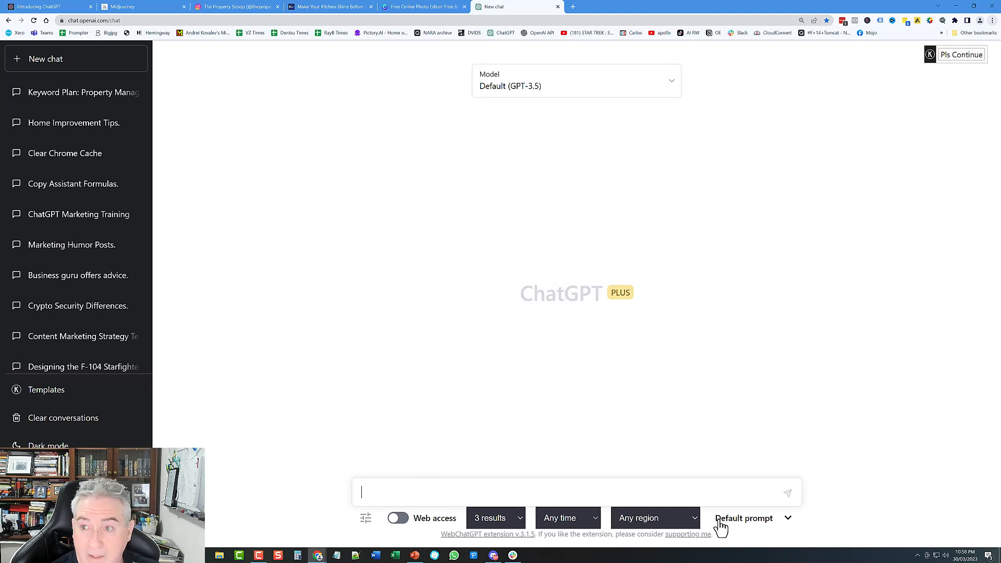
pyautogui.moveTo(958, 58)
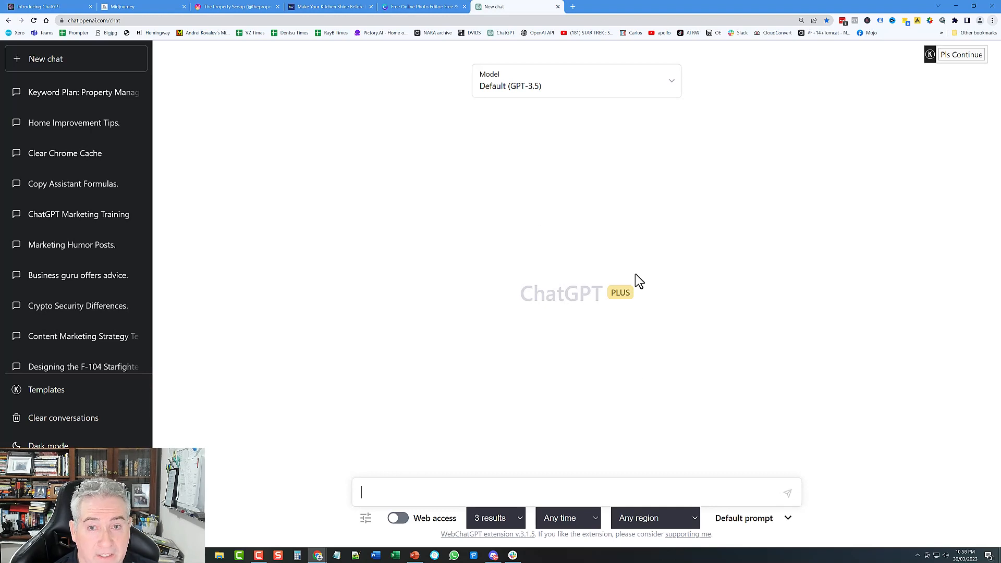
pyautogui.click(527, 90)
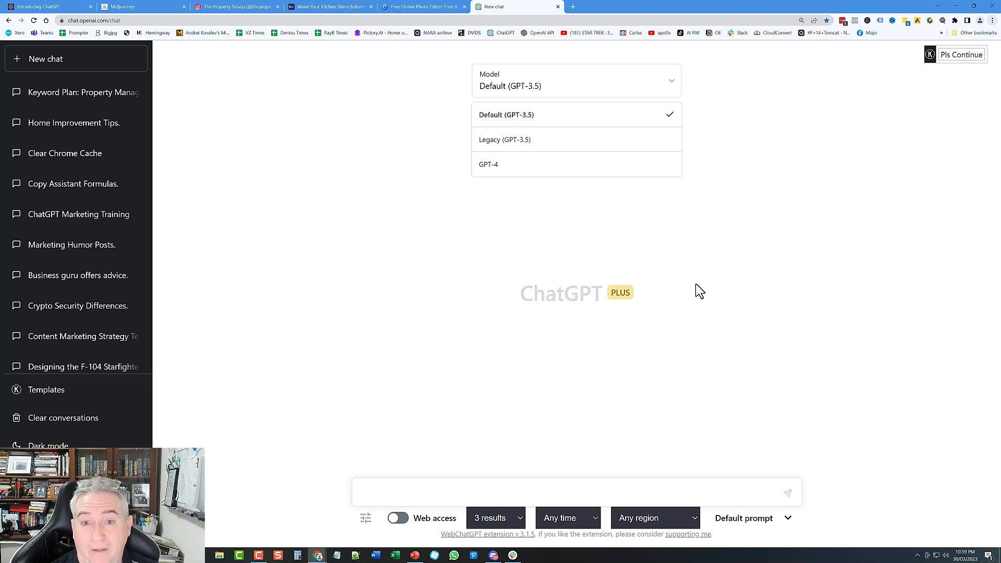
pyautogui.click(625, 284)
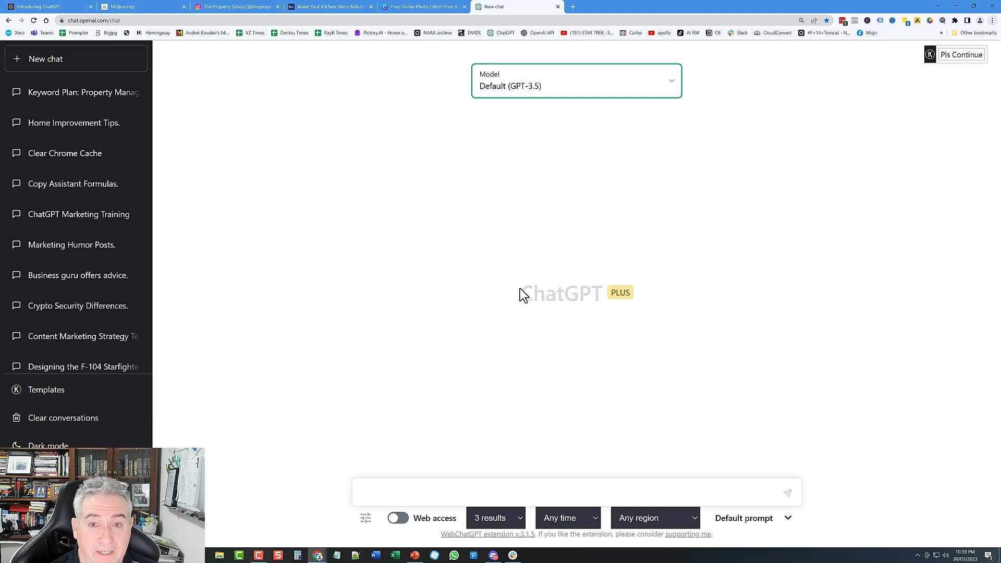
pyautogui.click(521, 93)
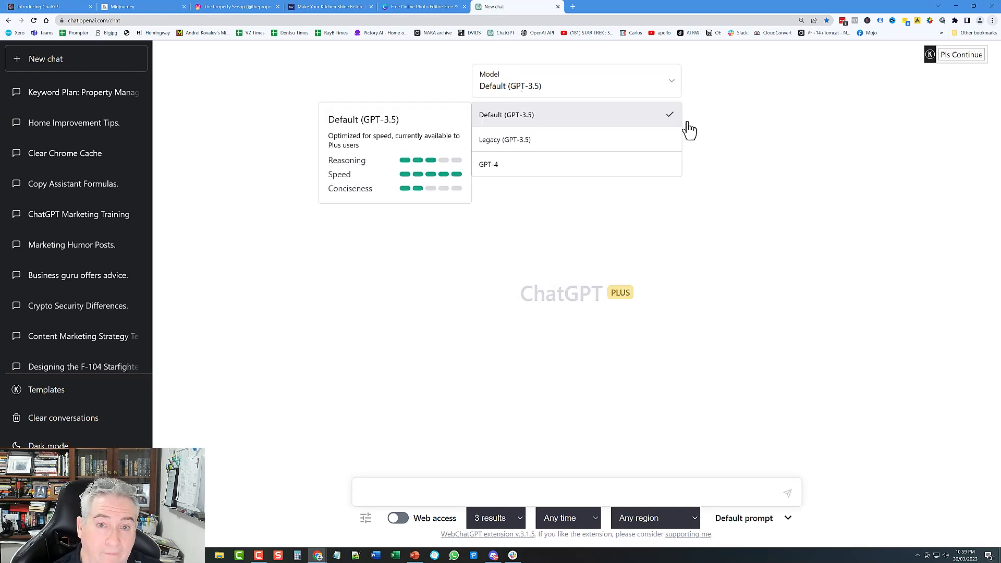
pyautogui.click(787, 300)
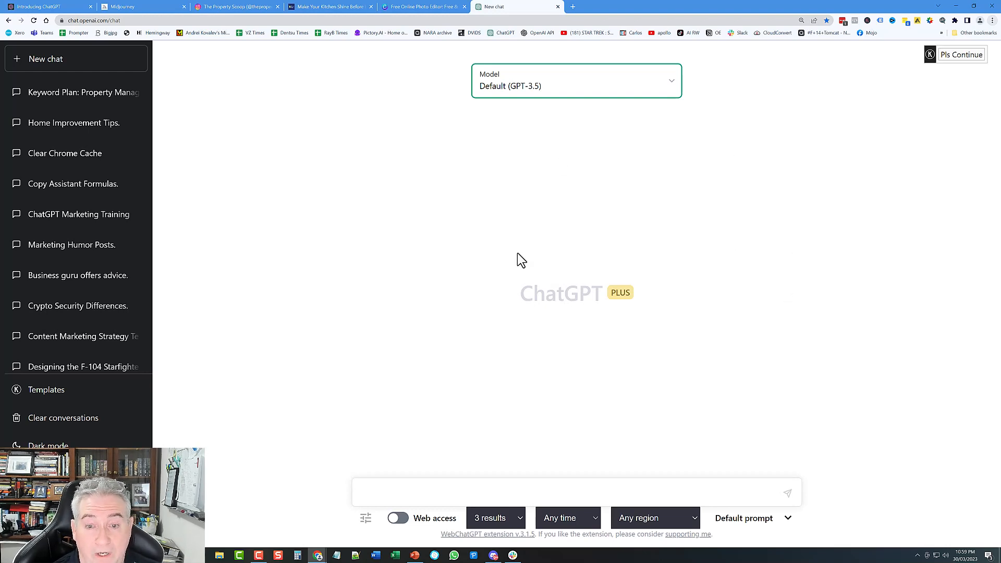
pyautogui.click(432, 493)
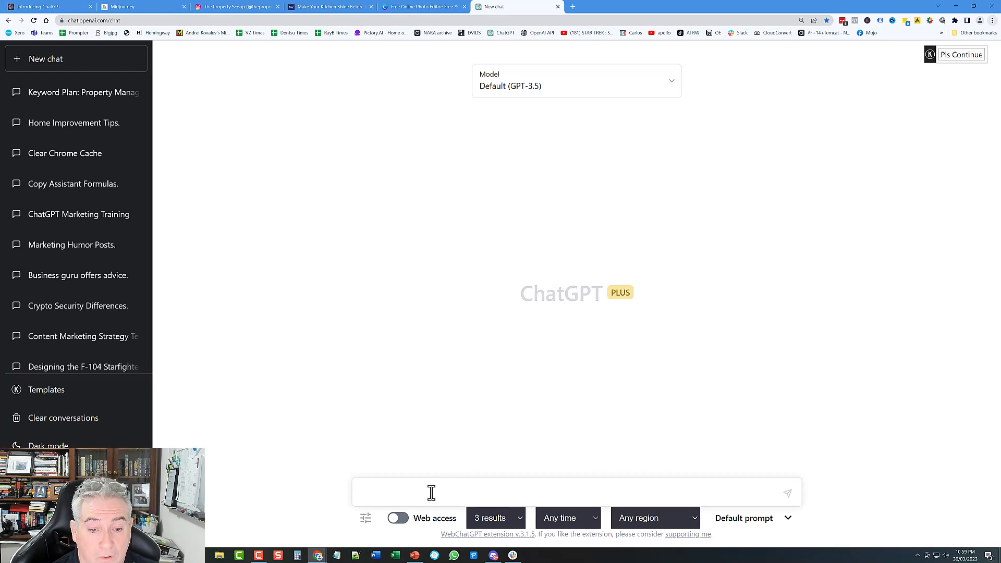
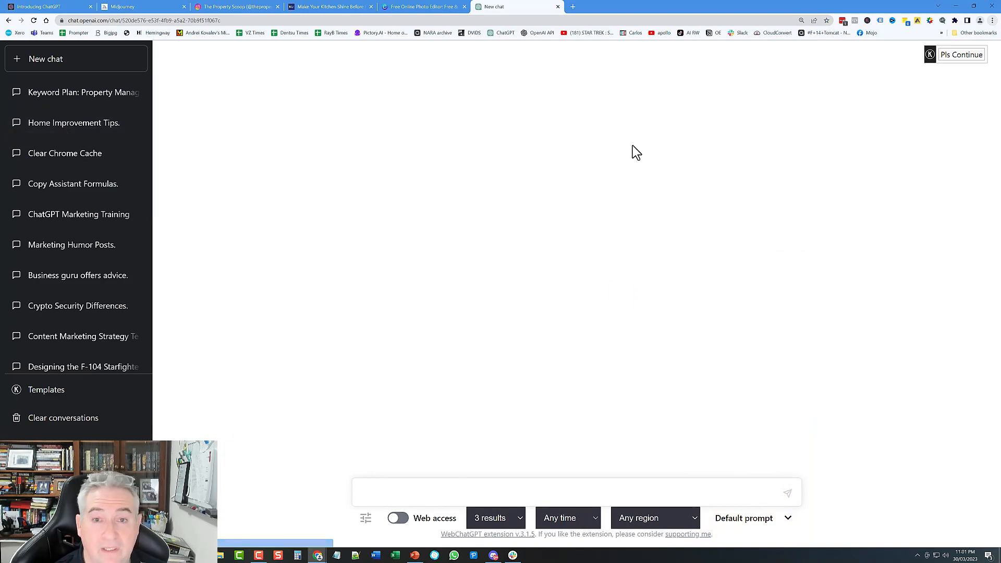
# Step: Copy the Instagram-posts prompt from the Home Improvement Tips chat
pyautogui.scroll(10, 597, 173)
pyautogui.scroll(15, 598, 173)
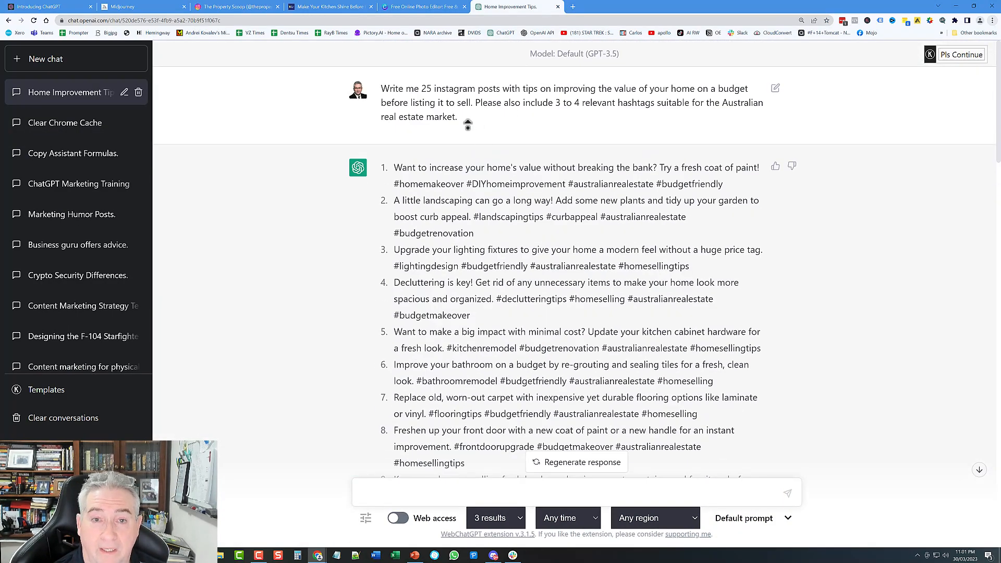
pyautogui.moveTo(461, 120); pyautogui.dragTo(381, 89)
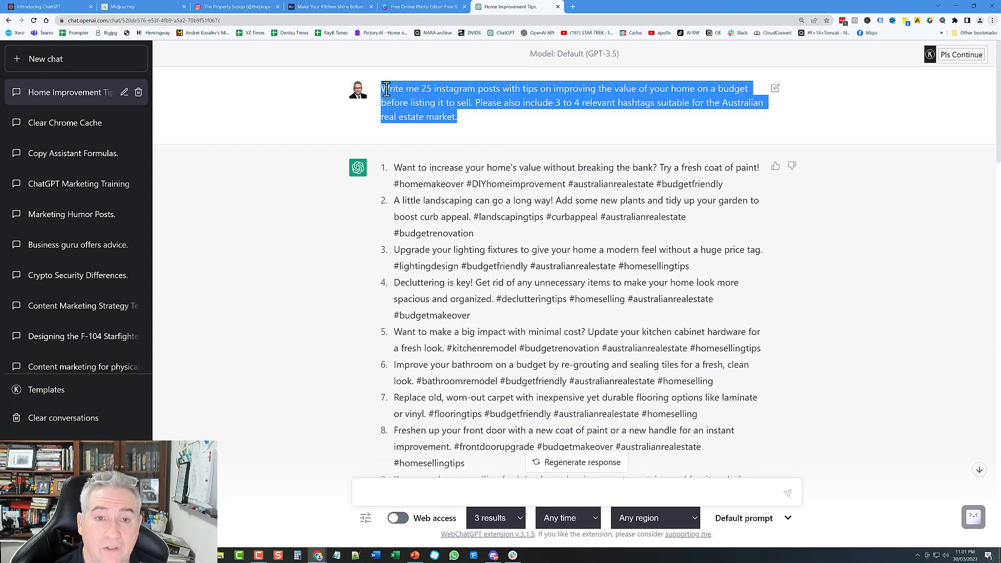
pyautogui.rightClick(397, 90)
pyautogui.click(413, 94)
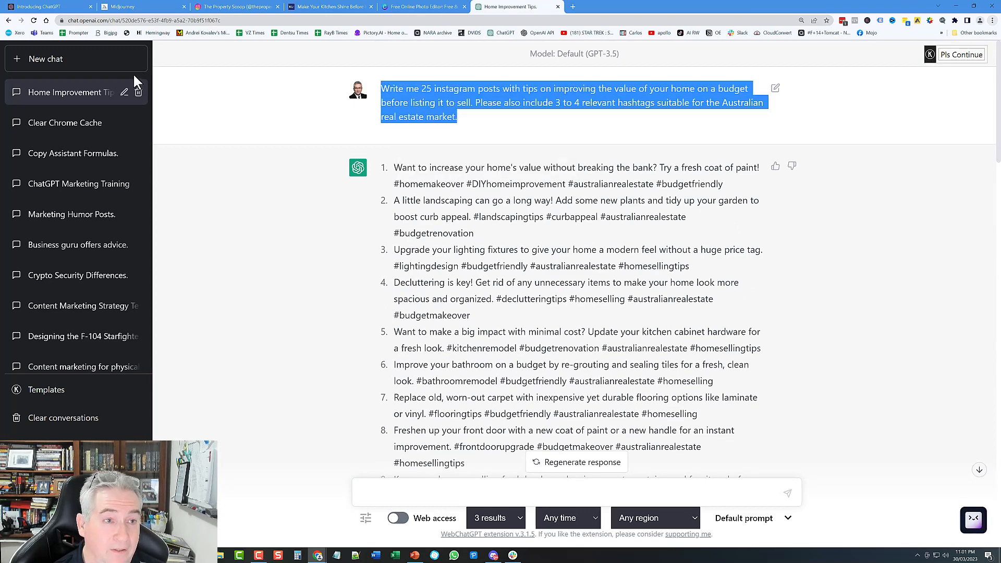
# Step: Start a new chat, keeping the model on Default (GPT-3.5)
pyautogui.click(65, 63)
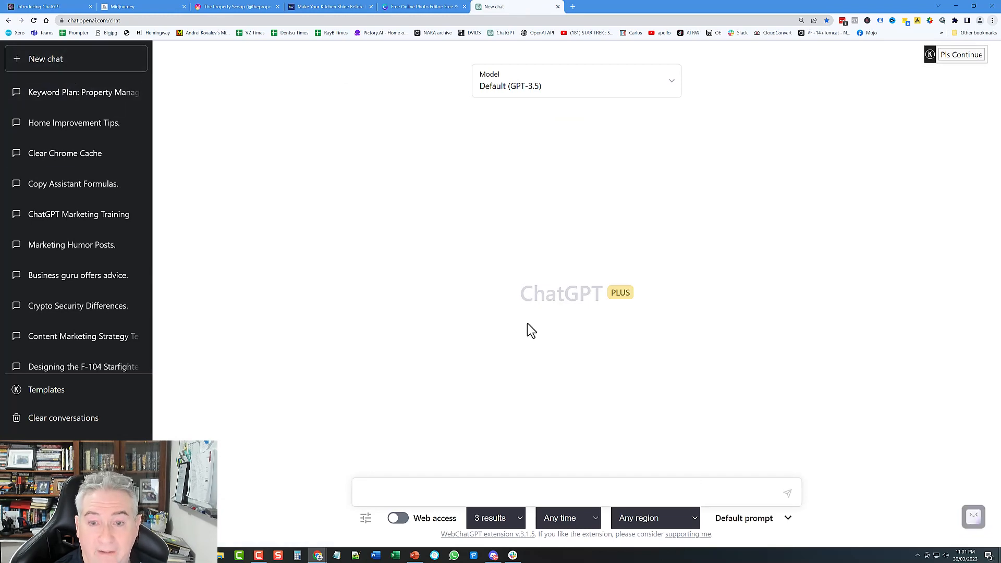
pyautogui.click(517, 90)
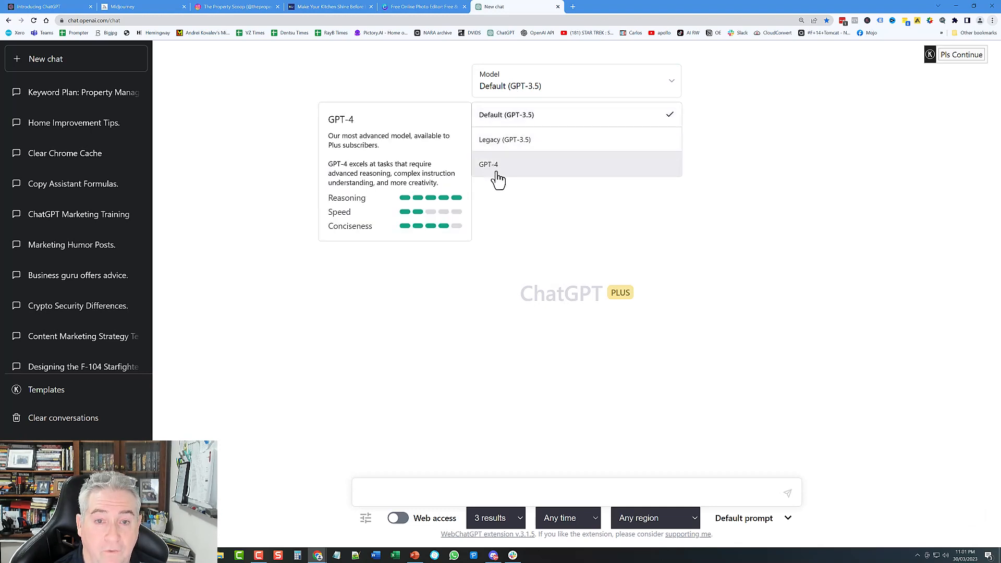
pyautogui.press('Escape')
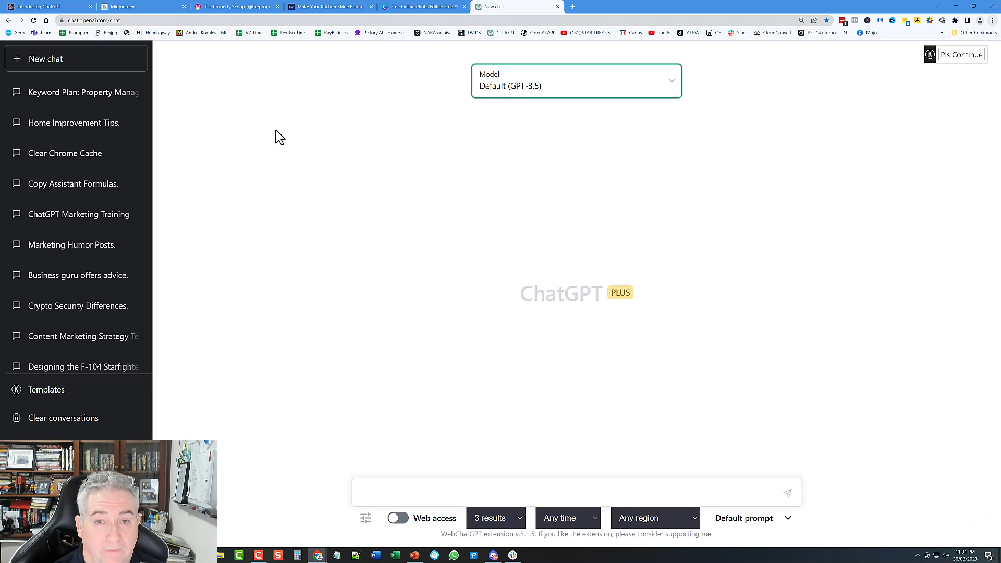
# Step: Paste the Instagram-posts prompt as plain text into the new chat and send it
pyautogui.click(466, 492)
pyautogui.rightClick(466, 493)
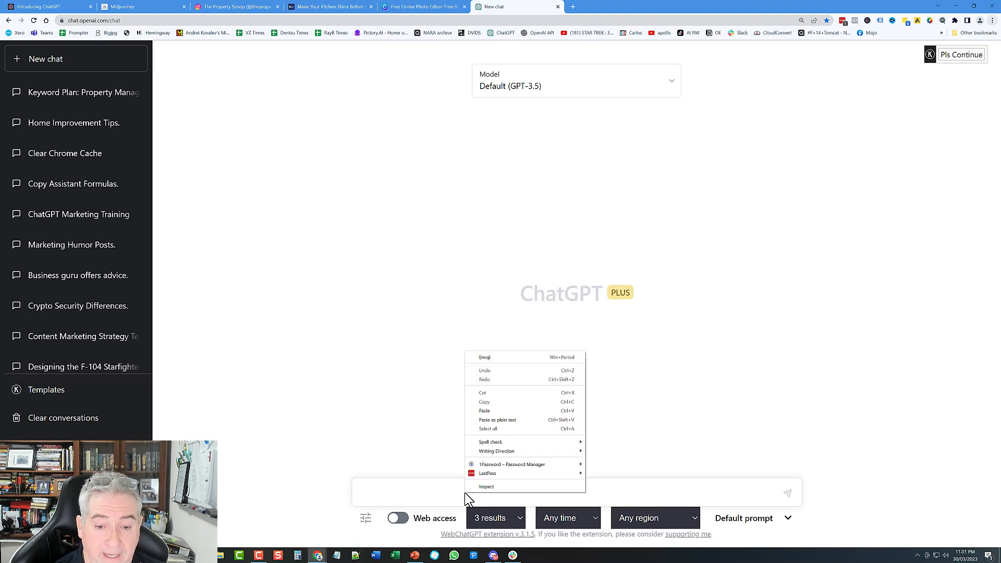
pyautogui.click(503, 420)
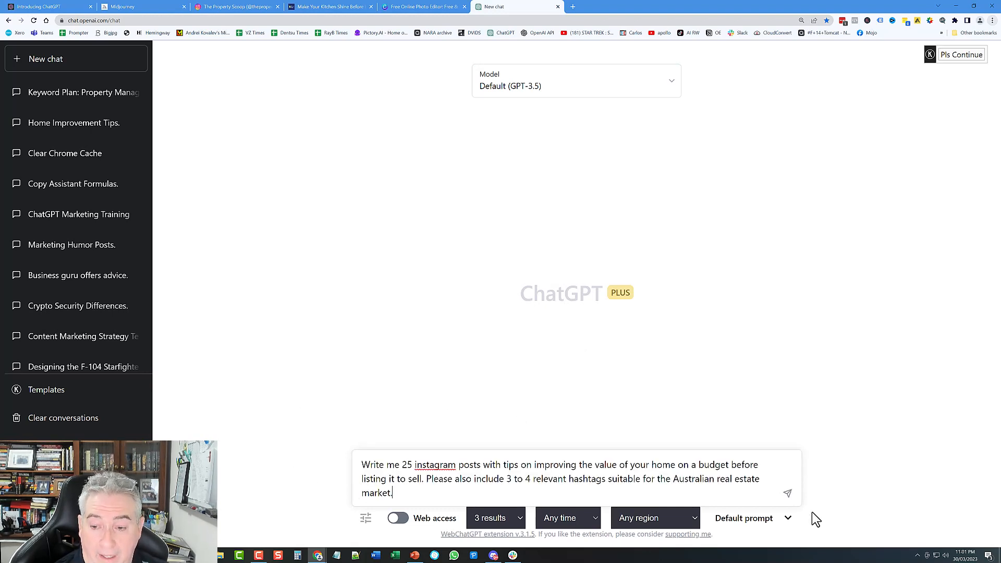
pyautogui.click(788, 495)
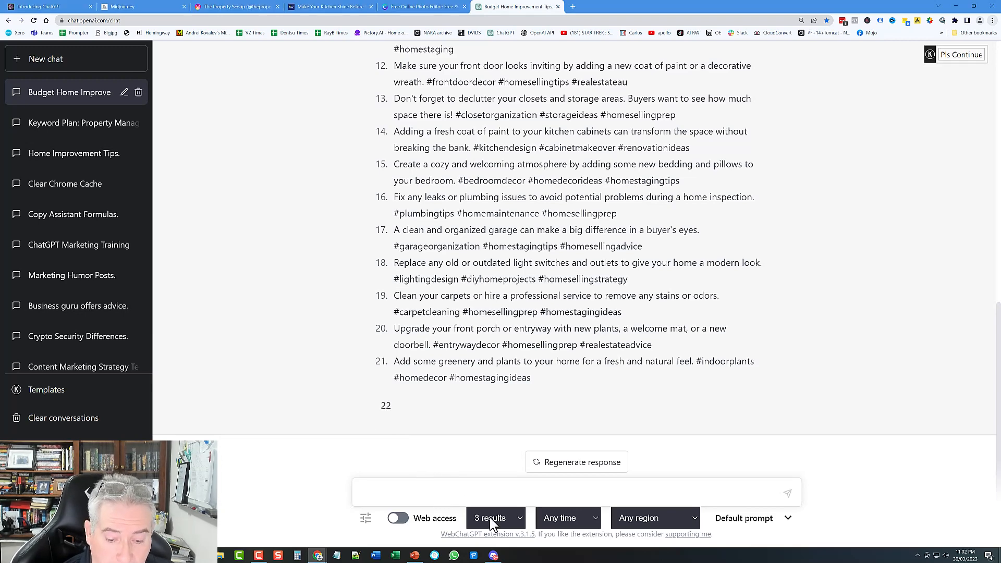
# Step: Send 'keep going' so ChatGPT continues the list to tip 25, then return to the first reply
pyautogui.write('keep going')
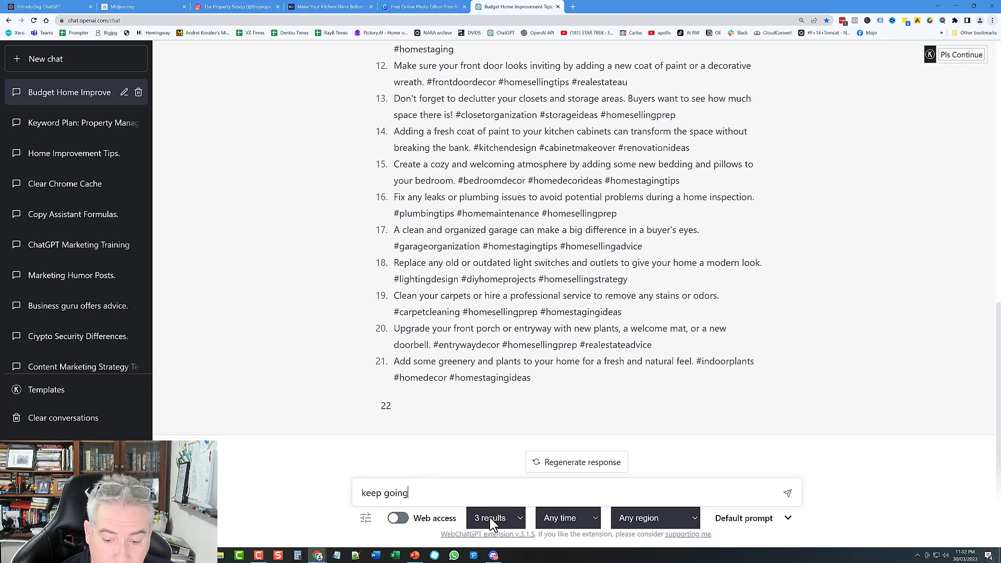
pyautogui.press('Return')
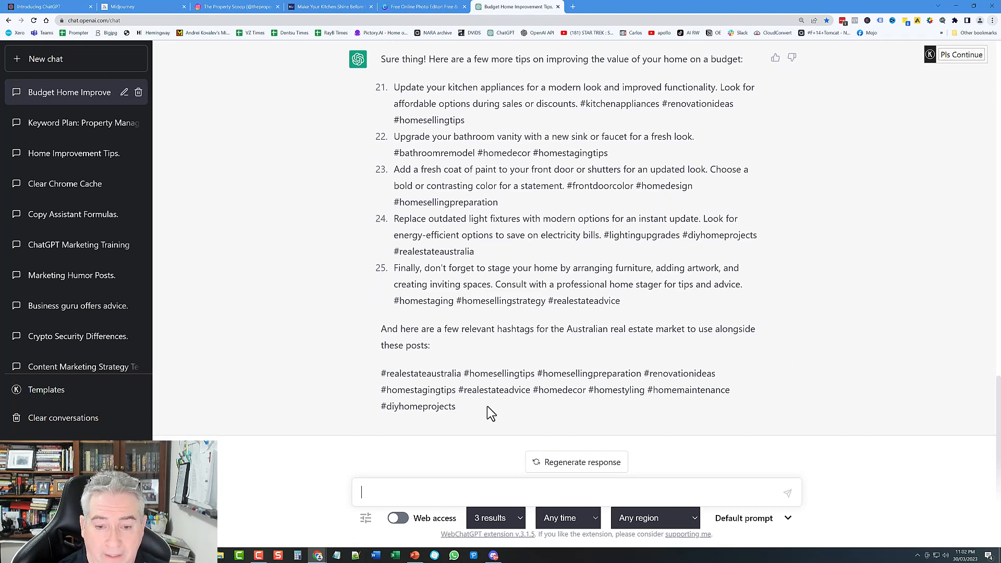
pyautogui.scroll(15, 468, 386)
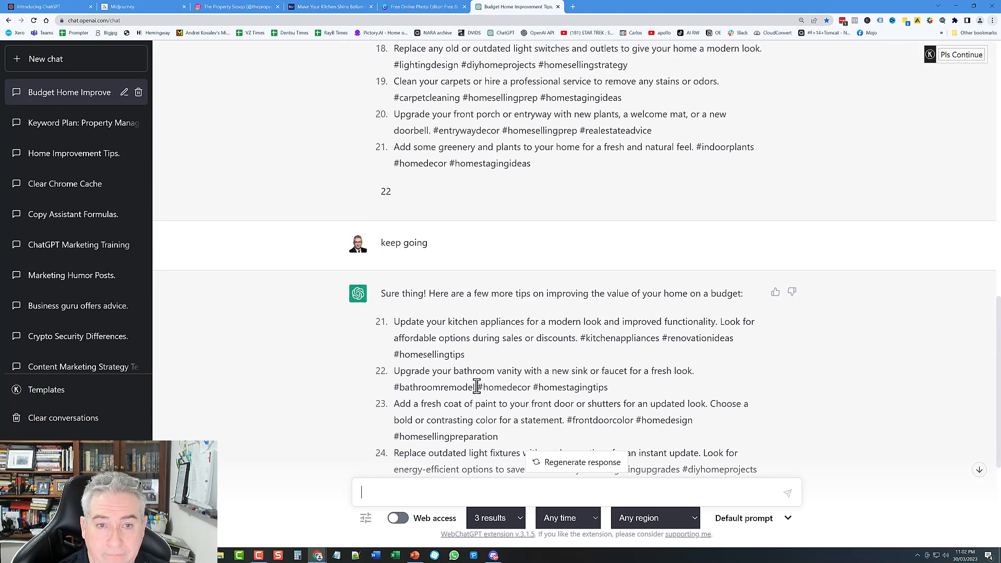
pyautogui.scroll(8, 468, 371)
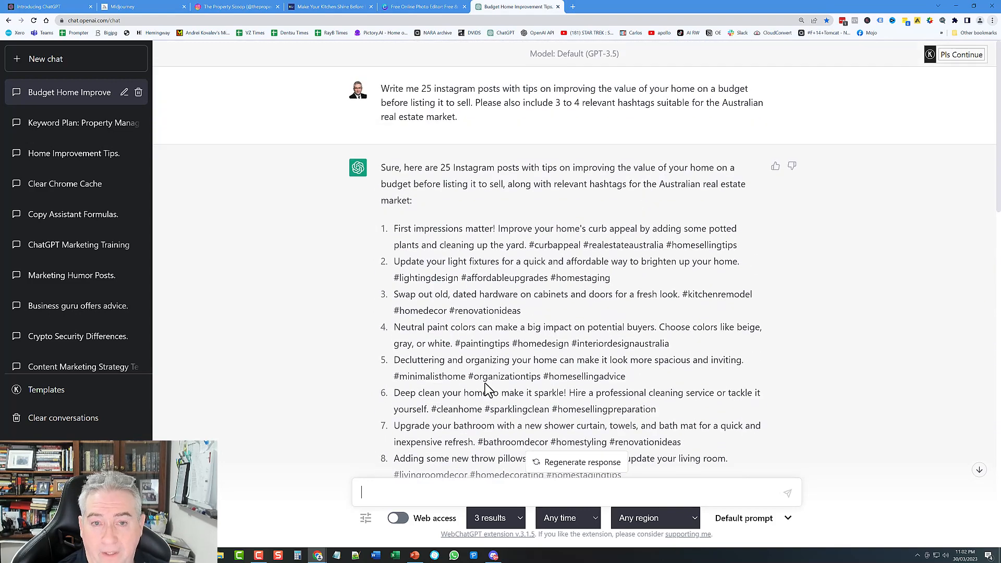
# Step: Create a blank Word document and minimize it, moving a stray Notepad window aside
pyautogui.scroll(-1, 470, 361)
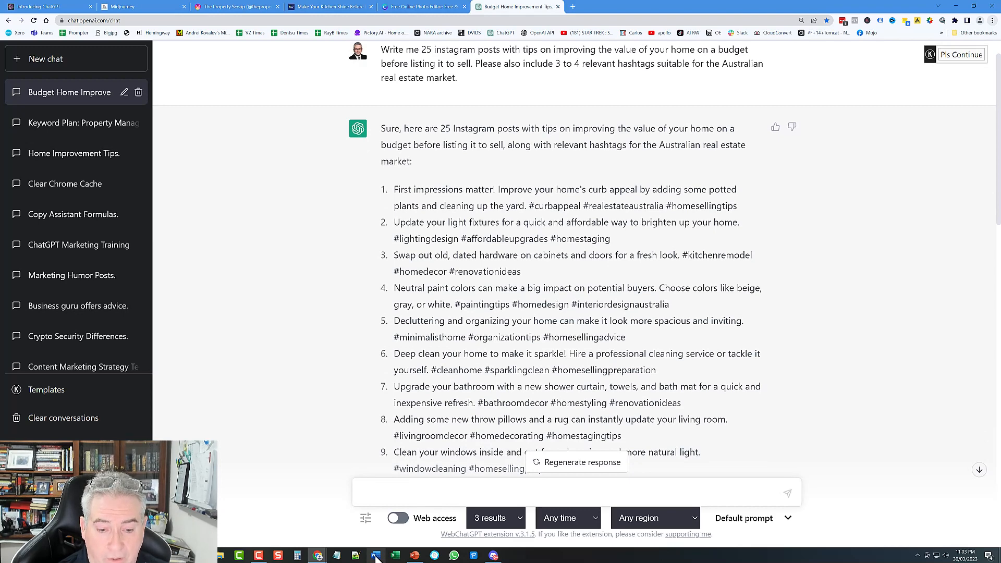
pyautogui.click(337, 556)
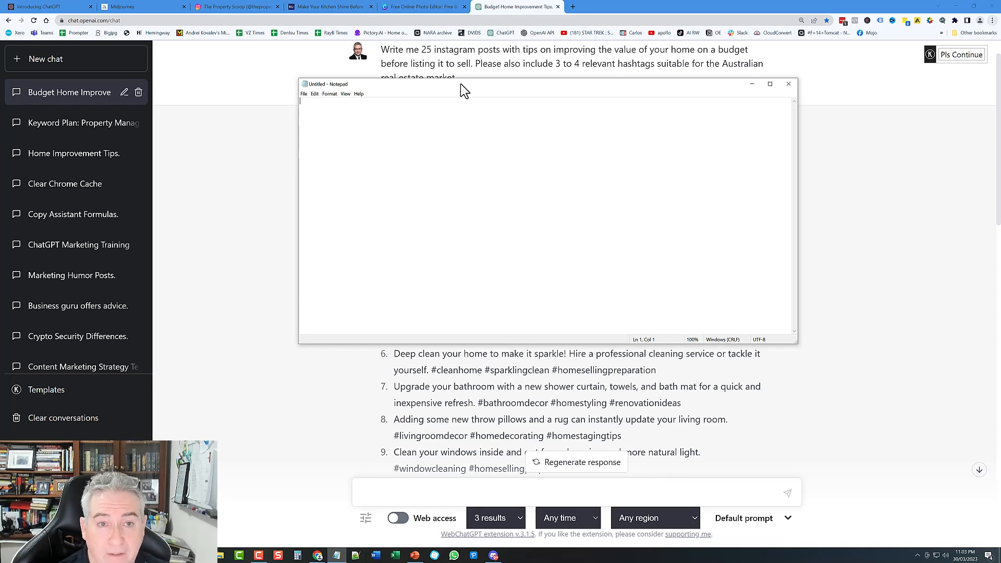
pyautogui.moveTo(461, 83); pyautogui.dragTo(1000, 157)
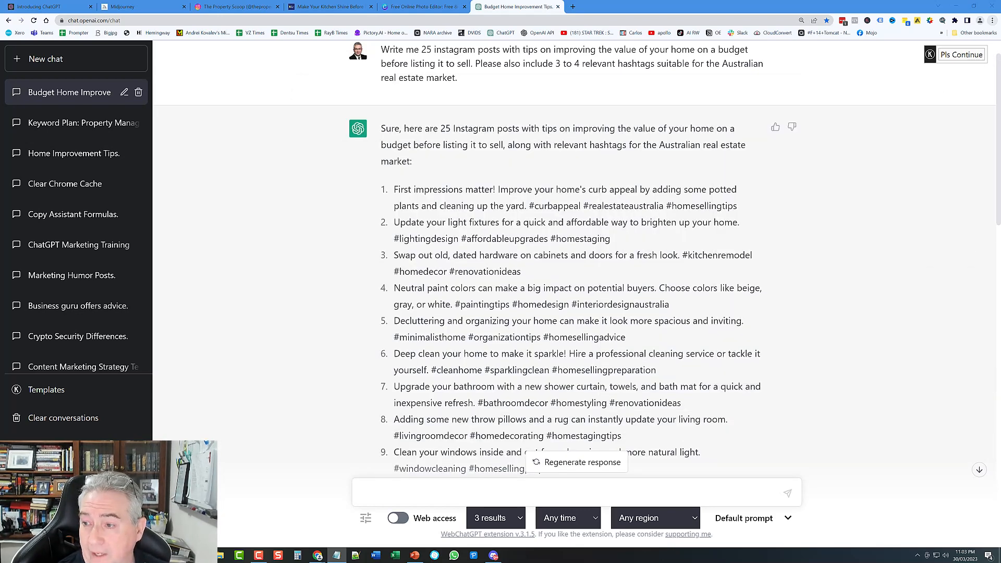
pyautogui.click(381, 557)
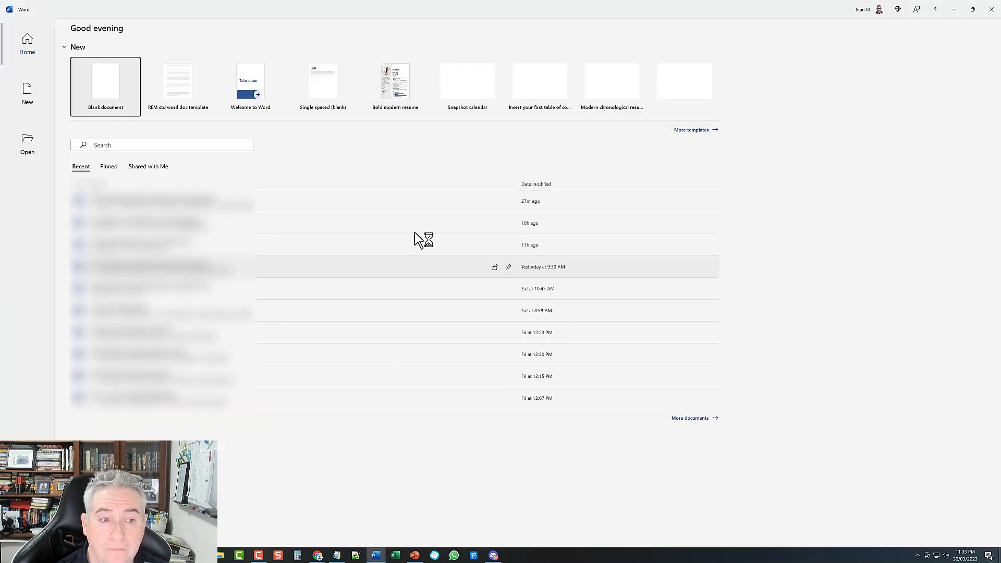
pyautogui.click(95, 79)
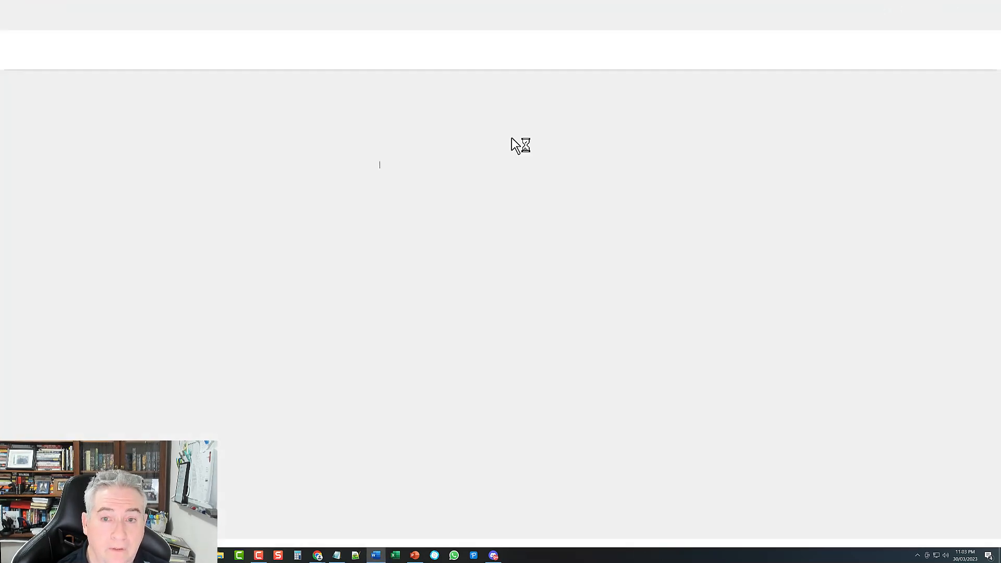
pyautogui.click(954, 9)
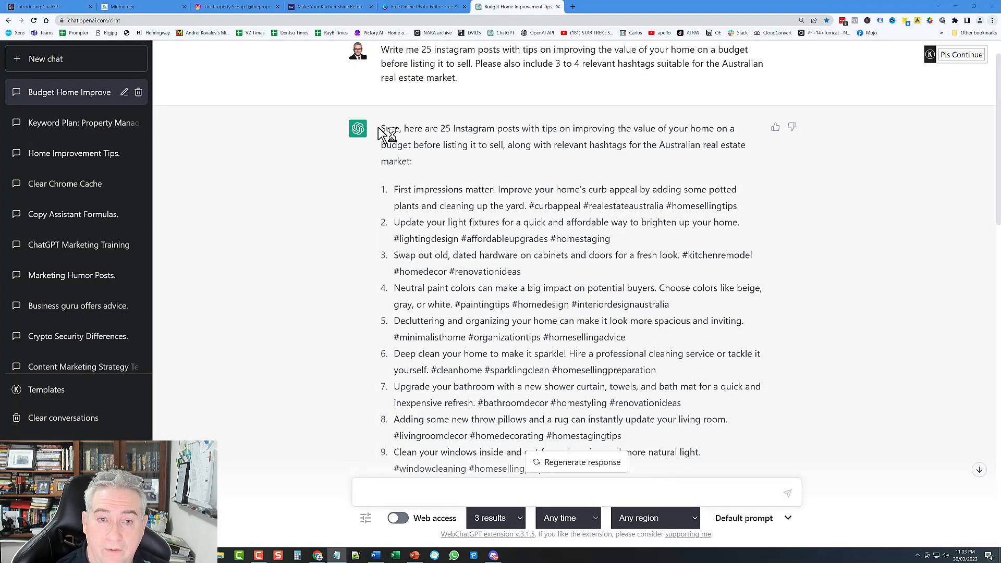
# Step: Copy tips 1–21 from ChatGPT's first reply and bring the blank Word document back
pyautogui.moveTo(381, 131)
pyautogui.mouseDown()
pyautogui.moveTo(440, 130)
pyautogui.moveTo(475, 290)
pyautogui.mouseUp()
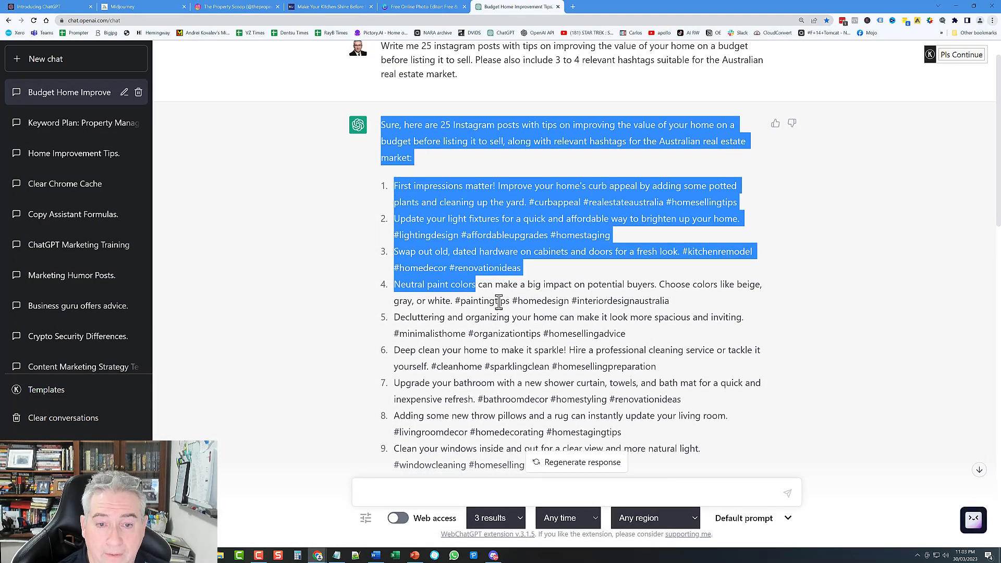
pyautogui.scroll(-5, 476, 295)
pyautogui.scroll(-6, 495, 300)
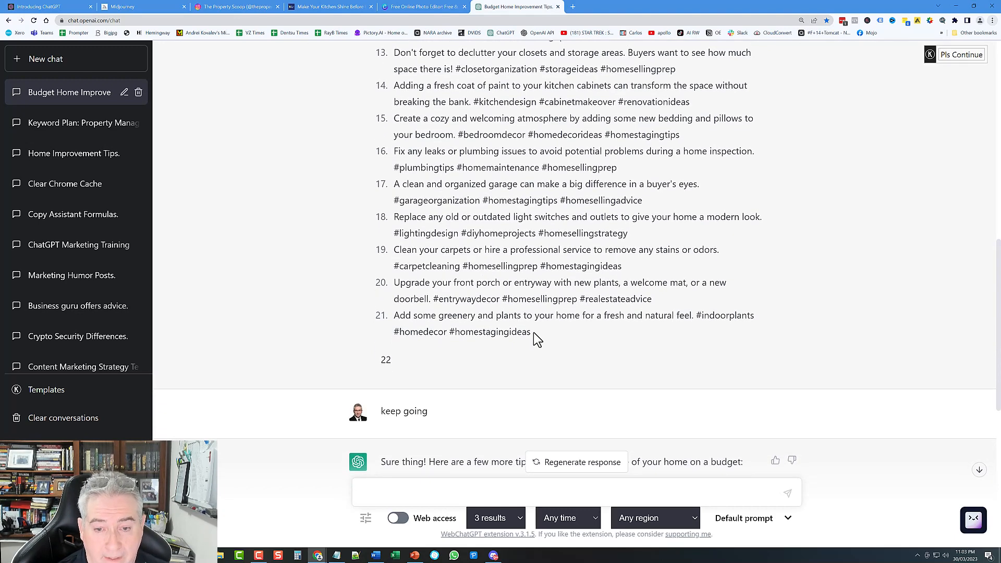
pyautogui.keyDown('shift'); pyautogui.click(531, 333); pyautogui.keyUp('shift')
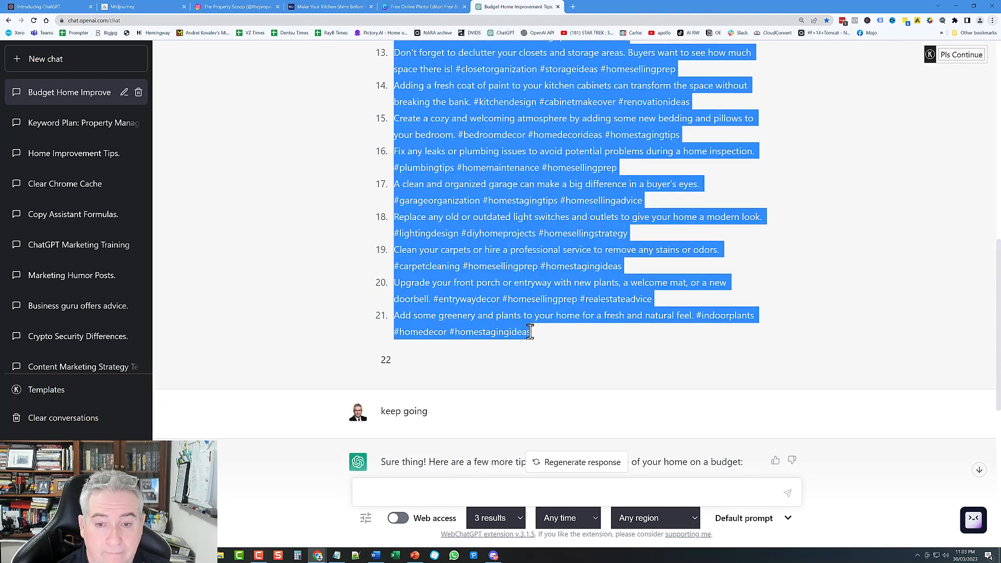
pyautogui.rightClick(491, 233)
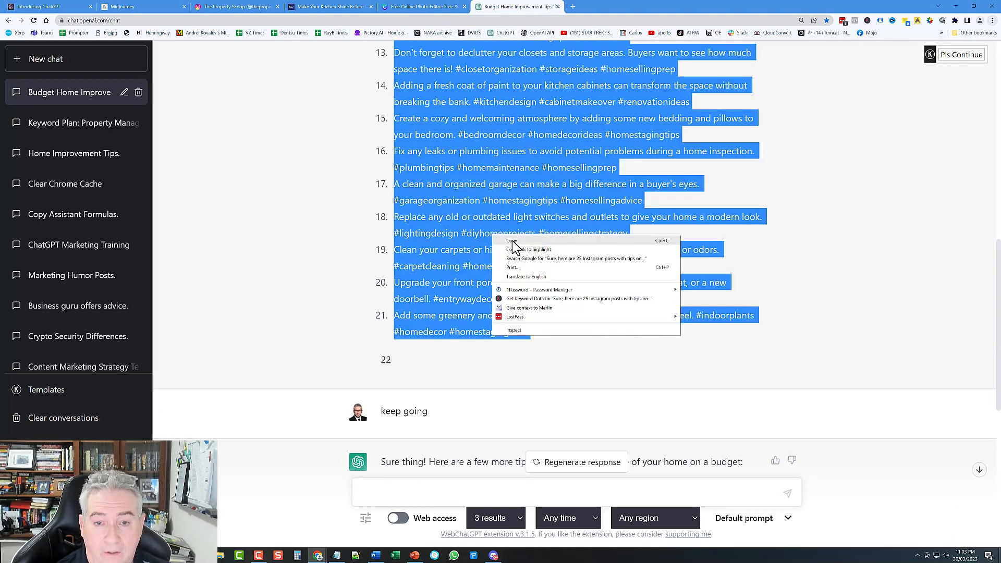
pyautogui.click(511, 241)
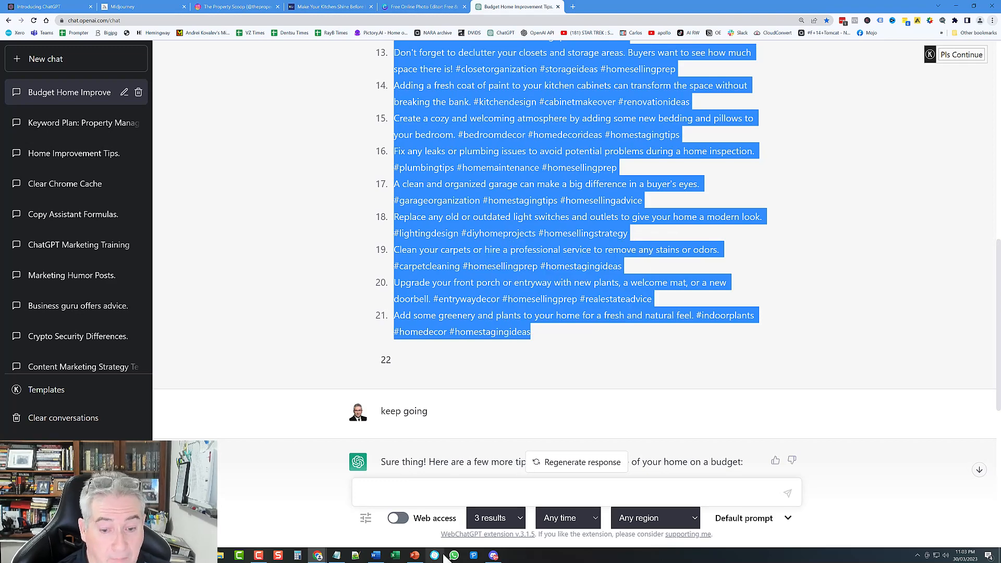
pyautogui.click(376, 556)
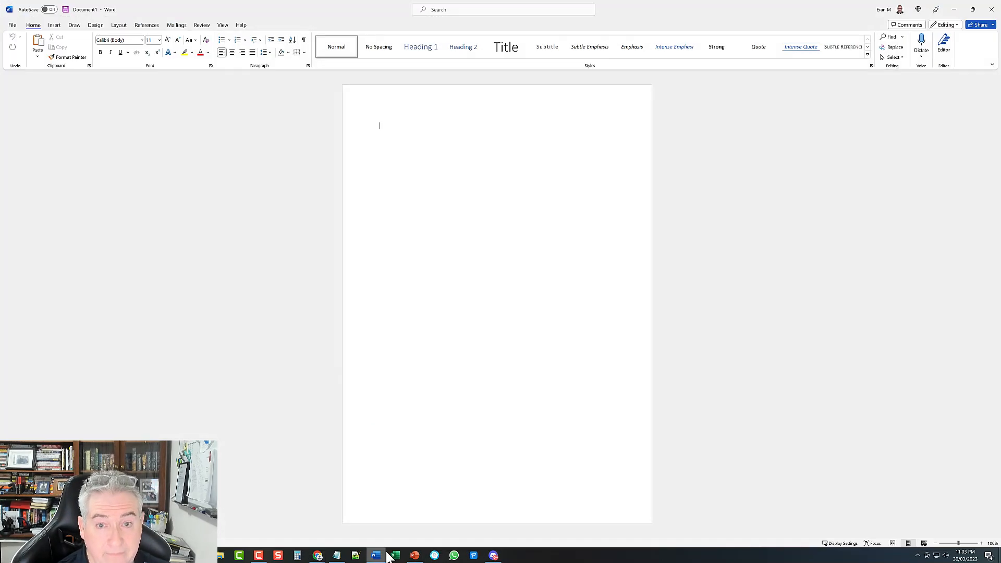
# Step: Paste tips 1–21 into Word as Keep Text Only, add an empty paragraph, and return to ChatGPT
pyautogui.rightClick(380, 130)
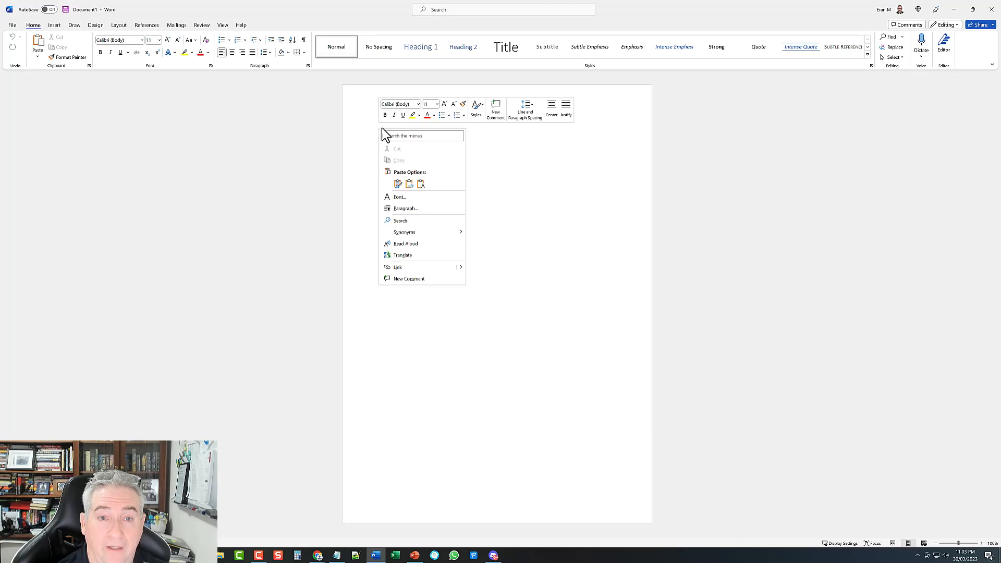
pyautogui.click(398, 185)
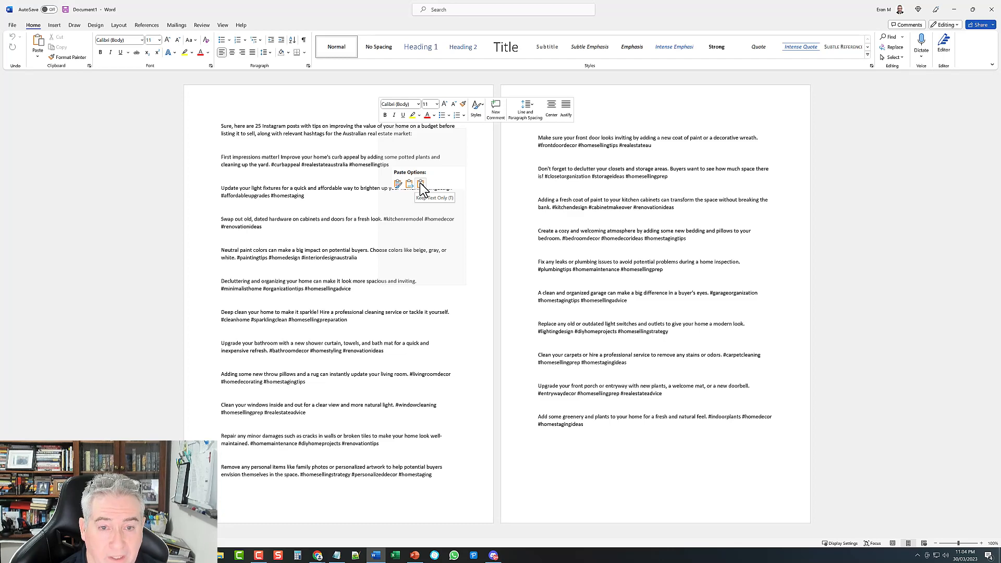
pyautogui.click(421, 183)
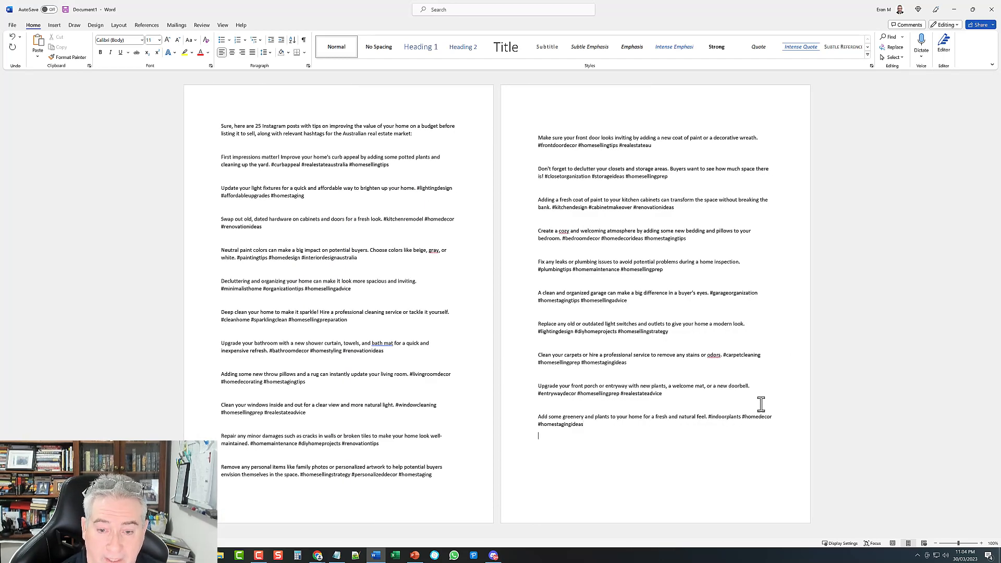
pyautogui.press('Return')
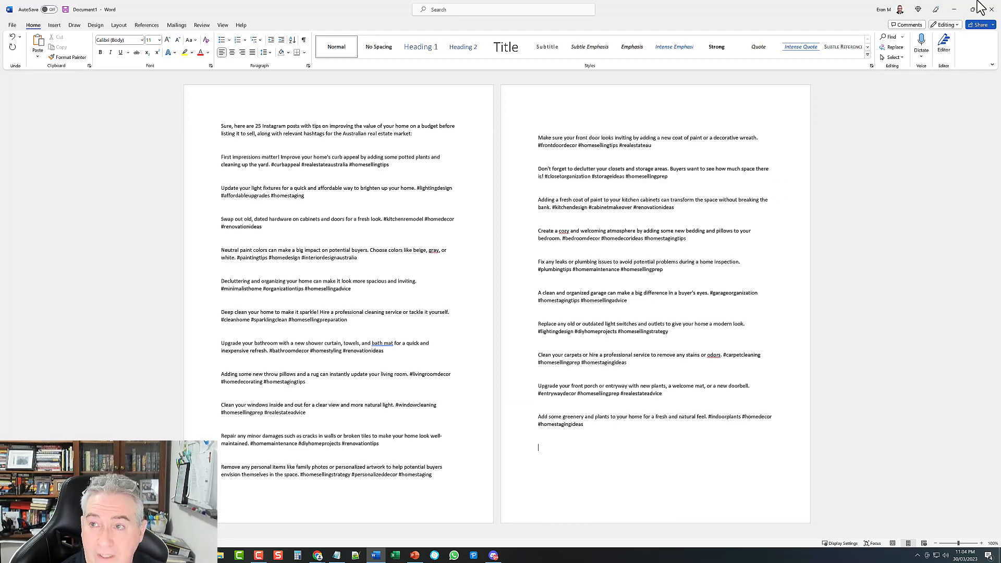
pyautogui.click(955, 10)
pyautogui.scroll(-6, 522, 323)
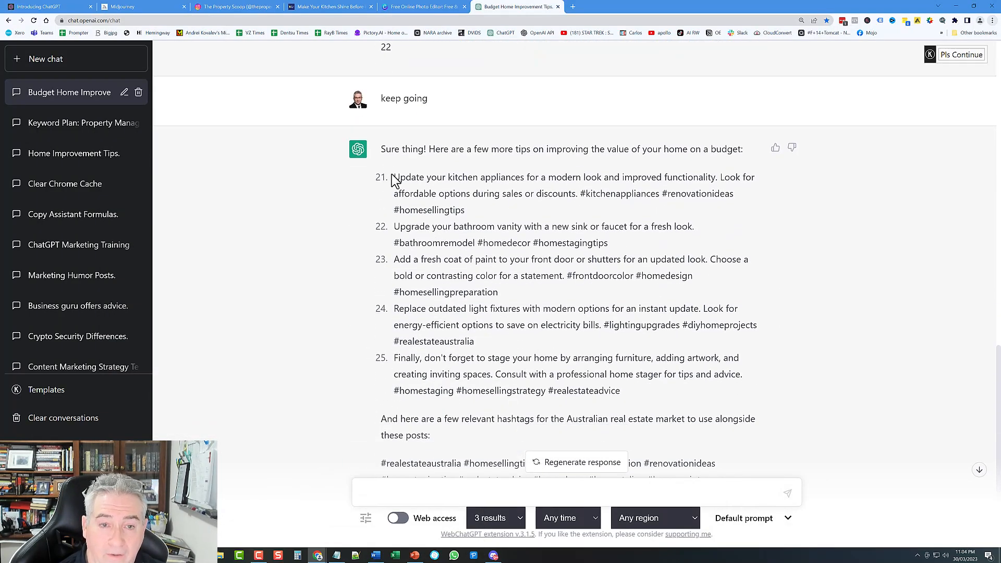
# Step: Copy tips 21–25 from the continued reply and switch back to the Word document
pyautogui.moveTo(392, 175); pyautogui.dragTo(652, 394)
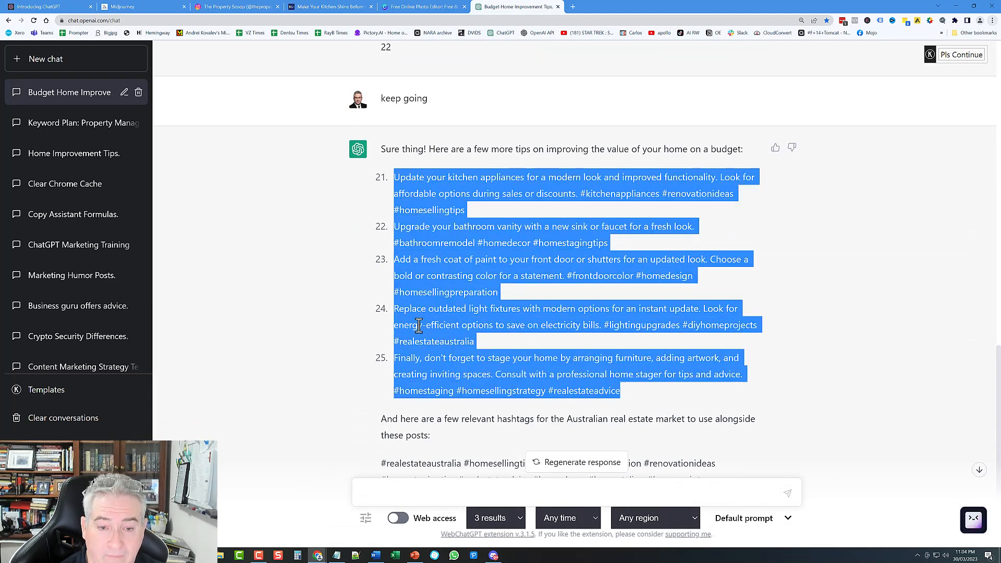
pyautogui.rightClick(458, 234)
pyautogui.click(478, 237)
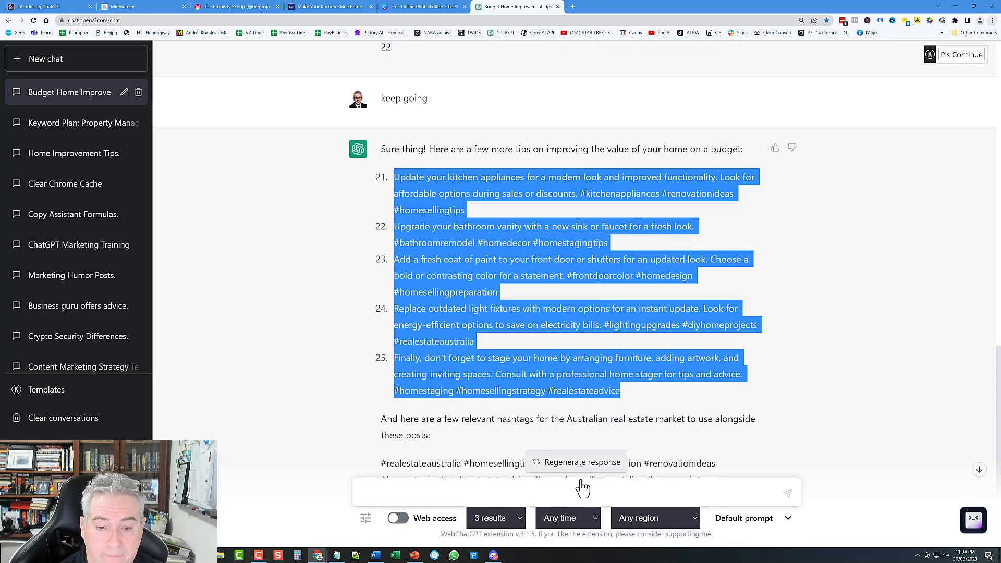
pyautogui.scroll(5, 414, 280)
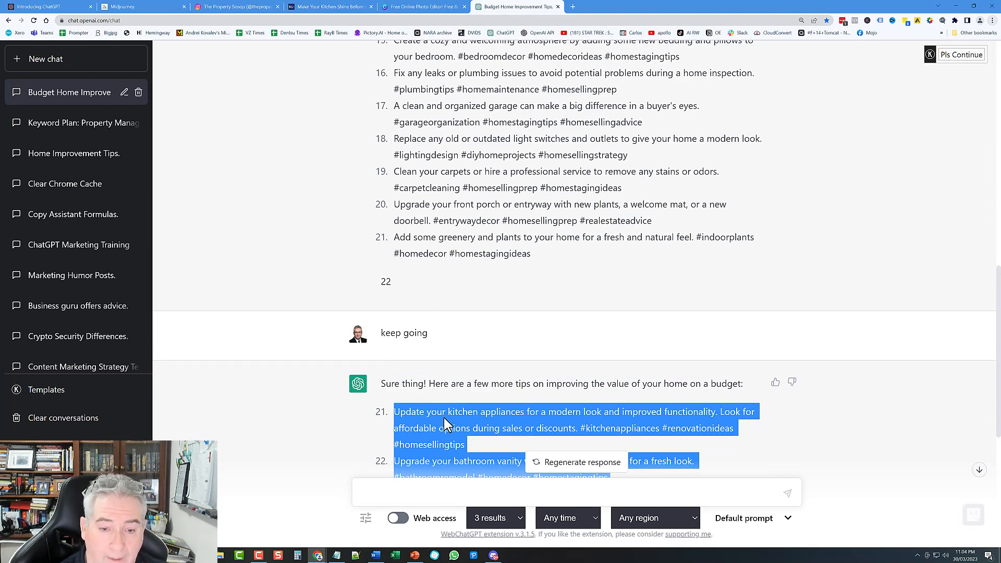
pyautogui.scroll(-4, 443, 417)
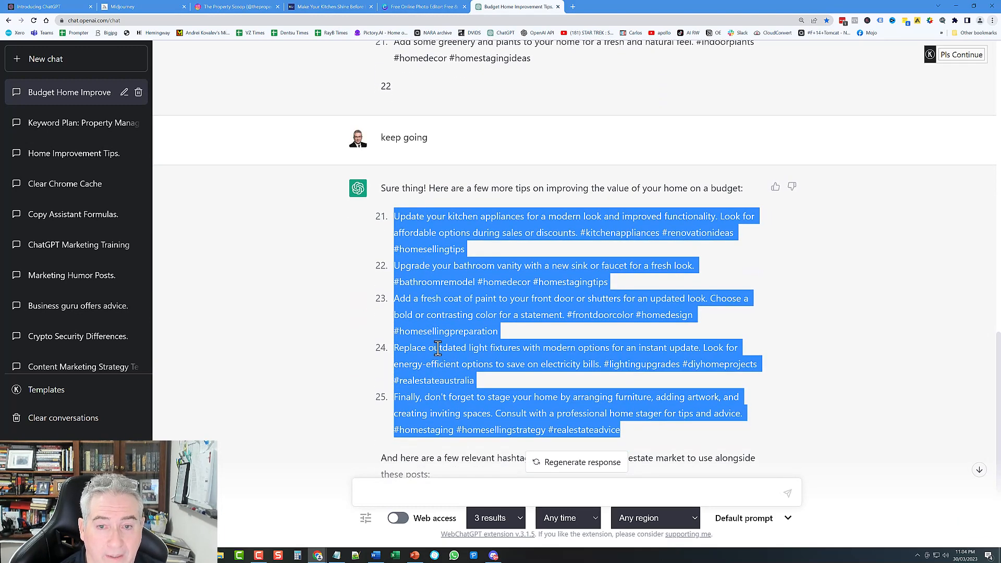
pyautogui.scroll(2, 428, 352)
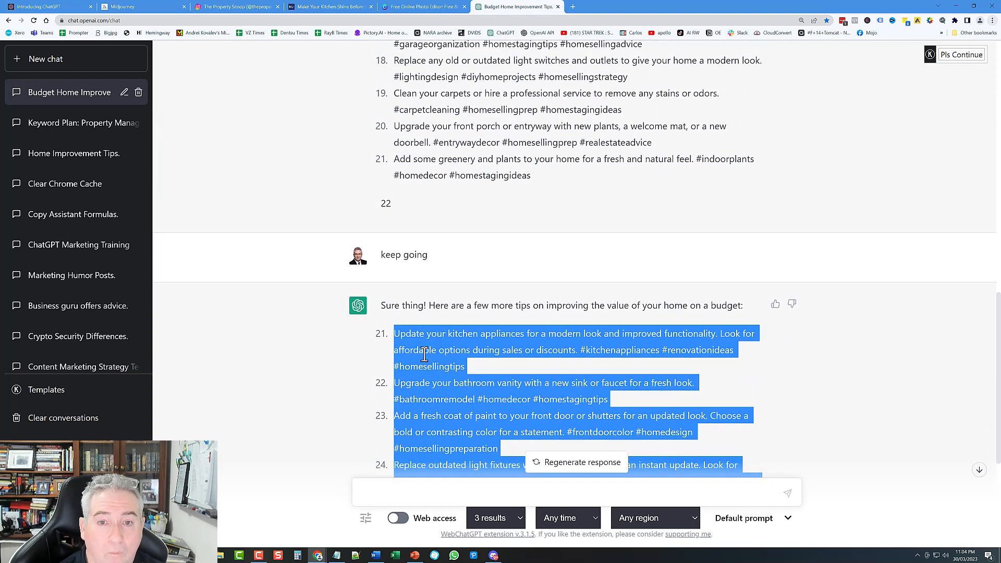
pyautogui.scroll(-5, 424, 355)
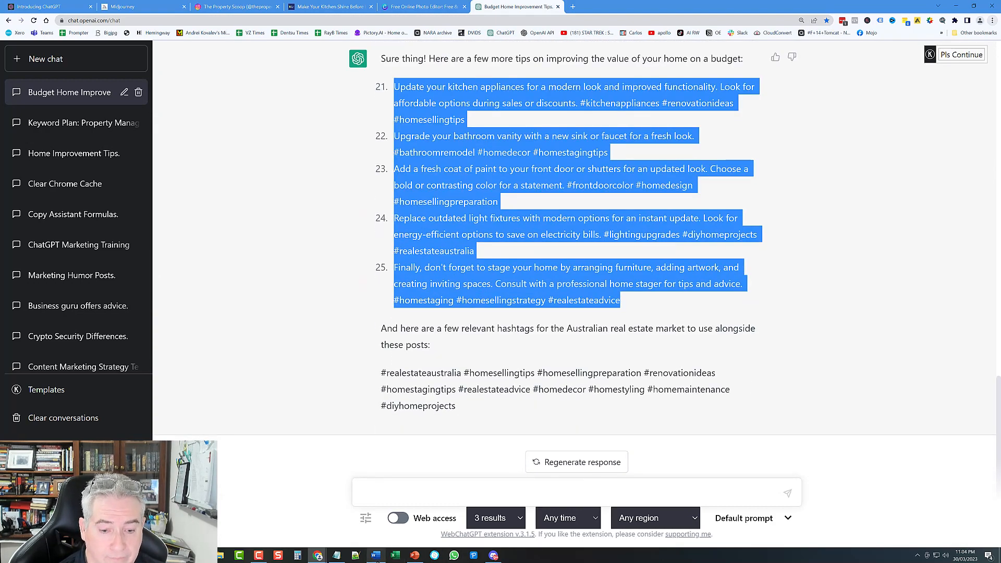
pyautogui.click(376, 556)
pyautogui.rightClick(546, 448)
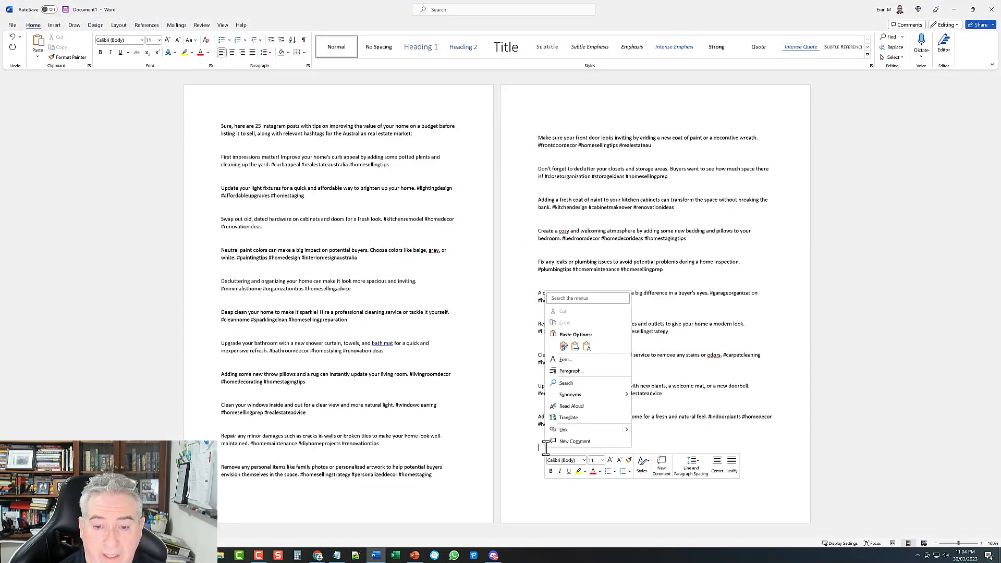
# Step: Paste tips 21–25 as plain text and save to the Desktop as IG real estate tips.docx
pyautogui.click(586, 347)
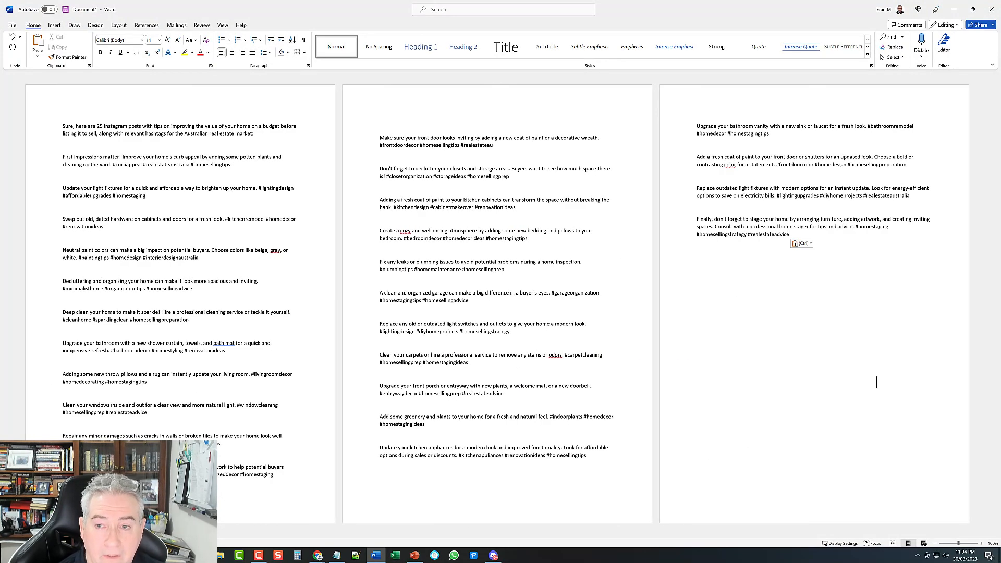
pyautogui.click(65, 10)
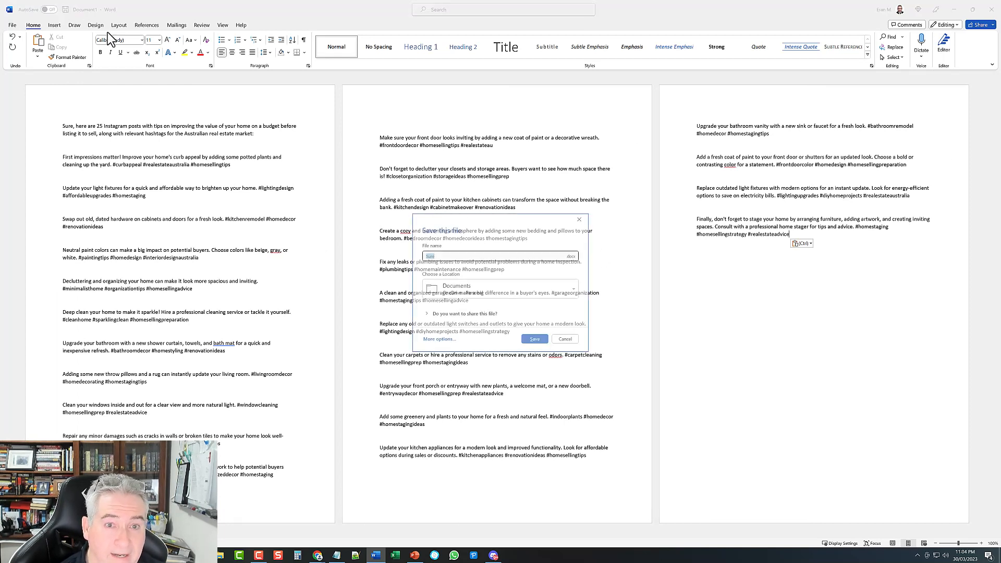
pyautogui.click(438, 340)
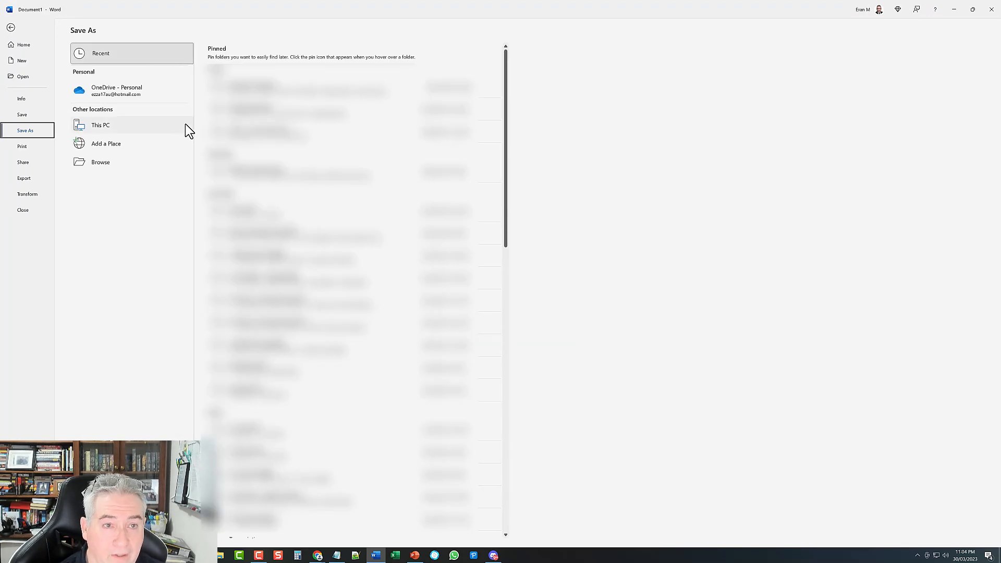
pyautogui.click(95, 165)
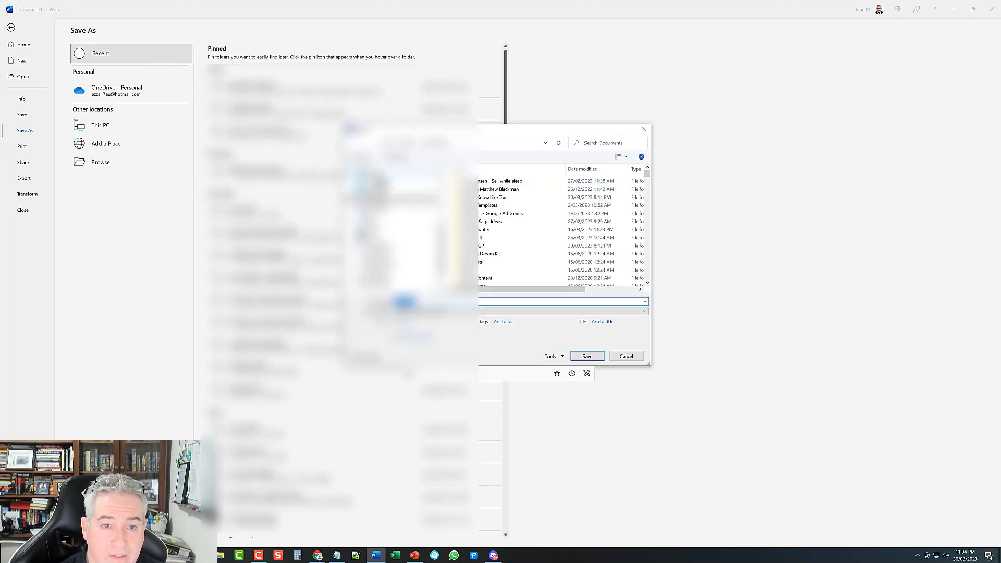
pyautogui.click(371, 191)
pyautogui.doubleClick(415, 303)
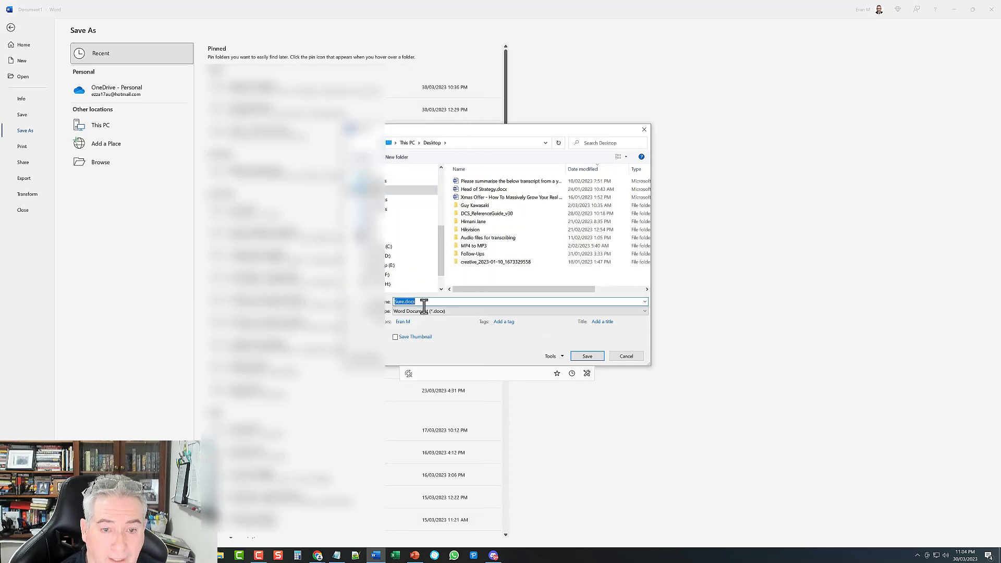
pyautogui.write('IG real estate t')
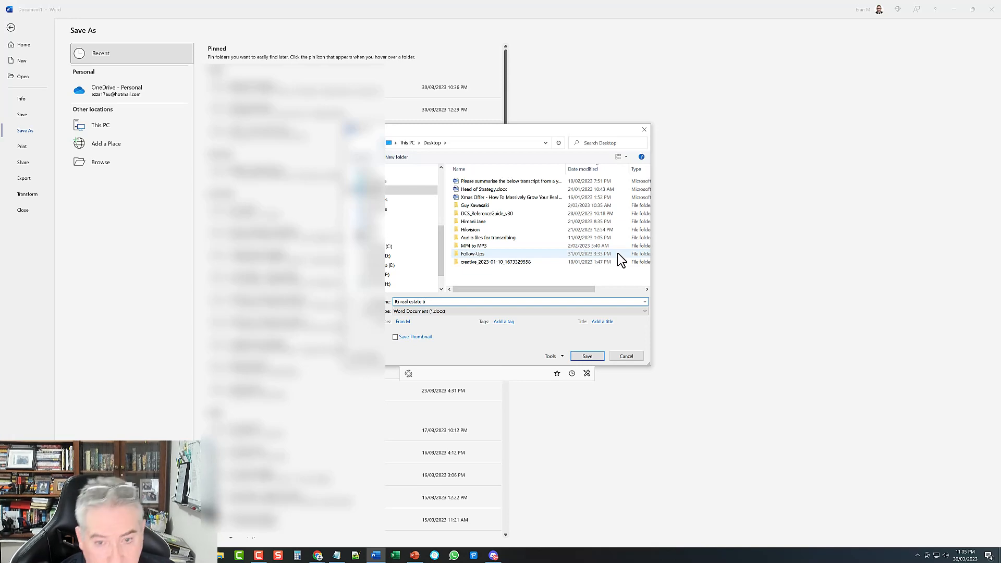
pyautogui.write('i')
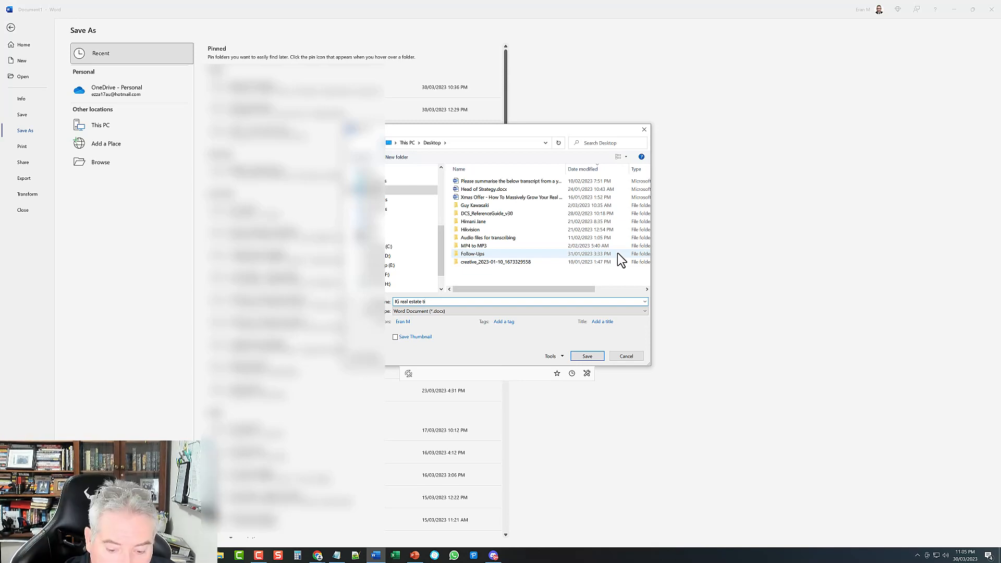
pyautogui.press('Return')
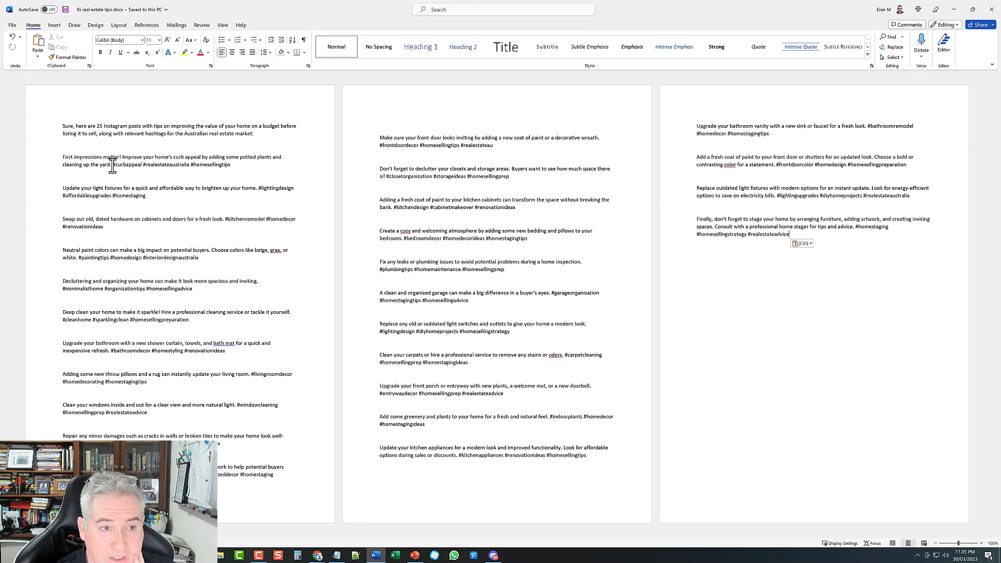
# Step: Copy the first tip paragraph and minimize Word
pyautogui.moveTo(100, 164); pyautogui.dragTo(63, 153)
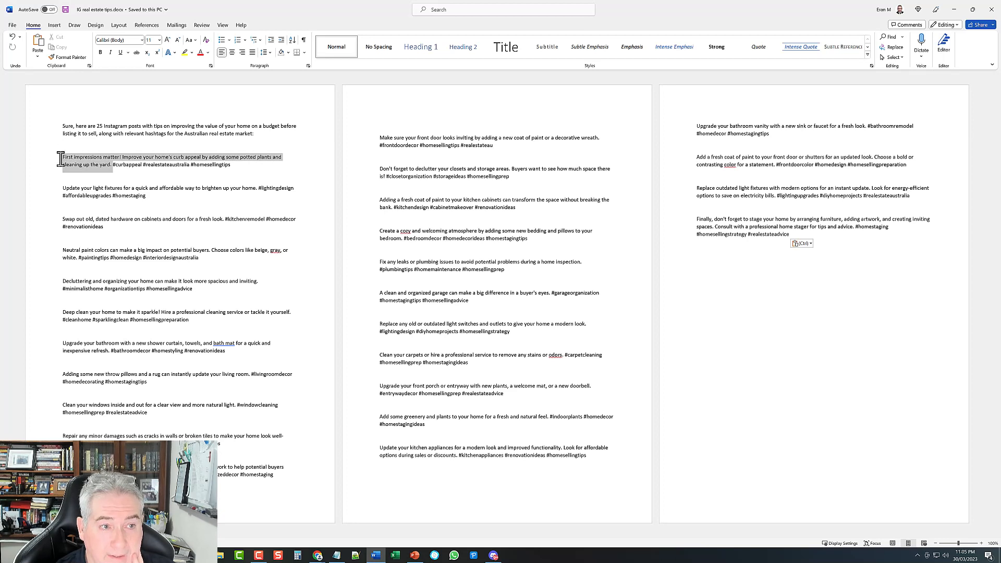
pyautogui.rightClick(72, 160)
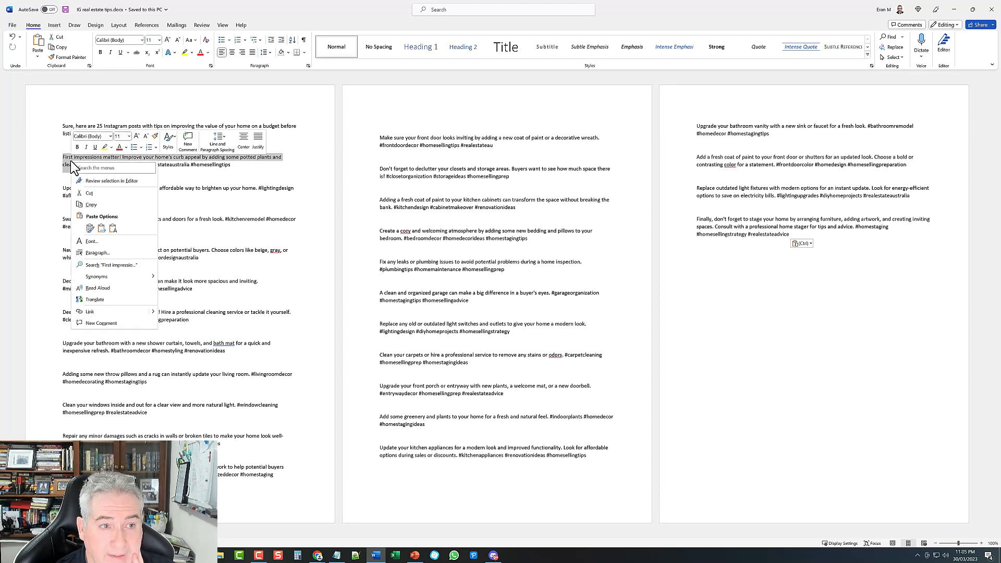
pyautogui.click(93, 204)
pyautogui.click(139, 174)
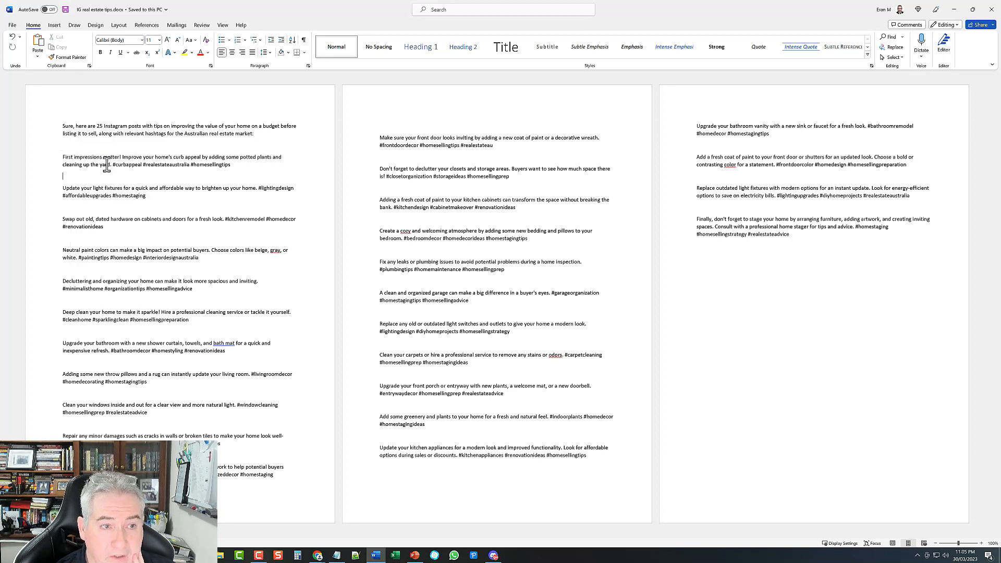
pyautogui.click(954, 10)
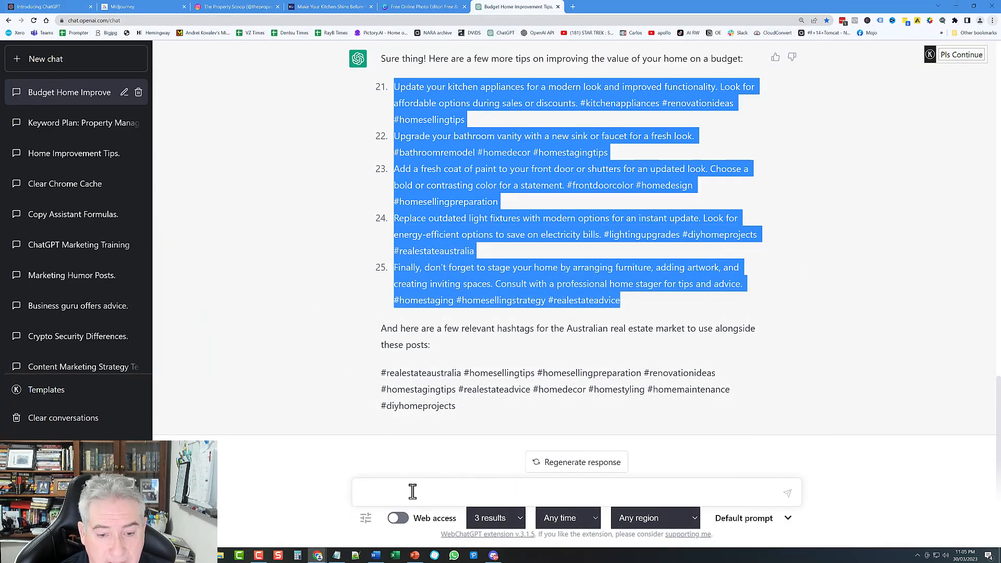
# Step: Write a prompt turning the pasted curb-appeal post into a detailed blog post for Australian home owners
pyautogui.click(413, 491)
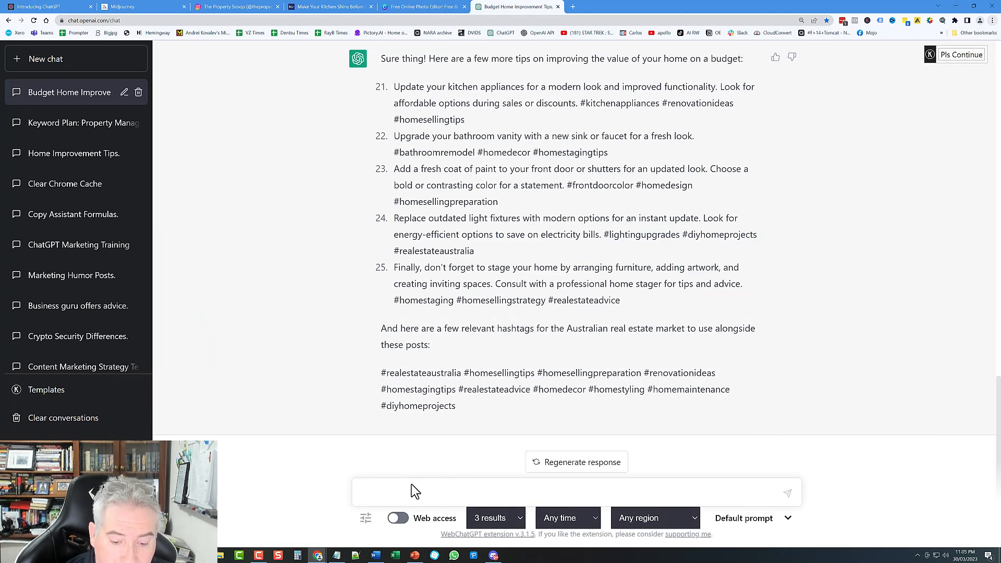
pyautogui.write('turn this ins')
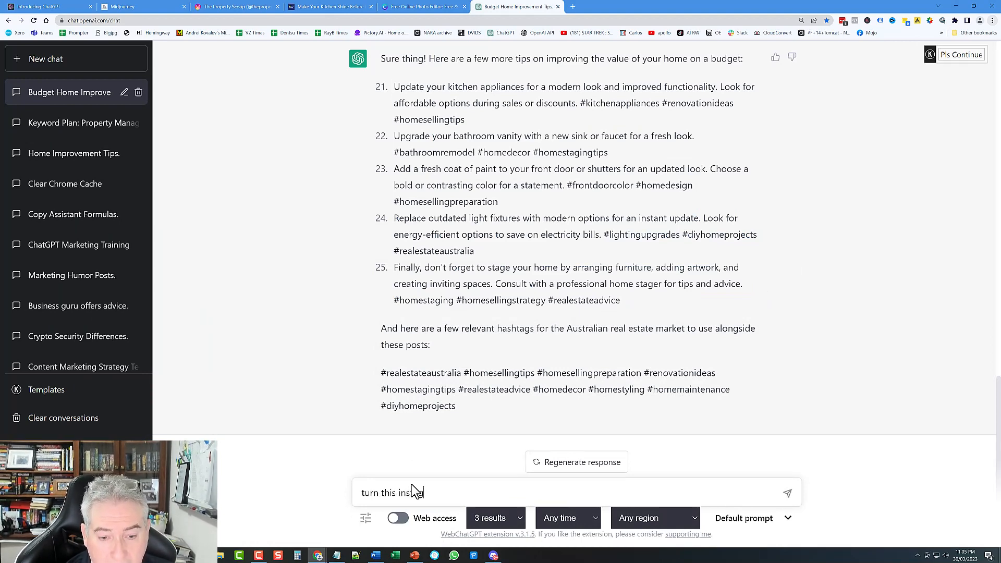
pyautogui.write('tagram')
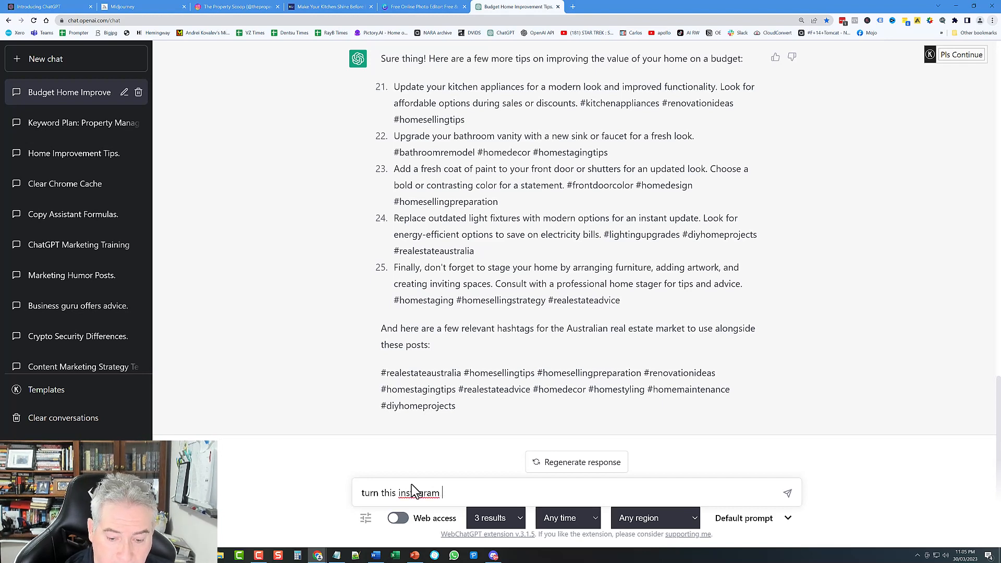
pyautogui.write(' post into')
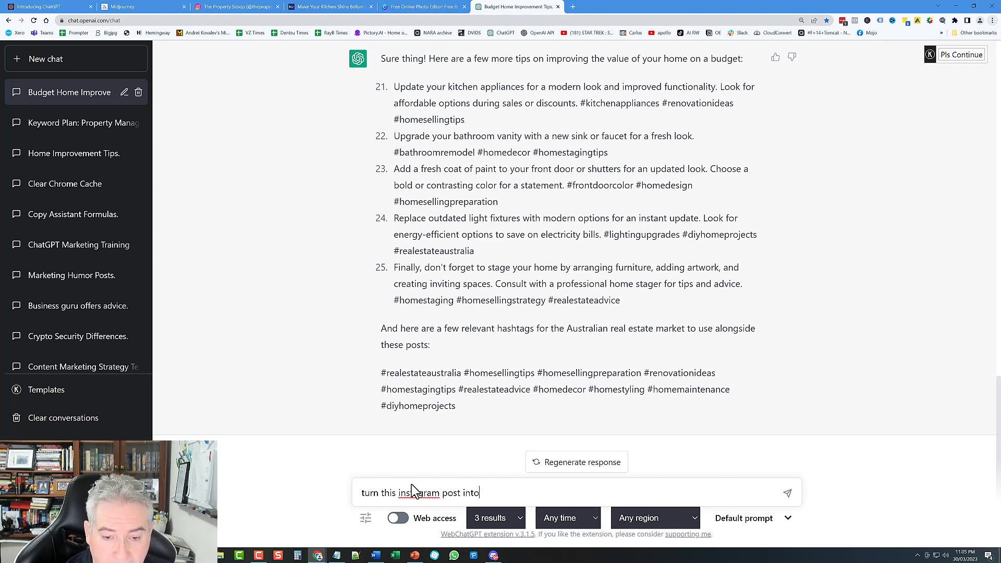
pyautogui.write(' a blog pos')
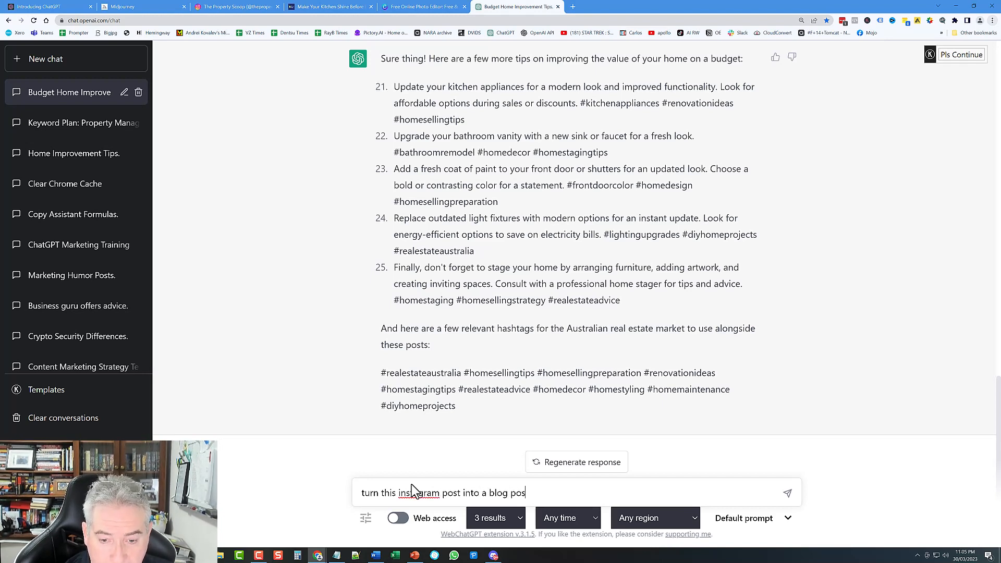
pyautogui.write('t for my websity')
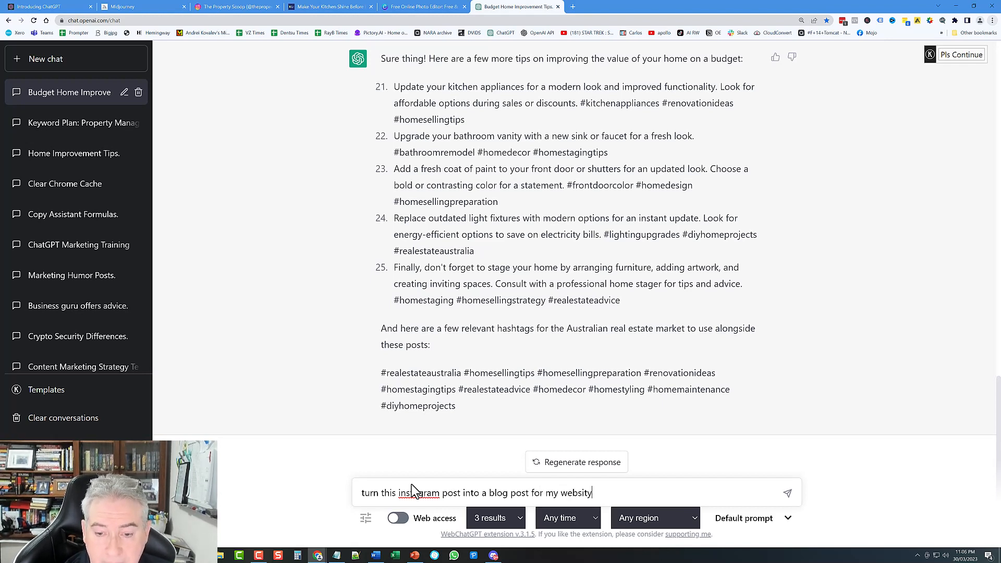
pyautogui.press('BackSpace')
pyautogui.write('ebsite')
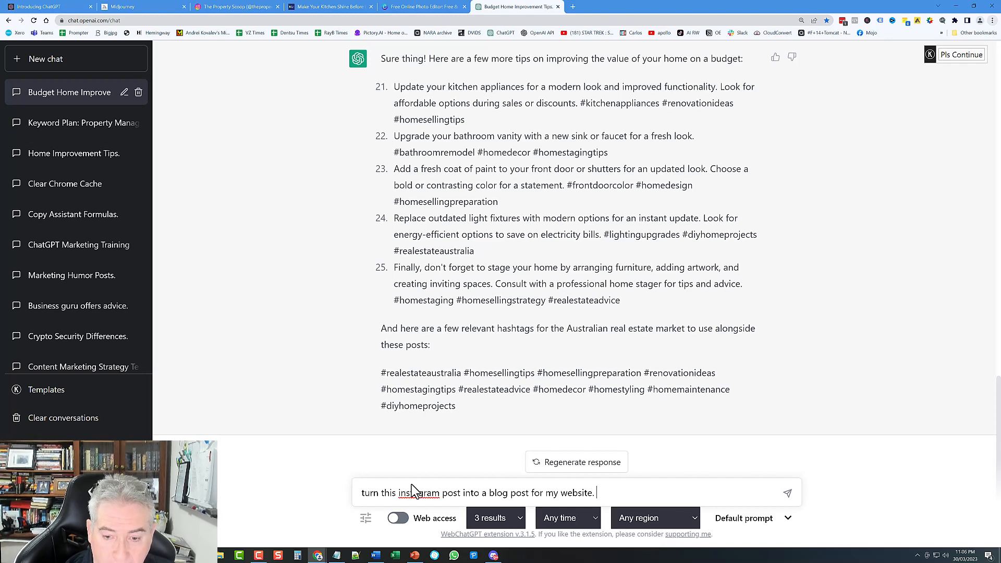
pyautogui.write('. ')
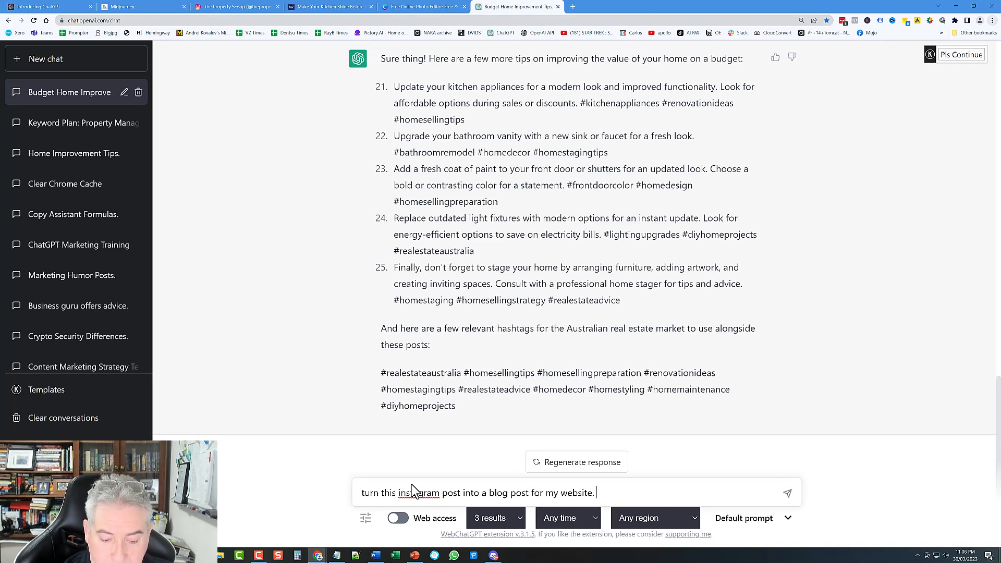
pyautogui.write('Flesh')
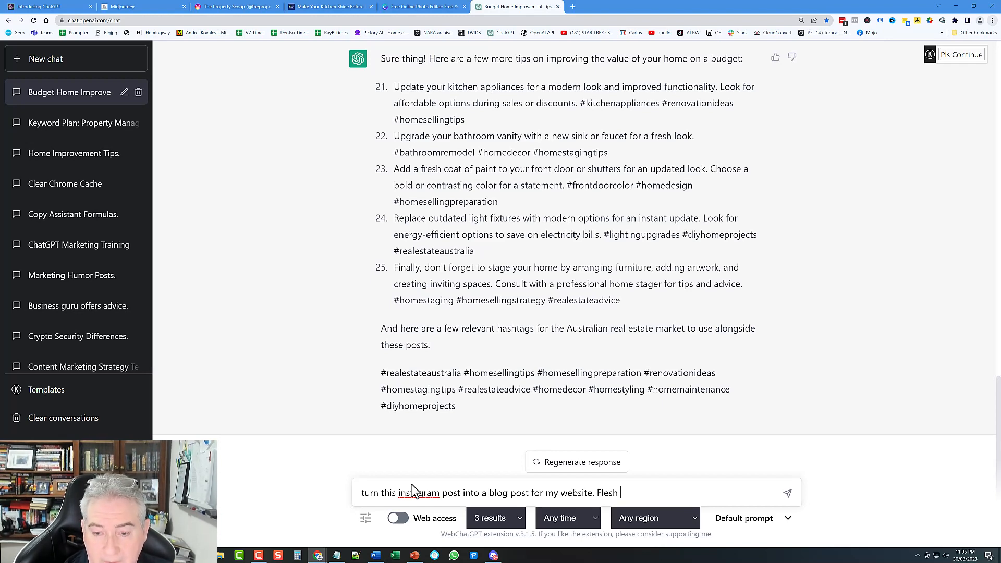
pyautogui.write('jit outwithj')
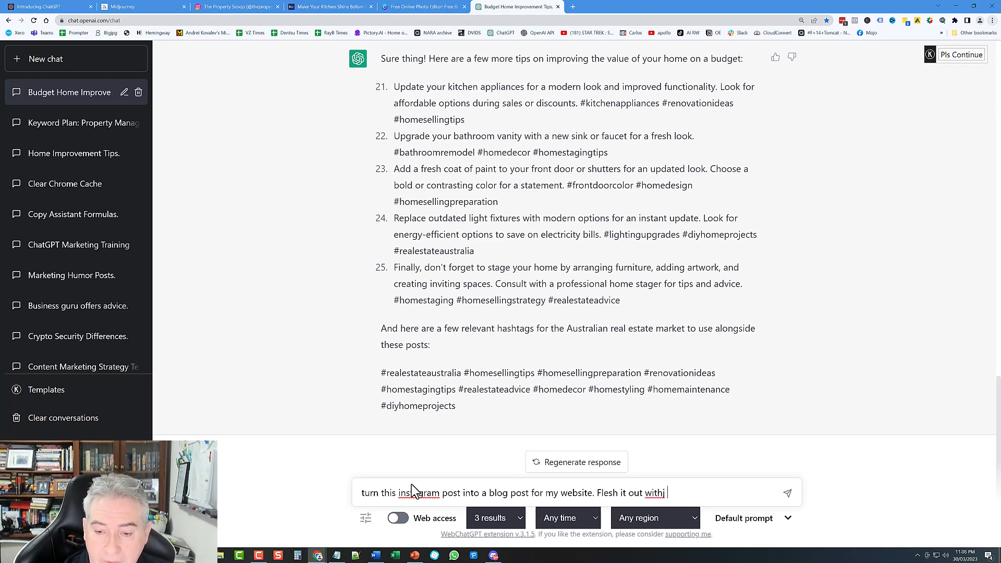
pyautogui.write('  mor')
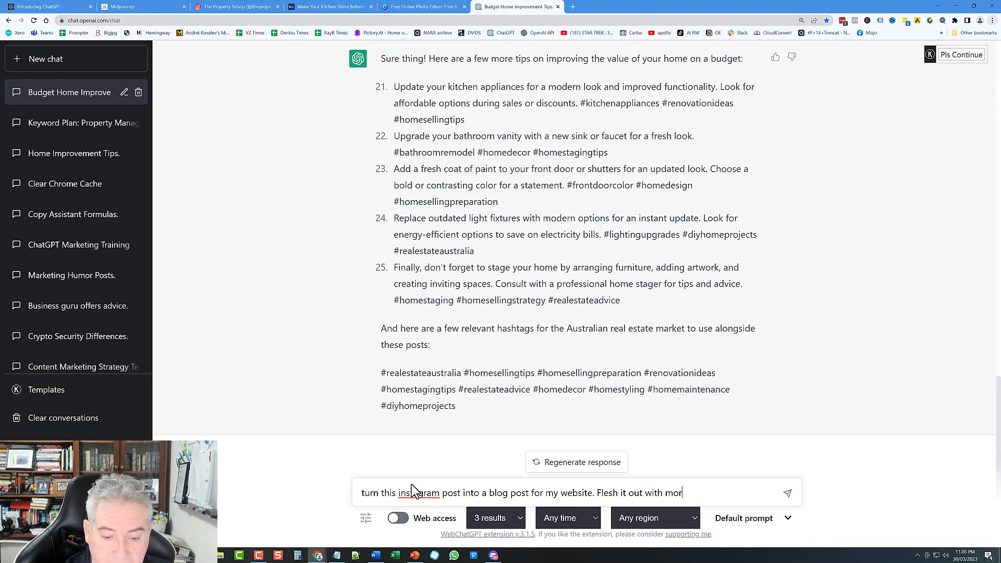
pyautogui.write('e detail an')
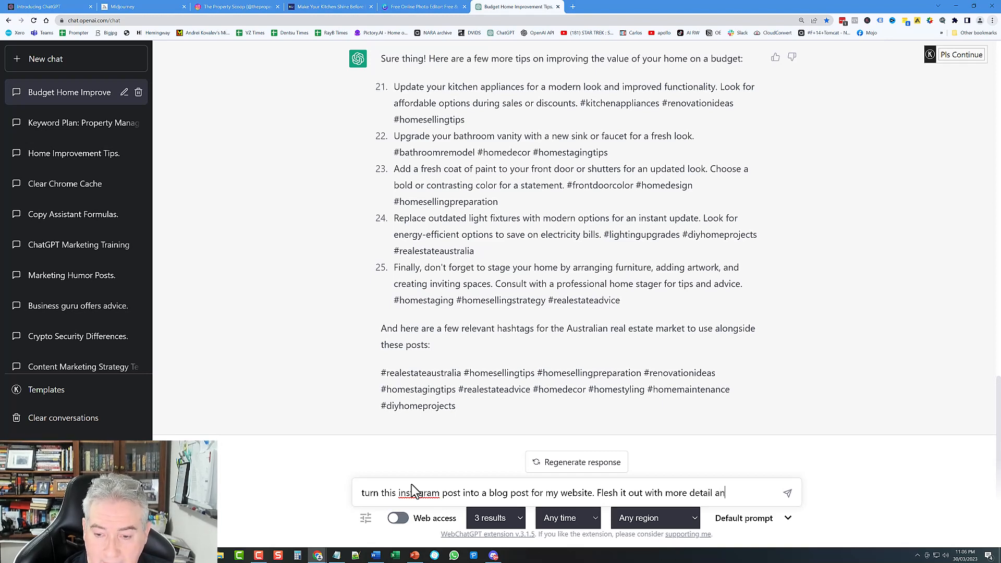
pyautogui.write('d practical')
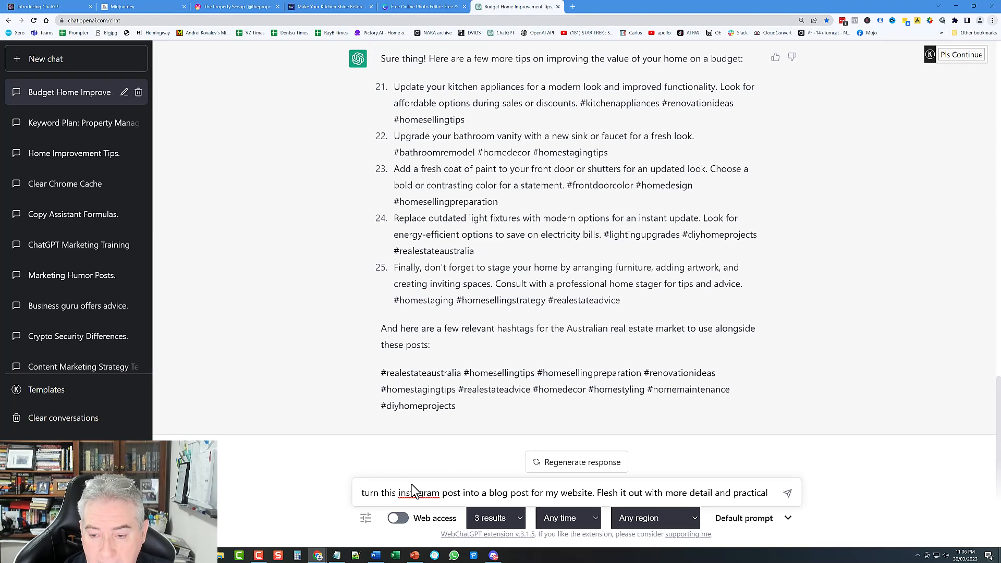
pyautogui.write(' advice for ')
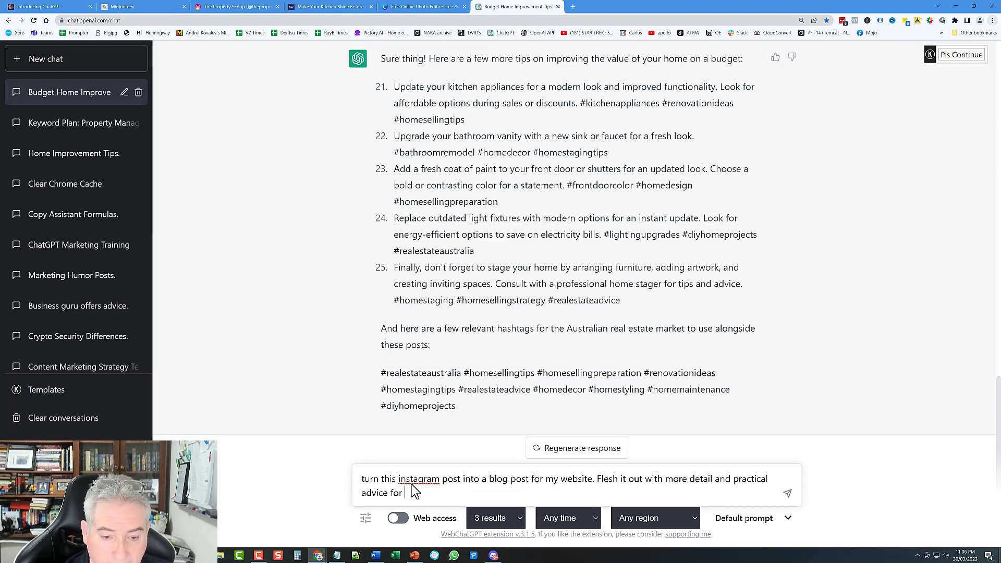
pyautogui.write('austral')
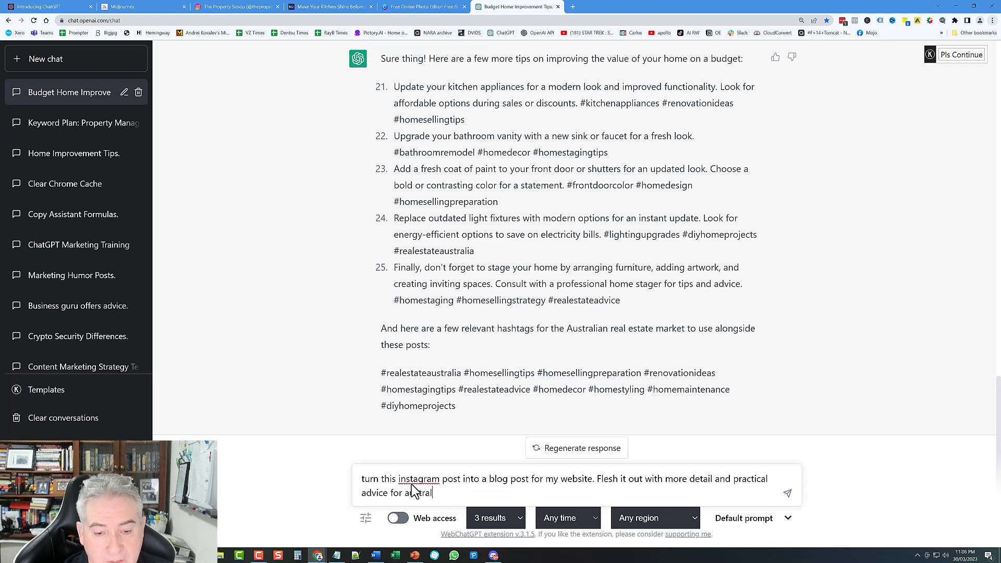
pyautogui.write('ian home own')
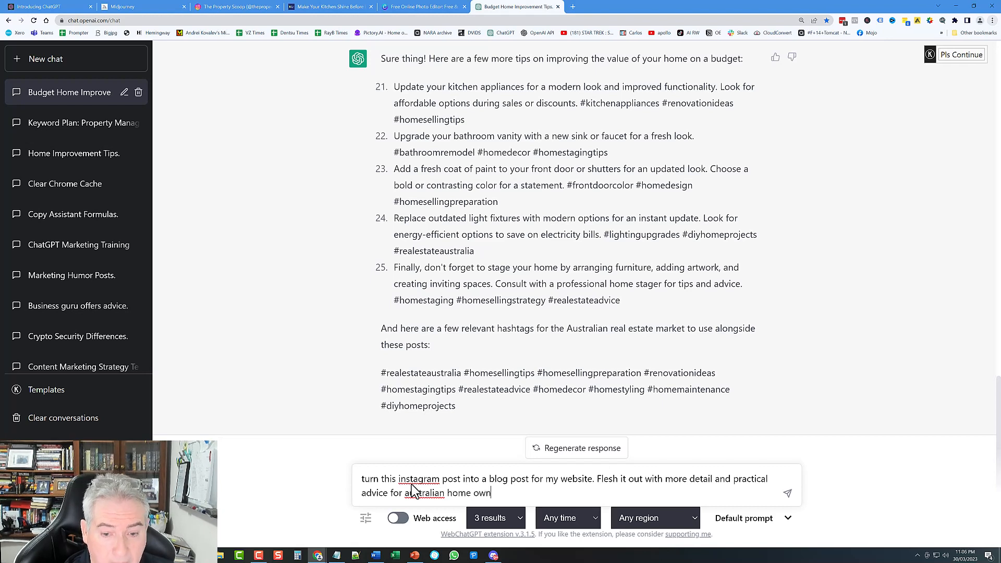
pyautogui.write('er')
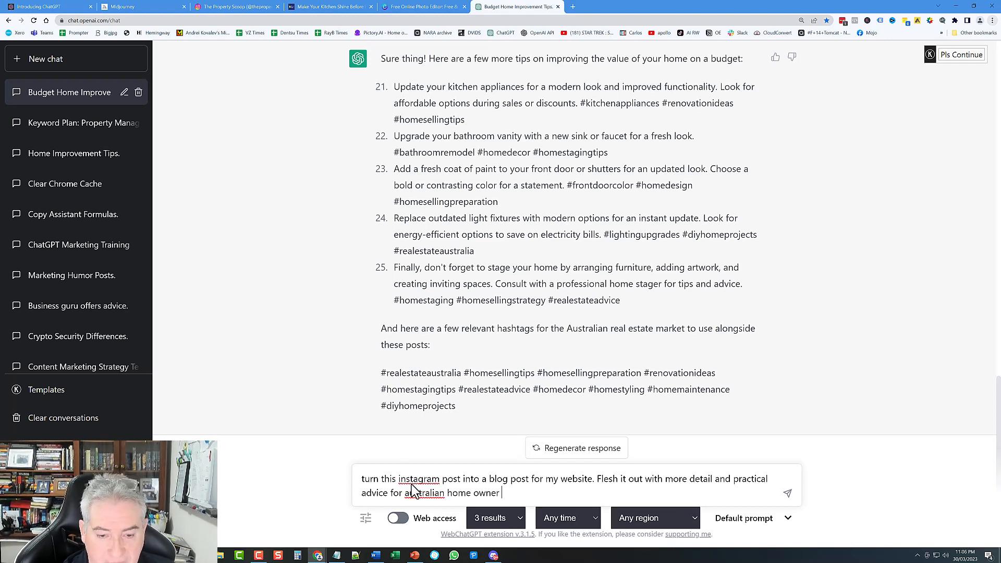
pyautogui.write('s')
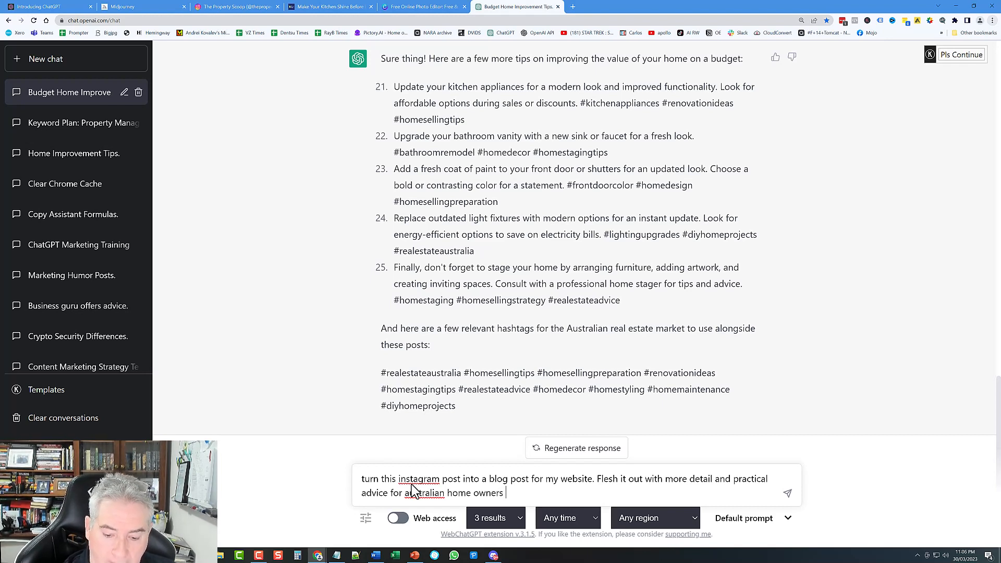
pyautogui.press('BackSpace')
pyautogui.write(':')
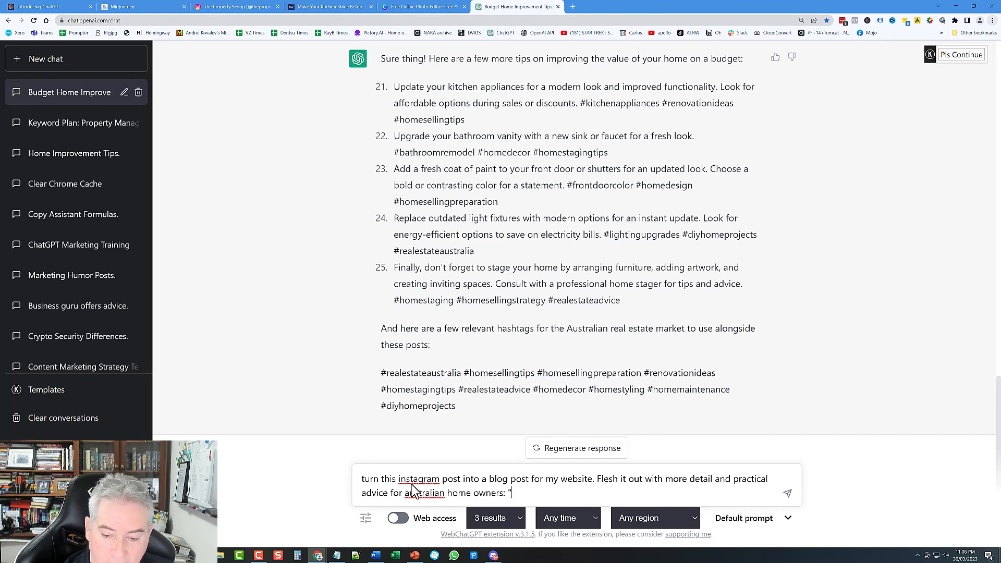
pyautogui.rightClick(515, 499)
pyautogui.click(558, 418)
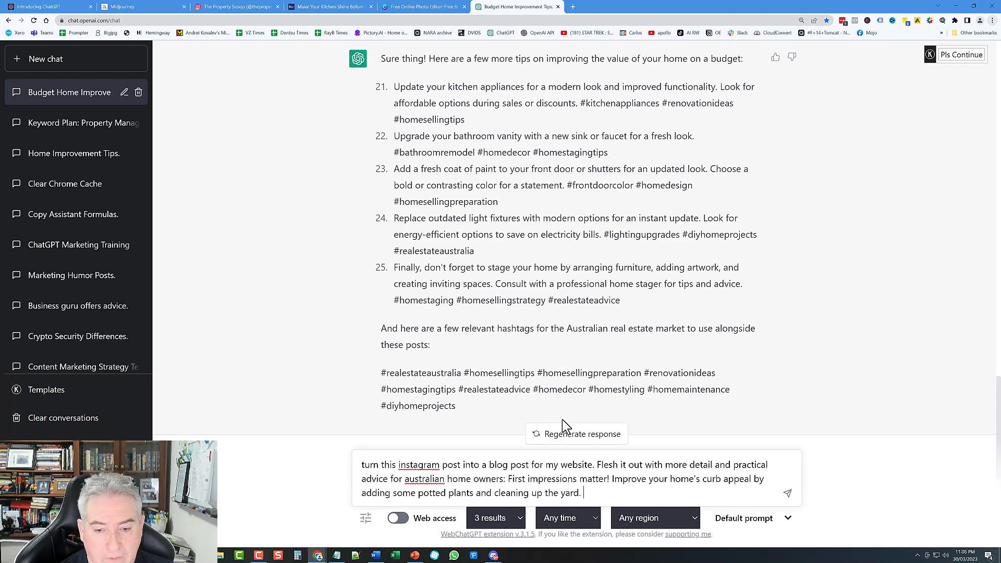
# Step: Send the blog-post request and read through the generated curb-appeal article
pyautogui.click(788, 495)
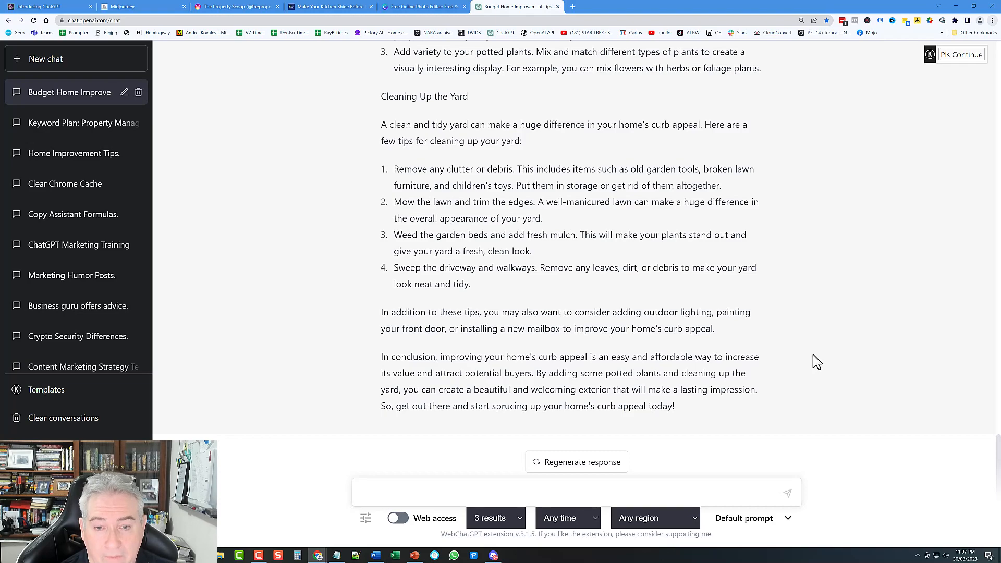
pyautogui.scroll(8, 512, 365)
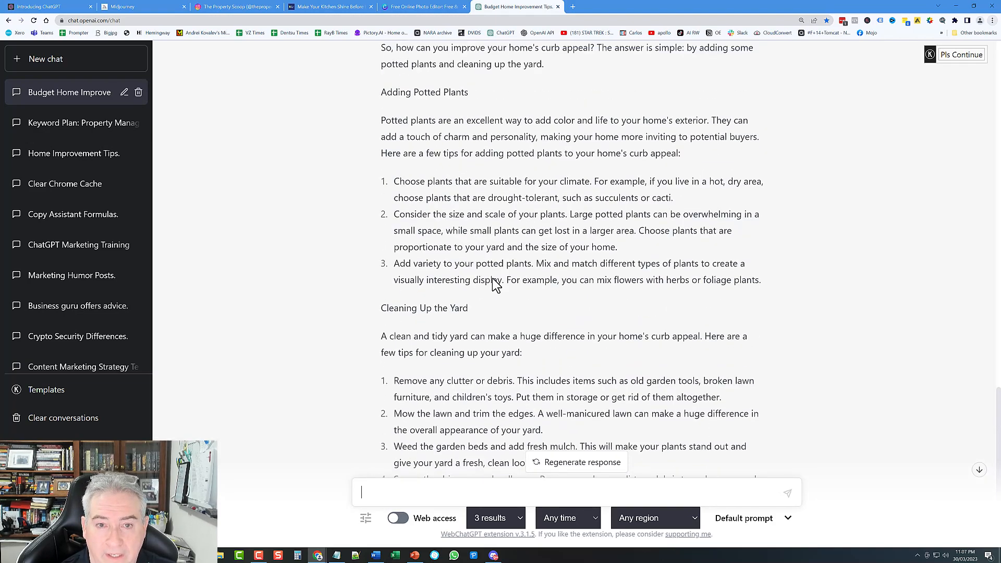
pyautogui.scroll(-2, 488, 275)
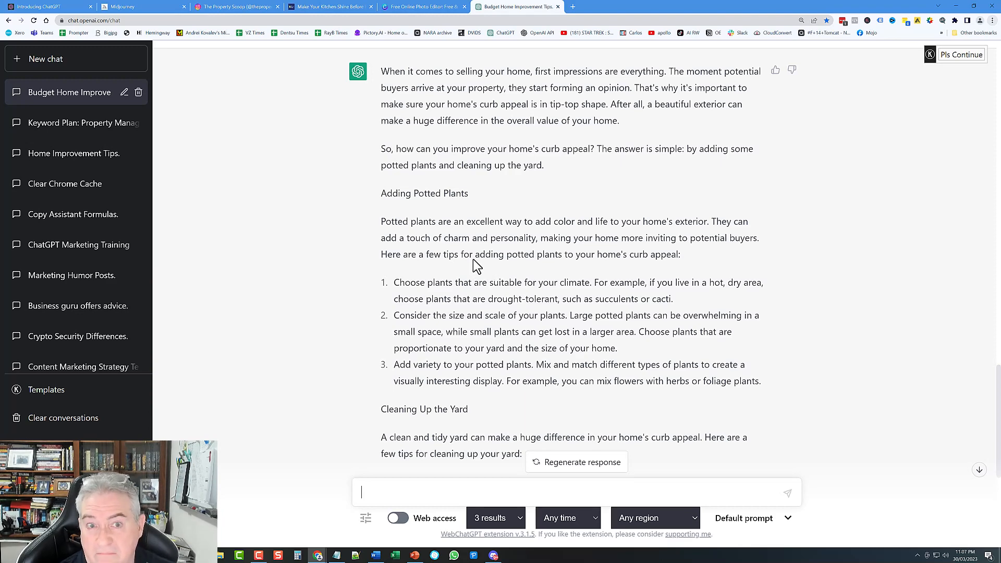
pyautogui.scroll(-1, 459, 231)
pyautogui.scroll(-5, 459, 231)
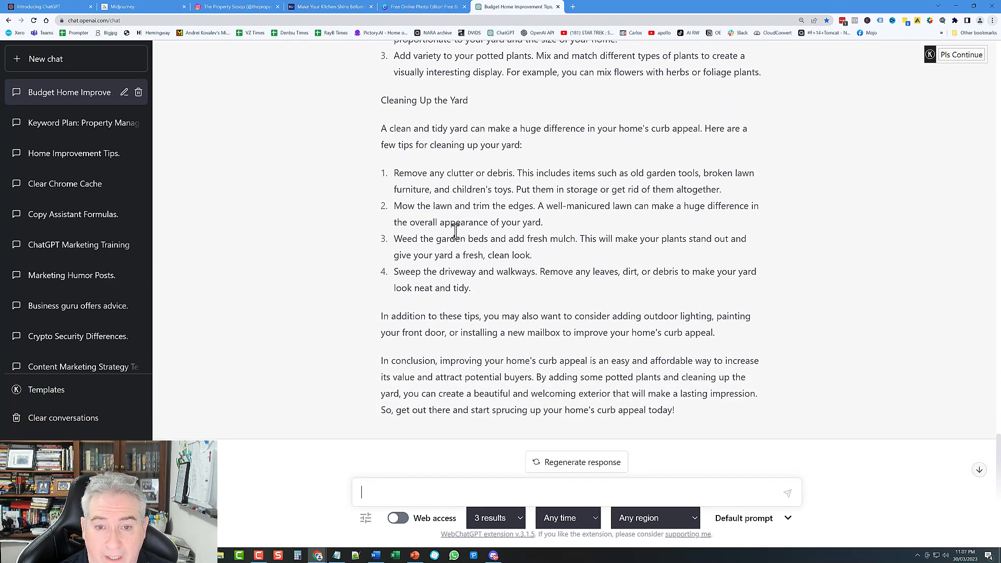
# Step: Select and copy the entire curb-appeal blog post response
pyautogui.moveTo(677, 409); pyautogui.dragTo(508, 239)
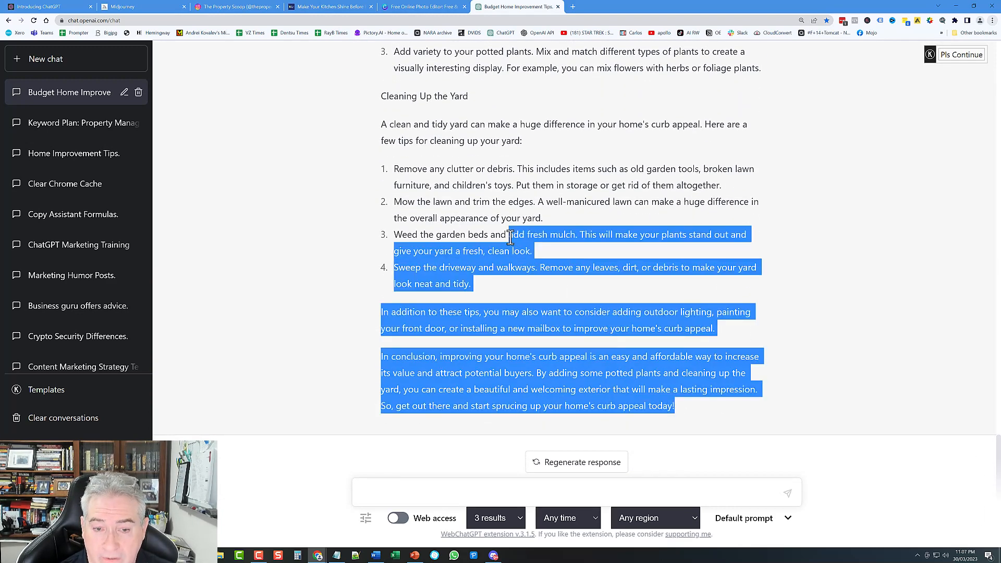
pyautogui.click(498, 238)
pyautogui.scroll(8, 498, 238)
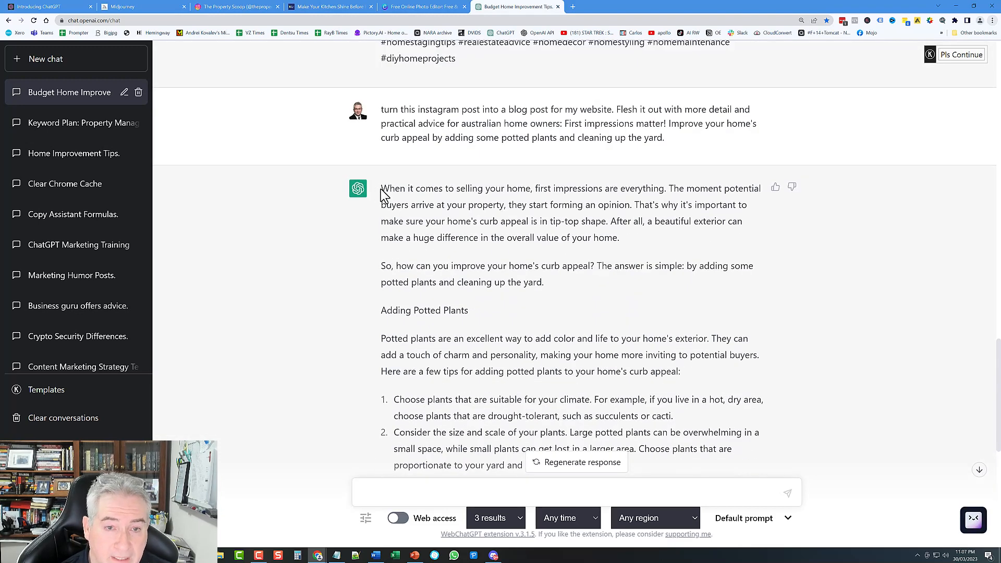
pyautogui.keyDown('shift'); pyautogui.click(383, 190); pyautogui.keyUp('shift')
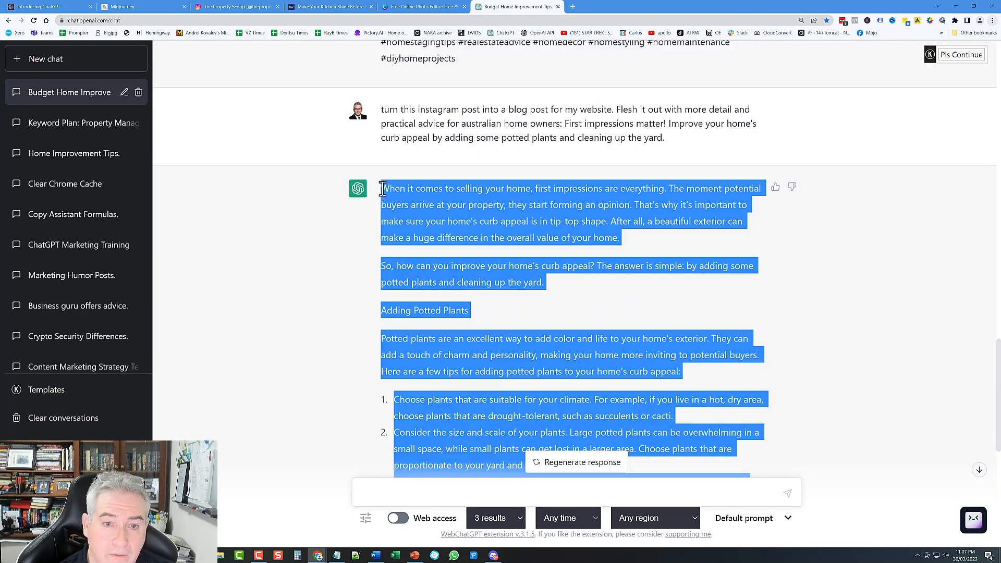
pyautogui.rightClick(441, 201)
pyautogui.click(461, 207)
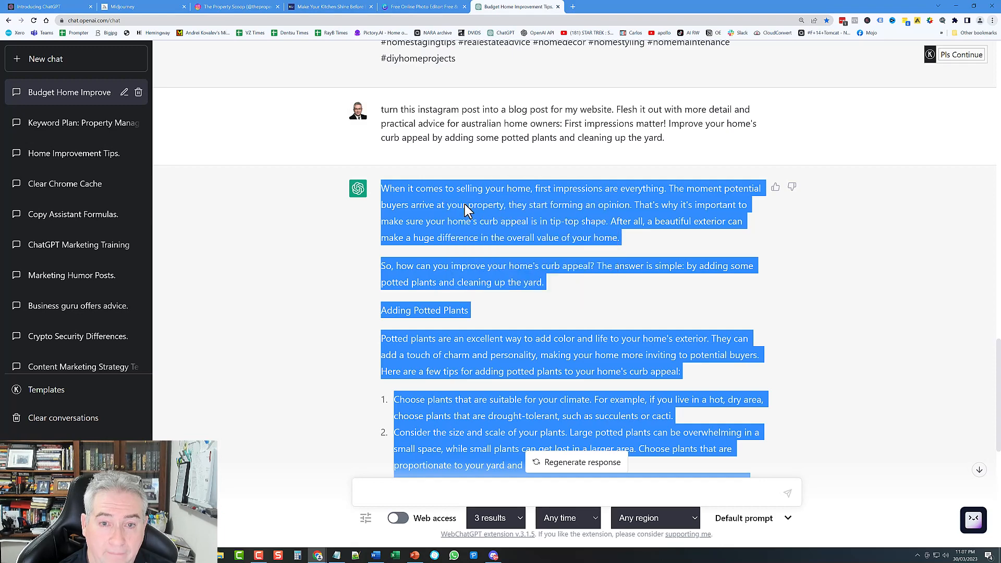
pyautogui.click(466, 205)
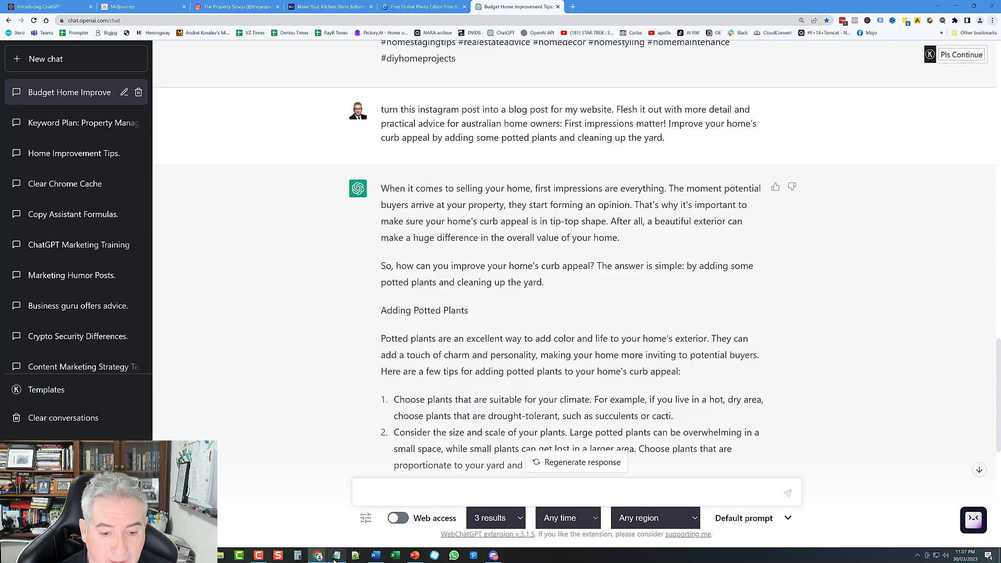
# Step: Add a 'Blog:' line under the First impressions tip and paste the blog post with Merge Formatting
pyautogui.click(376, 555)
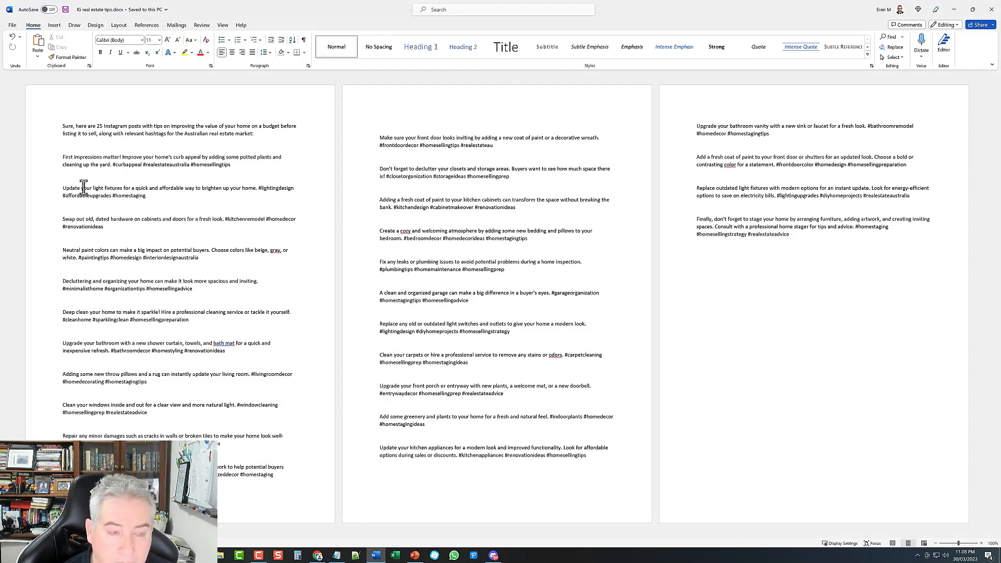
pyautogui.press('Return')
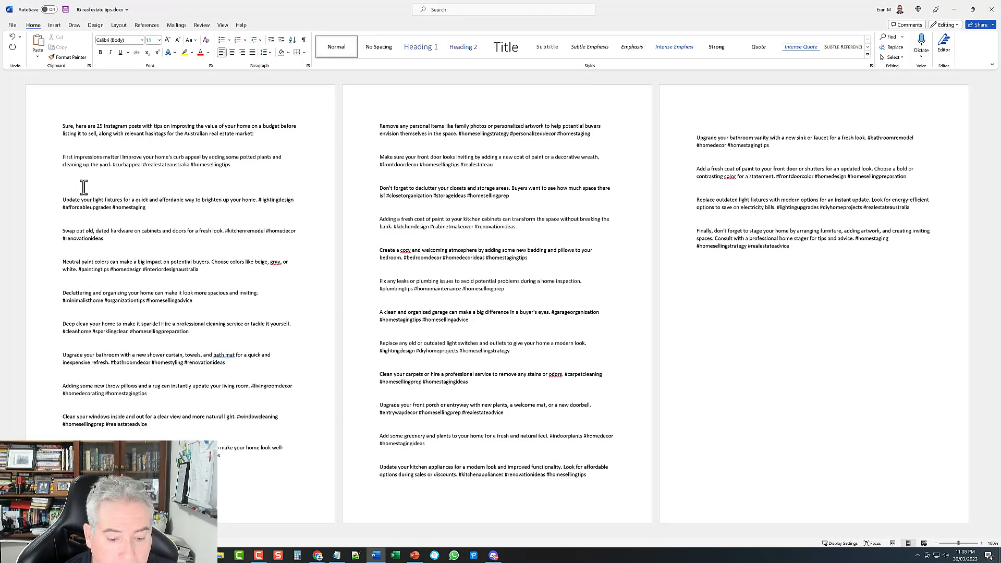
pyautogui.write('Blog')
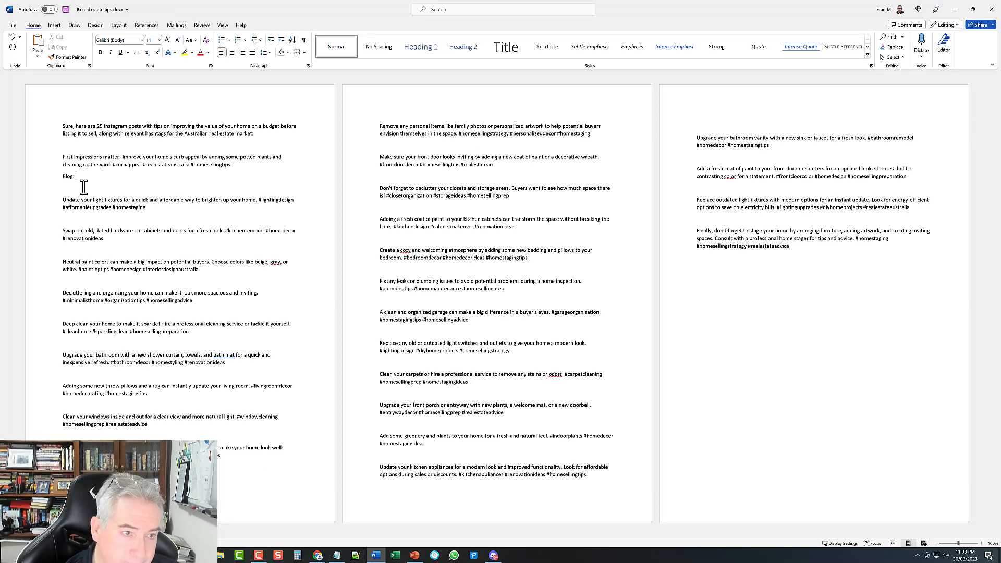
pyautogui.write(':')
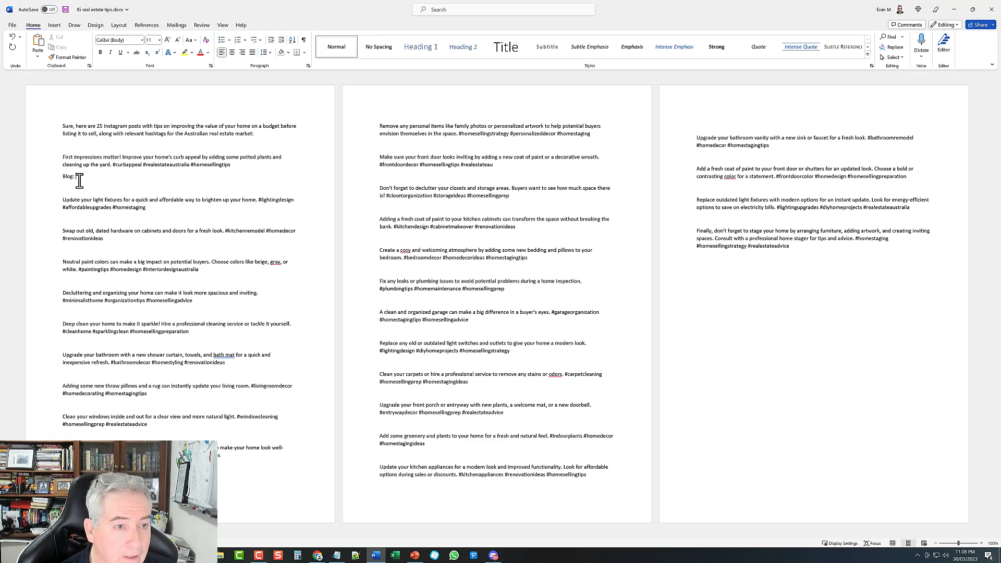
pyautogui.rightClick(79, 181)
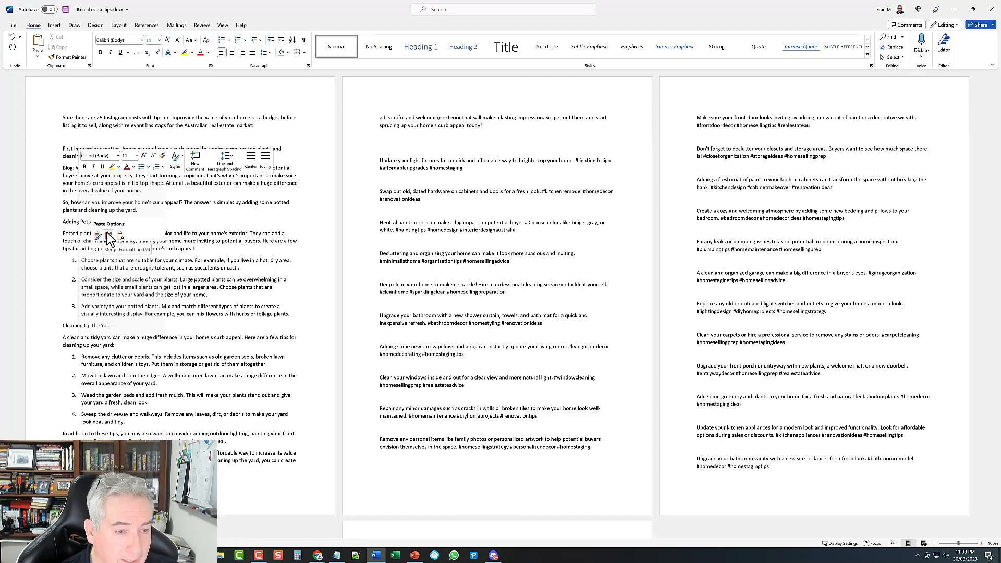
pyautogui.click(108, 238)
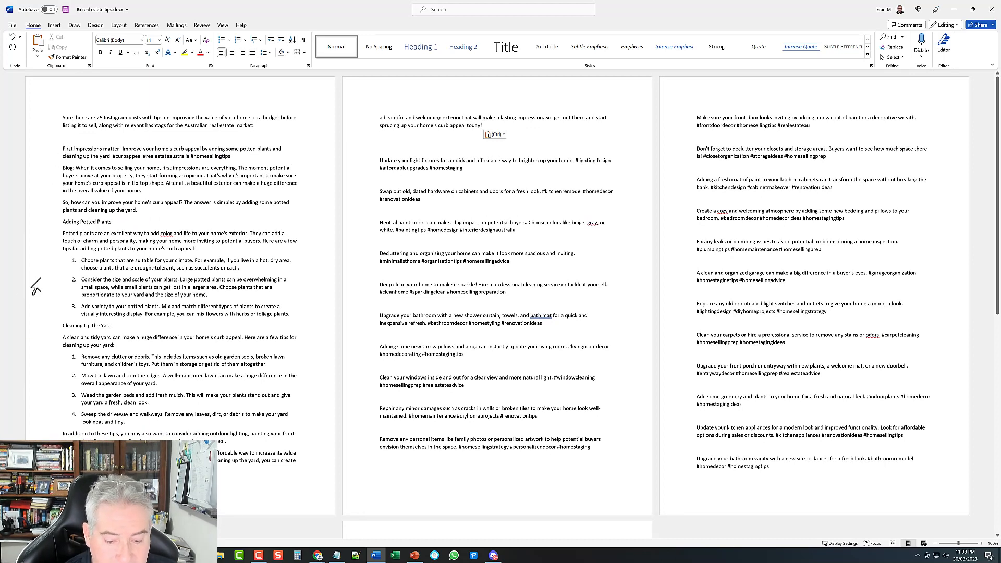
# Step: Add an 'IG:' label before the light fixtures tip and copy it
pyautogui.write('IG')
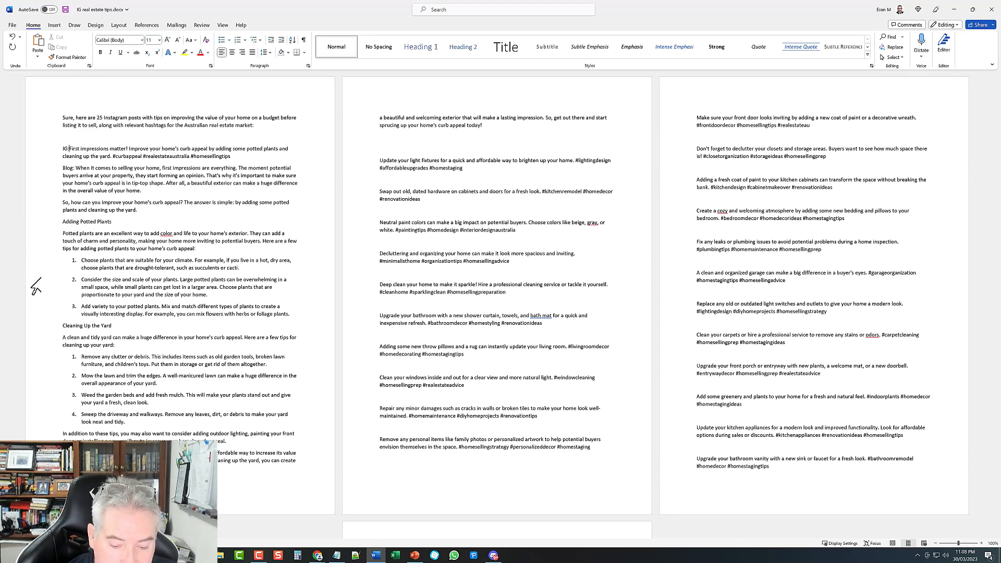
pyautogui.press('BackSpace')
pyautogui.write(':')
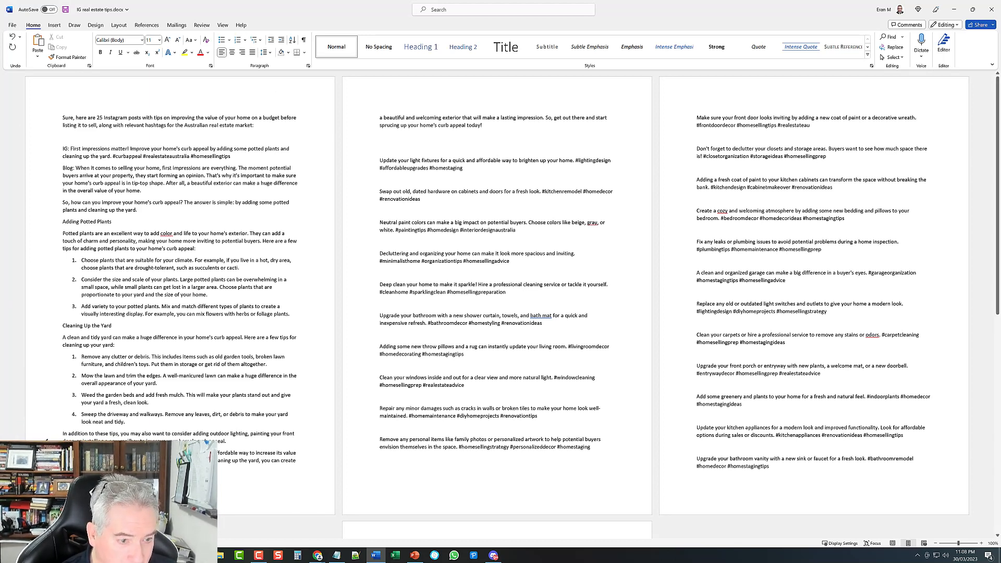
pyautogui.click(381, 150)
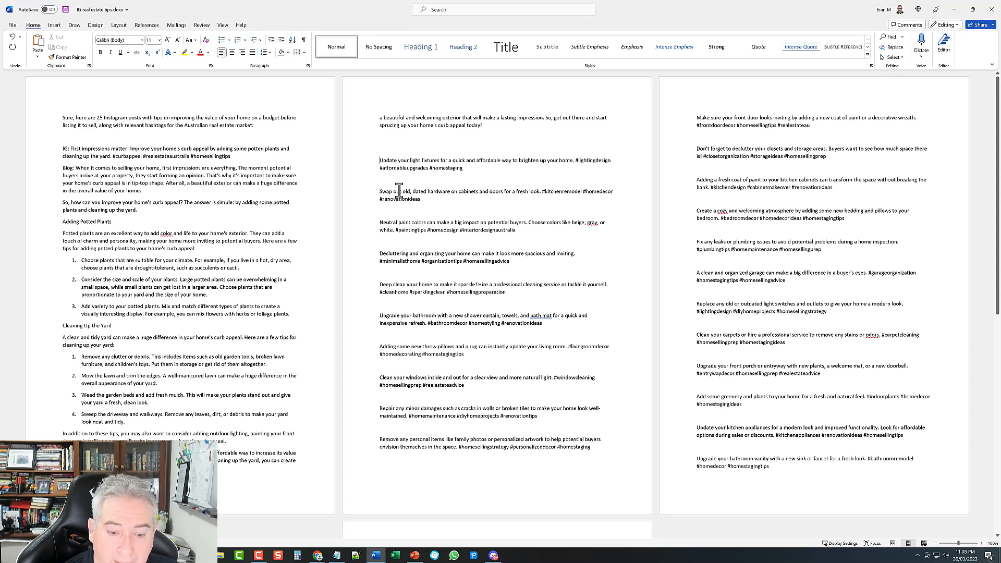
pyautogui.write('IG:')
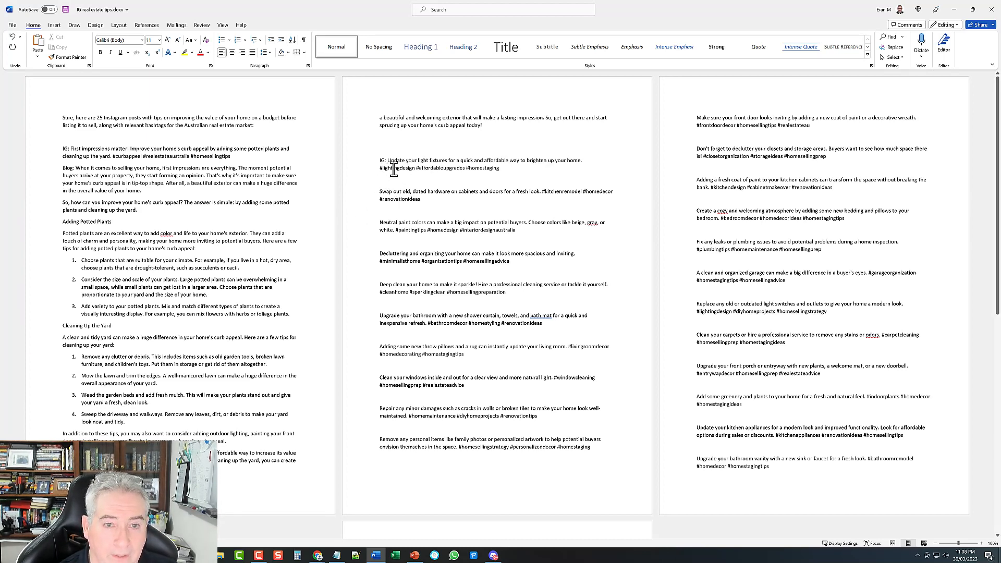
pyautogui.moveTo(387, 160); pyautogui.dragTo(372, 165)
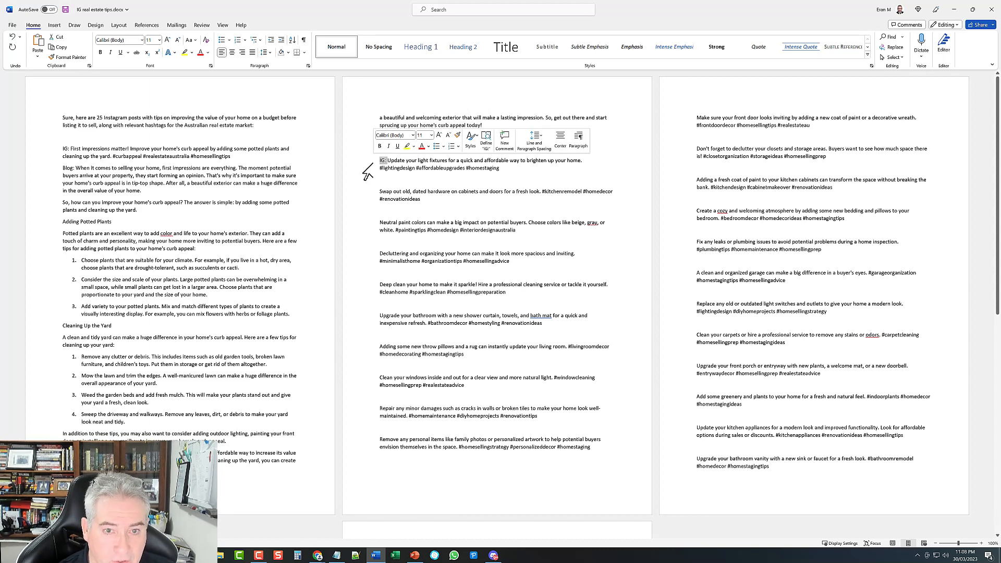
pyautogui.rightClick(384, 161)
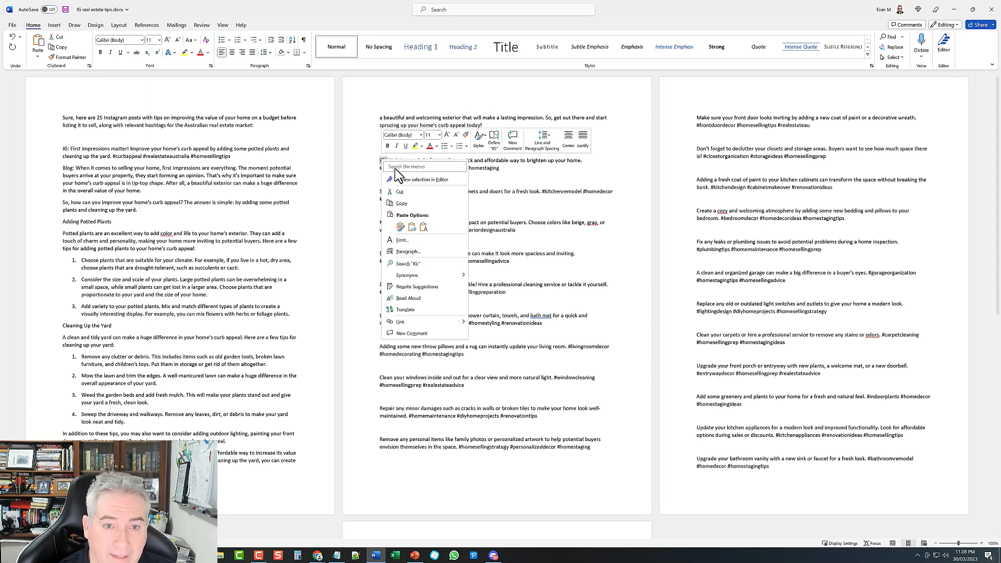
pyautogui.click(401, 203)
# Step: Paste IG: before the Swap out old, Neutral paint, Decluttering and Deep clean tips
pyautogui.click(380, 192)
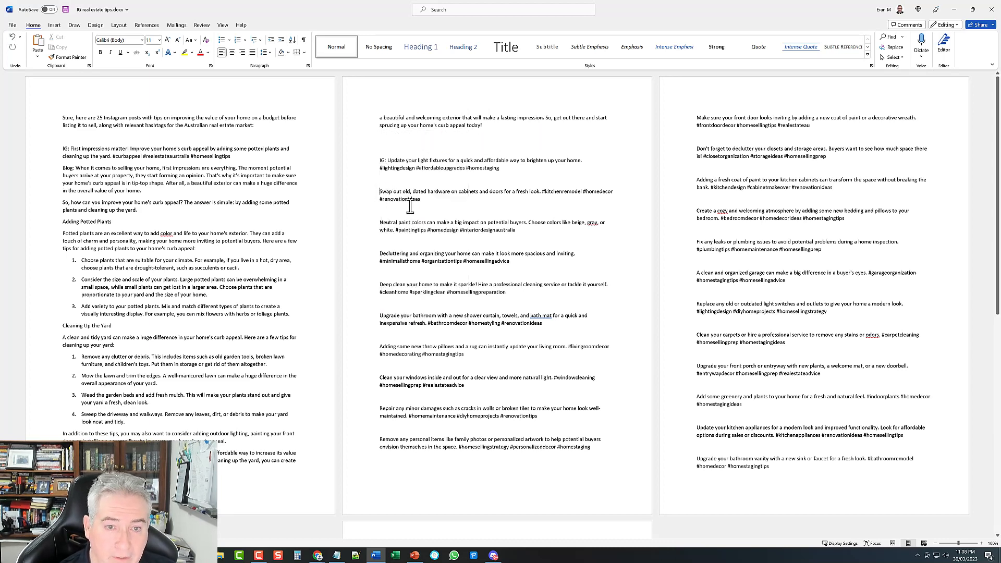
pyautogui.hotkey('ctrl', 'v')
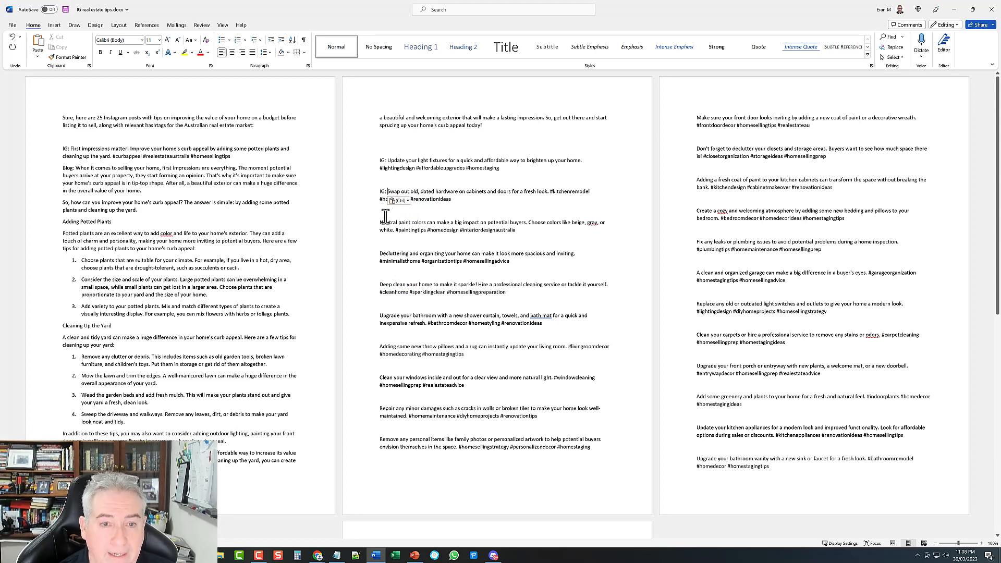
pyautogui.click(380, 223)
pyautogui.hotkey('ctrl', 'v')
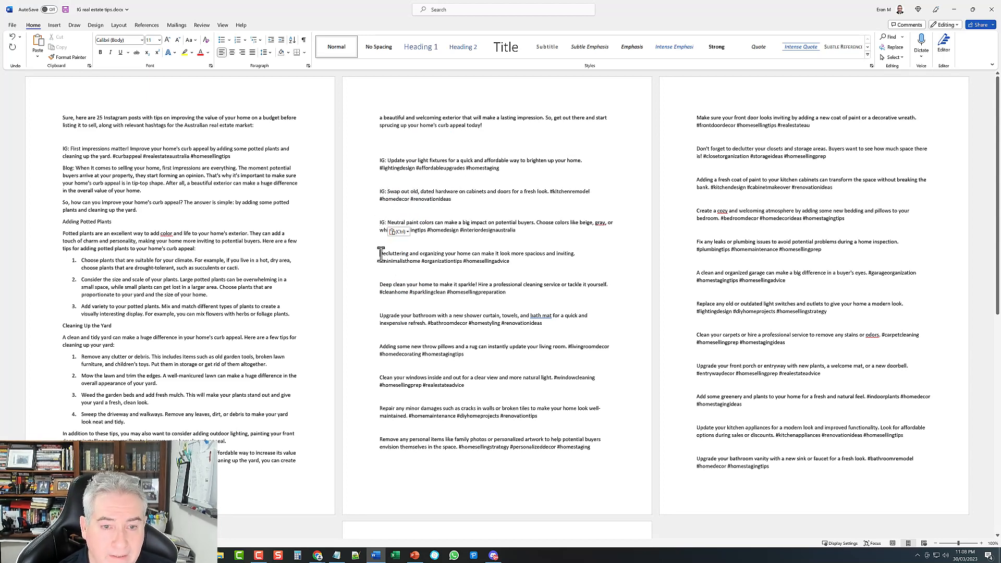
pyautogui.click(381, 254)
pyautogui.hotkey('ctrl', 'v')
pyautogui.click(381, 285)
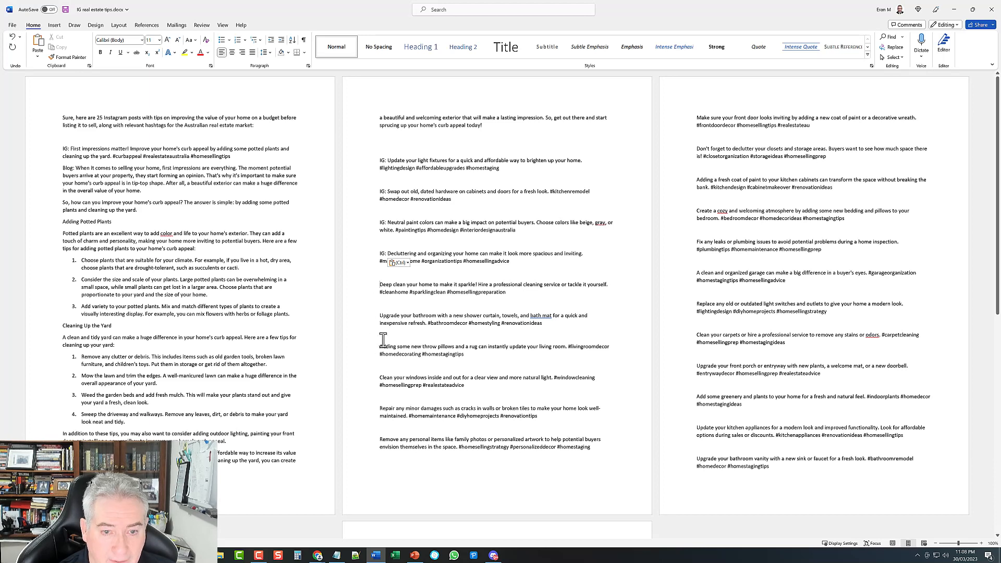
pyautogui.hotkey('ctrl', 'v')
# Step: Paste IG: before the bathroom upgrade, throw pillows, Clean your windows, Repair and personal items tips
pyautogui.hotkey('ctrl', 'v')
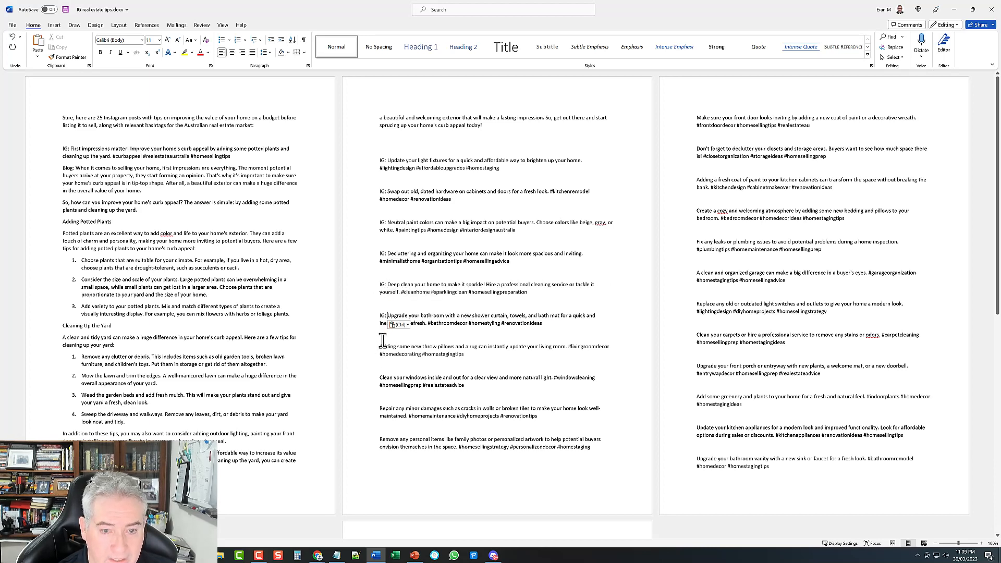
pyautogui.click(380, 347)
pyautogui.hotkey('ctrl', 'v')
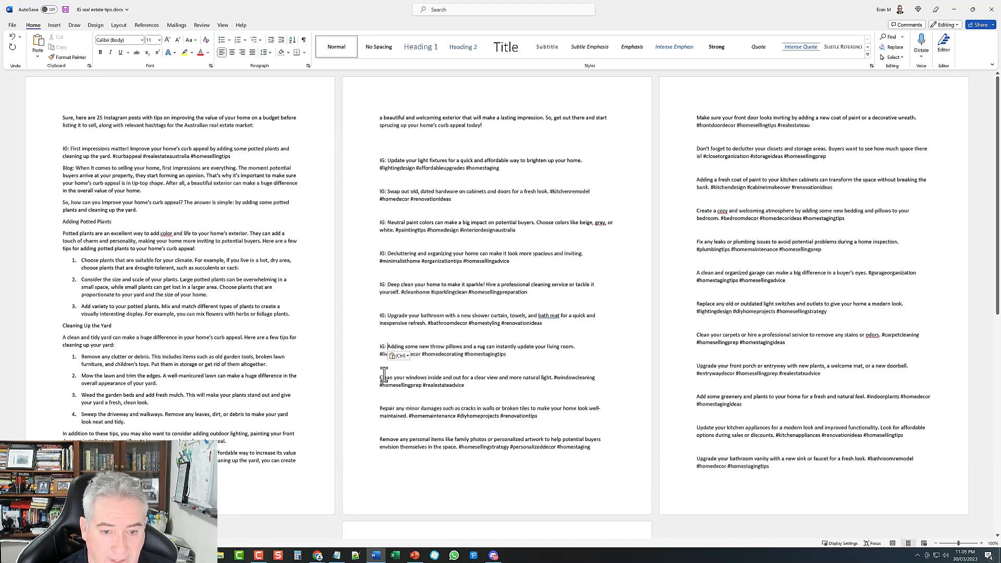
pyautogui.click(380, 377)
pyautogui.hotkey('ctrl', 'v')
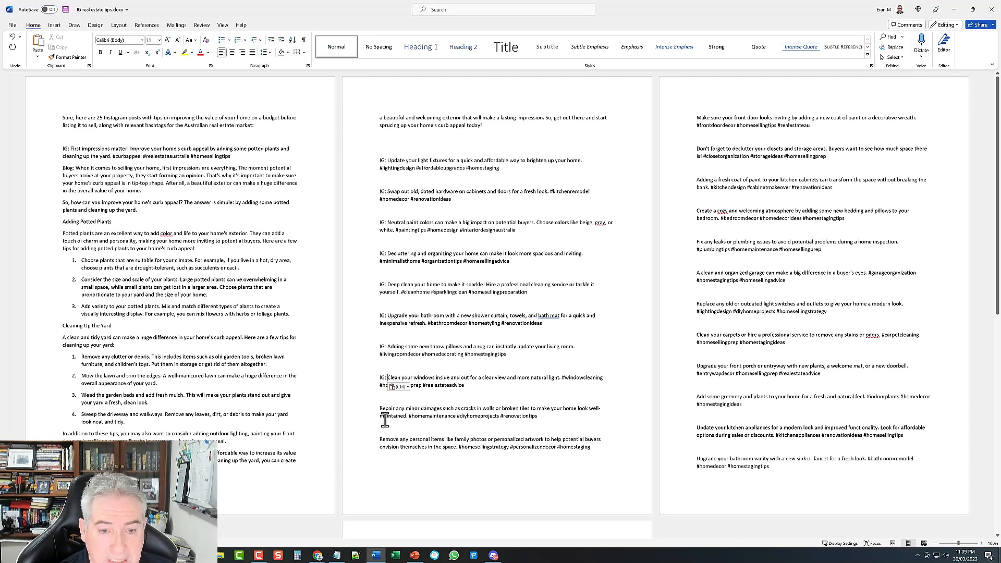
pyautogui.click(380, 410)
pyautogui.hotkey('ctrl', 'v')
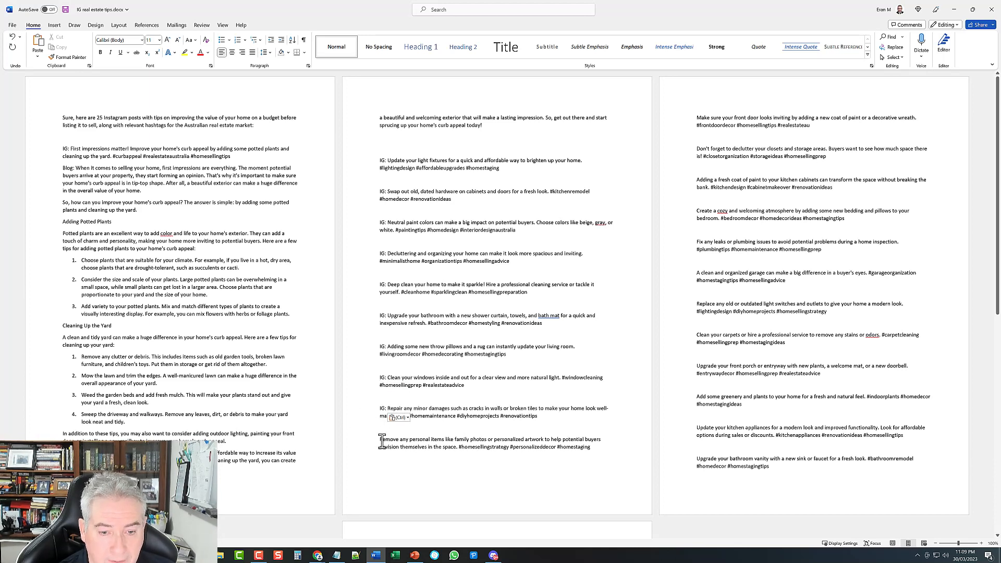
pyautogui.click(380, 441)
pyautogui.hotkey('ctrl', 'v')
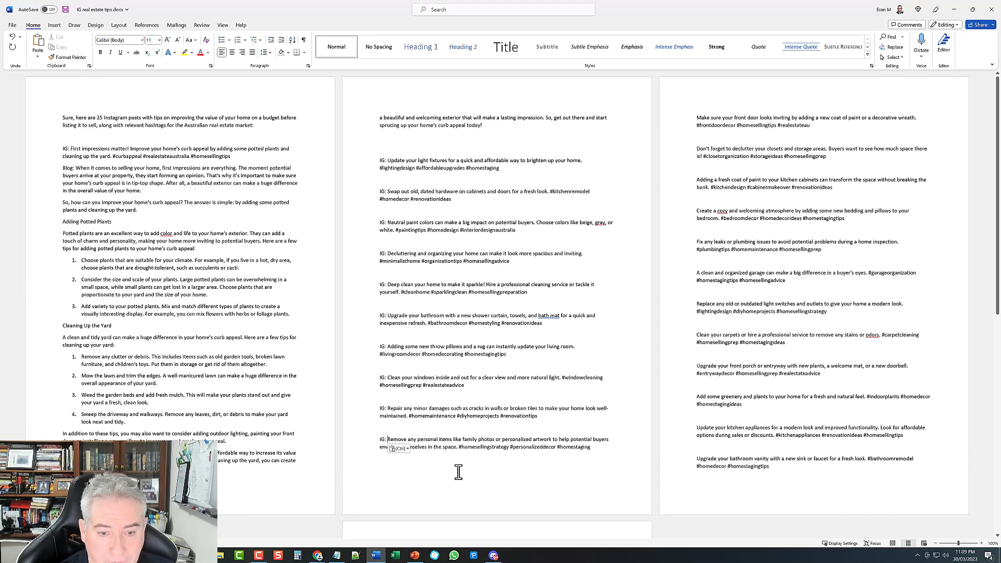
# Step: Copy the 'Blog:' label from the first post and paste it under the light fixtures tip
pyautogui.click(76, 167)
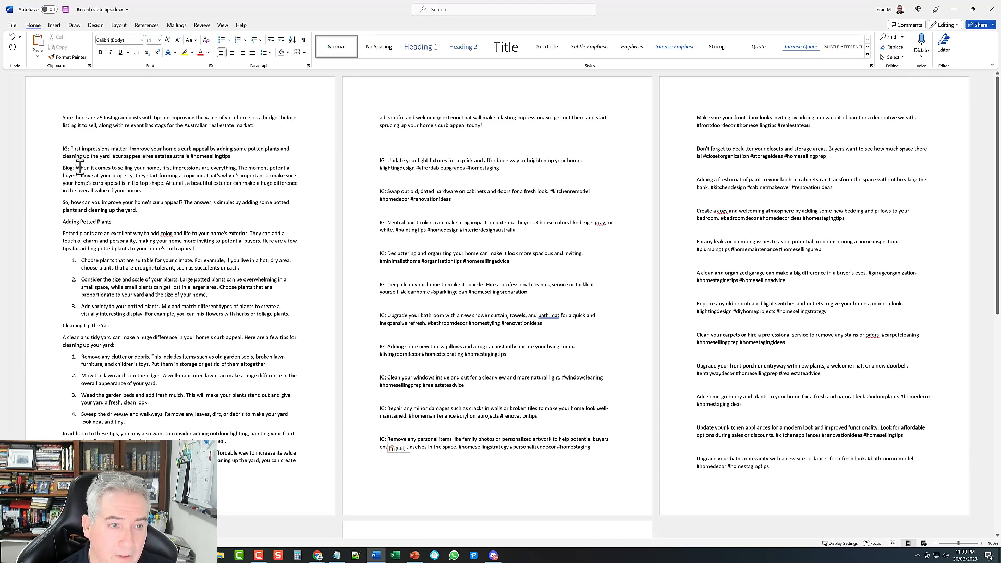
pyautogui.moveTo(62, 168); pyautogui.dragTo(76, 168)
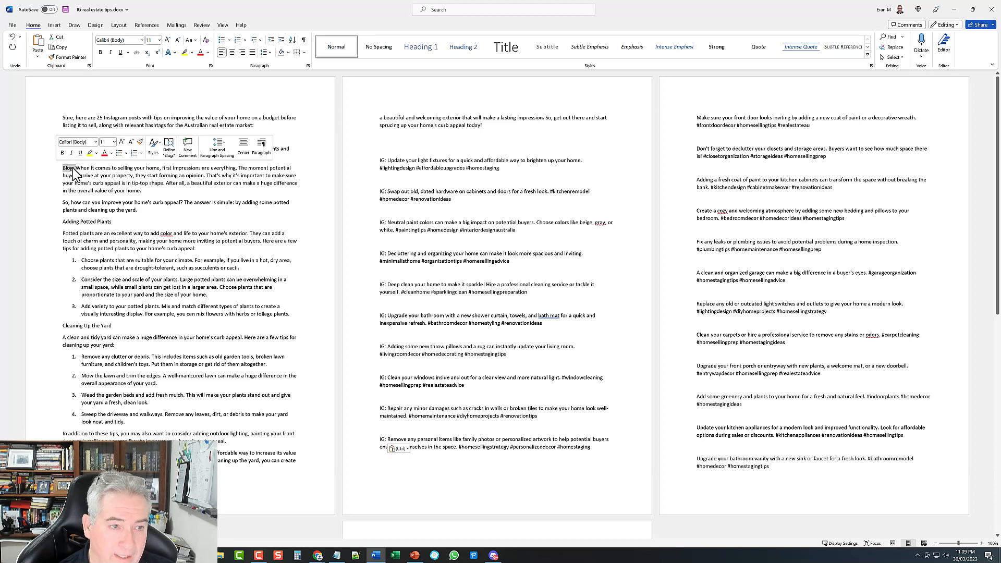
pyautogui.rightClick(74, 169)
pyautogui.click(98, 210)
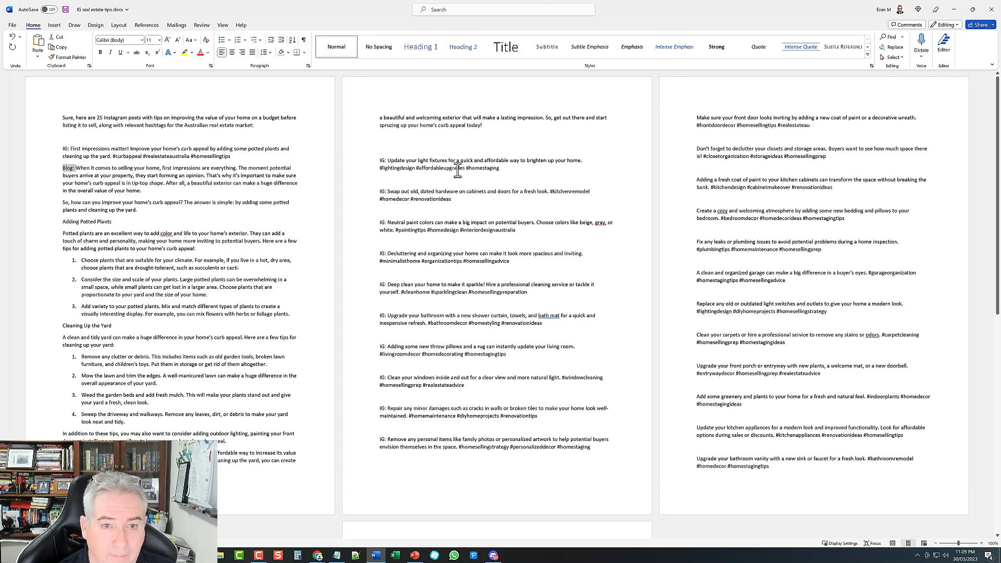
pyautogui.click(390, 180)
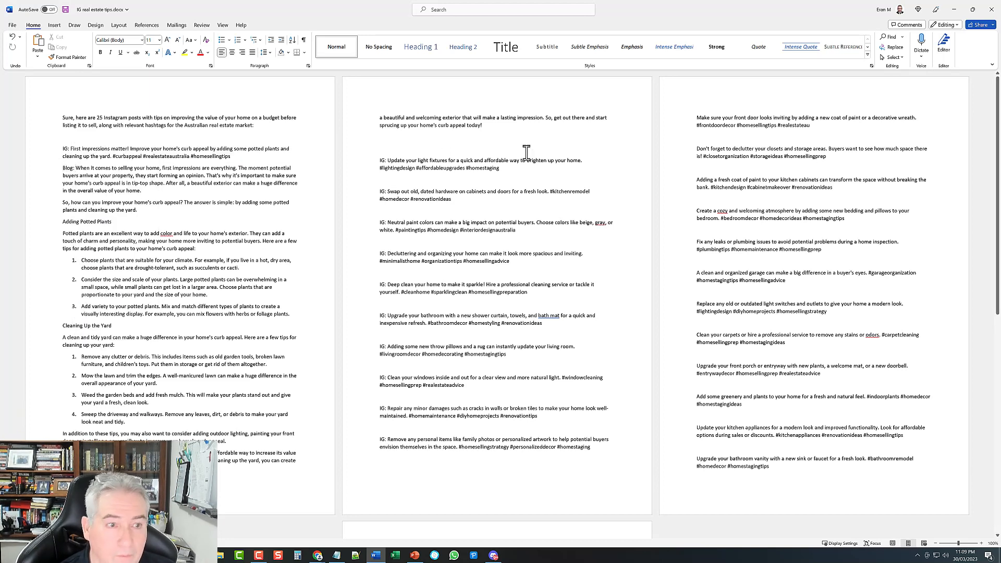
pyautogui.hotkey('ctrl', 'v')
pyautogui.press('Return')
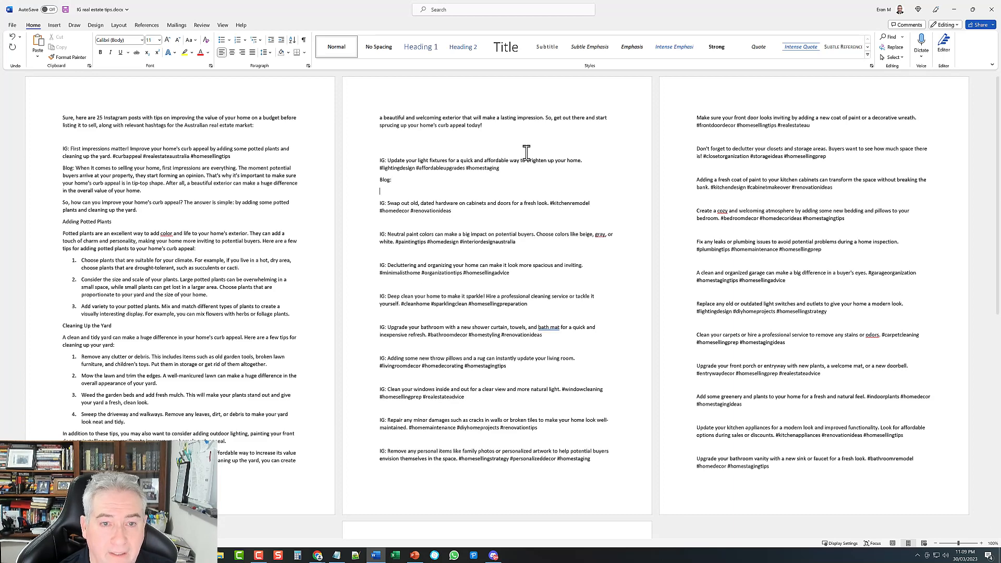
# Step: Add Blog: lines under the hardware swap, Neutral paint and Decluttering tips
pyautogui.click(409, 221)
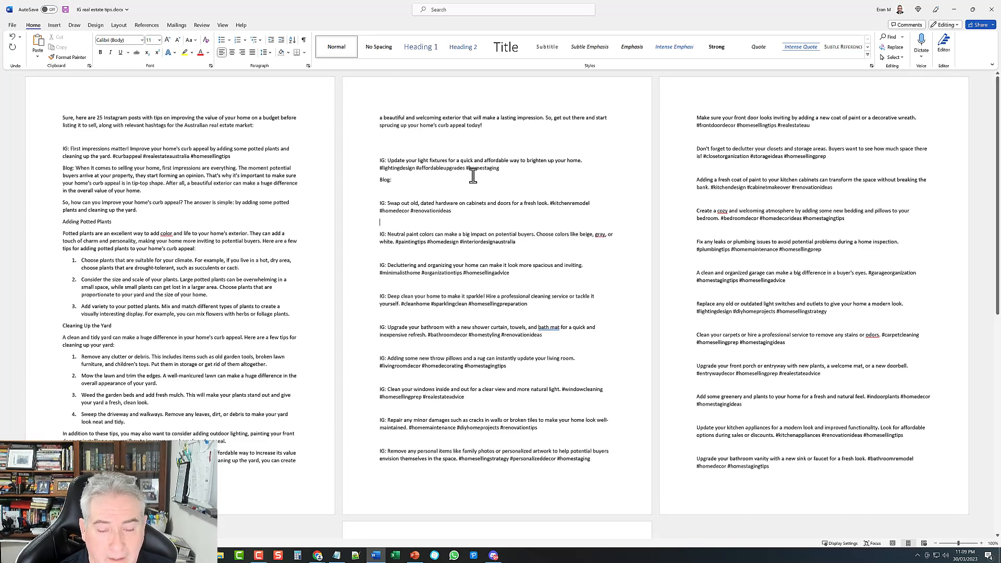
pyautogui.press('Return')
pyautogui.click(396, 265)
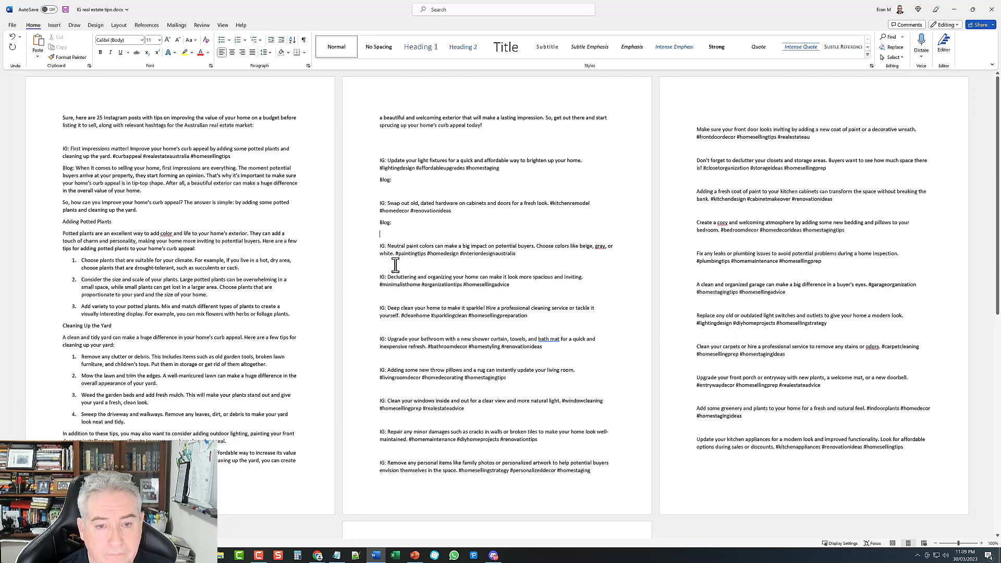
pyautogui.hotkey('ctrl', 'v')
pyautogui.press('Return')
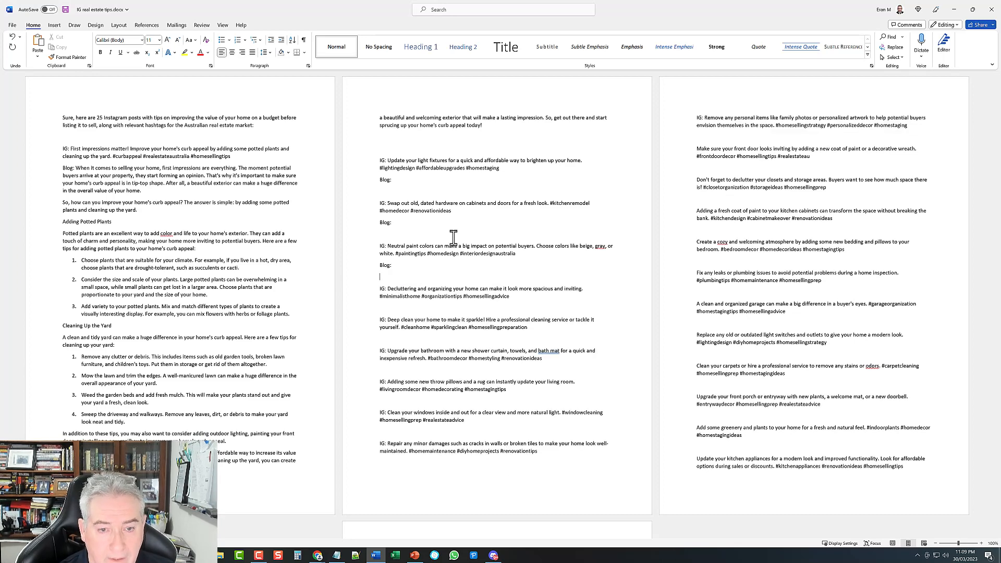
pyautogui.click(404, 308)
pyautogui.hotkey('ctrl', 'v')
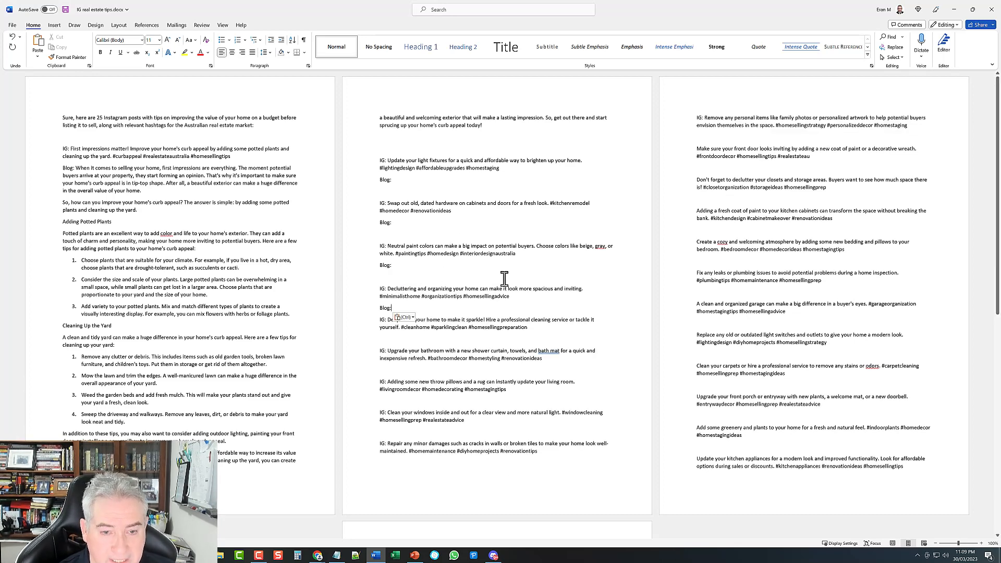
pyautogui.press('Return')
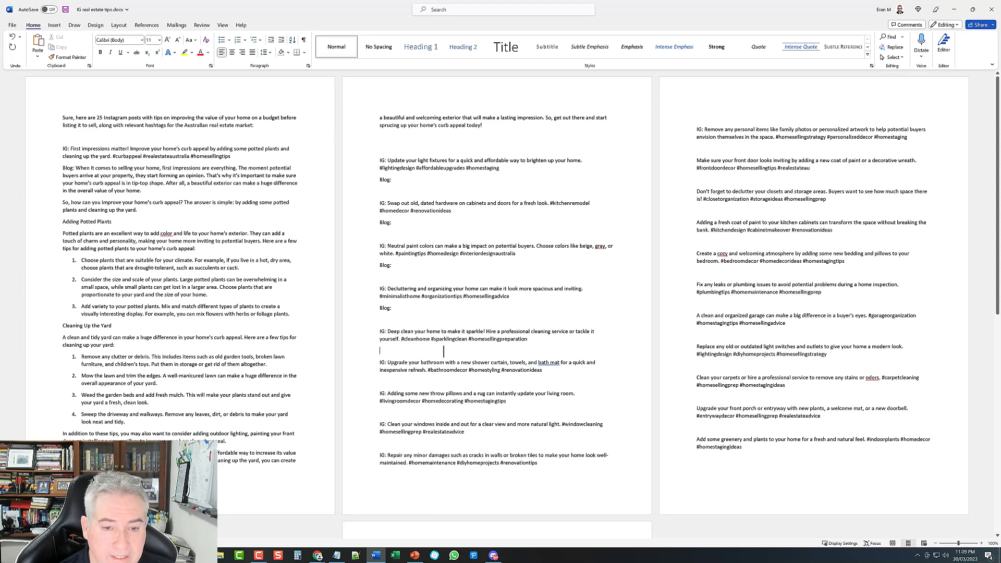
# Step: Add Blog: lines under the Deep clean, bathroom upgrade and throw pillows tips
pyautogui.click(449, 354)
pyautogui.hotkey('ctrl', 'v')
pyautogui.press('Return')
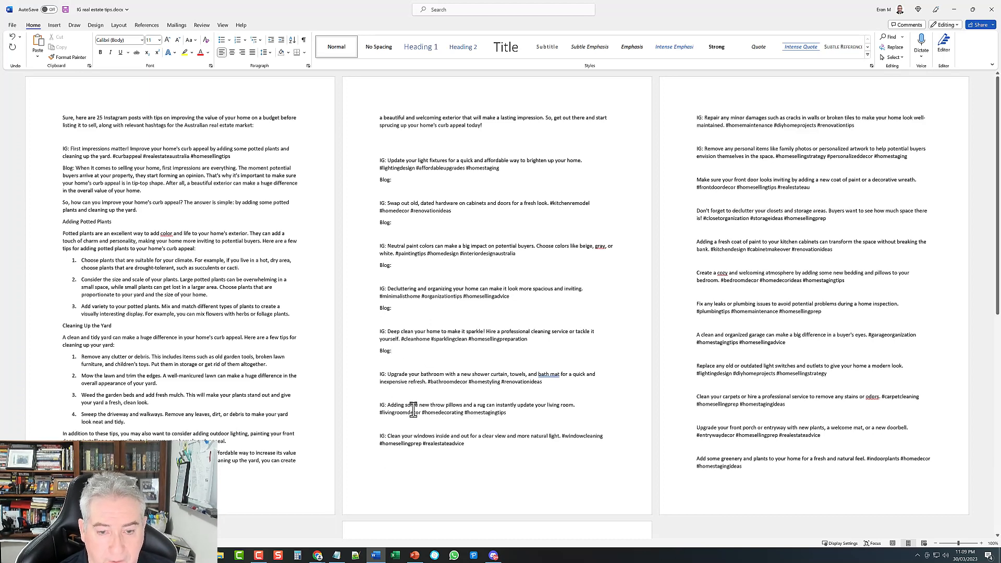
pyautogui.click(428, 392)
pyautogui.hotkey('ctrl', 'v')
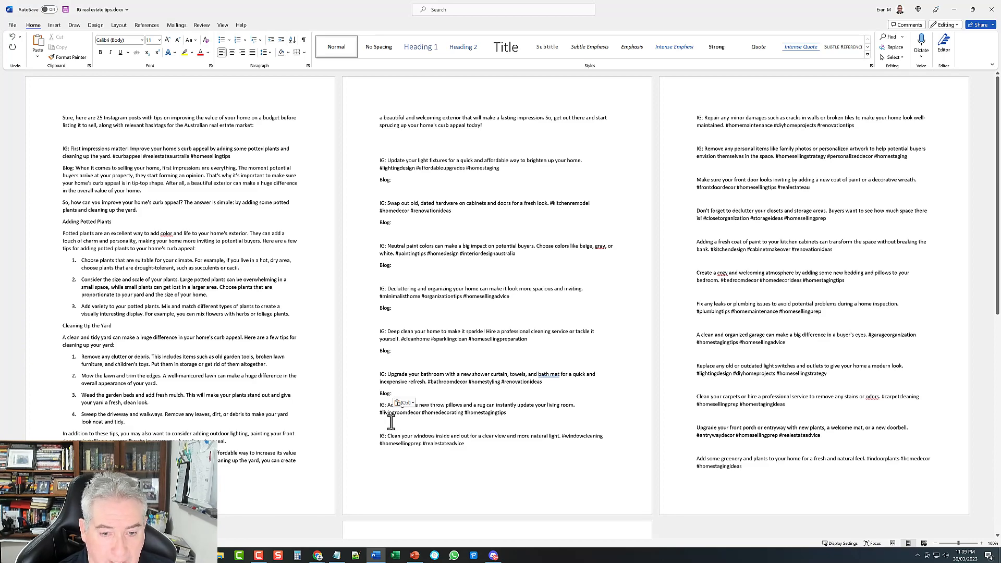
pyautogui.hotkey('ctrl', 'v')
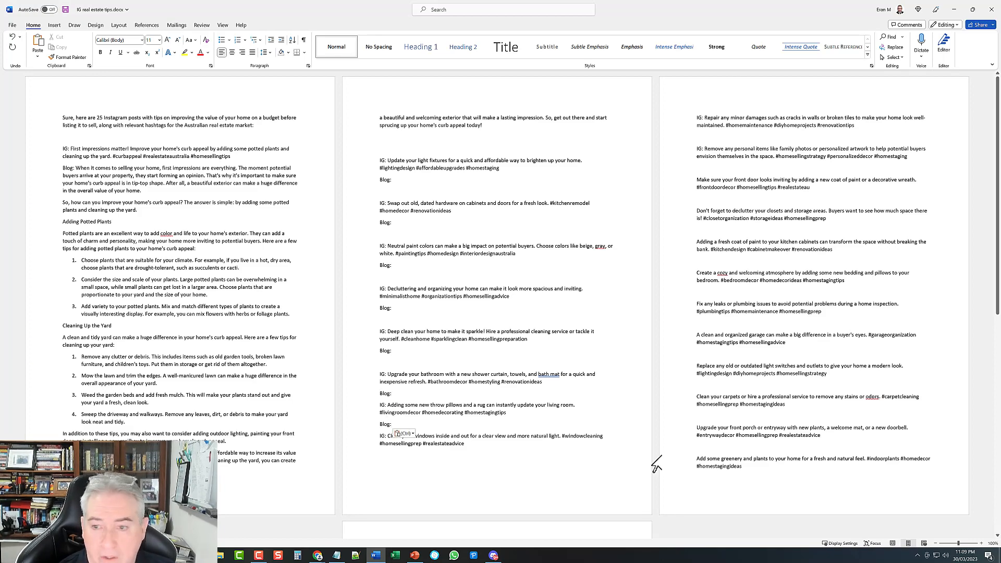
pyautogui.scroll(-2, 756, 292)
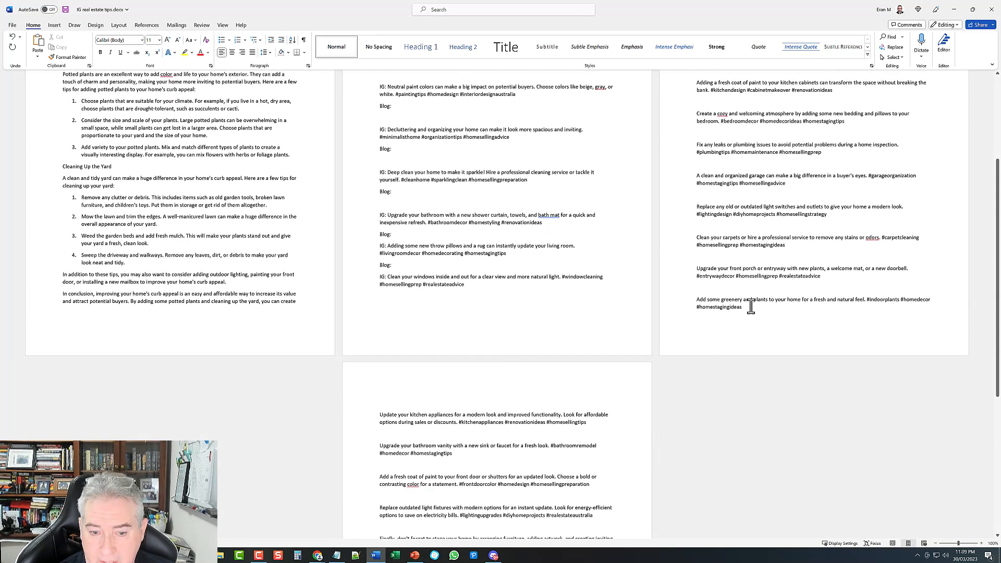
pyautogui.scroll(2, 716, 280)
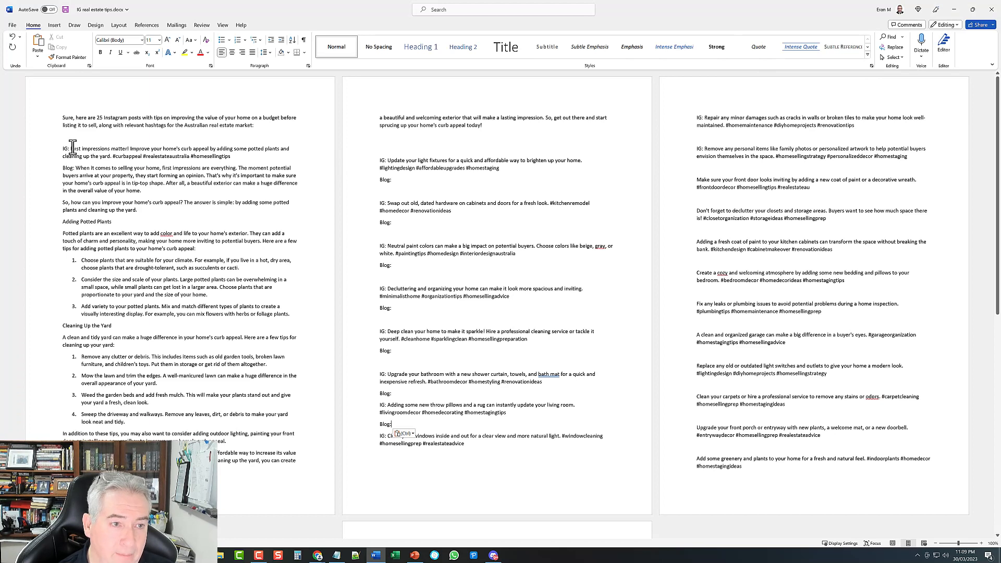
pyautogui.moveTo(71, 148); pyautogui.dragTo(232, 157)
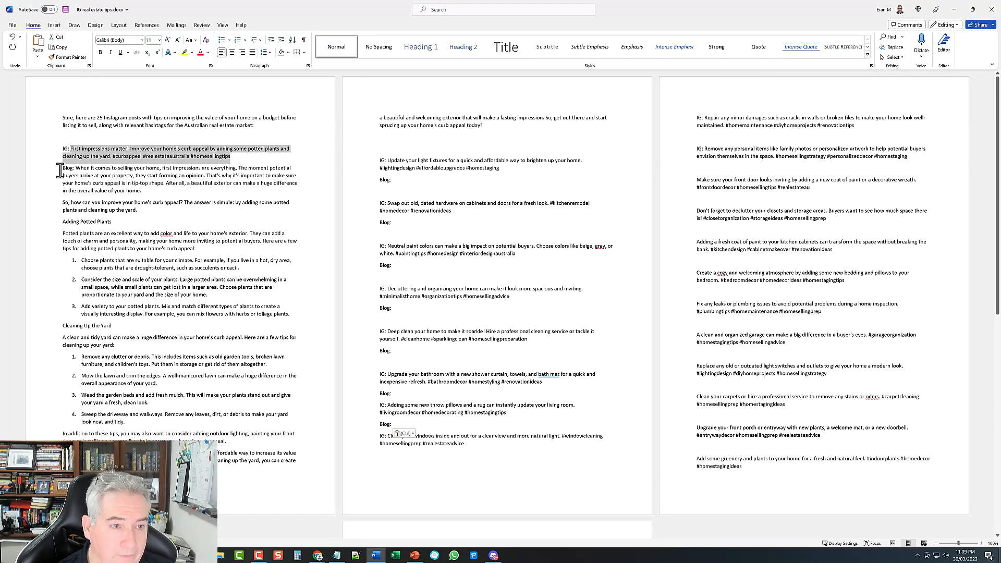
pyautogui.click(77, 171)
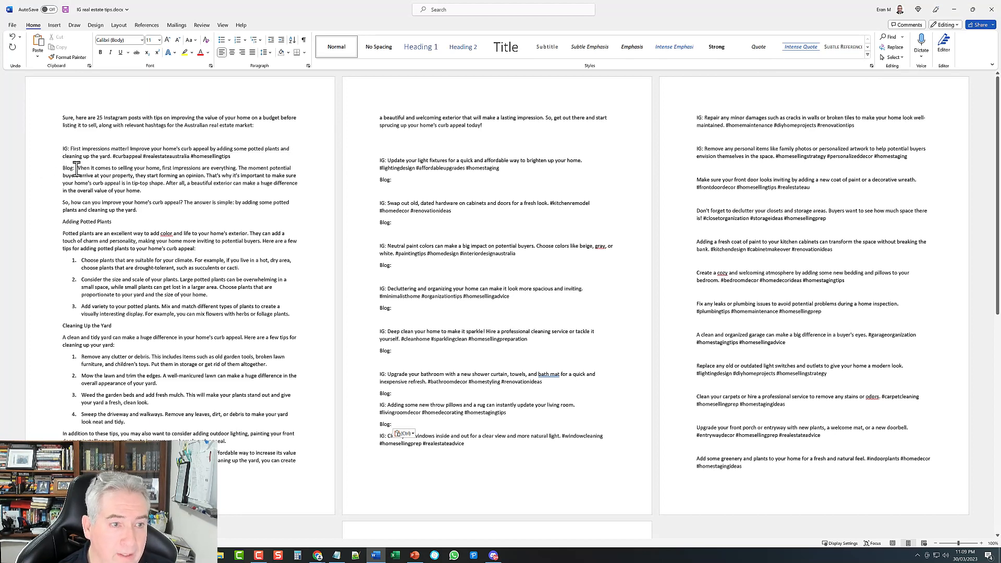
pyautogui.moveTo(71, 148); pyautogui.dragTo(259, 159)
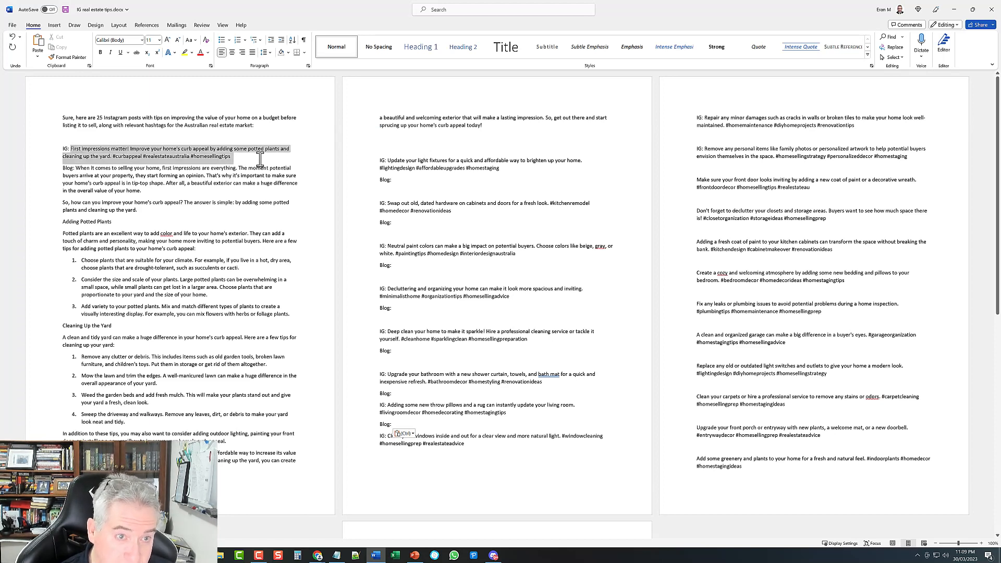
pyautogui.click(78, 169)
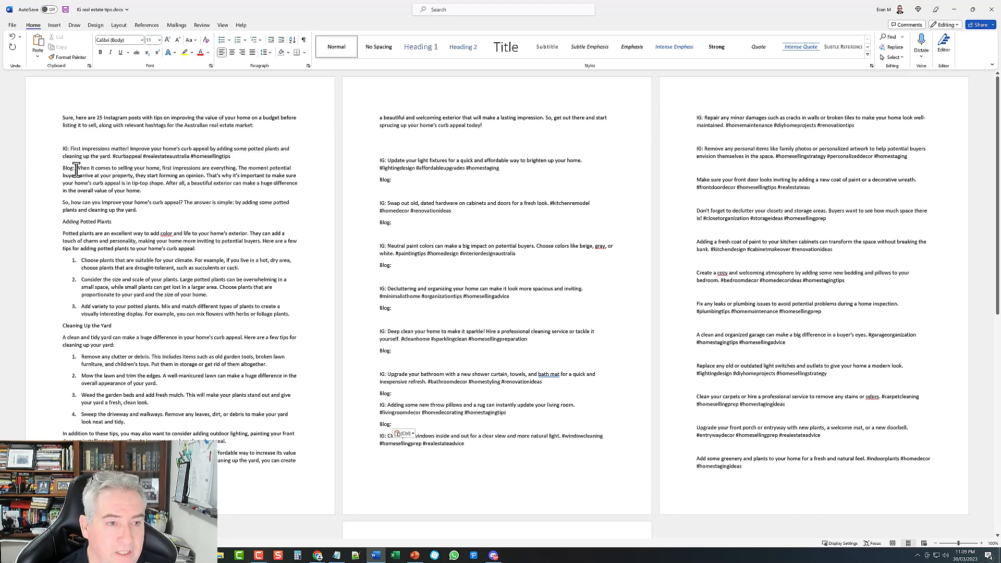
pyautogui.moveTo(76, 168); pyautogui.dragTo(296, 463)
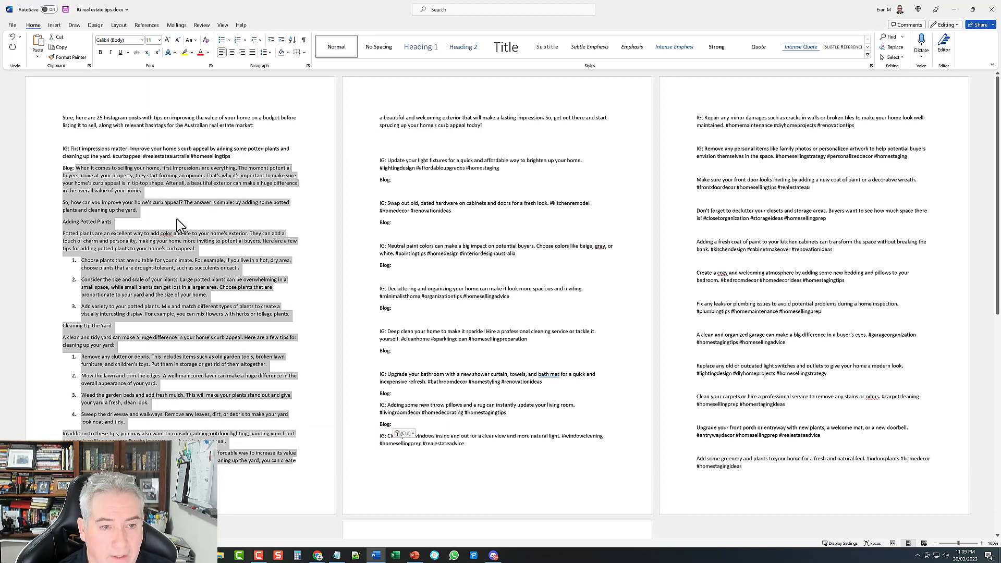
pyautogui.click(164, 208)
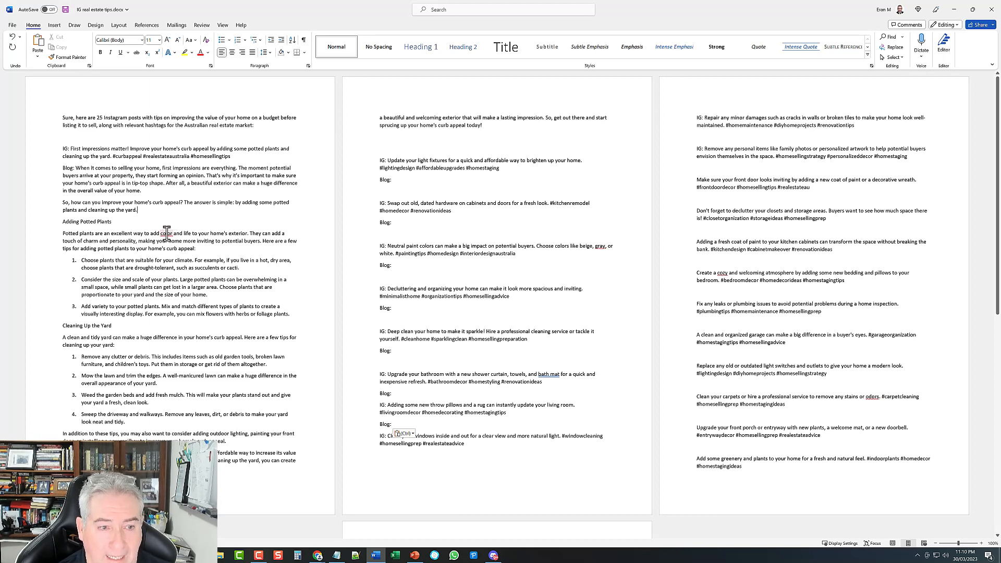
pyautogui.rightClick(167, 234)
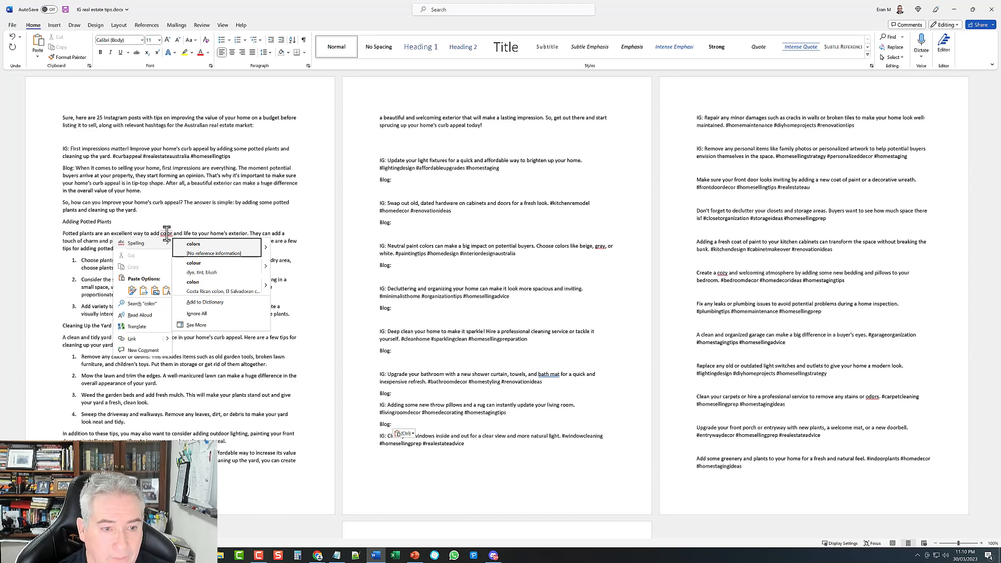
pyautogui.click(203, 265)
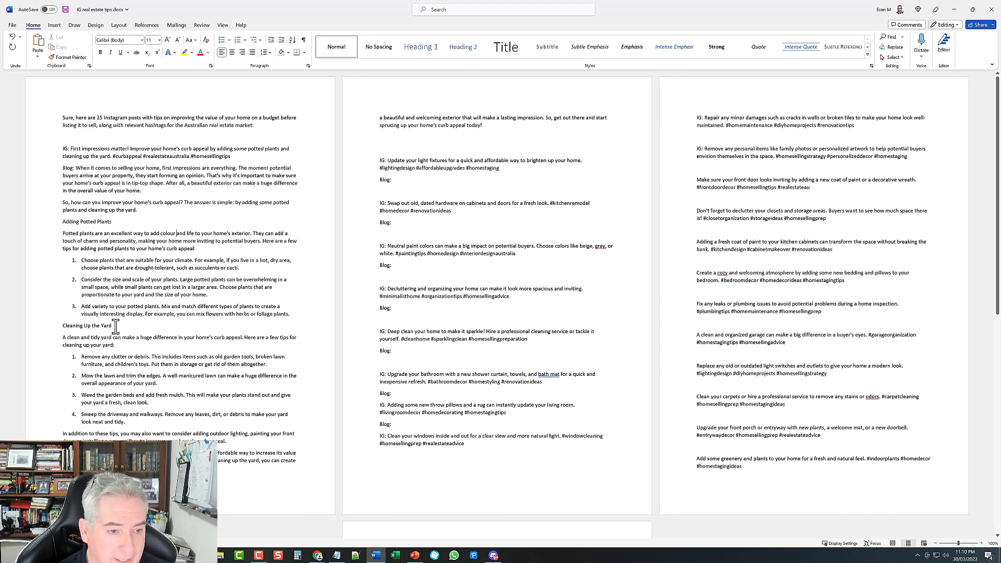
pyautogui.moveTo(114, 326); pyautogui.dragTo(59, 329)
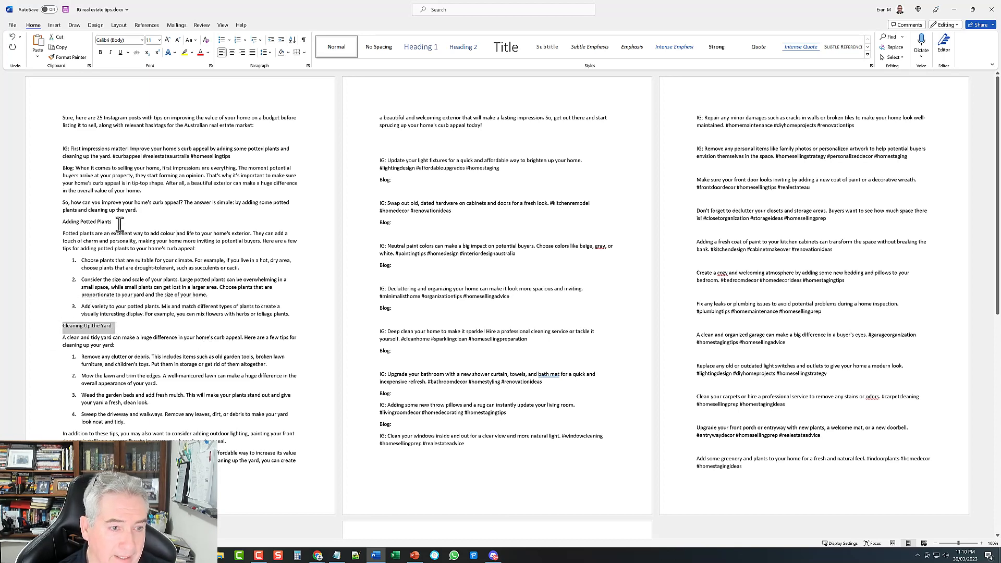
pyautogui.moveTo(111, 222); pyautogui.dragTo(55, 222)
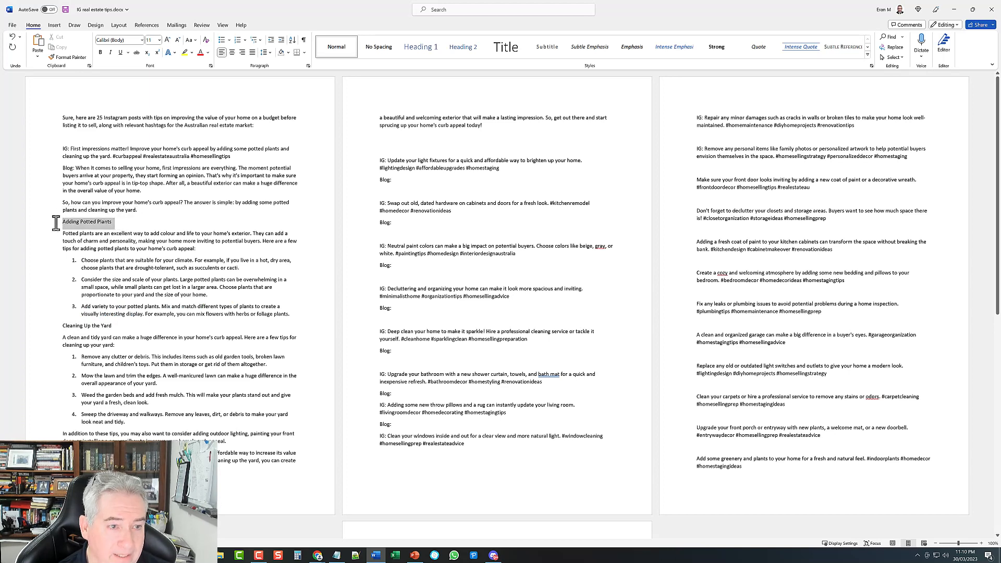
pyautogui.click(127, 223)
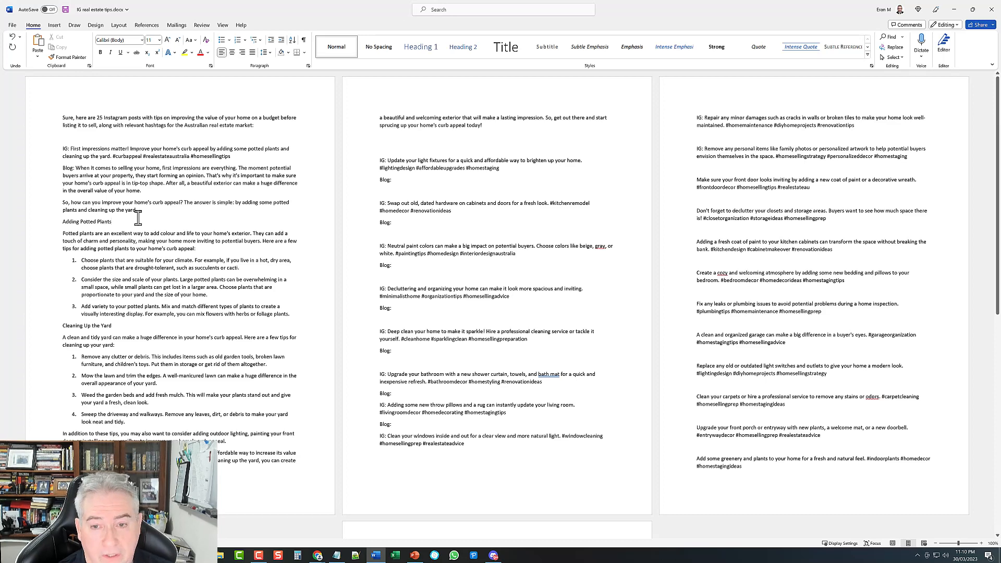
pyautogui.click(954, 10)
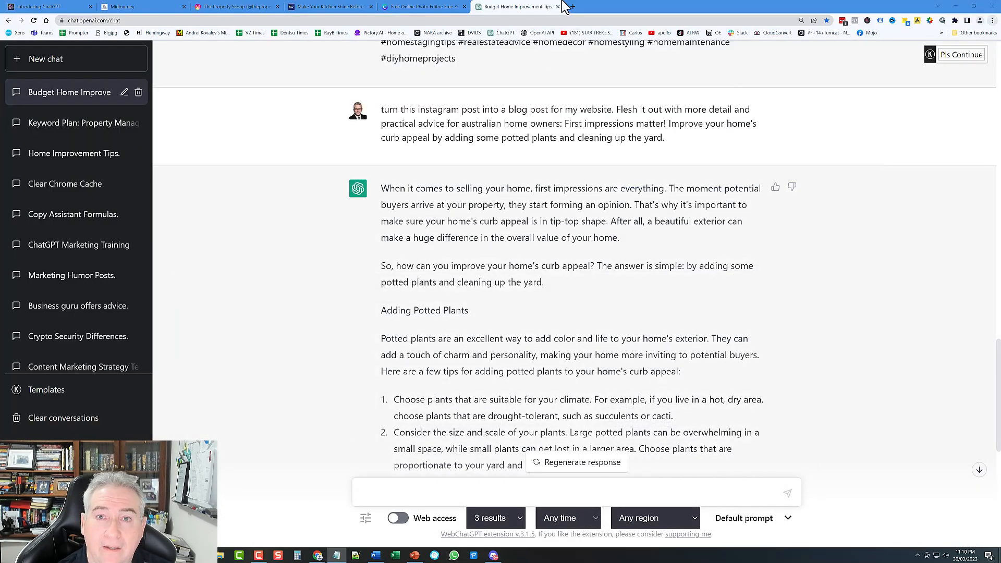
pyautogui.click(211, 9)
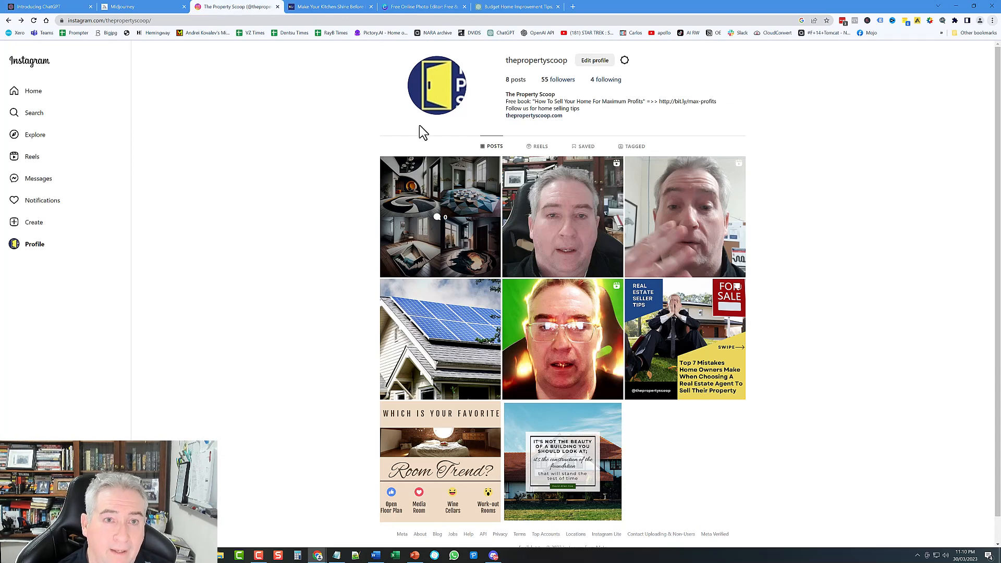
pyautogui.click(331, 7)
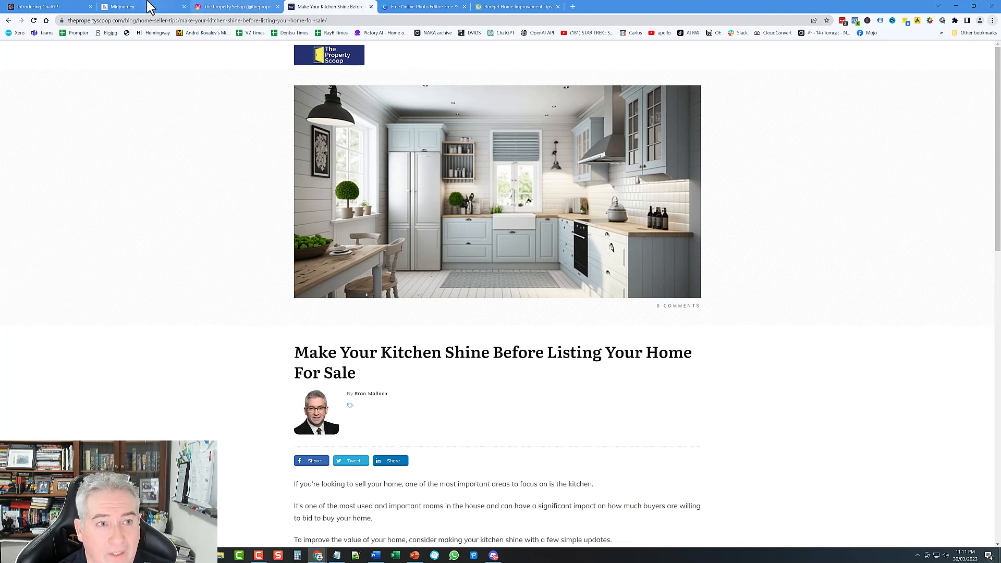
pyautogui.click(521, 8)
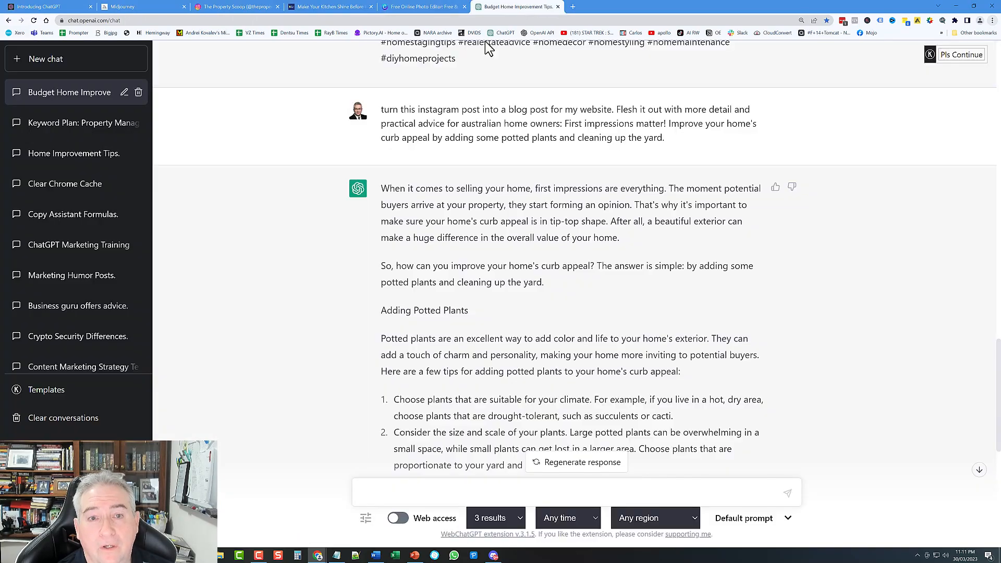
pyautogui.scroll(5, 479, 267)
pyautogui.scroll(5, 496, 301)
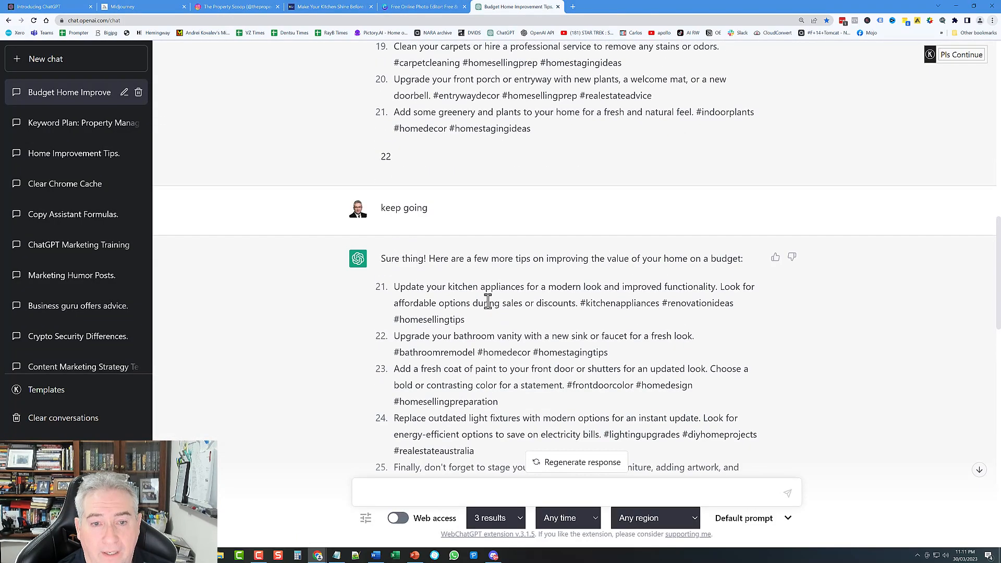
pyautogui.scroll(-9, 496, 301)
pyautogui.scroll(-2, 485, 282)
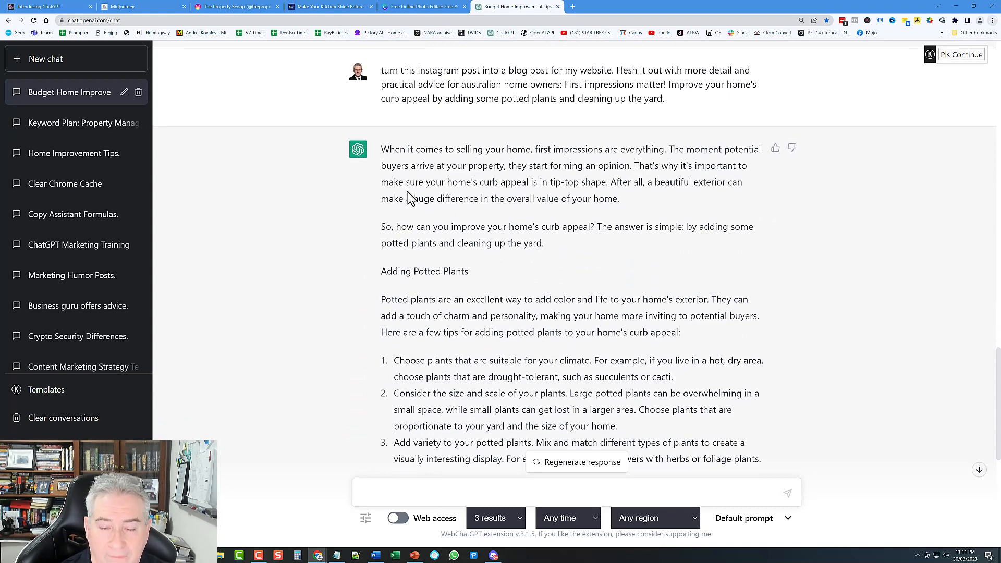
pyautogui.click(375, 556)
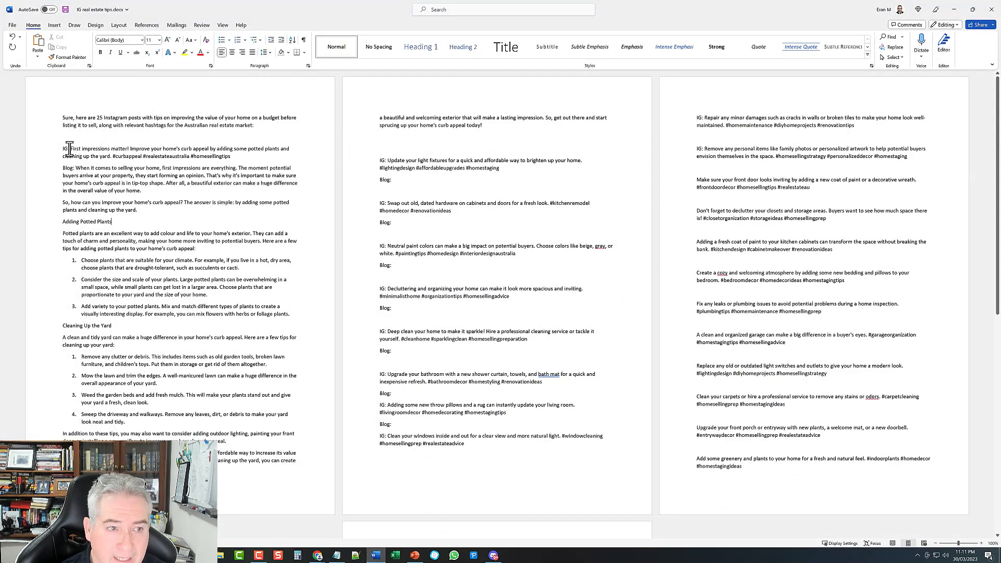
# Step: Select the first Instagram post text and the phrase 'clean and tidy yard', then switch to Discord's Midjourney server
pyautogui.moveTo(71, 148); pyautogui.dragTo(155, 195)
pyautogui.click(155, 192)
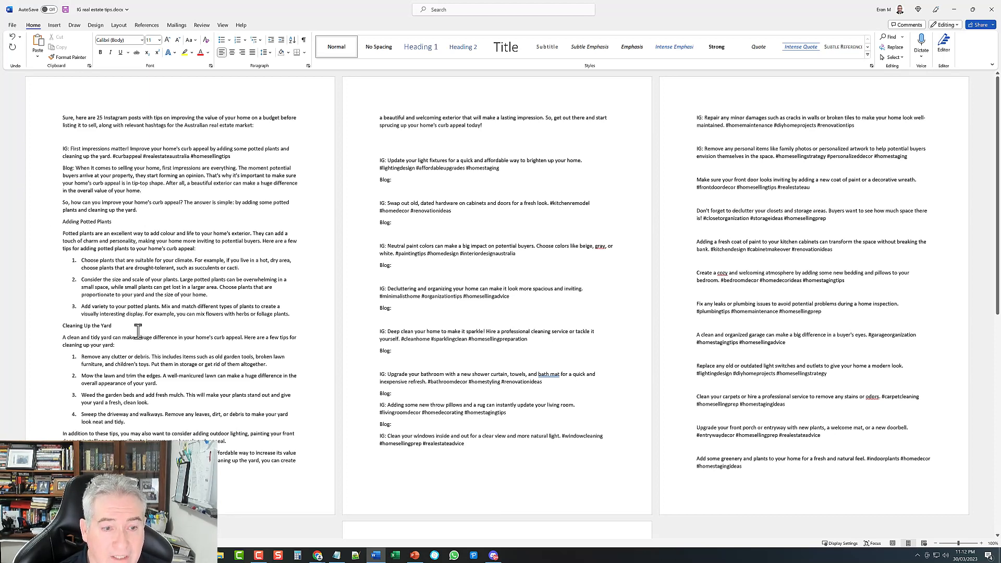
pyautogui.doubleClick(102, 338)
pyautogui.moveTo(100, 339); pyautogui.dragTo(68, 338)
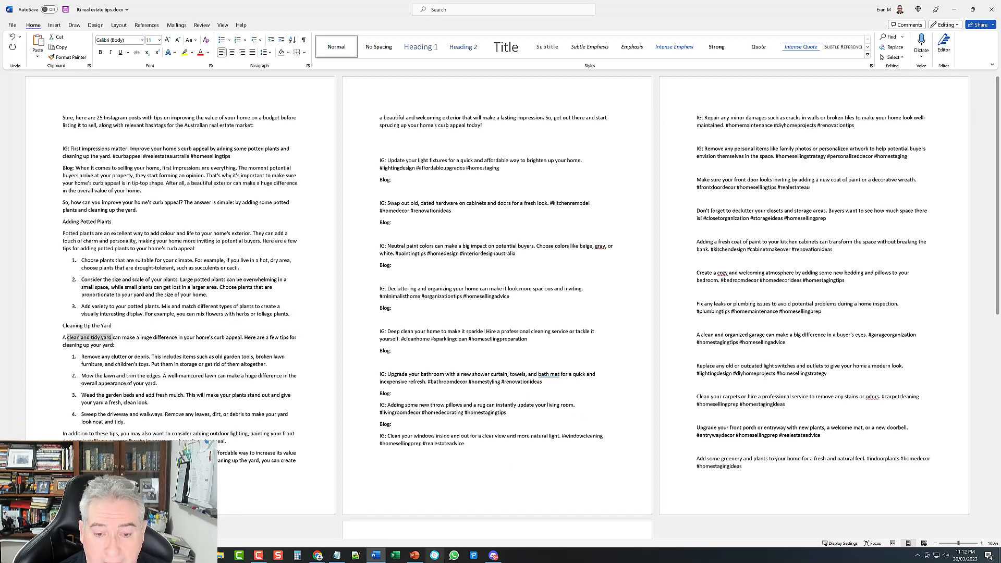
pyautogui.click(493, 556)
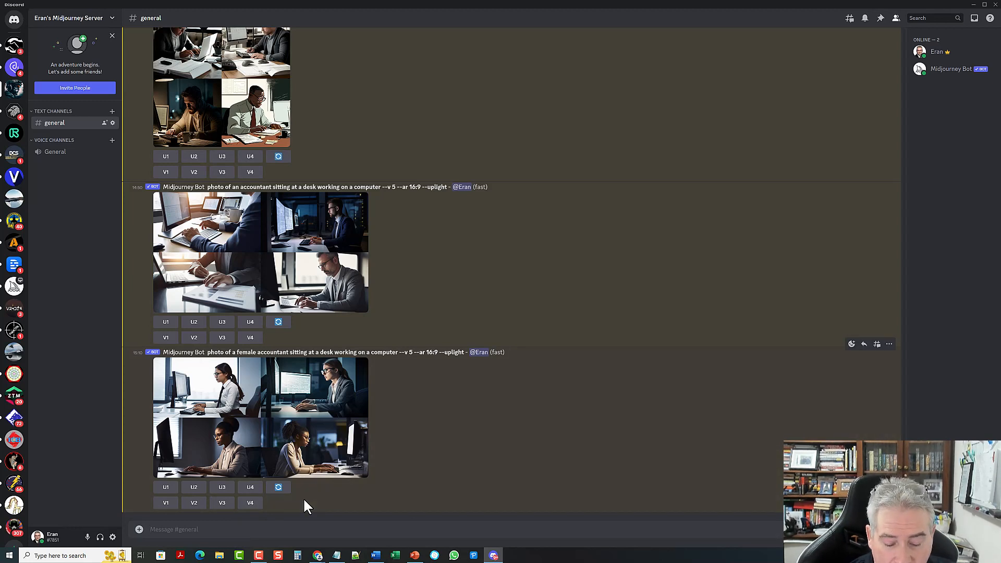
# Step: Send the /imagine prompt 'a photo of a clean and tidy yard, with some potted plants and a beautiful garden'
pyautogui.write('/')
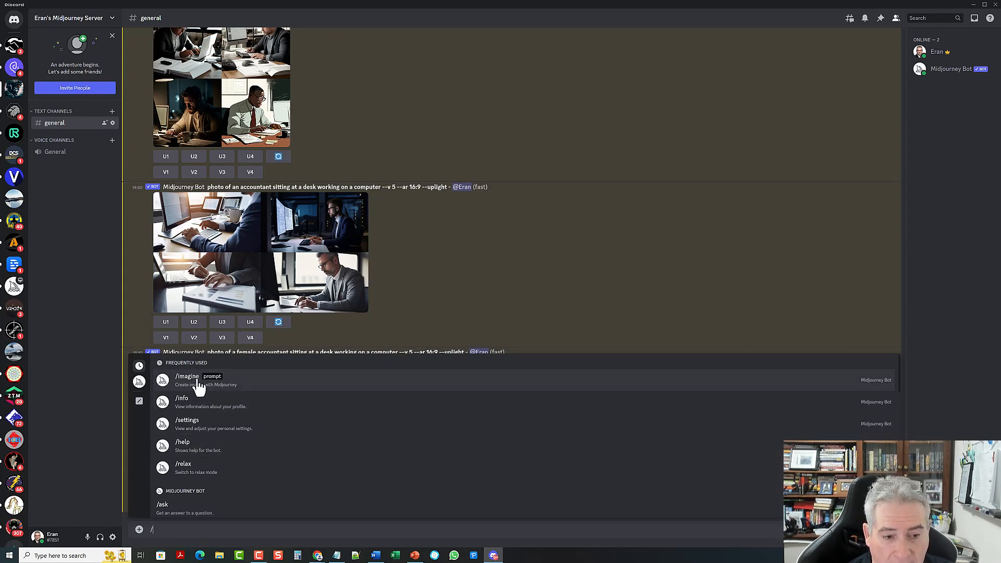
pyautogui.write('imagine')
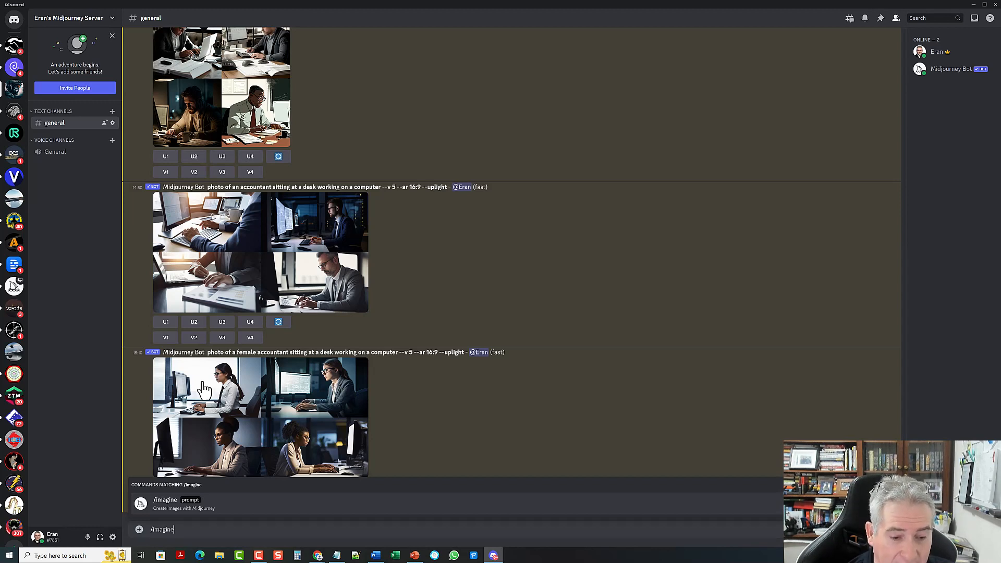
pyautogui.press('Tab')
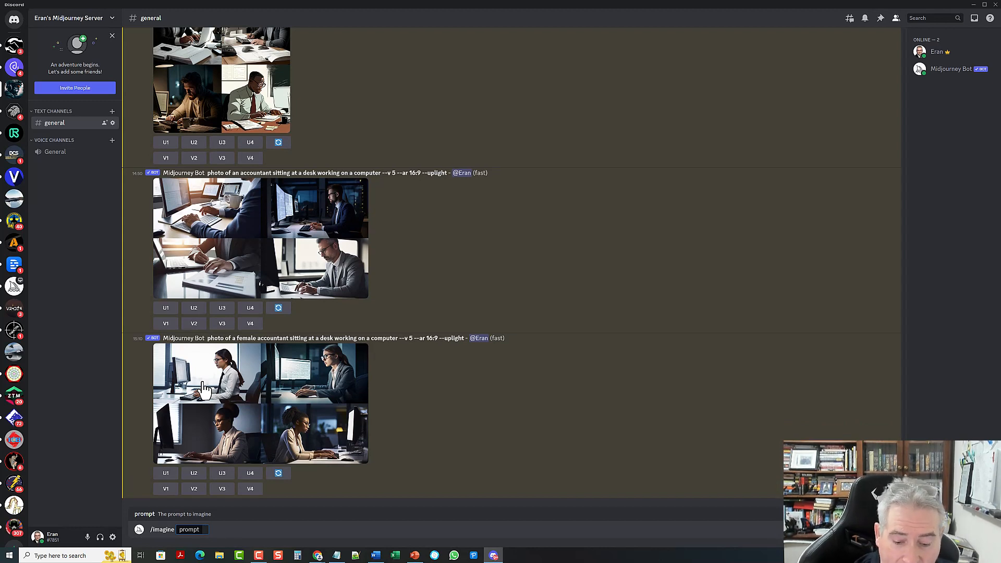
pyautogui.write('a')
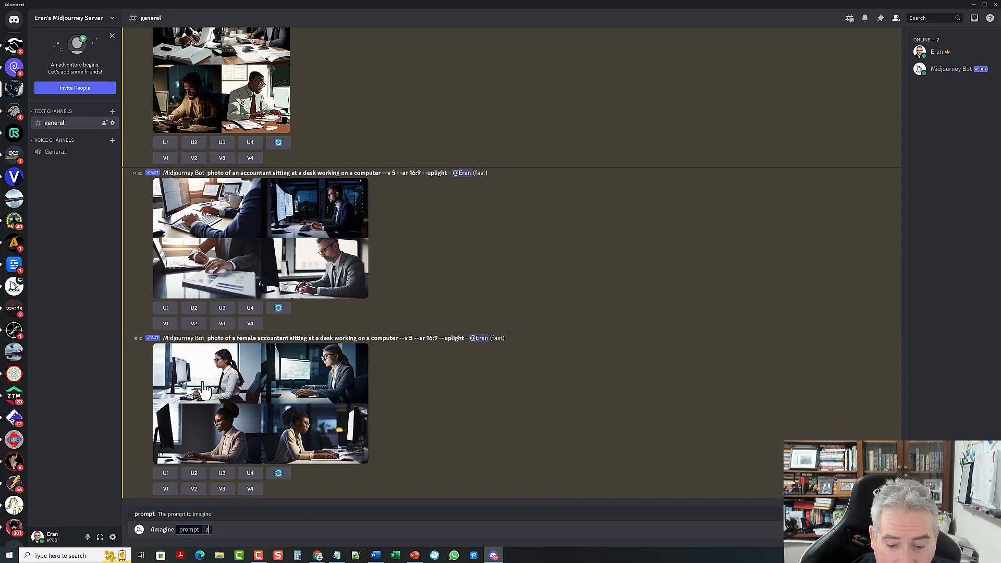
pyautogui.write(' photo of a')
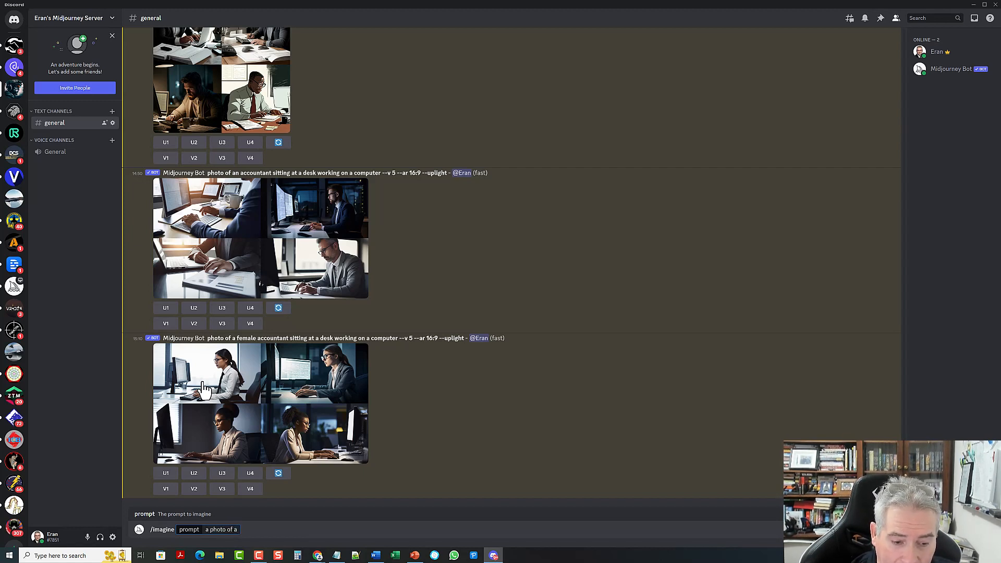
pyautogui.write(' clean an')
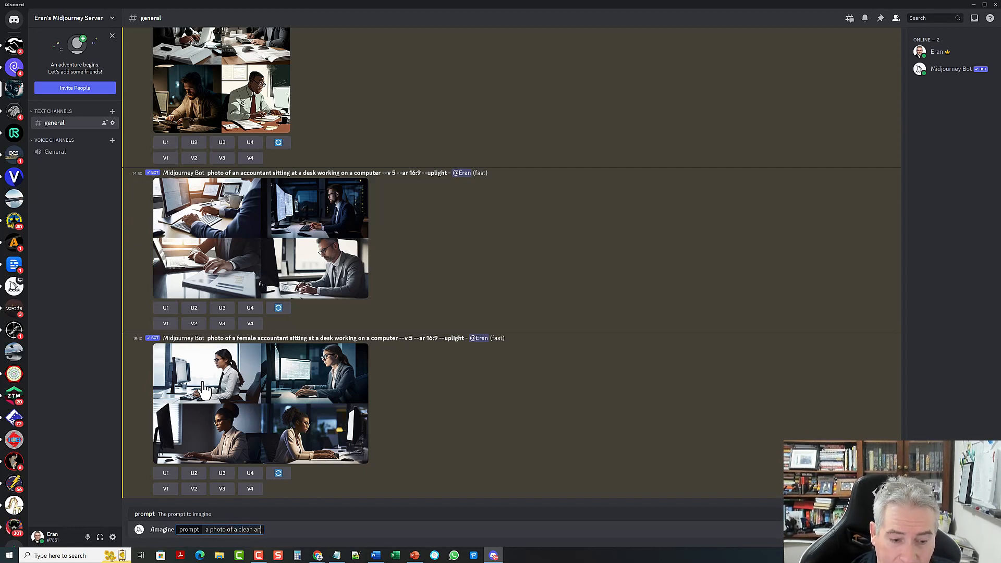
pyautogui.write('d tidy yar')
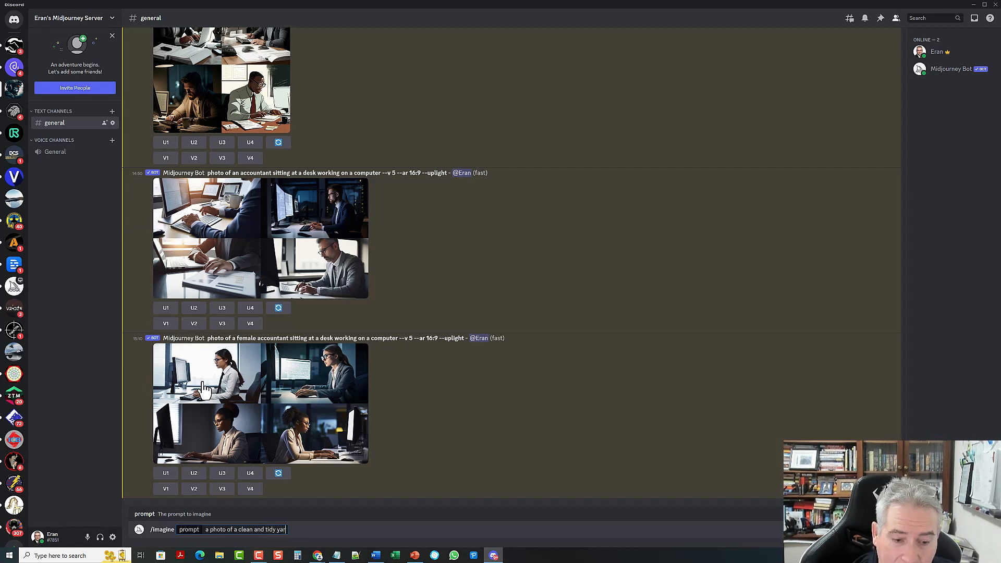
pyautogui.write('d, with')
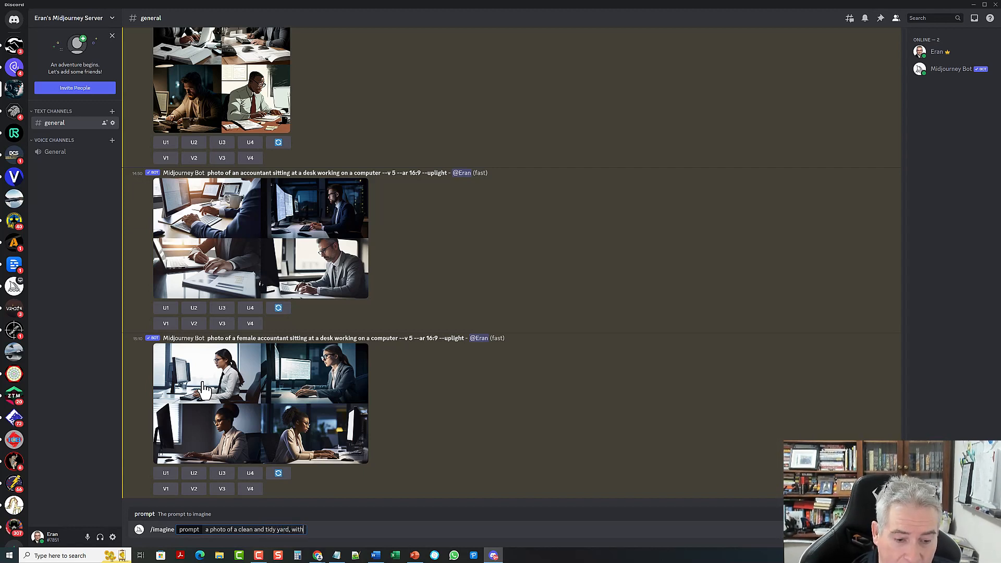
pyautogui.write(' some p')
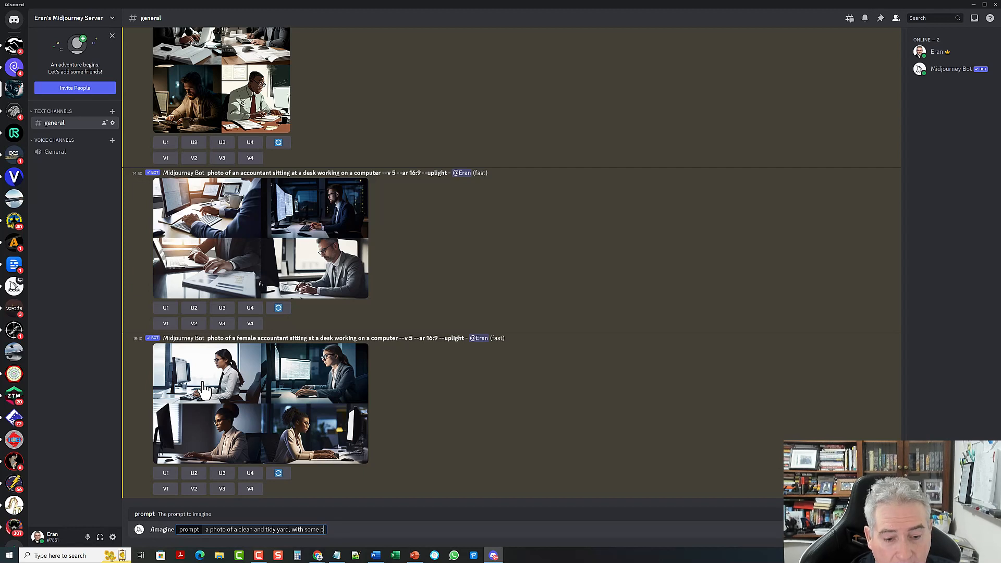
pyautogui.write('otted p')
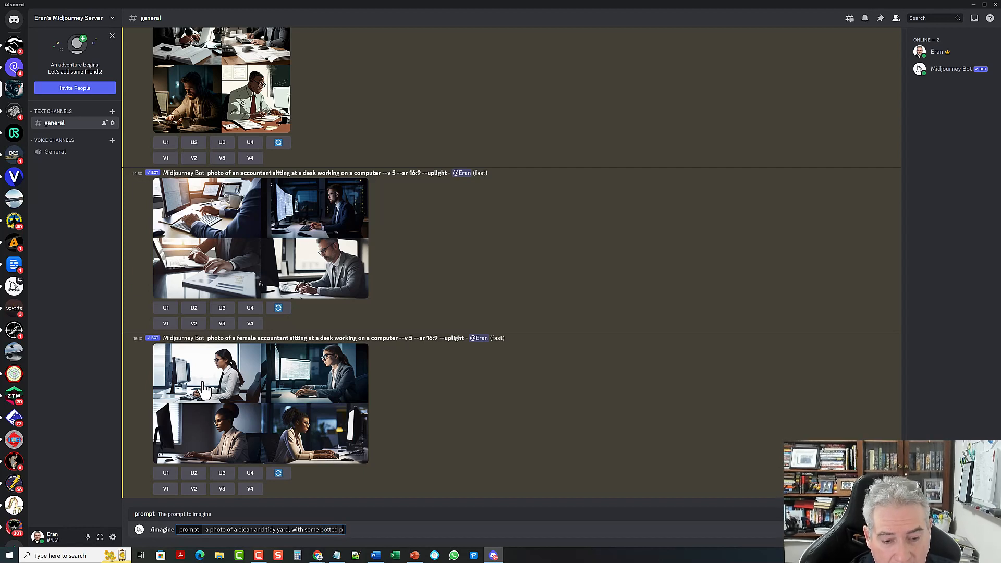
pyautogui.write('lane')
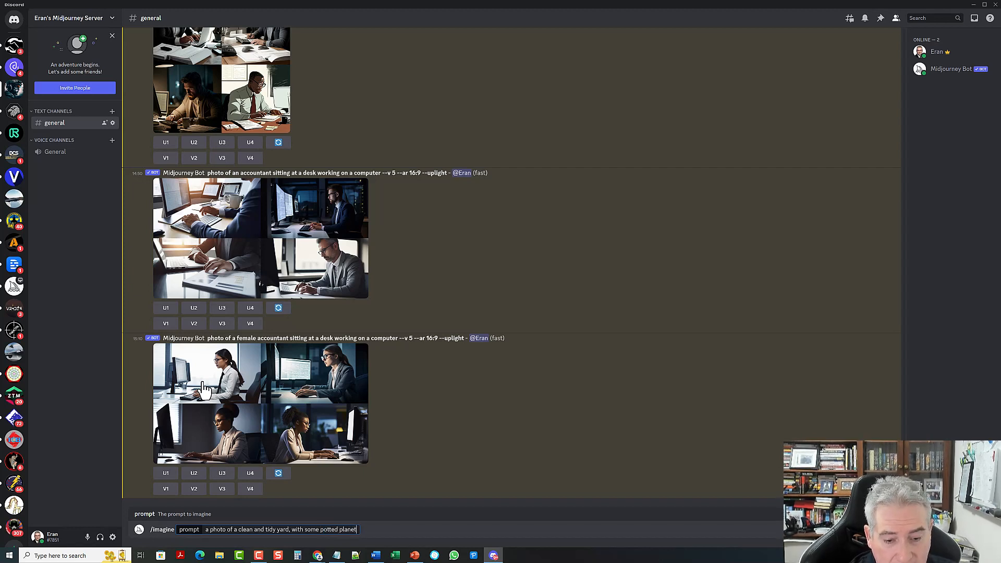
pyautogui.press('BackSpace')
pyautogui.write('ts ')
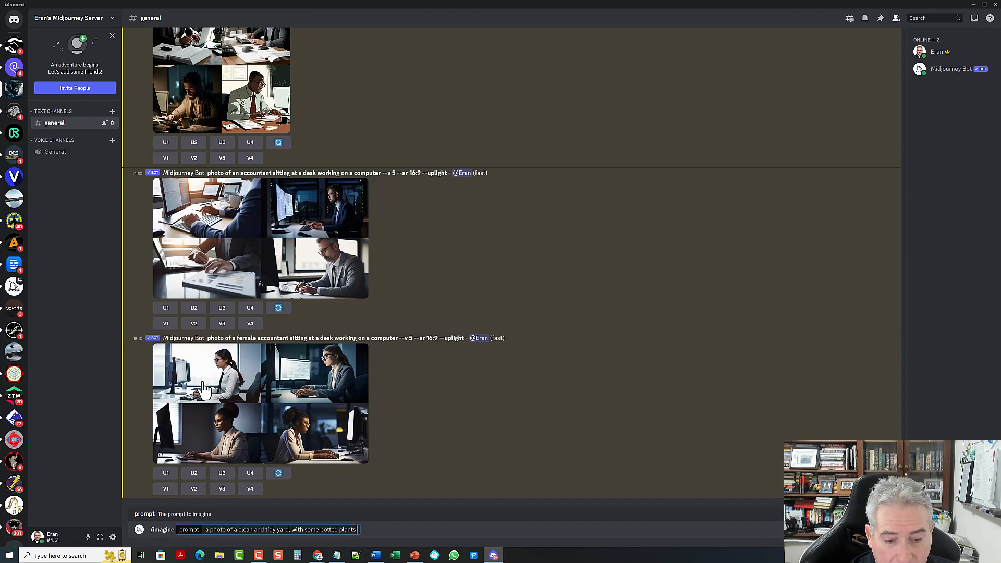
pyautogui.write('and a b')
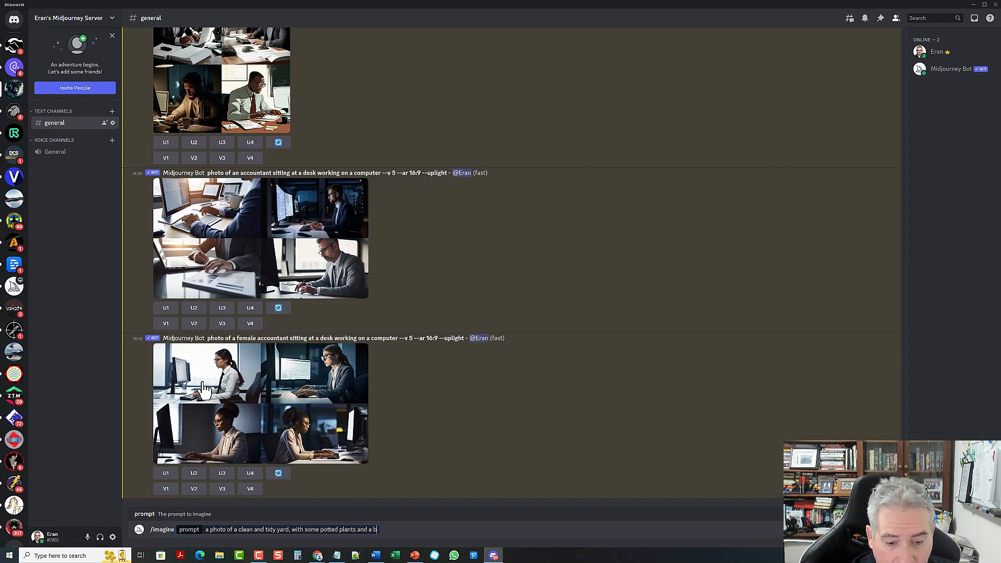
pyautogui.write('eautiful ')
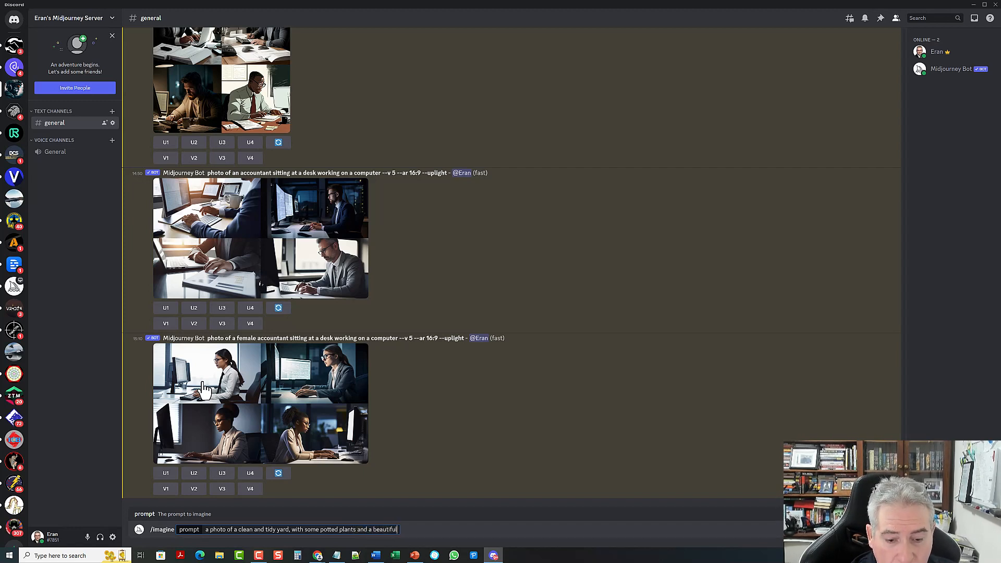
pyautogui.write('garden')
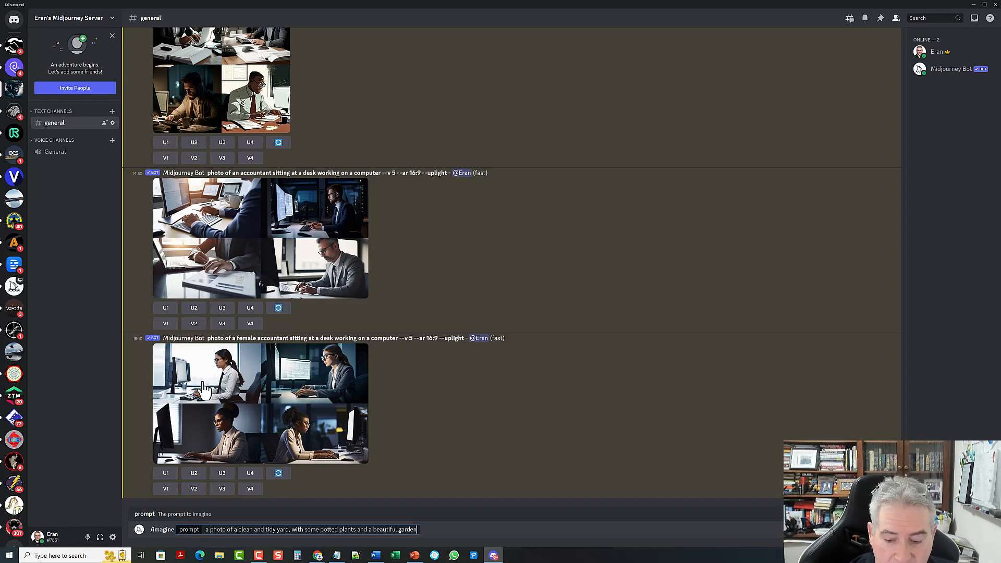
pyautogui.press('Return')
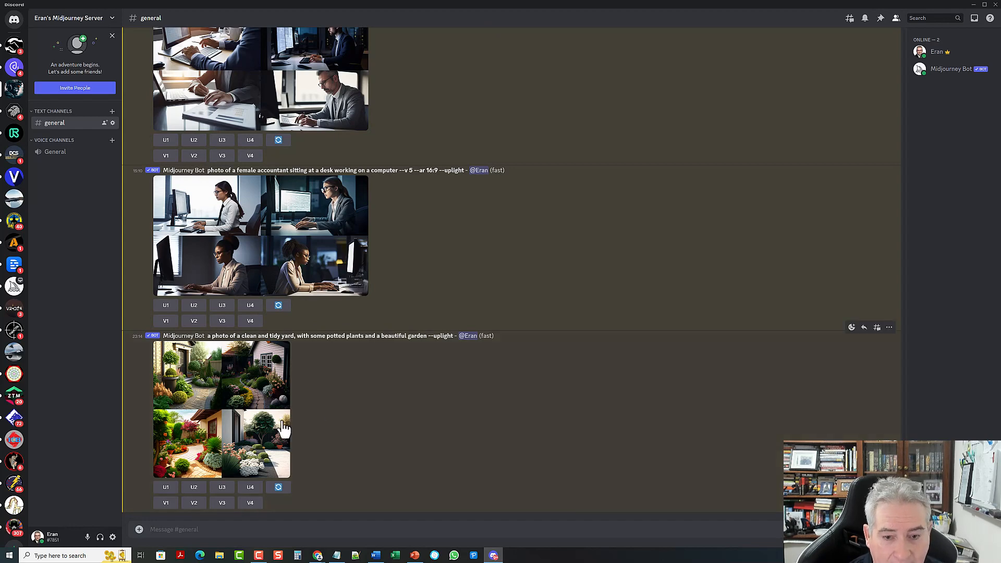
pyautogui.click(246, 379)
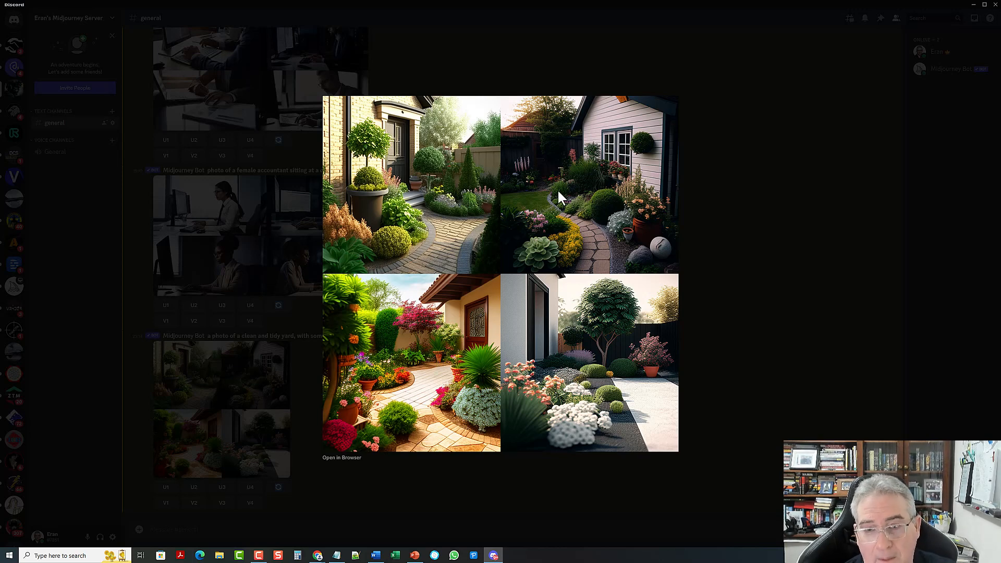
pyautogui.click(727, 389)
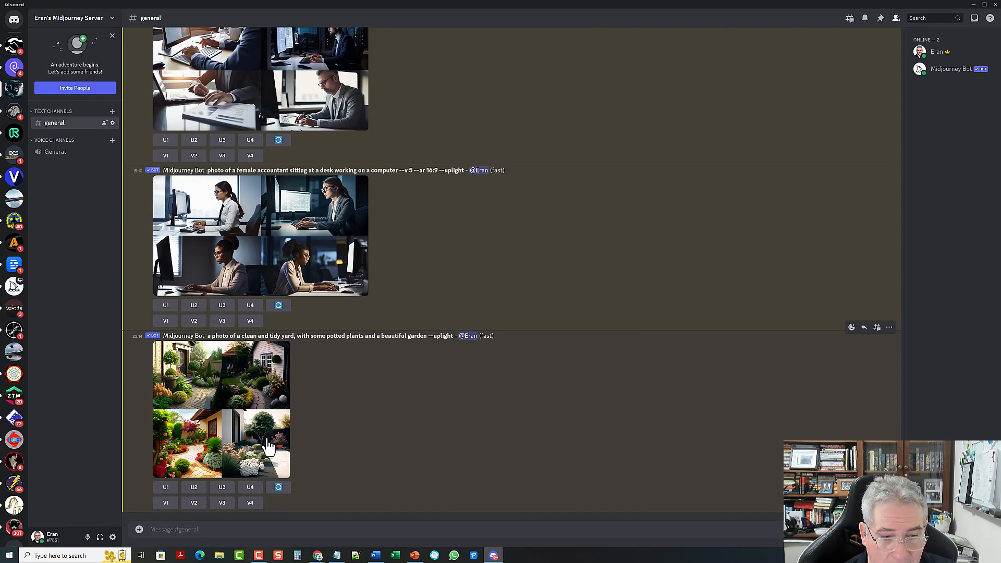
# Step: Request the U4 upscale of the garden grid, close the image preview and minimize Discord
pyautogui.click(250, 487)
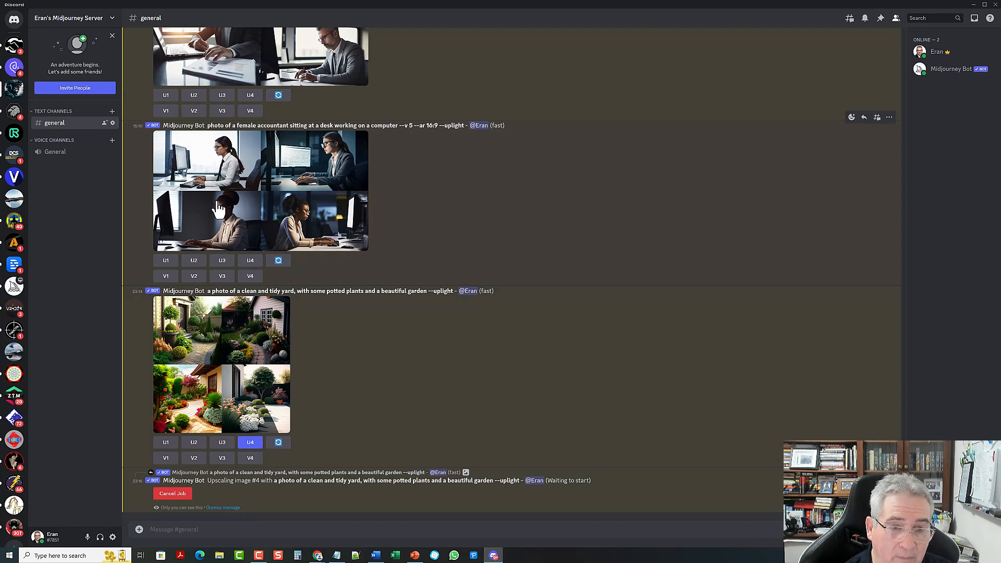
pyautogui.click(277, 175)
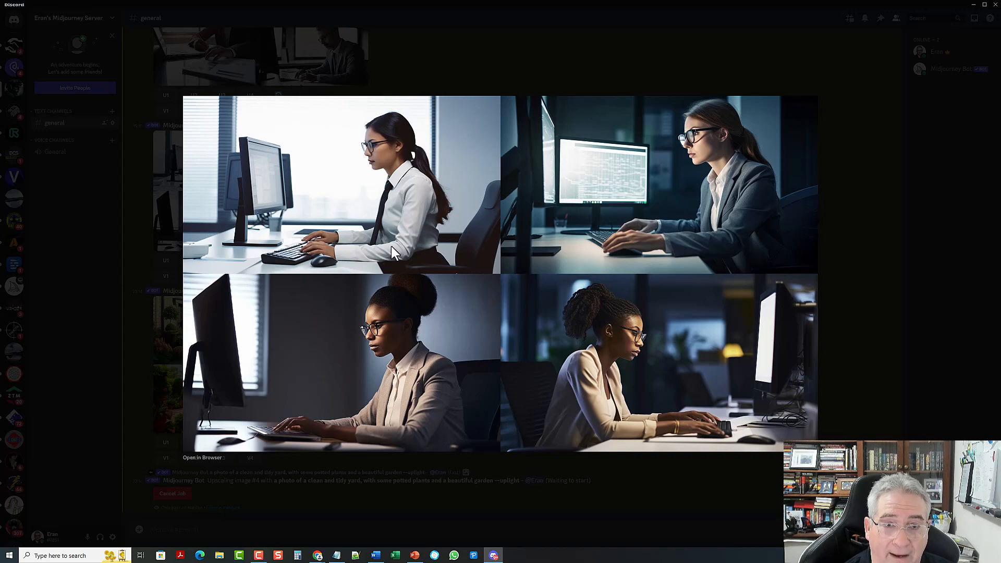
pyautogui.click(461, 60)
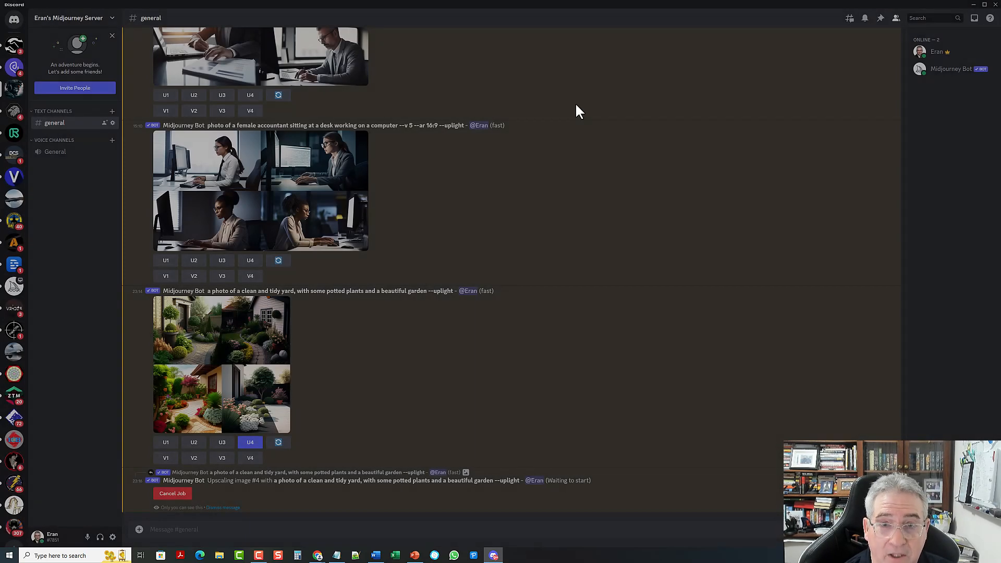
pyautogui.click(974, 6)
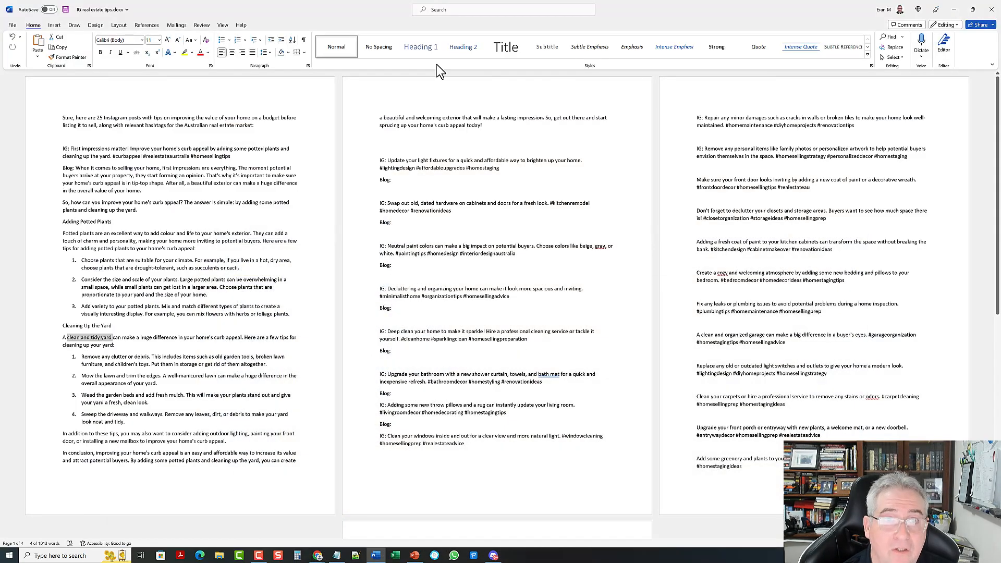
# Step: Minimize Word, view the 'Make Your Kitchen Shine' post in Chrome, then return to Discord
pyautogui.click(955, 11)
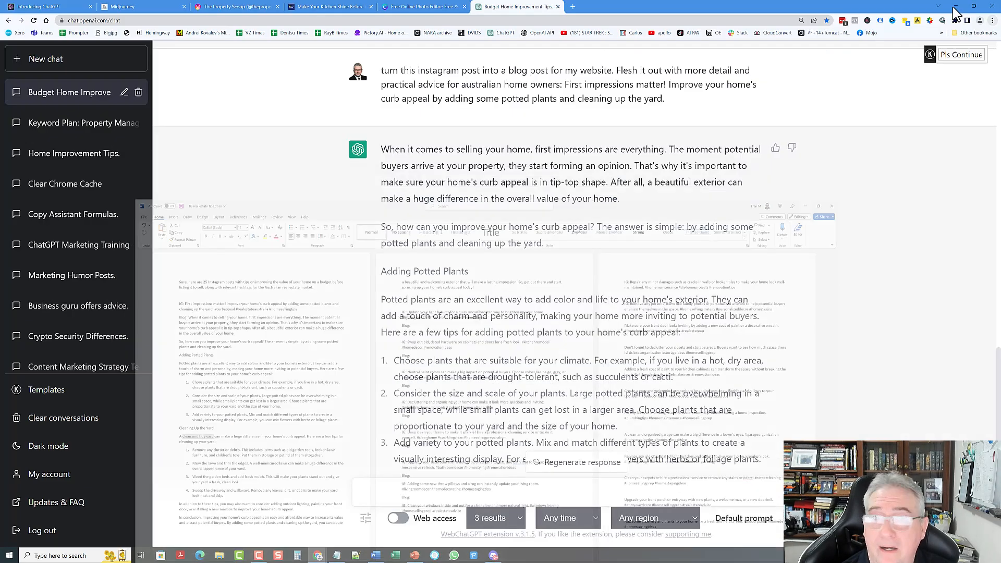
pyautogui.click(329, 7)
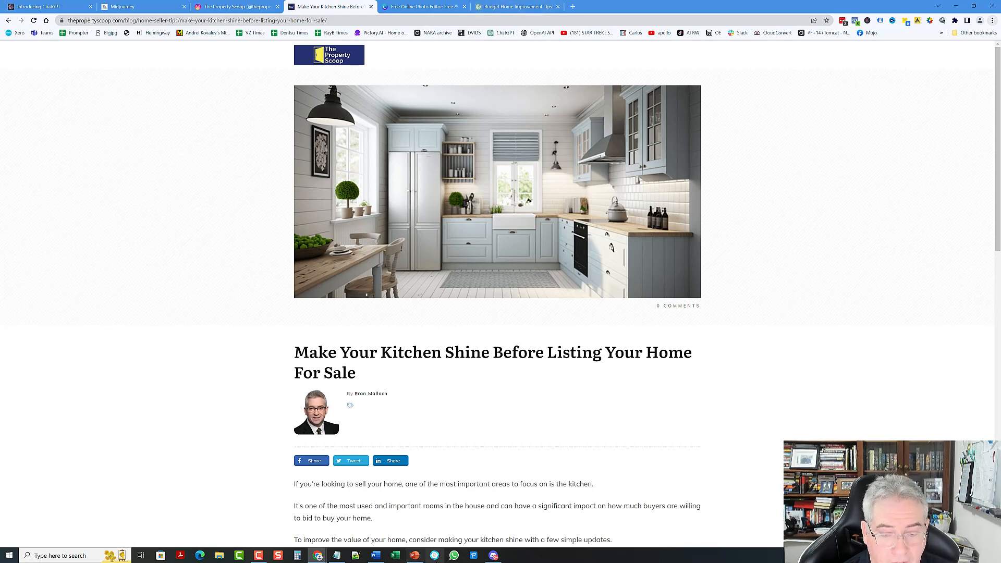
pyautogui.click(494, 556)
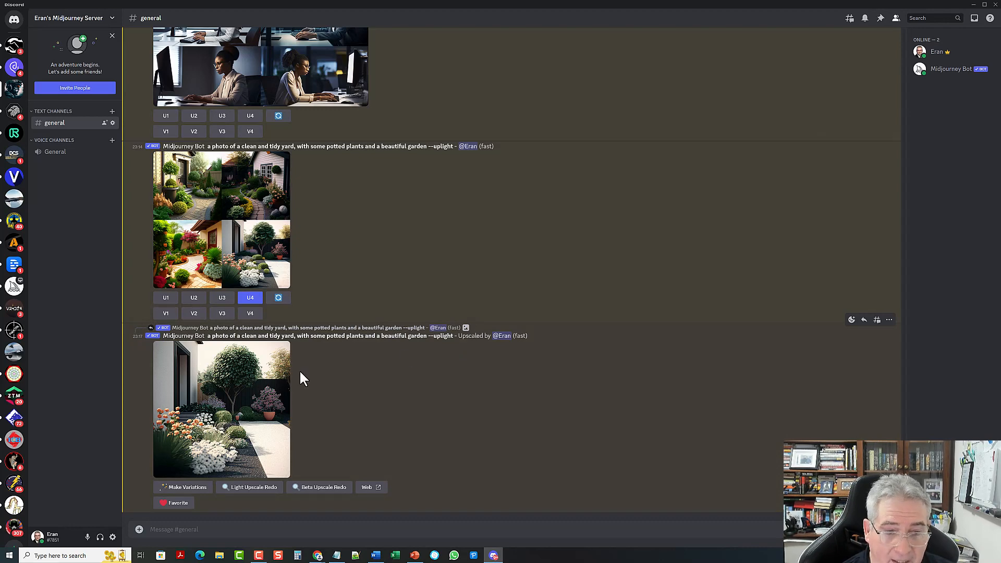
# Step: Open the upscaled white-flowered garden image in Discord's enlarged preview
pyautogui.click(218, 389)
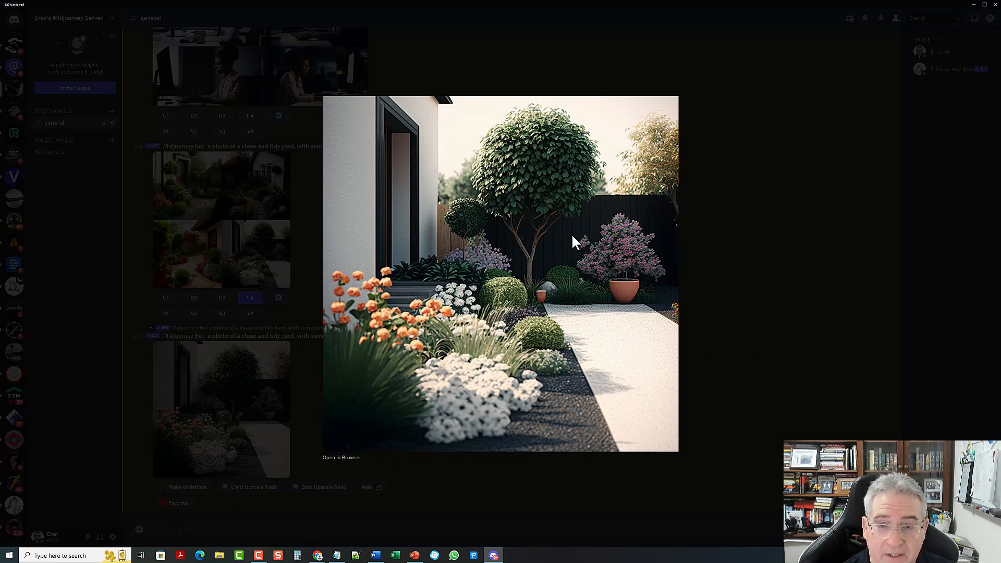
# Step: Save the upscaled garden image from the browser as a PNG in Pictures > !Midjourney > TPS Images
pyautogui.click(349, 458)
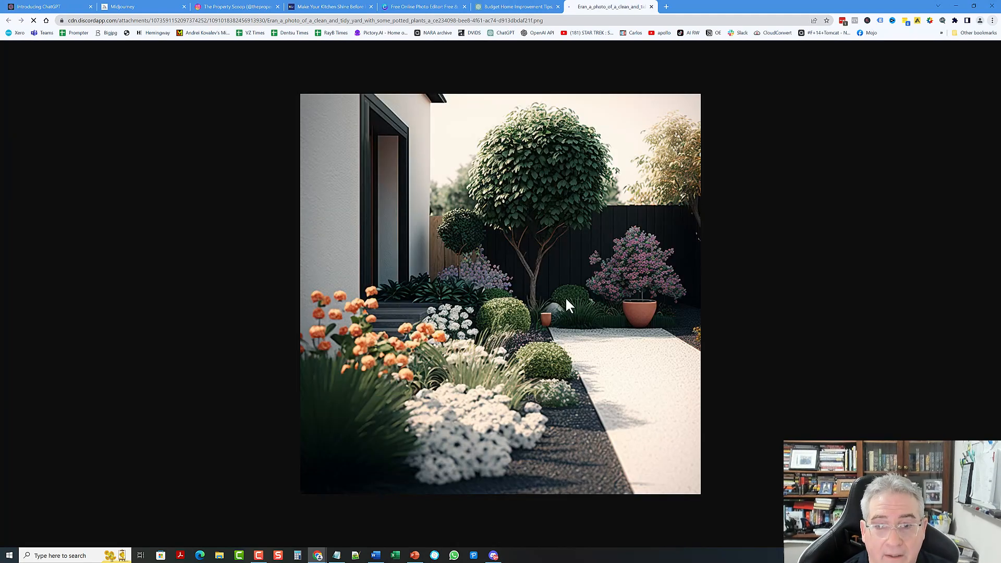
pyautogui.rightClick(499, 234)
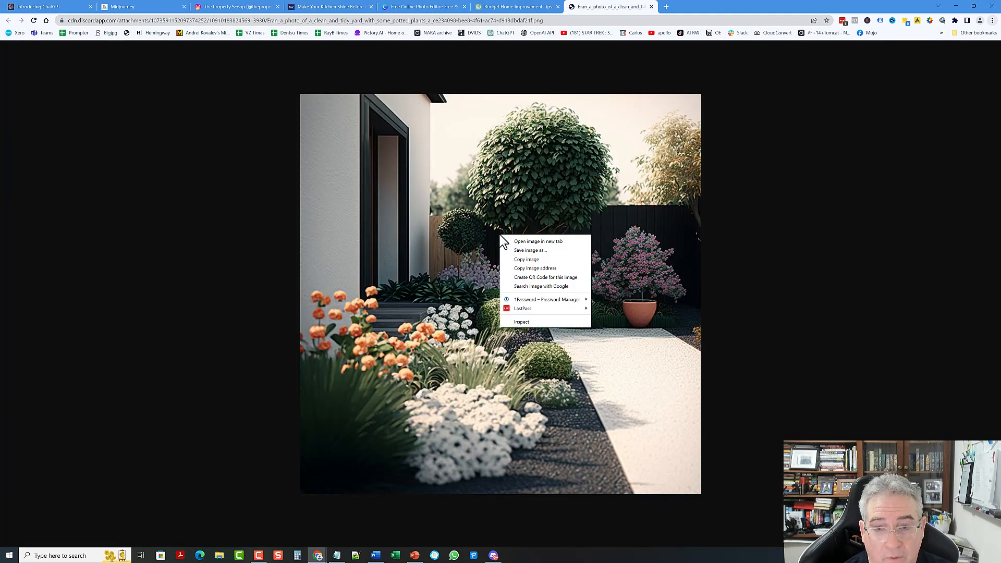
pyautogui.click(544, 250)
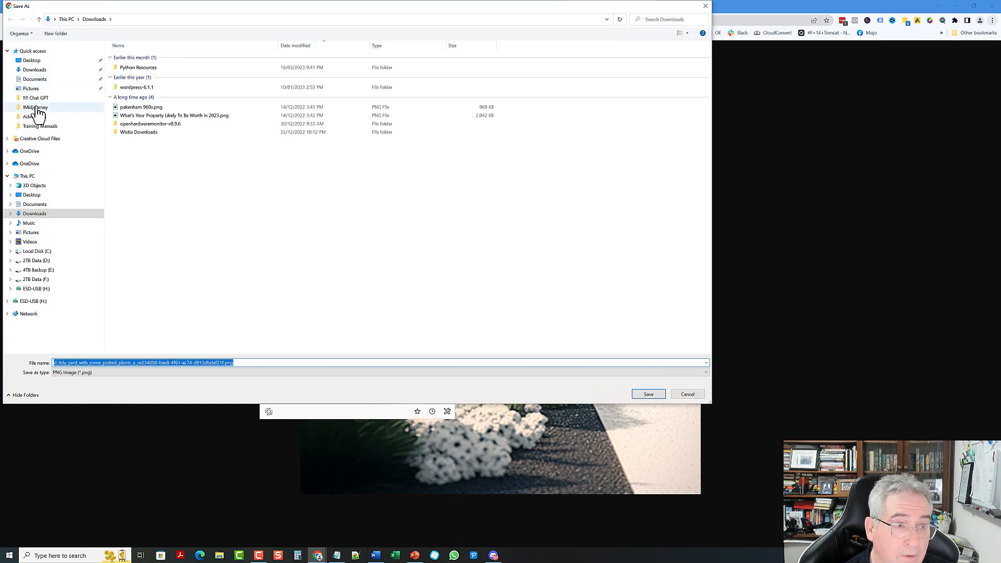
pyautogui.click(37, 107)
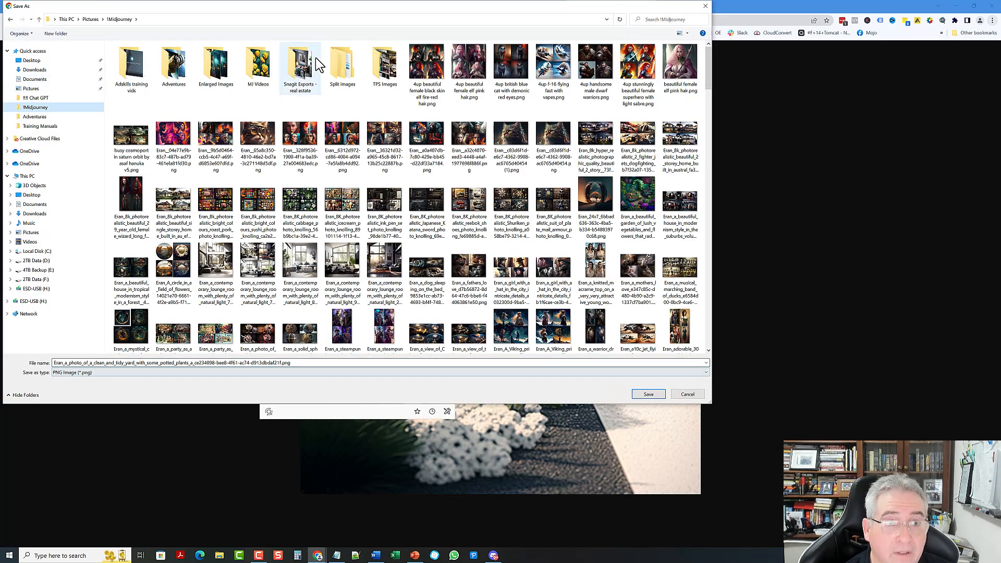
pyautogui.doubleClick(385, 65)
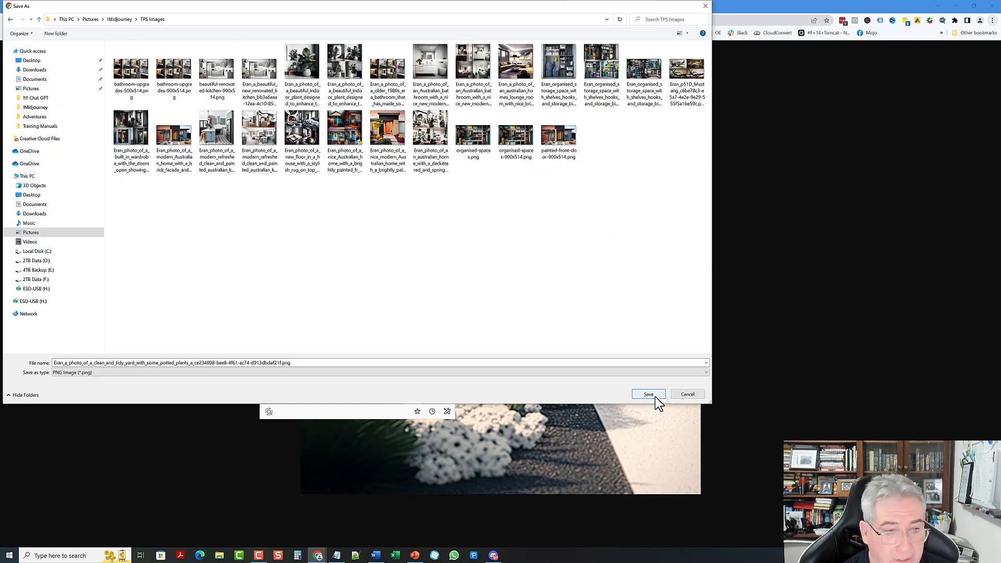
pyautogui.click(655, 396)
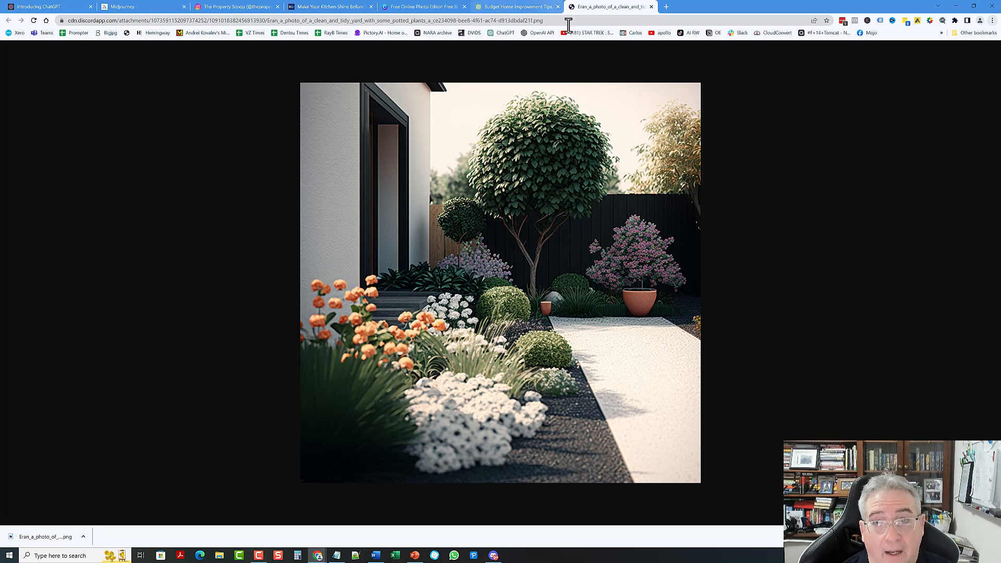
pyautogui.click(494, 556)
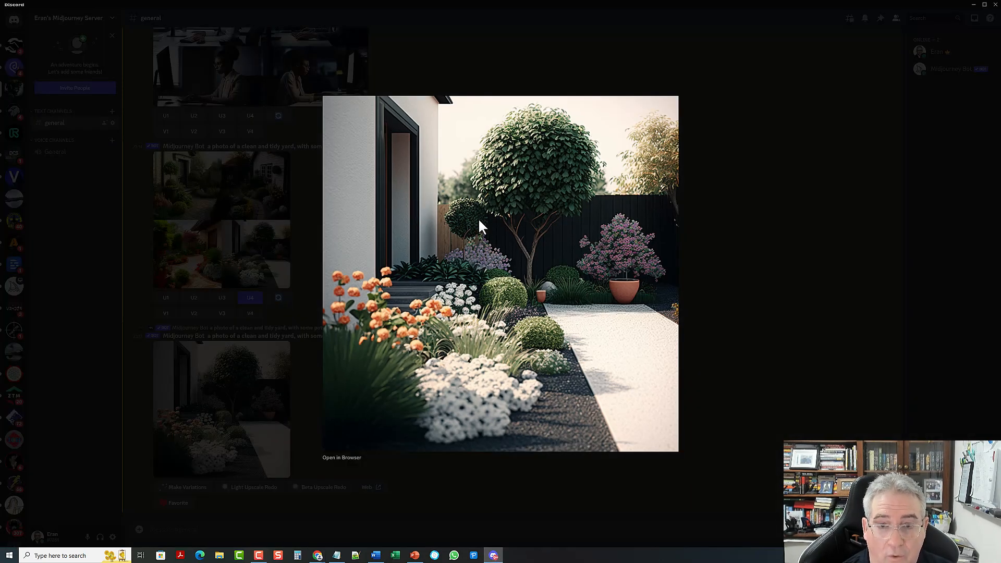
# Step: Cancel a duplicate Save Image of the garden picture and close the full-size preview
pyautogui.rightClick(480, 205)
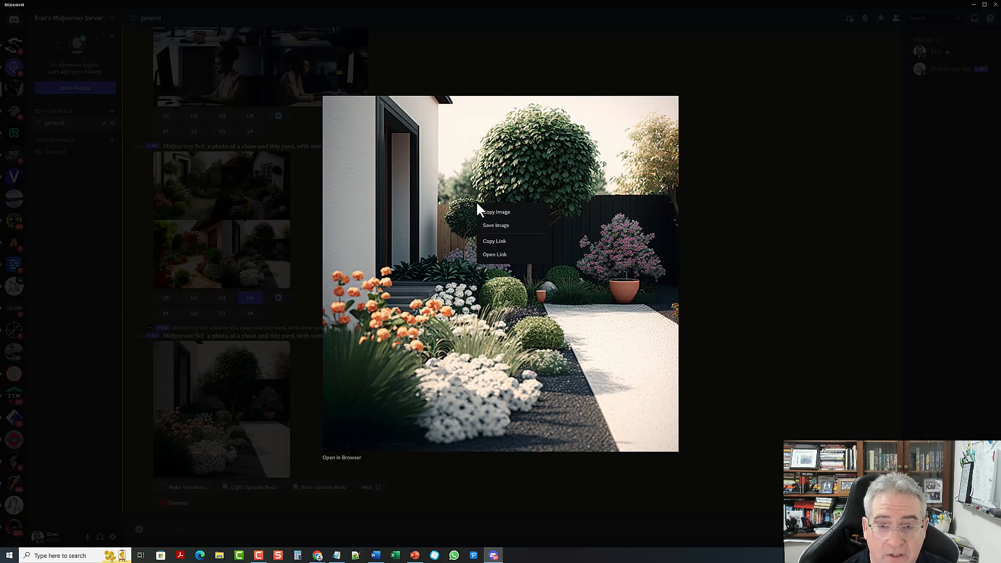
pyautogui.click(510, 225)
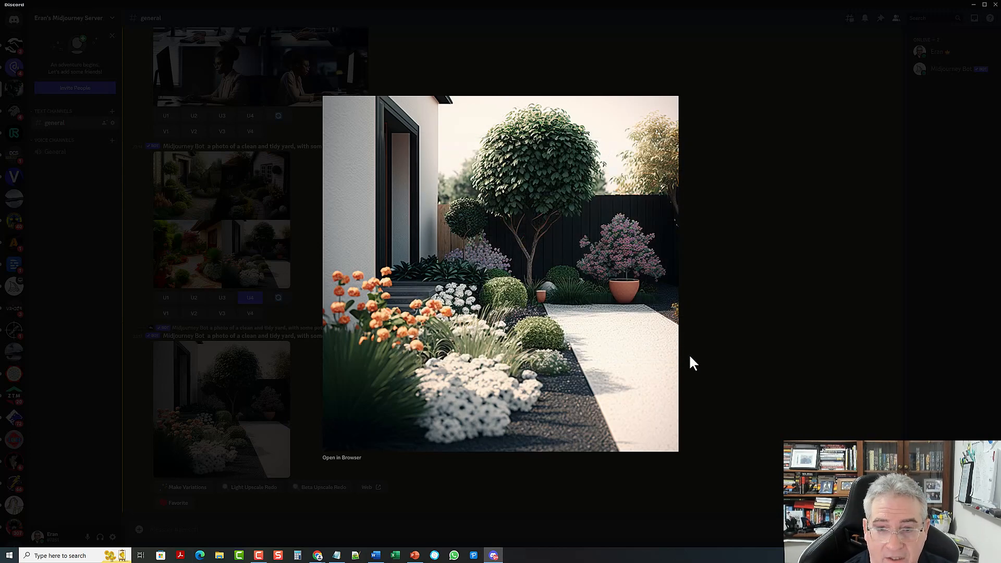
pyautogui.click(694, 357)
pyautogui.click(710, 367)
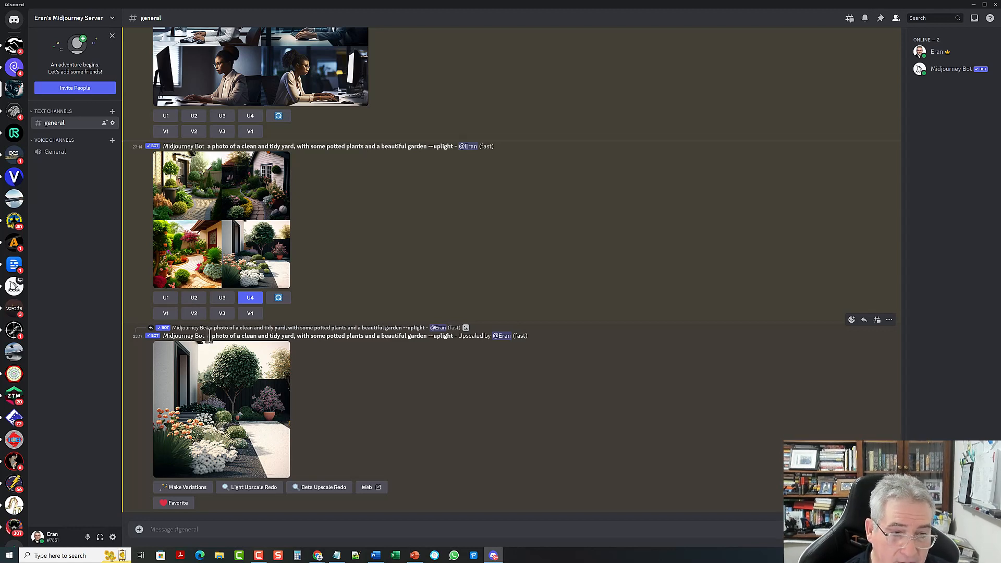
# Step: Copy the upscaled image's garden prompt and paste it into a new /imagine command
pyautogui.moveTo(207, 338); pyautogui.dragTo(425, 338)
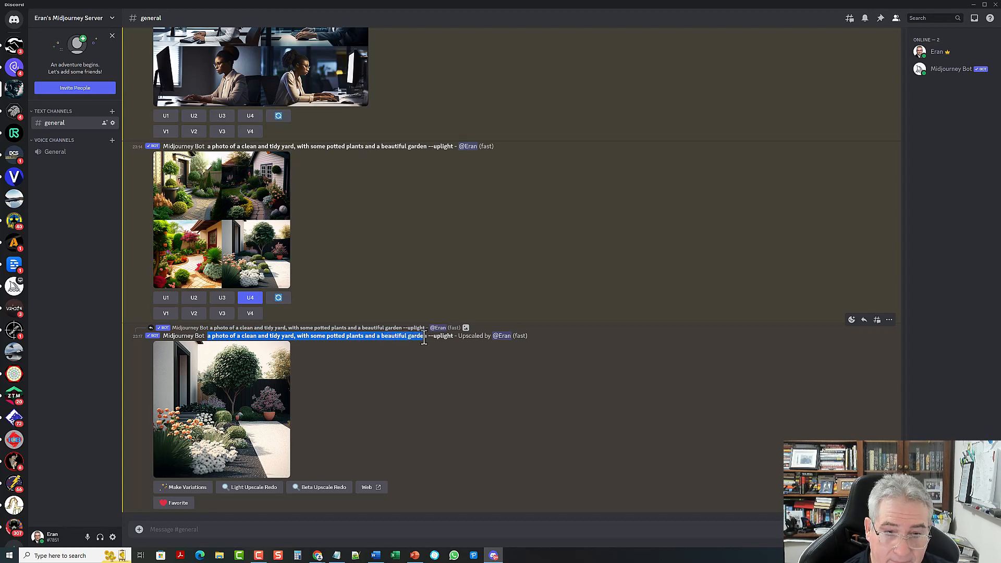
pyautogui.rightClick(316, 338)
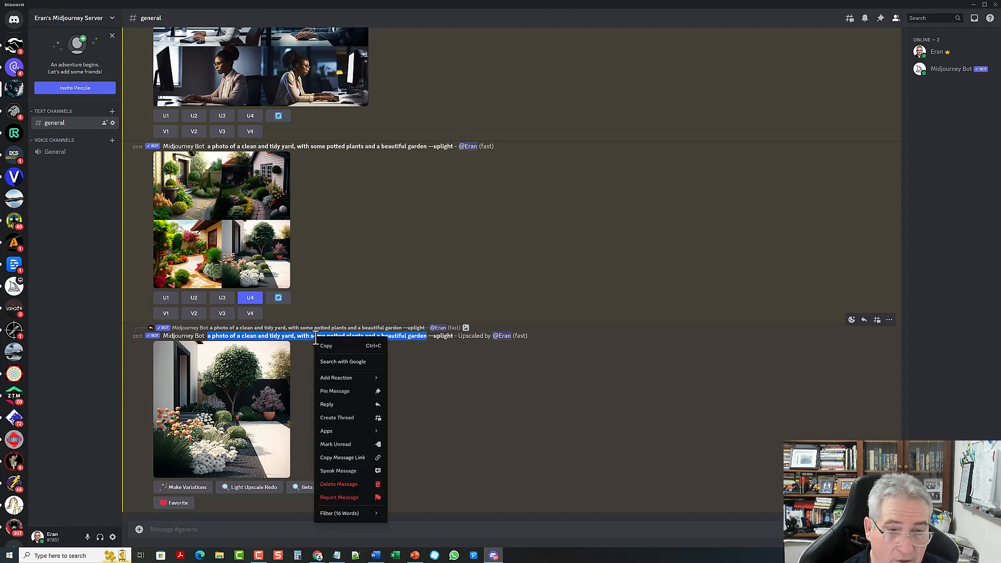
pyautogui.click(334, 350)
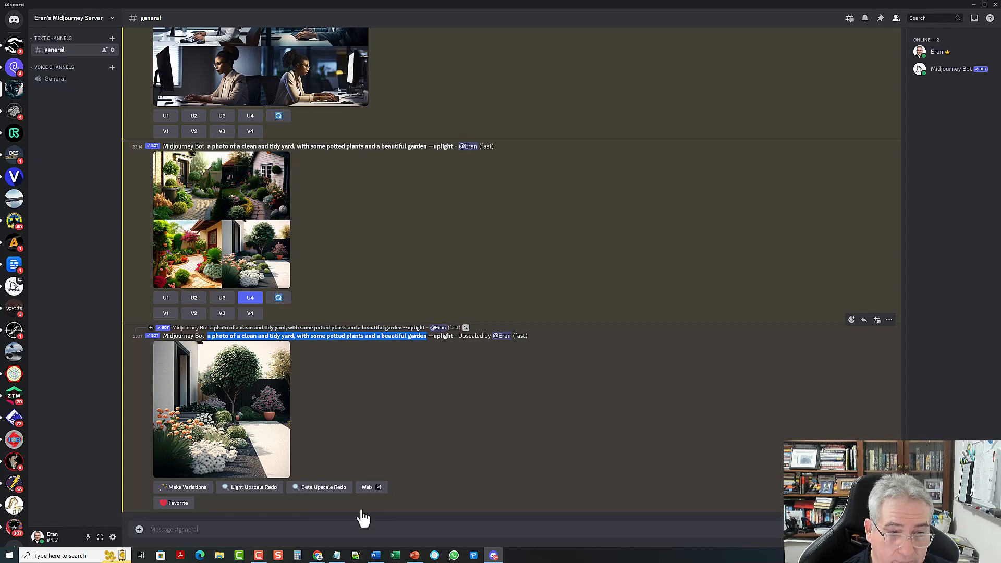
pyautogui.click(342, 529)
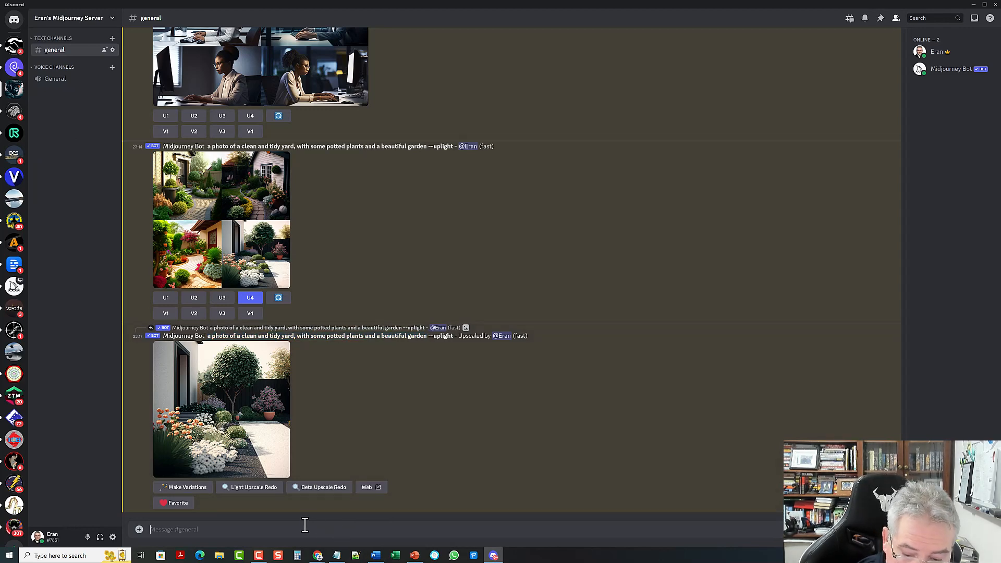
pyautogui.write('/imagi')
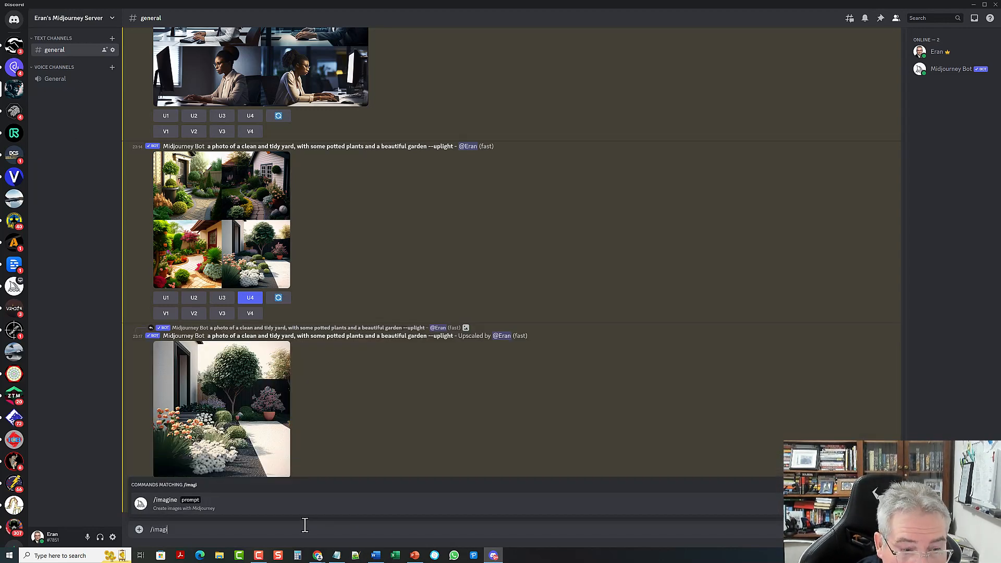
pyautogui.write('ne')
pyautogui.press('Tab')
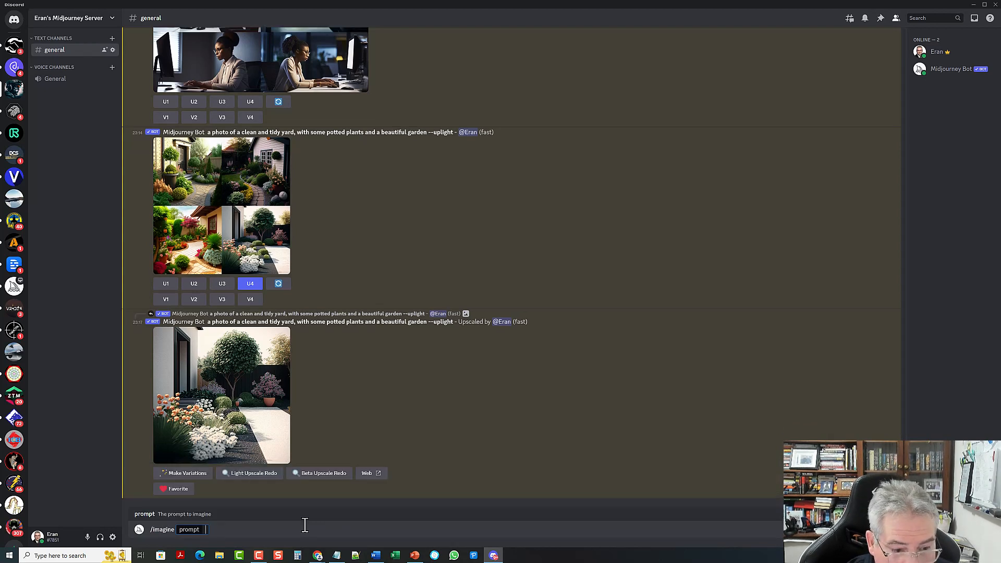
pyautogui.hotkey('ctrl', 'v')
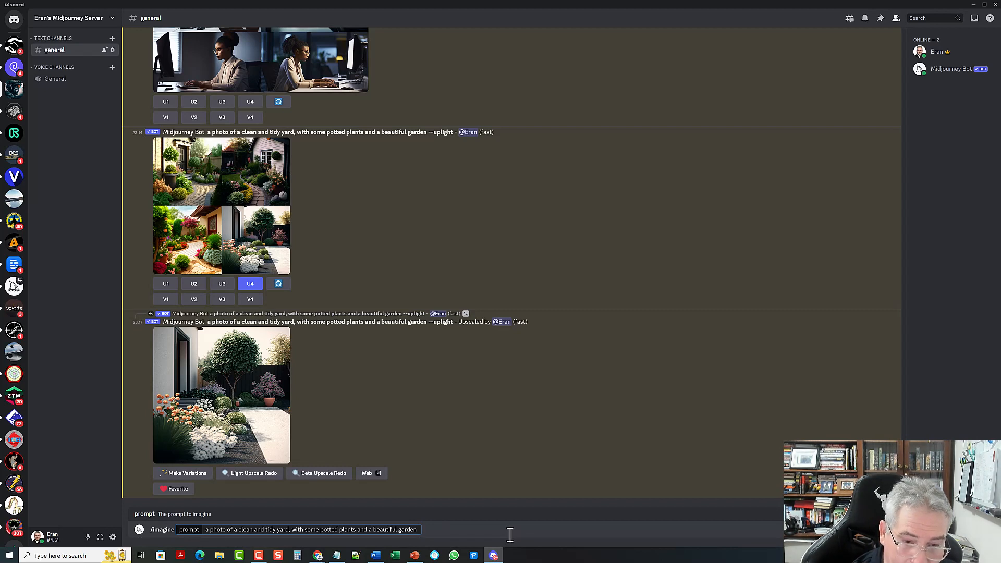
# Step: Append '--ar 16:9 --v 5' to the garden prompt
pyautogui.write('--')
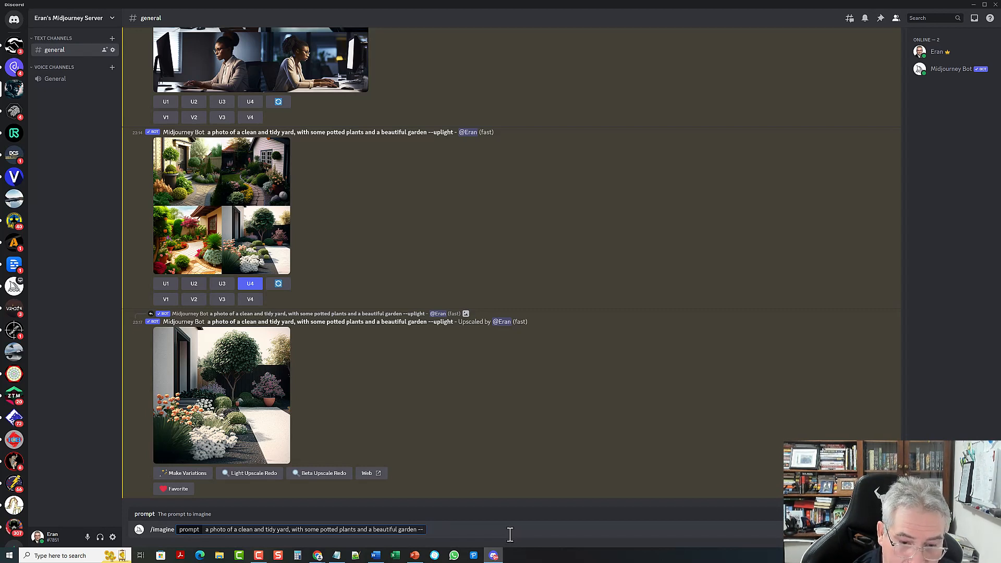
pyautogui.write('ar')
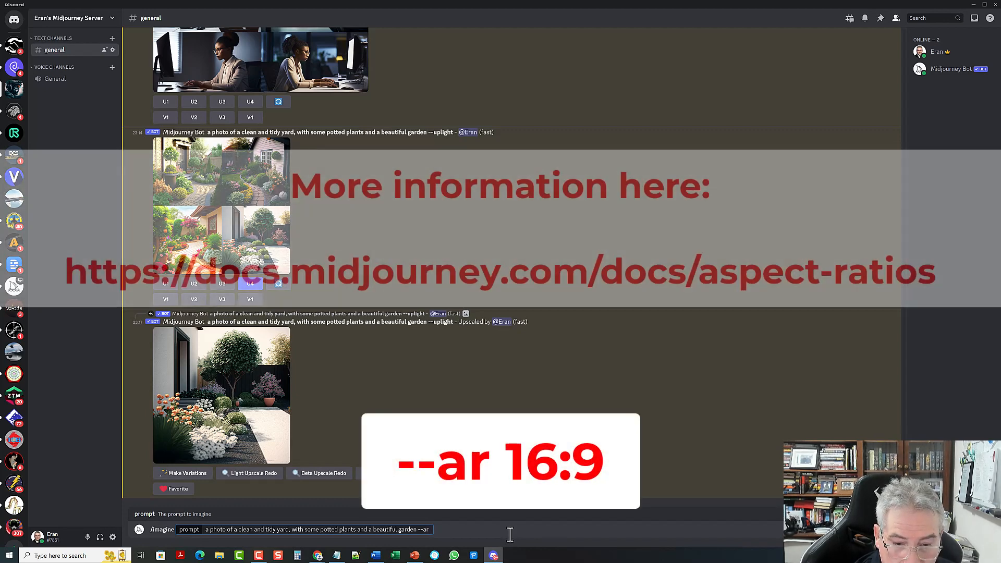
pyautogui.write('1')
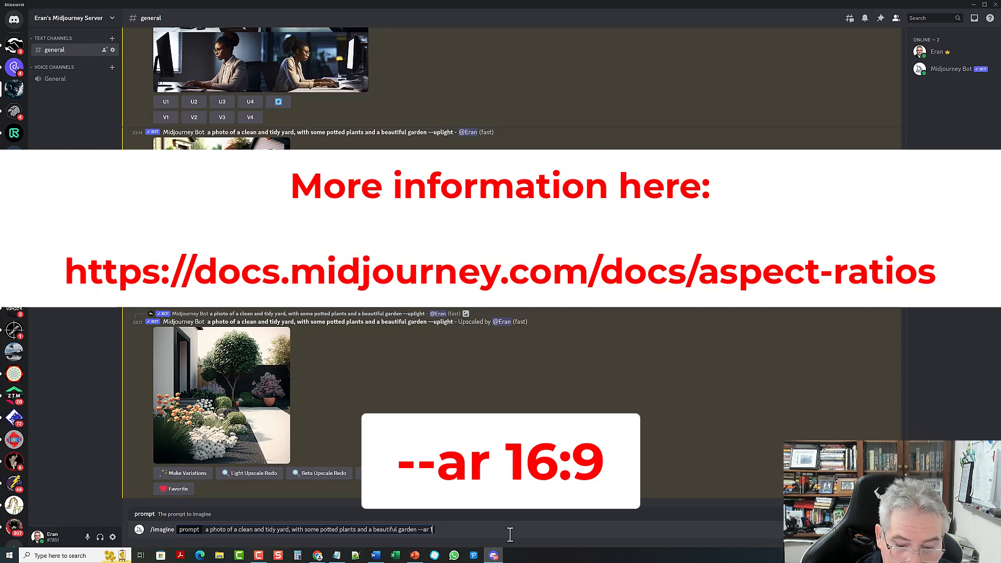
pyautogui.write('6')
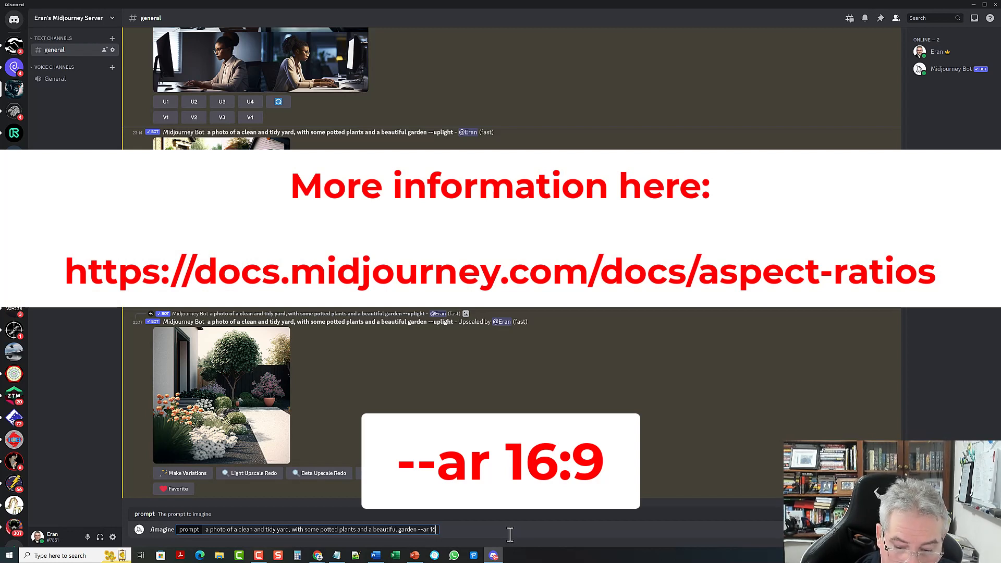
pyautogui.write(':9')
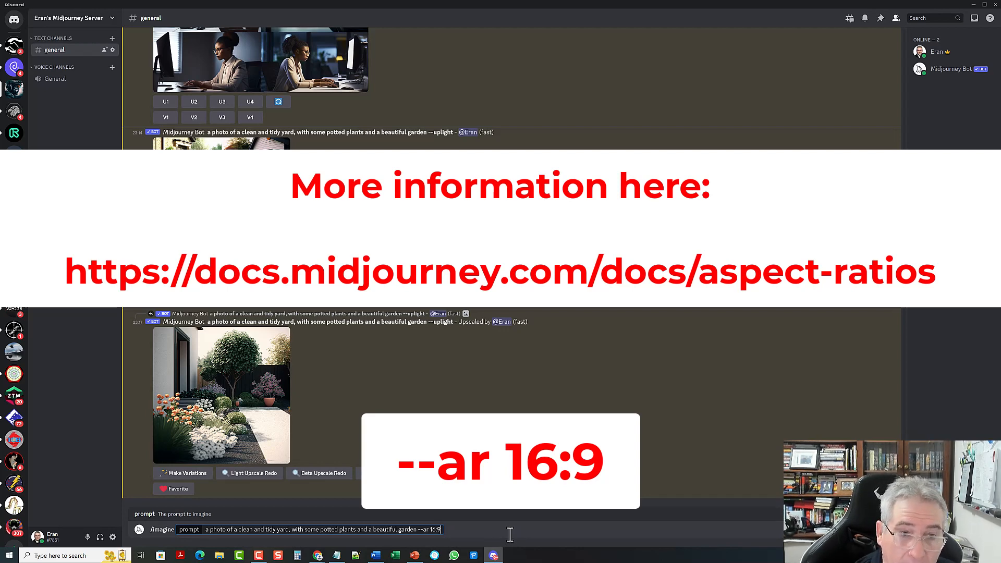
pyautogui.scroll(3, 324, 204)
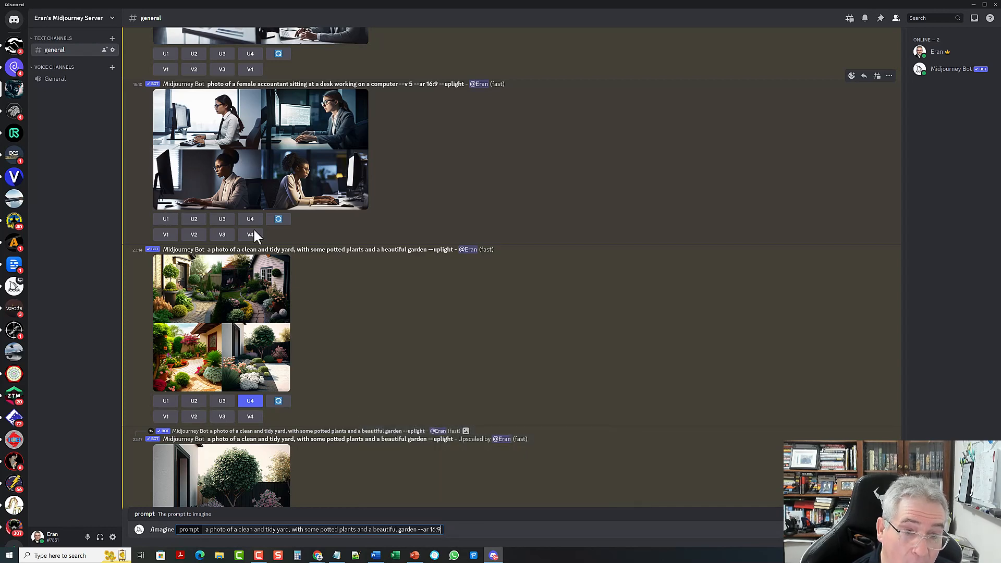
pyautogui.scroll(-3, 541, 339)
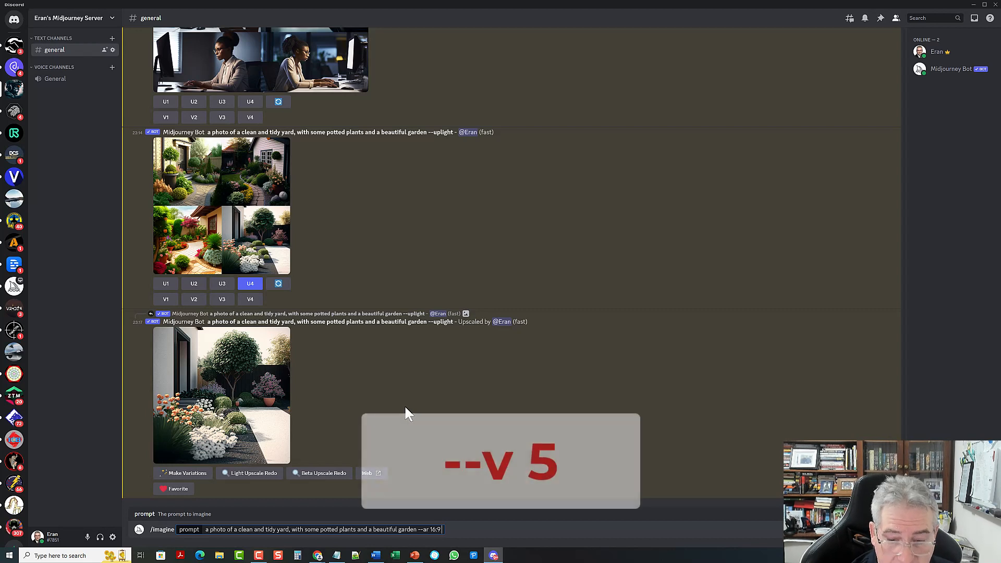
pyautogui.write('--')
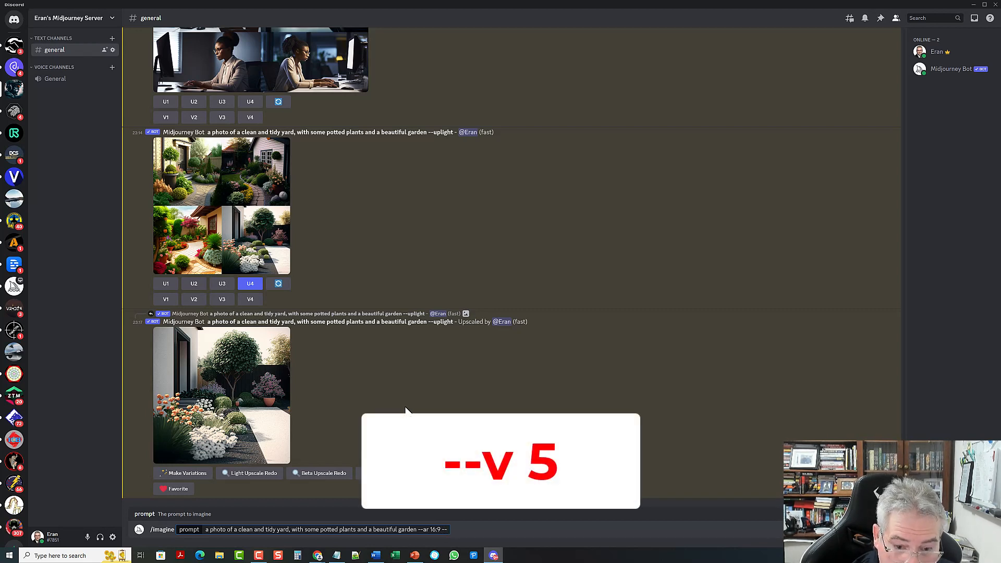
pyautogui.write('v')
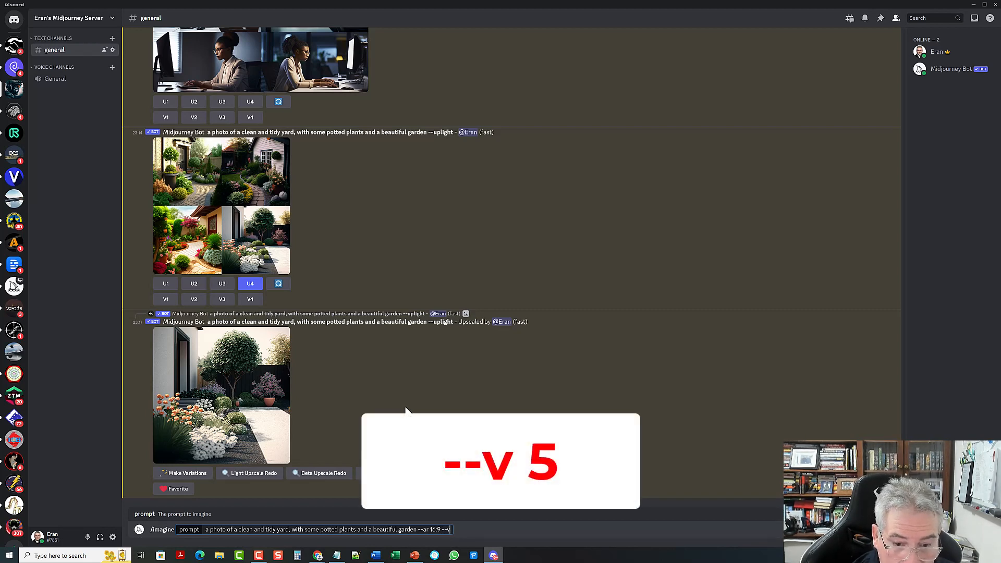
pyautogui.write(' 5')
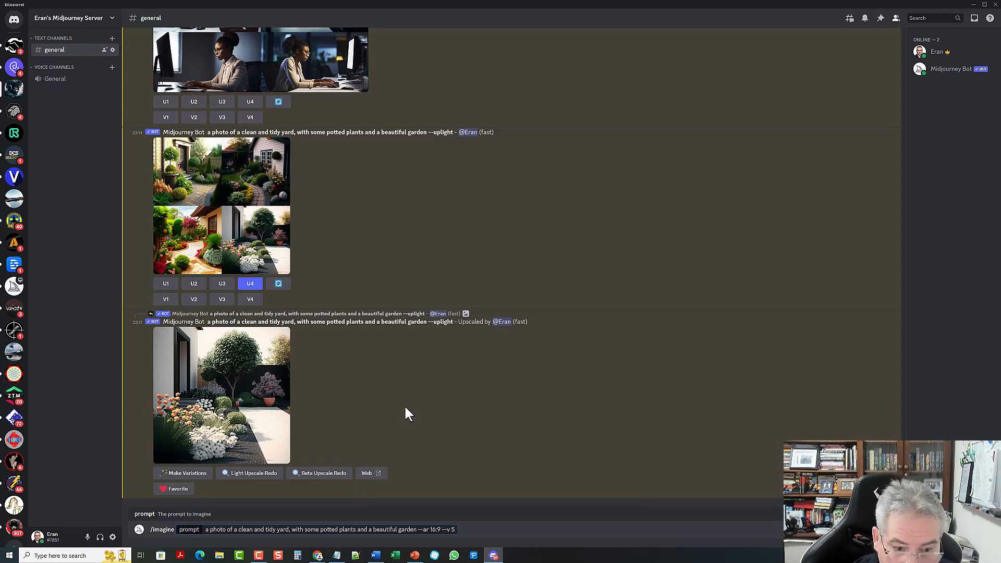
# Step: Reword the /imagine prompt to 'a photo of the yard of an Australian modern home', keeping --ar 16:9 --v 5
pyautogui.press('Left')
pyautogui.press('Left')
pyautogui.press('Left')
pyautogui.press('Left')
pyautogui.press('Left')
pyautogui.press('Left')
pyautogui.press('Left')
pyautogui.press('Left')
pyautogui.press('Left')
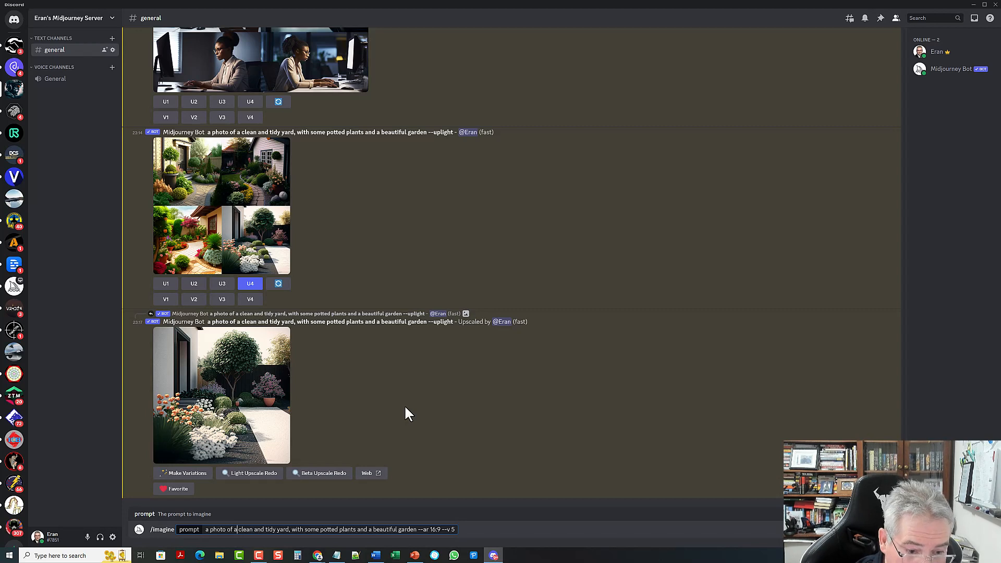
pyautogui.hotkey('ctrl', 'Left')
pyautogui.hotkey('ctrl', 'Left')
pyautogui.hotkey('ctrl', 'Left')
pyautogui.hotkey('ctrl', 'Left')
pyautogui.hotkey('ctrl', 'Left')
pyautogui.hotkey('ctrl', 'Left')
pyautogui.hotkey('ctrl', 'Left')
pyautogui.hotkey('ctrl', 'Left')
pyautogui.hotkey('ctrl', 'Left')
pyautogui.hotkey('ctrl', 'Left')
pyautogui.hotkey('ctrl', 'Left')
pyautogui.hotkey('ctrl', 'Left')
pyautogui.hotkey('ctrl', 'Left')
pyautogui.press('BackSpace')
pyautogui.press('BackSpace')
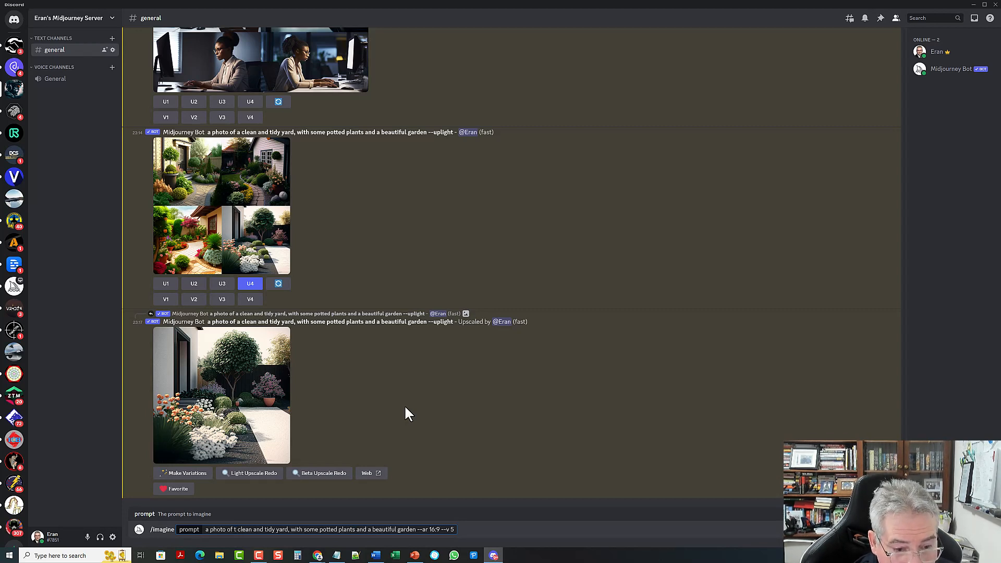
pyautogui.write('t')
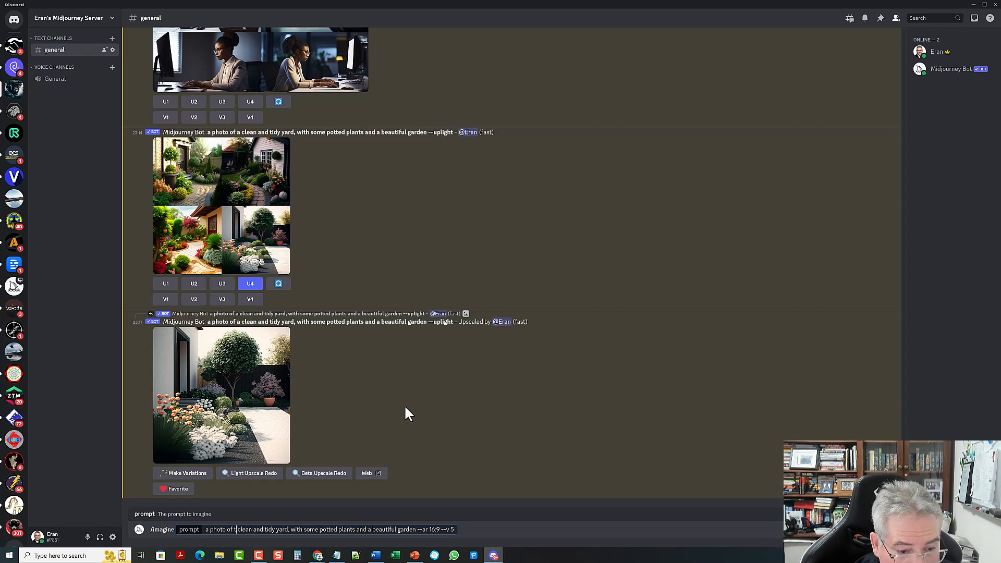
pyautogui.write('he')
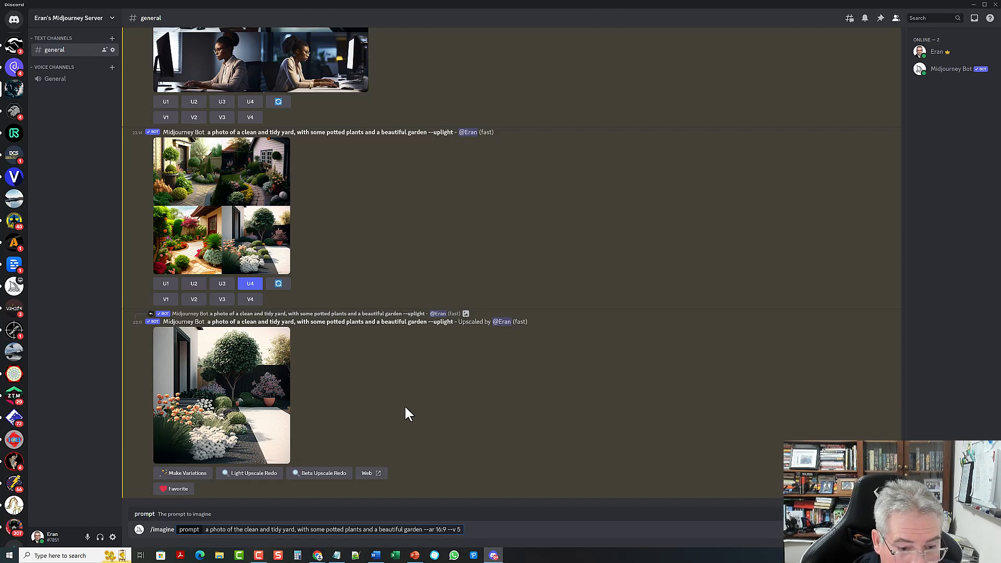
pyautogui.hotkey('ctrl', 'Delete')
pyautogui.hotkey('ctrl', 'Delete')
pyautogui.hotkey('ctrl', 'Delete')
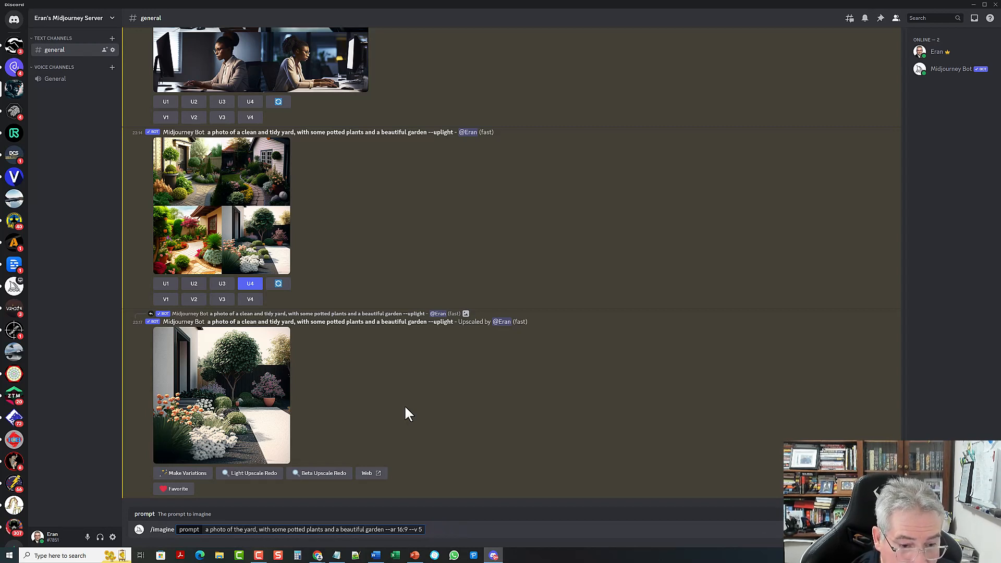
pyautogui.press('Right')
pyautogui.press('Right')
pyautogui.press('Right')
pyautogui.press('Right')
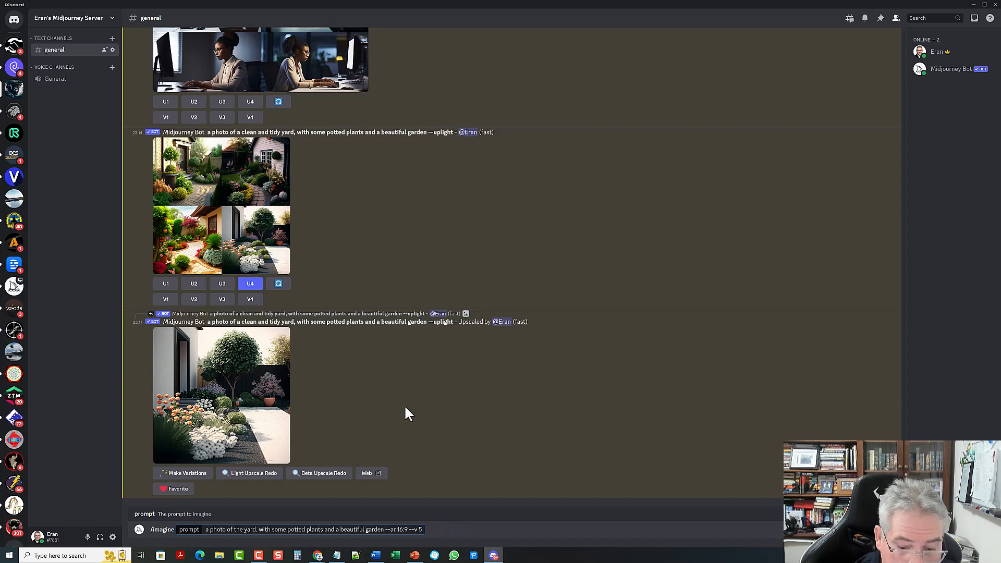
pyautogui.write('of an')
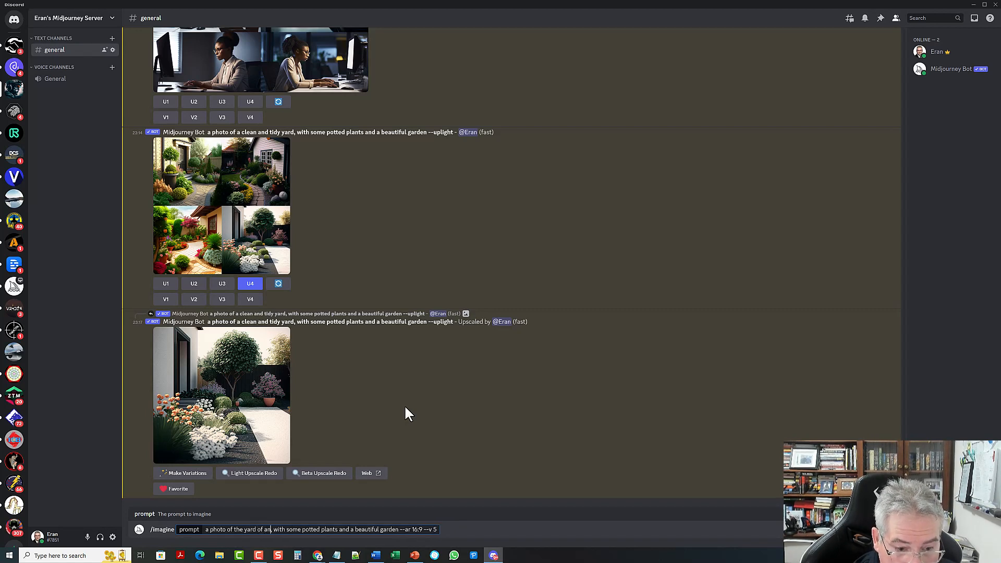
pyautogui.write(' Austr')
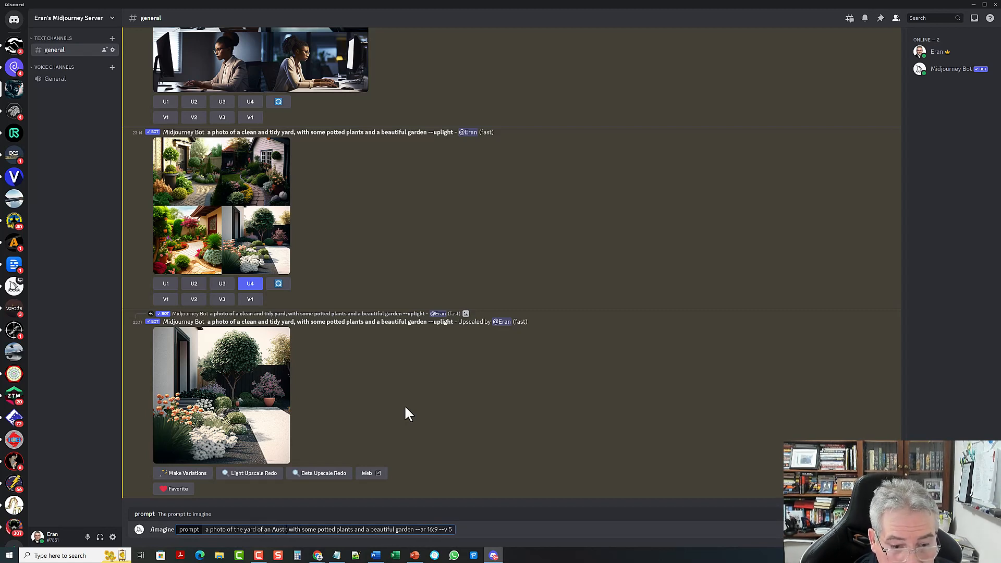
pyautogui.write('alian')
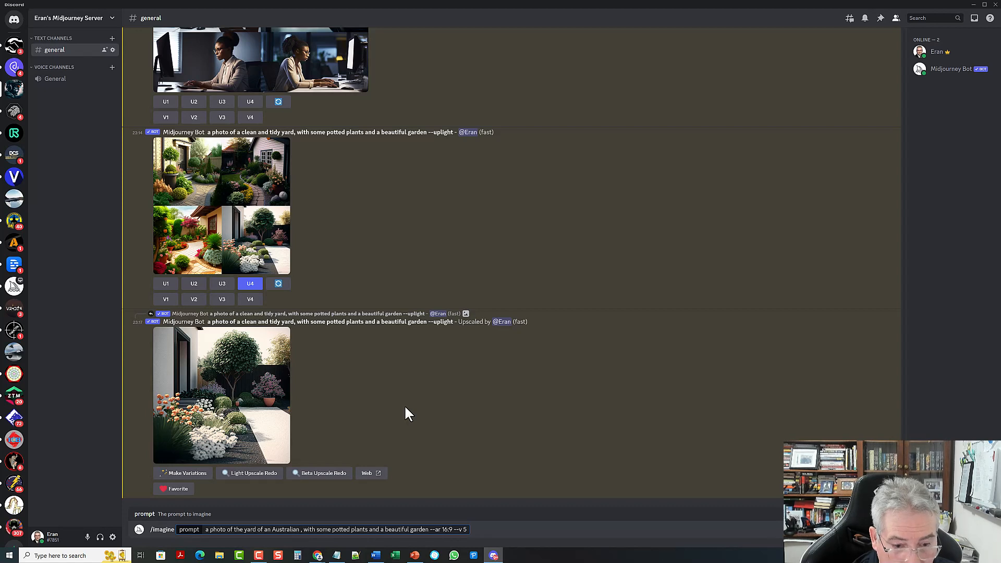
pyautogui.write(' mode4rn')
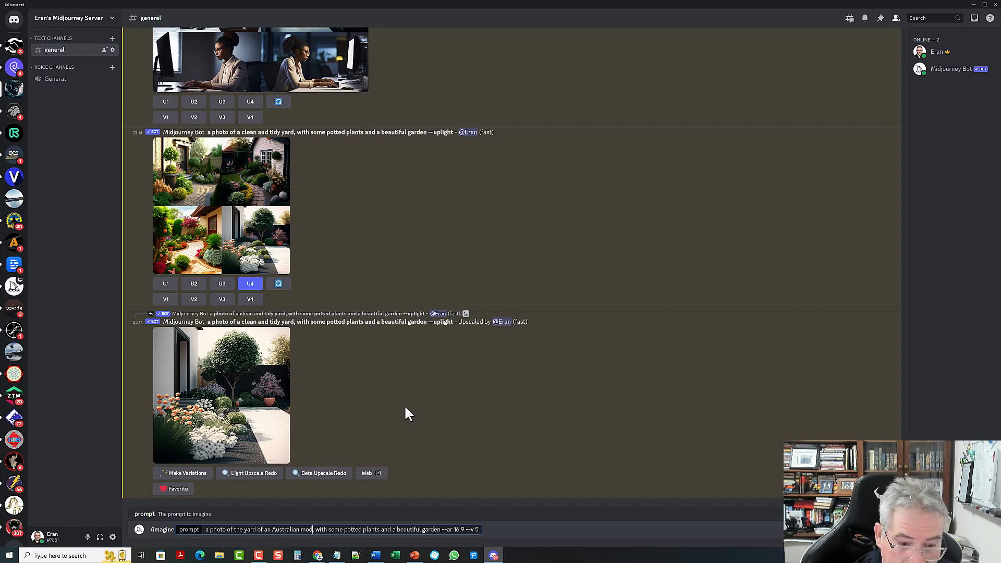
pyautogui.press('BackSpace')
pyautogui.press('BackSpace')
pyautogui.press('BackSpace')
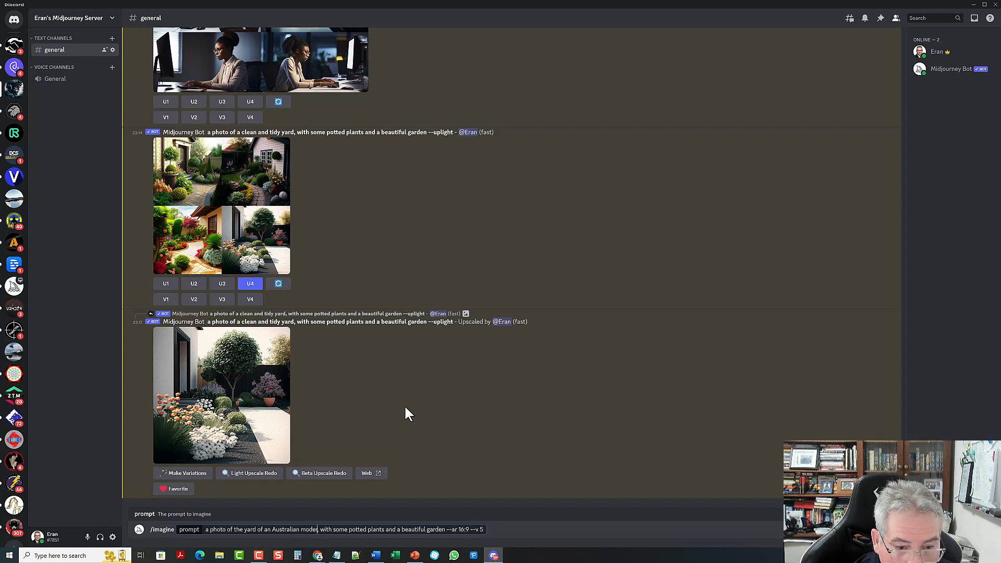
pyautogui.write('rn h')
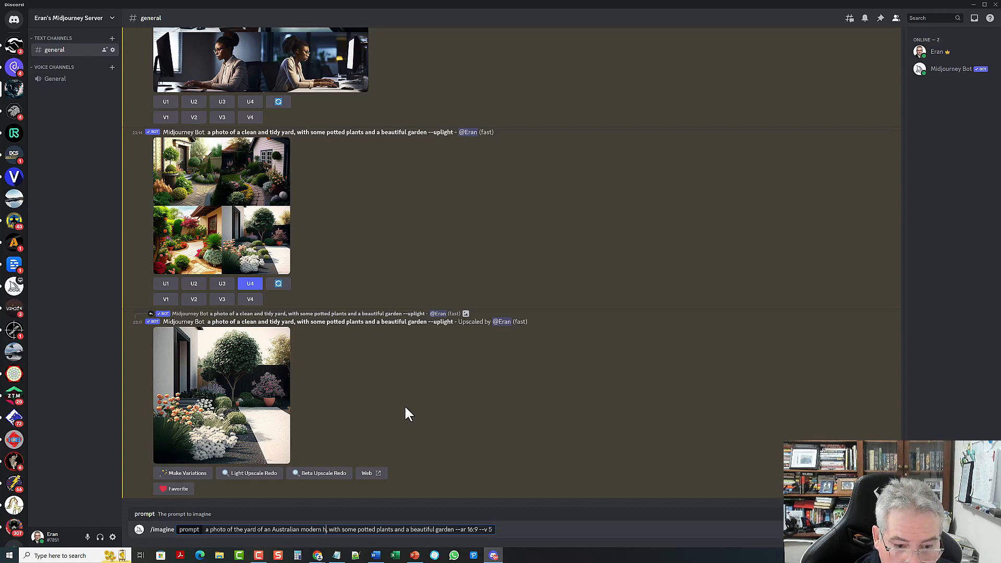
pyautogui.write('ome')
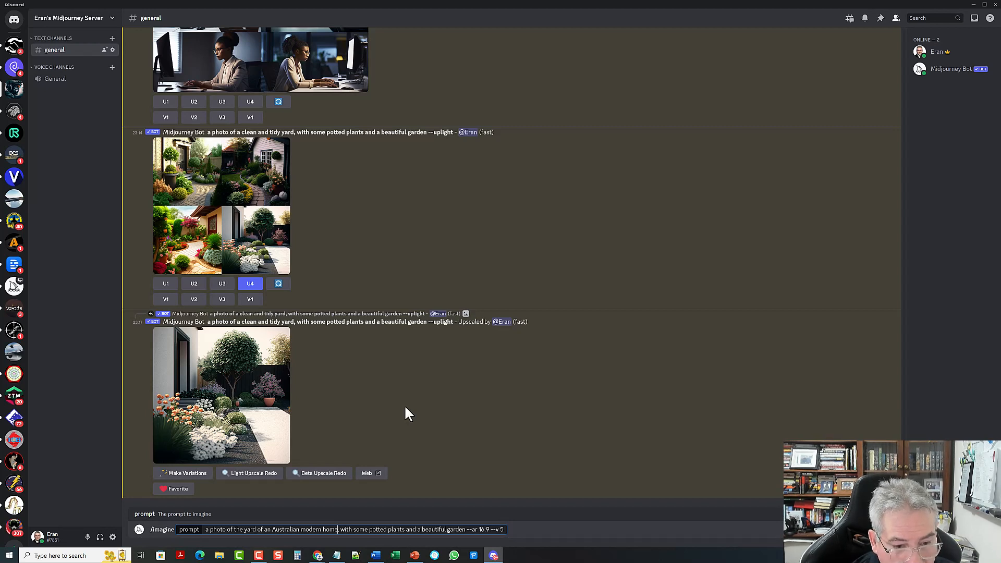
pyautogui.press('Right')
pyautogui.press('Right')
pyautogui.press('Right')
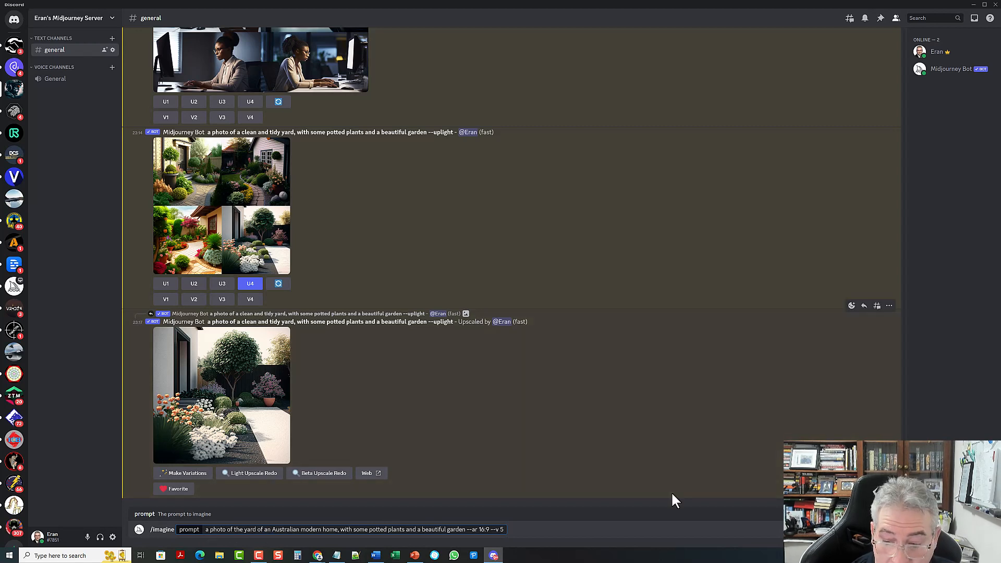
pyautogui.press('Right')
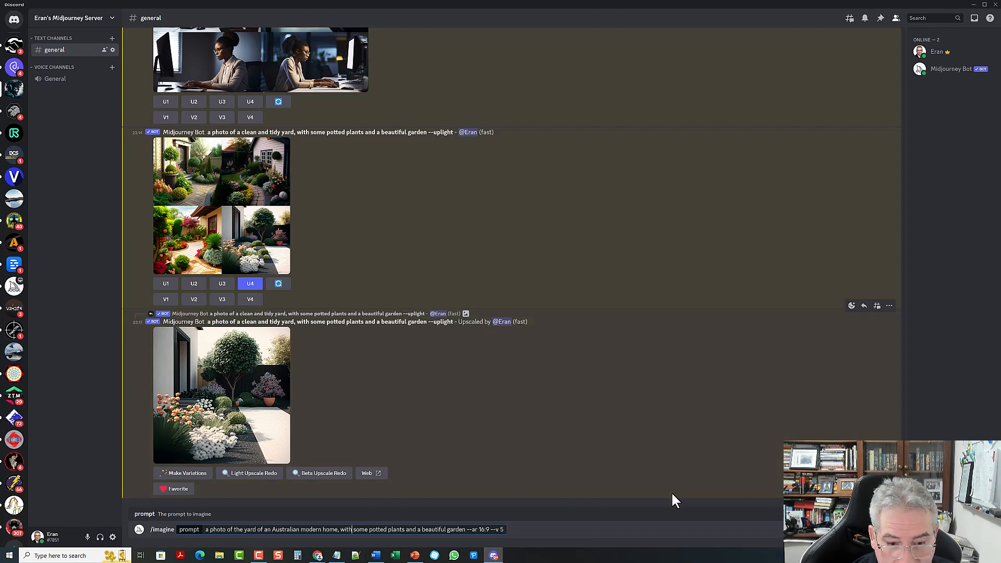
pyautogui.press('Right')
pyautogui.press('Right')
pyautogui.press('Right')
pyautogui.press('Right')
pyautogui.press('Right')
pyautogui.press('Right')
pyautogui.press('Right')
pyautogui.press('Right')
pyautogui.press('Right')
pyautogui.press('Right')
pyautogui.press('Right')
pyautogui.press('Right')
pyautogui.press('Right')
pyautogui.press('Right')
pyautogui.press('Right')
pyautogui.press('Right')
pyautogui.press('Right')
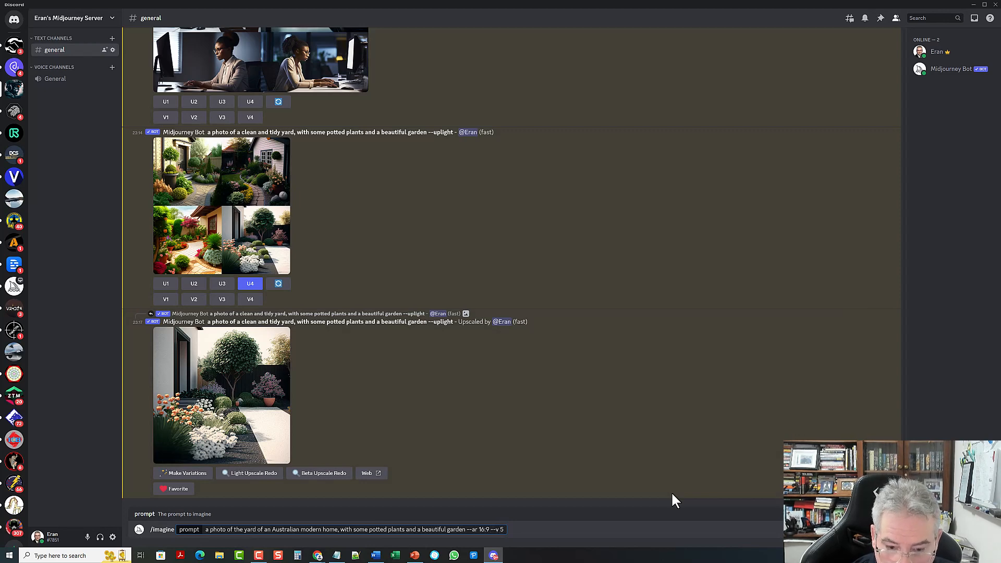
# Step: Submit the Australian modern home yard prompt and follow the grid as Midjourney renders it
pyautogui.press('Return')
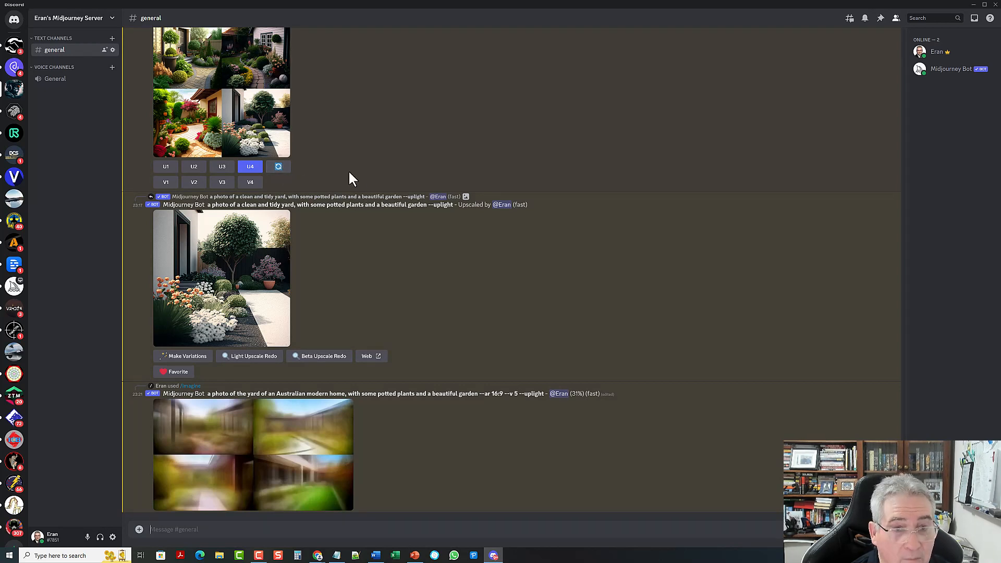
pyautogui.scroll(2, 339, 159)
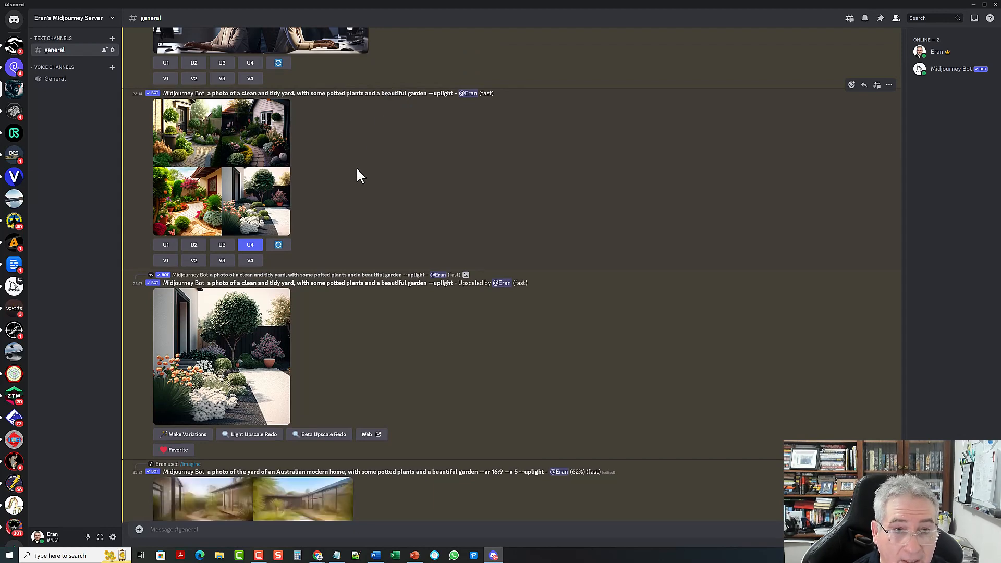
pyautogui.scroll(-2, 355, 167)
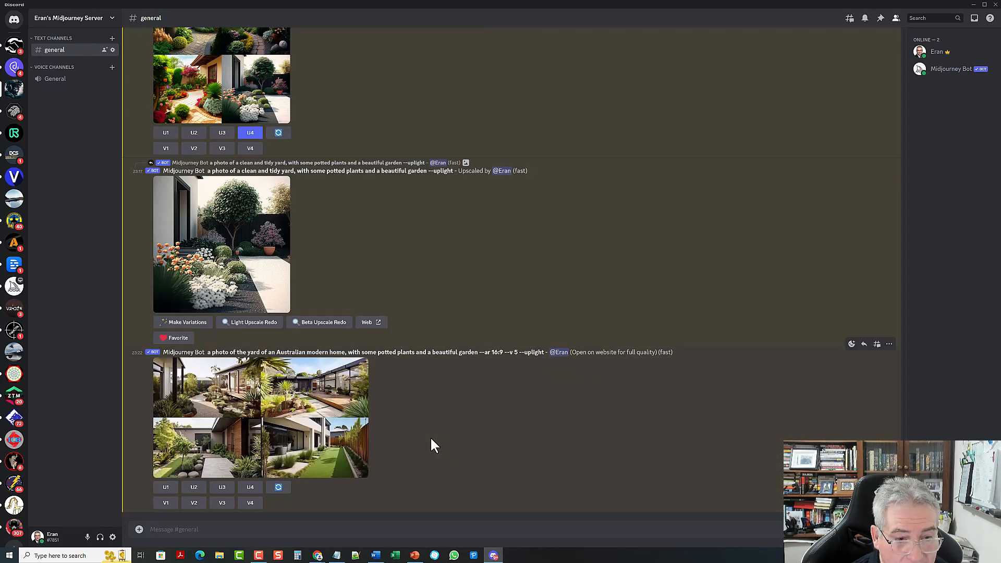
# Step: Inspect the four garden images enlarged, then upscale the third one with U3
pyautogui.click(266, 414)
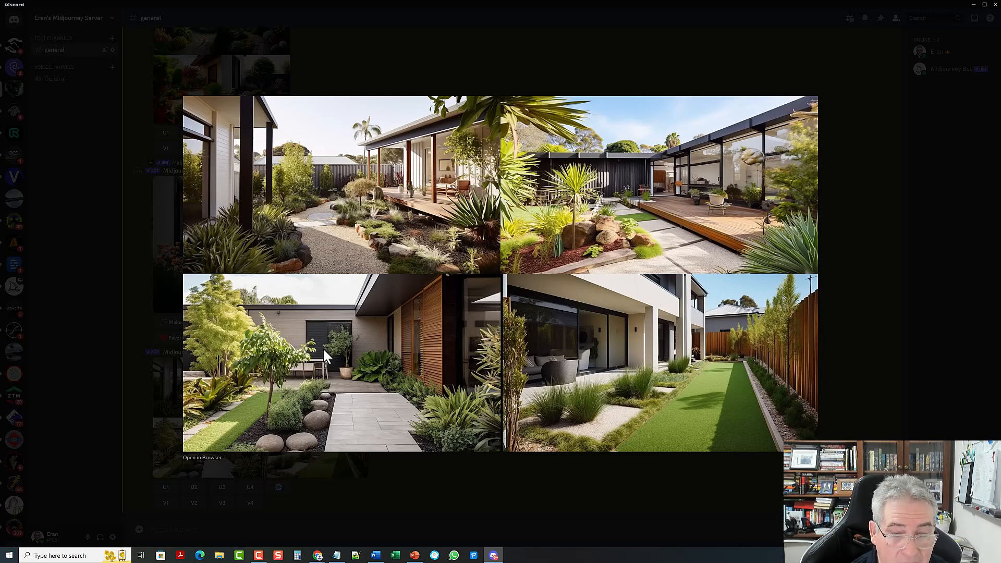
pyautogui.click(621, 475)
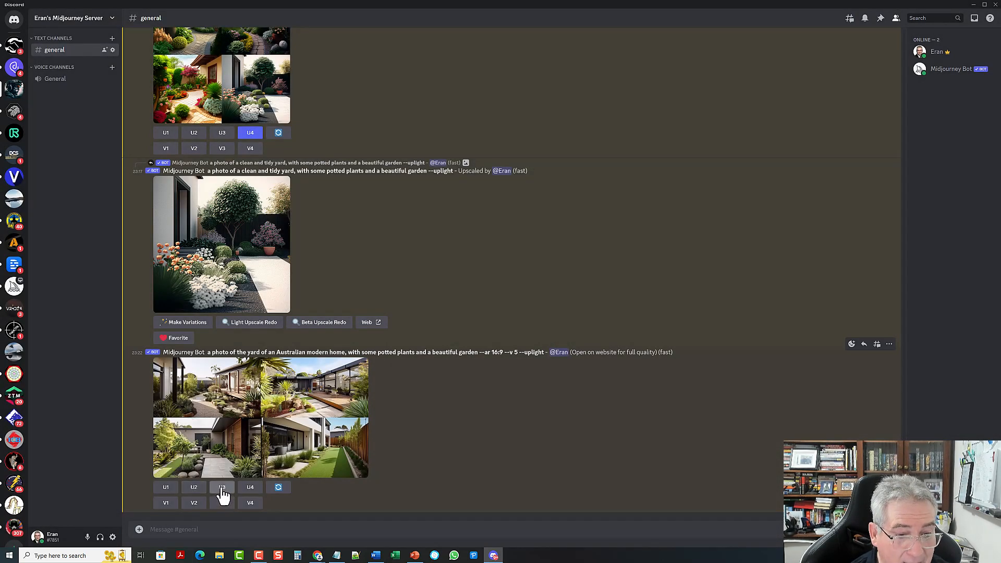
pyautogui.click(222, 489)
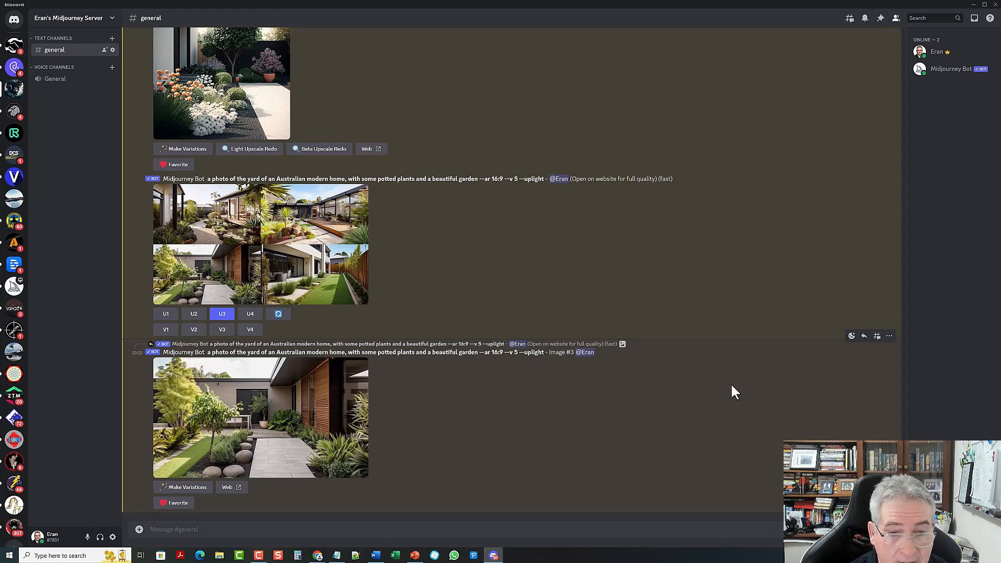
# Step: Enlarge the upscaled Image #3, the timber-clad house with paved path and boulders
pyautogui.click(260, 416)
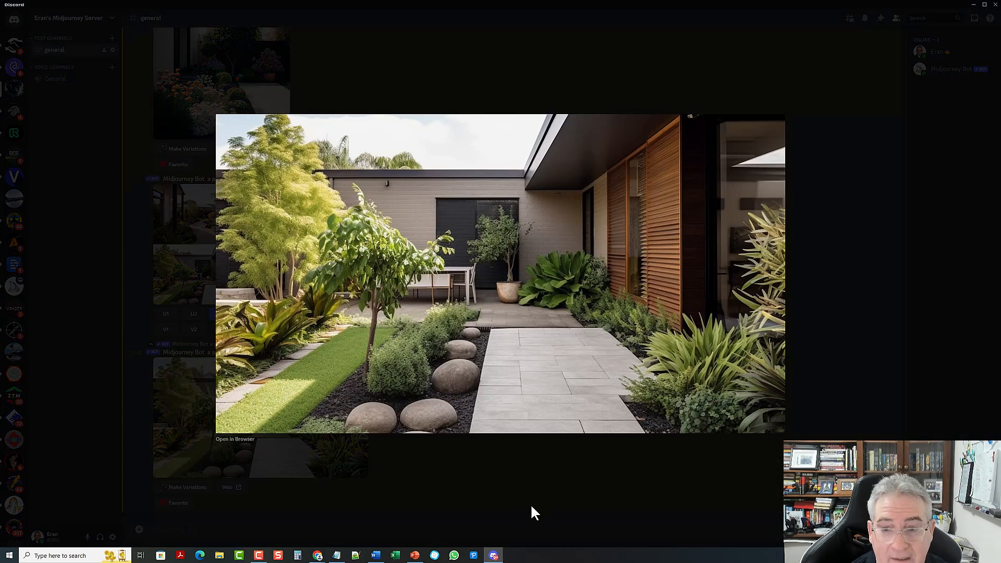
# Step: Save the enlarged image, browsing to the Pictures > !Midjourney > TPS Images folder
pyautogui.rightClick(511, 264)
pyautogui.click(543, 295)
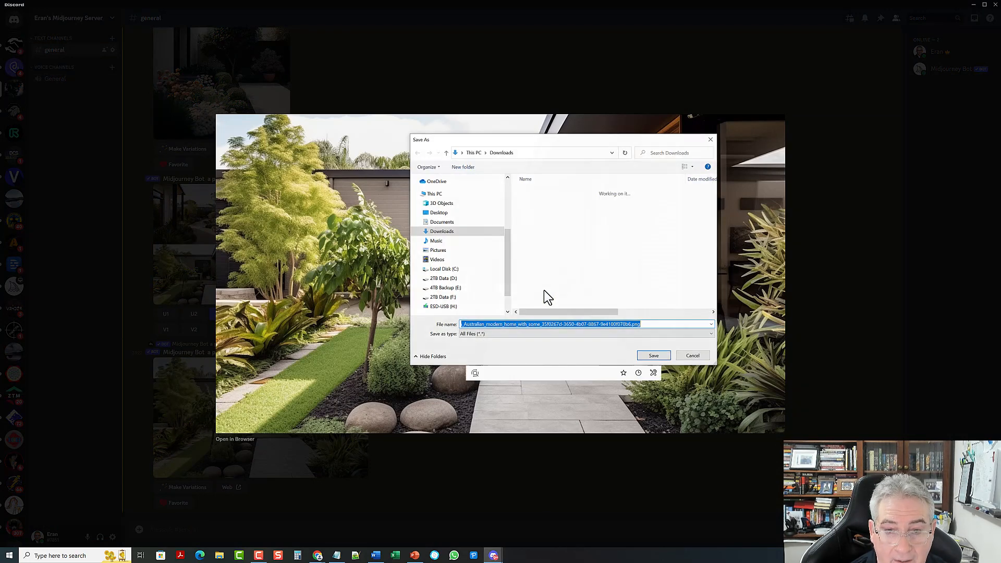
pyautogui.click(442, 250)
pyautogui.click(592, 204)
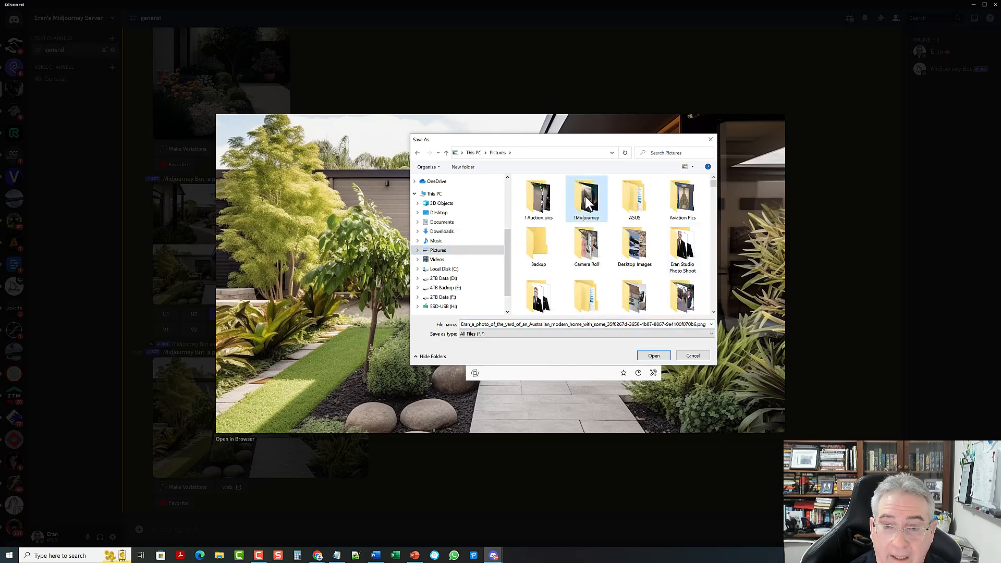
pyautogui.doubleClick(593, 204)
pyautogui.doubleClick(636, 253)
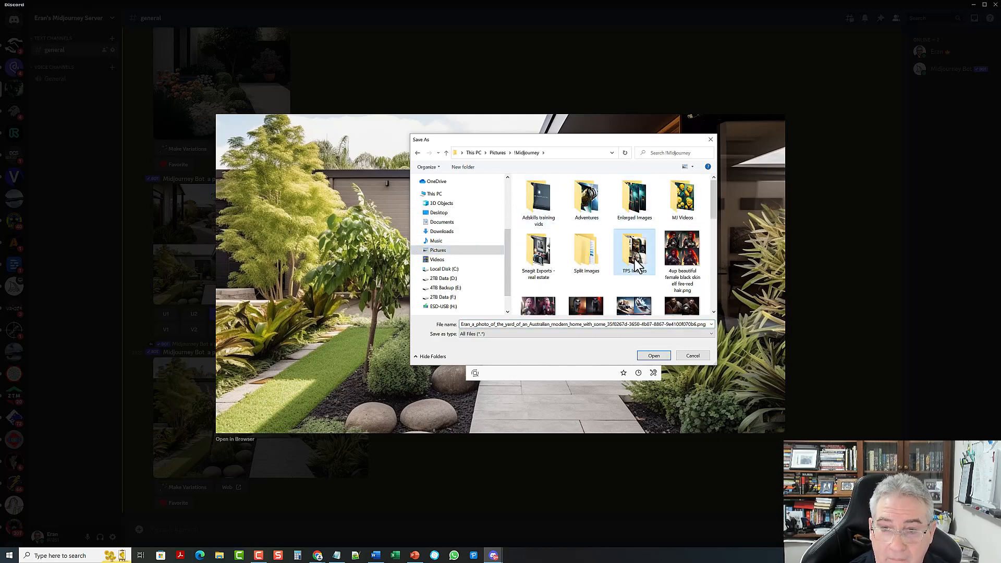
# Step: Name the file 'modern australian home beautiful garden.png' and save it
pyautogui.doubleClick(497, 325)
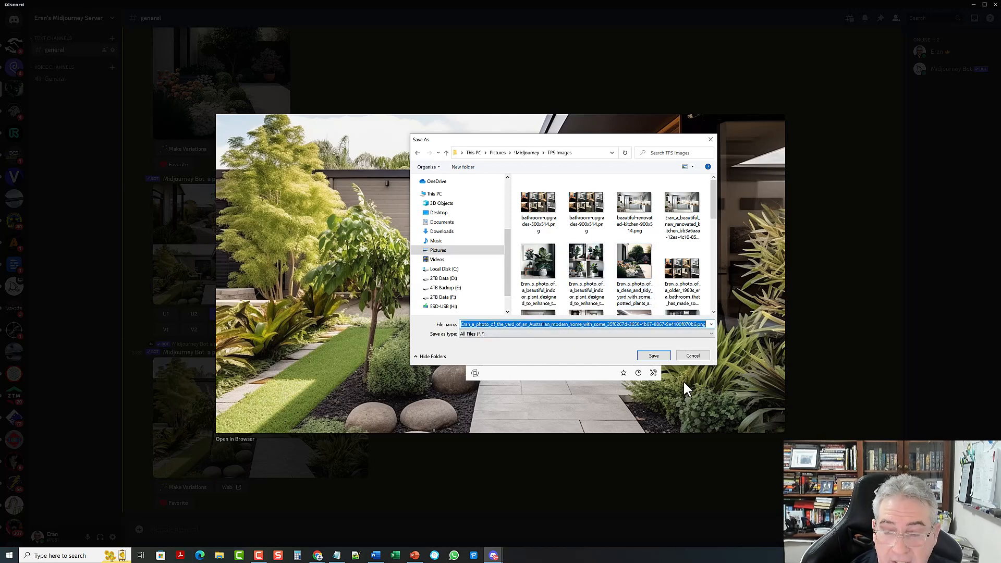
pyautogui.press('Home')
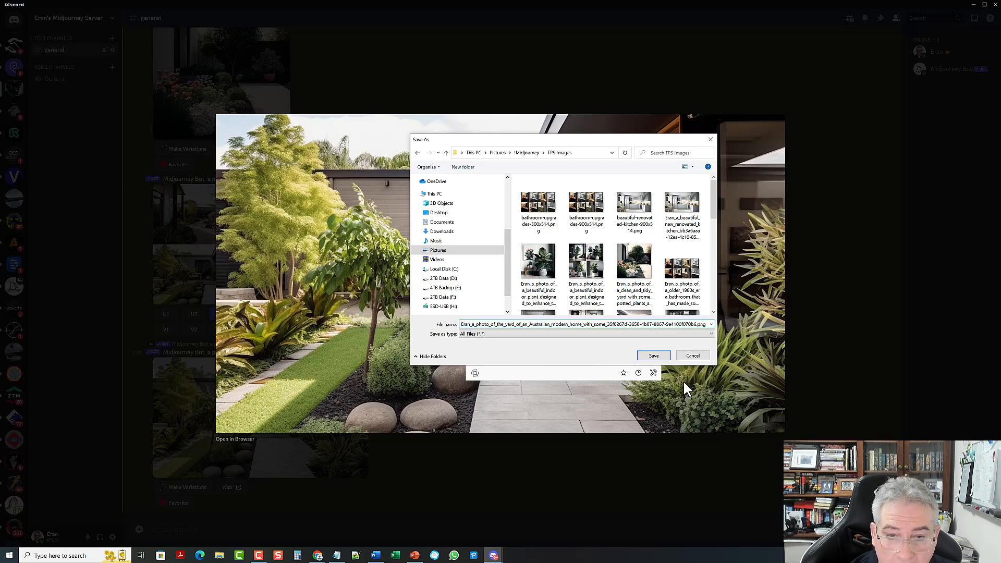
pyautogui.press('Delete')
pyautogui.press('Delete')
pyautogui.press('Delete')
pyautogui.press('Delete')
pyautogui.press('Delete')
pyautogui.press('Delete')
pyautogui.press('Delete')
pyautogui.press('Delete')
pyautogui.press('Delete')
pyautogui.press('Delete')
pyautogui.press('Delete')
pyautogui.press('Delete')
pyautogui.press('Delete')
pyautogui.press('Delete')
pyautogui.press('Delete')
pyautogui.press('Delete')
pyautogui.press('Delete')
pyautogui.press('Delete')
pyautogui.press('Delete')
pyautogui.press('Delete')
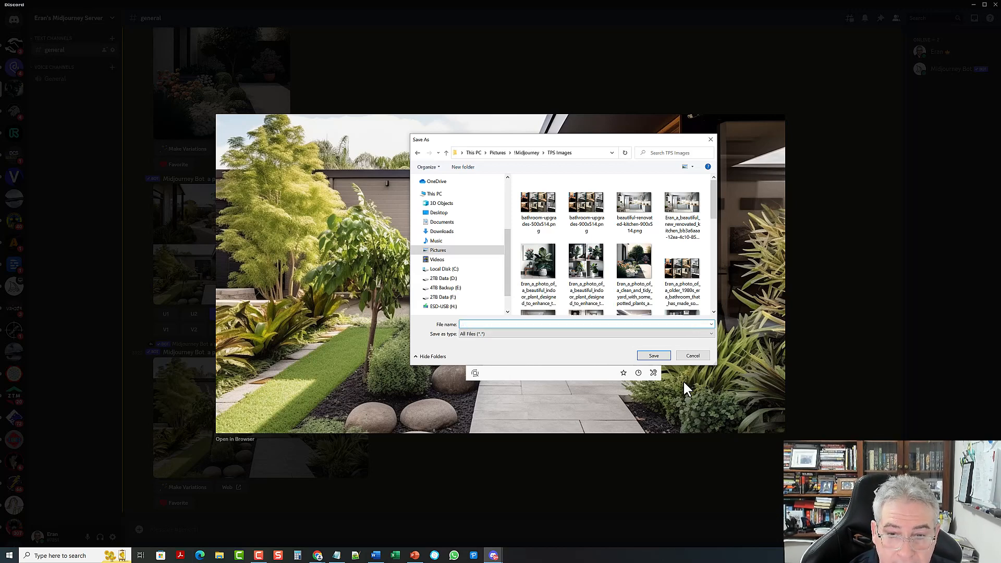
pyautogui.press('Delete')
pyautogui.press('Delete')
pyautogui.press('Delete')
pyautogui.press('Delete')
pyautogui.press('Delete')
pyautogui.press('Delete')
pyautogui.press('Delete')
pyautogui.press('Delete')
pyautogui.press('Delete')
pyautogui.press('Delete')
pyautogui.press('Delete')
pyautogui.press('Delete')
pyautogui.press('Delete')
pyautogui.press('Delete')
pyautogui.press('Delete')
pyautogui.press('Delete')
pyautogui.press('Delete')
pyautogui.press('Delete')
pyautogui.press('Delete')
pyautogui.press('Delete')
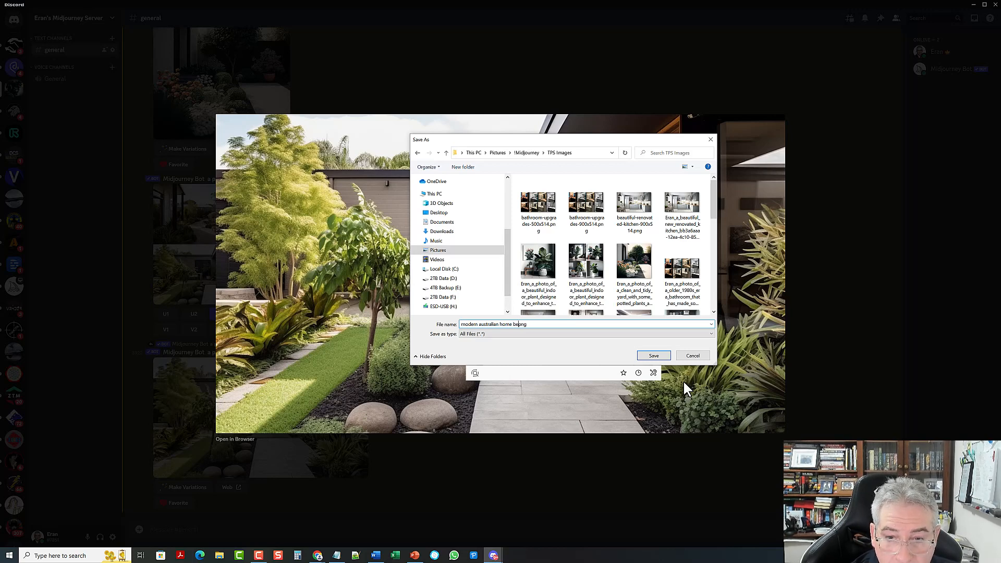
pyautogui.write('iful gard')
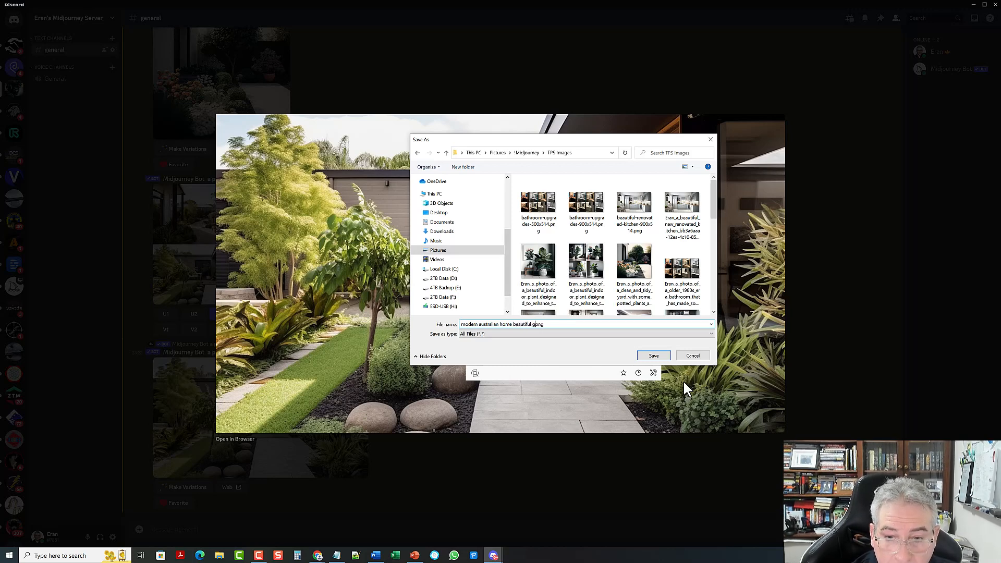
pyautogui.write('en')
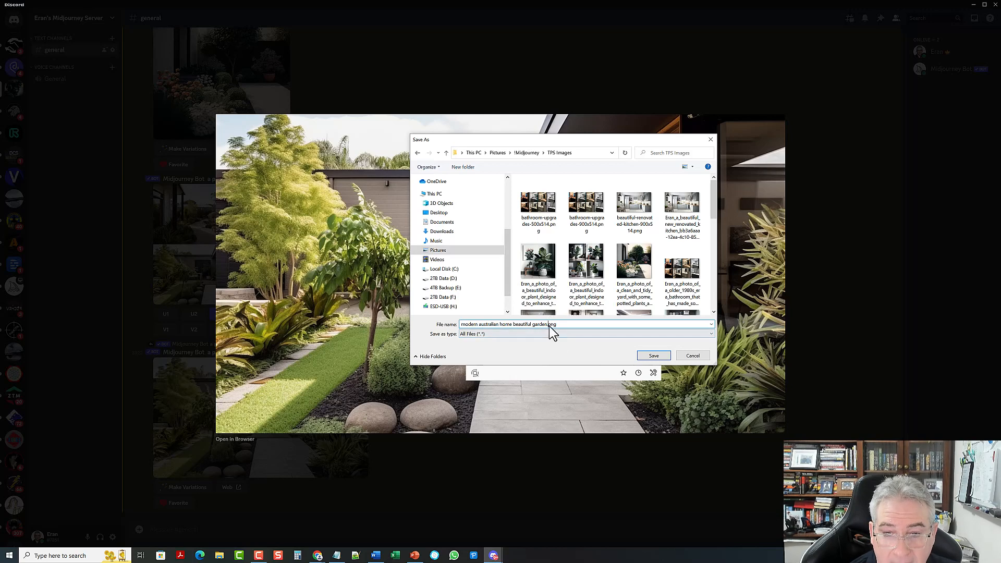
pyautogui.click(654, 355)
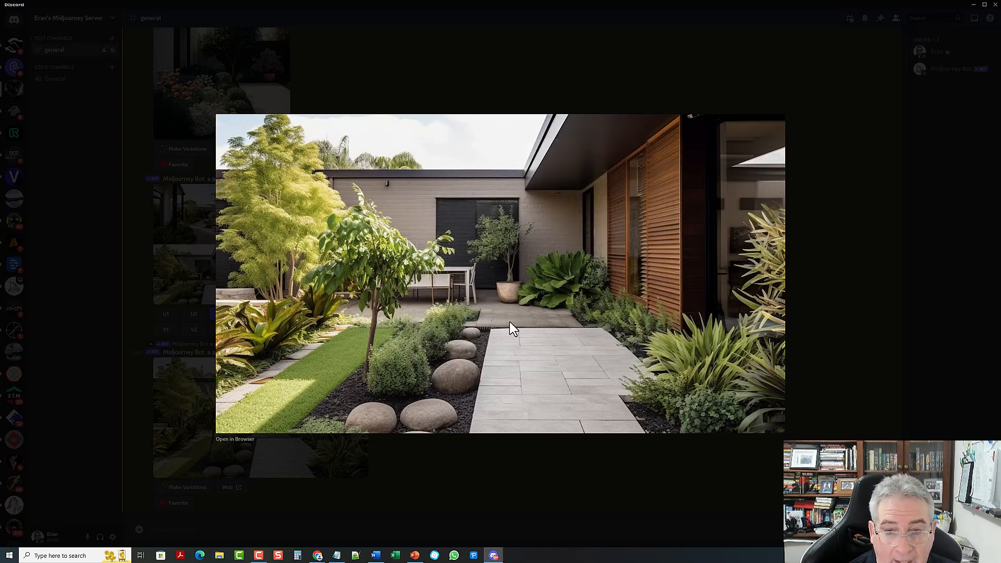
# Step: Upscale images 1, 2 and 4 of the Australian modern home grid with U1, U2 and U4
pyautogui.click(546, 448)
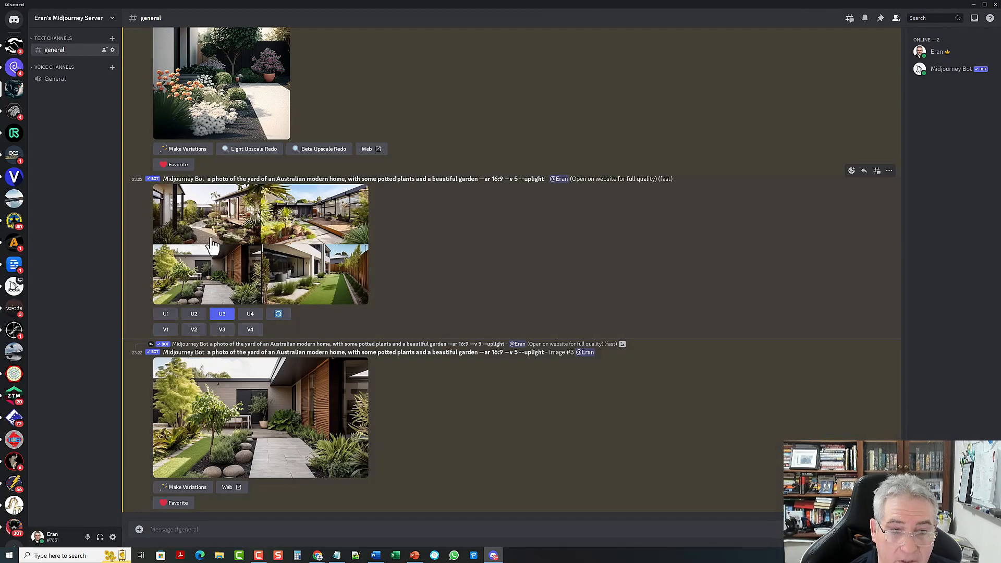
pyautogui.click(165, 315)
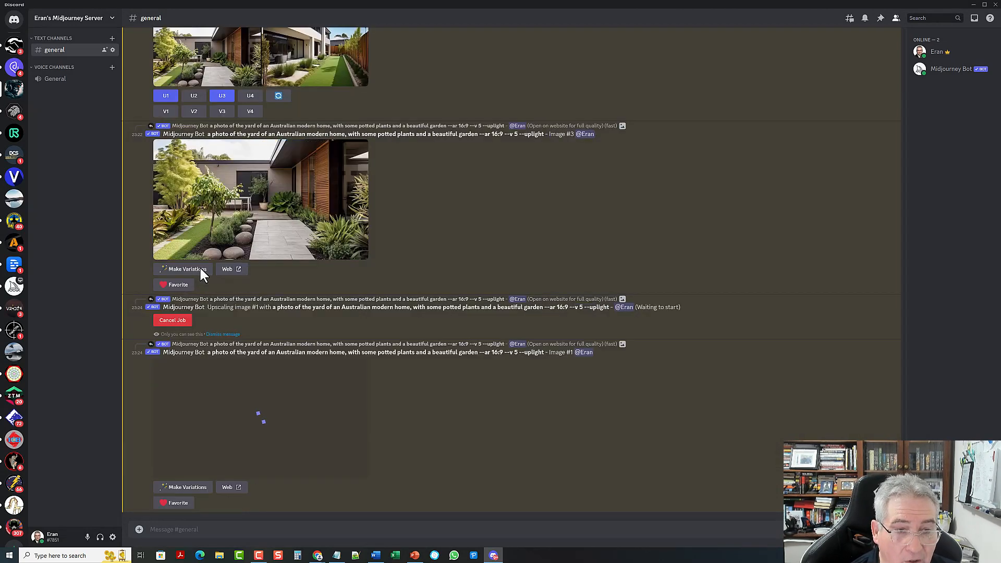
pyautogui.scroll(4, 204, 275)
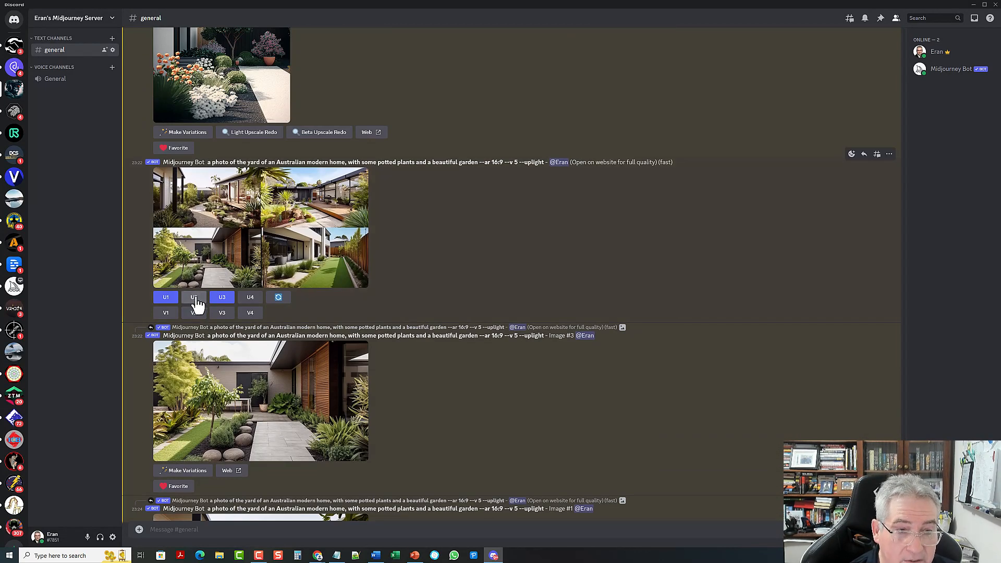
pyautogui.click(197, 301)
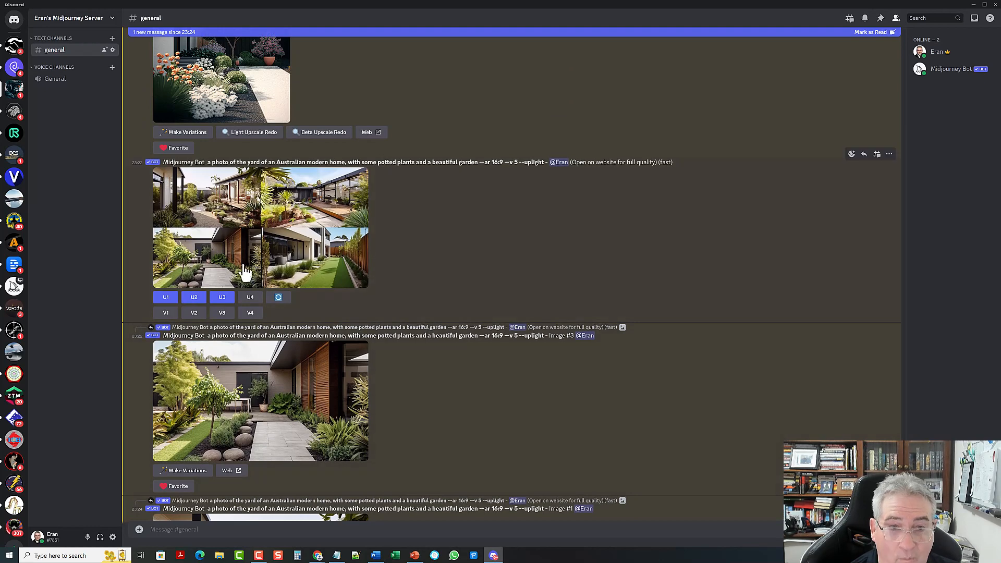
pyautogui.click(255, 302)
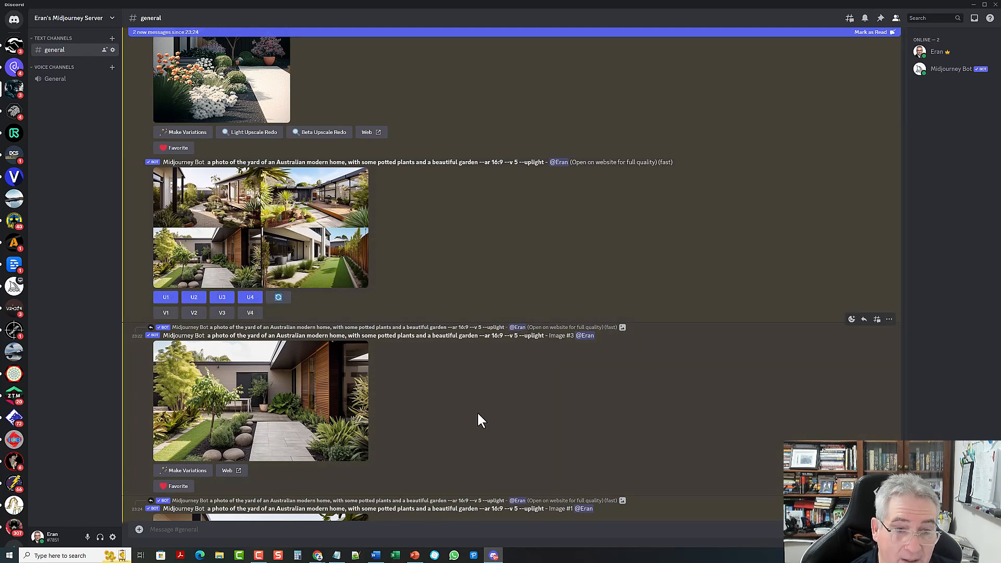
pyautogui.scroll(-6, 470, 386)
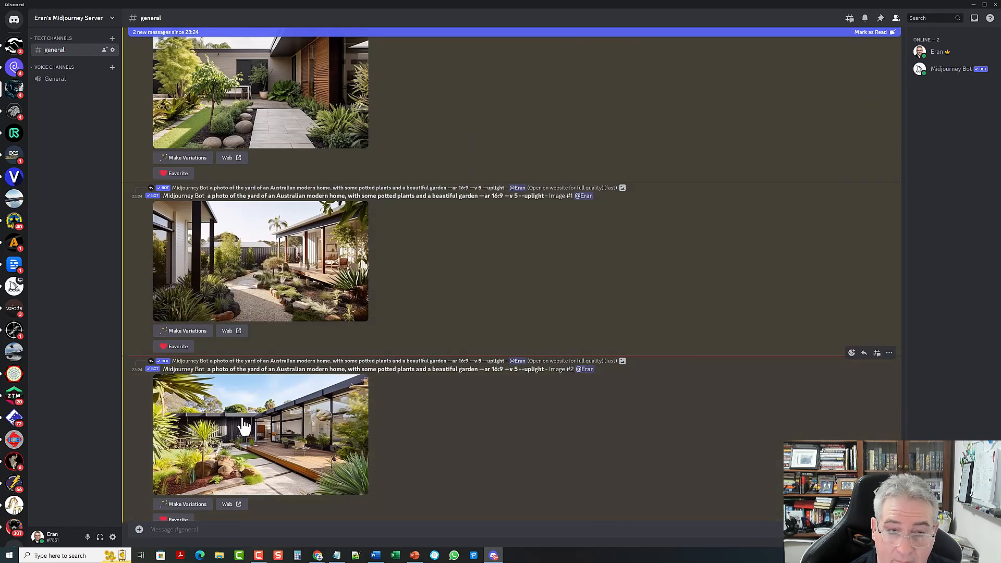
pyautogui.scroll(-4, 246, 417)
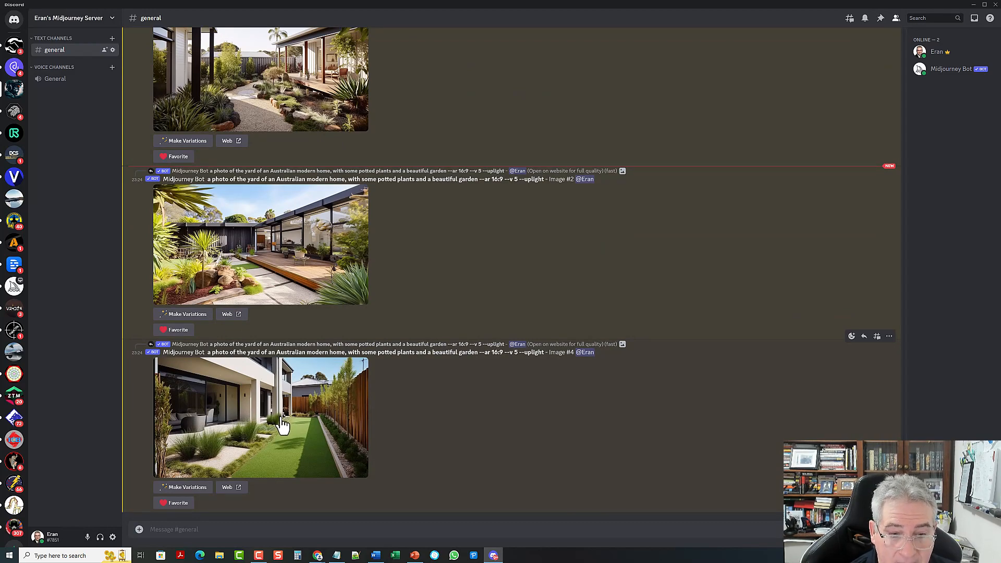
pyautogui.scroll(4, 289, 427)
pyautogui.scroll(5, 289, 427)
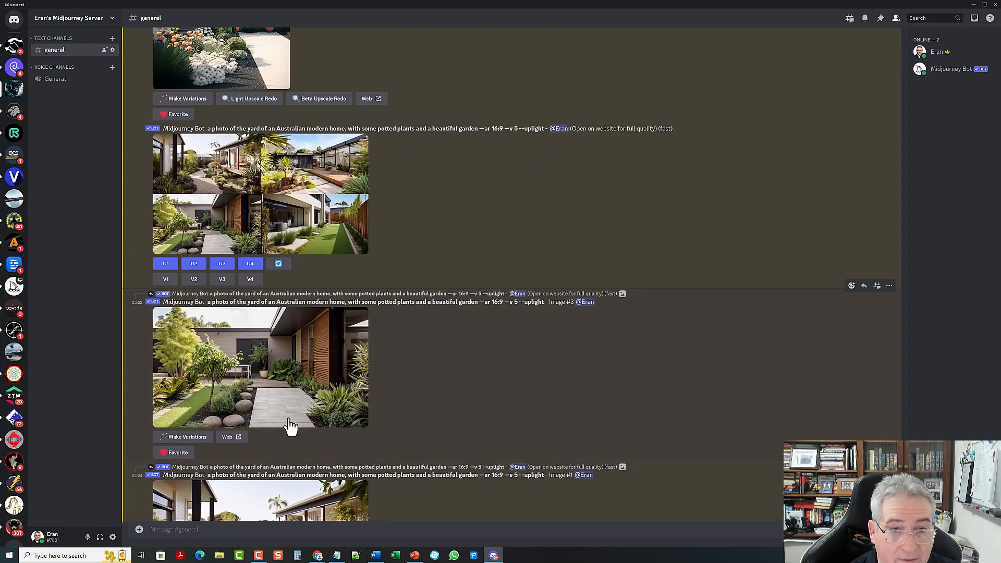
pyautogui.scroll(8, 292, 425)
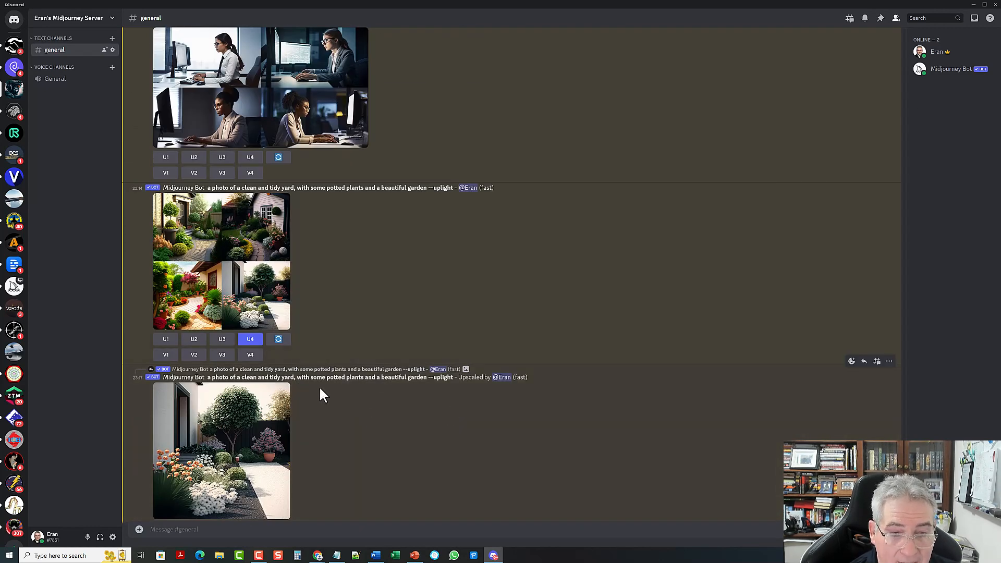
# Step: Select the '--ar 16:9' parameter in the prompt text
pyautogui.scroll(-1, 426, 442)
pyautogui.scroll(-5, 427, 442)
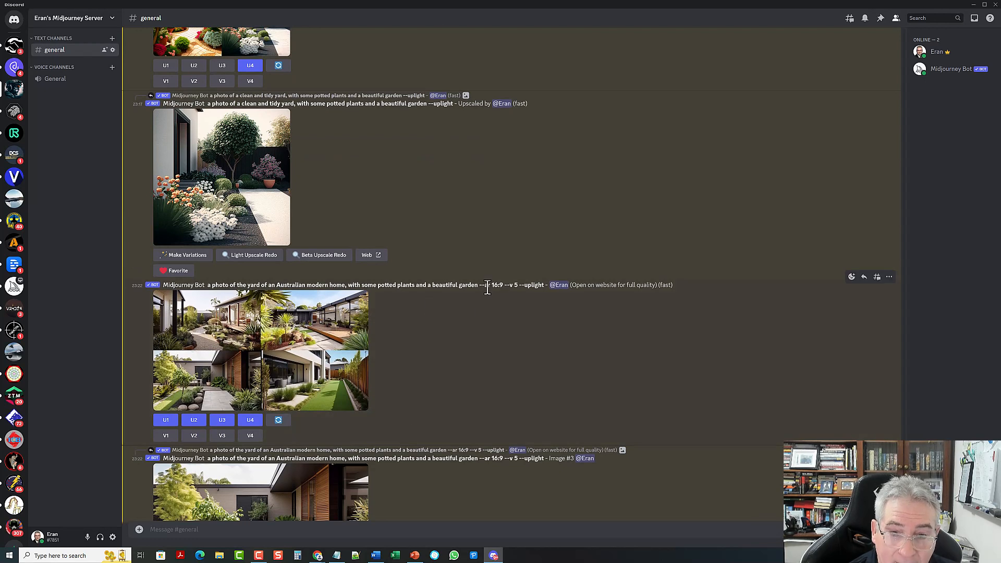
pyautogui.moveTo(479, 287); pyautogui.dragTo(503, 286)
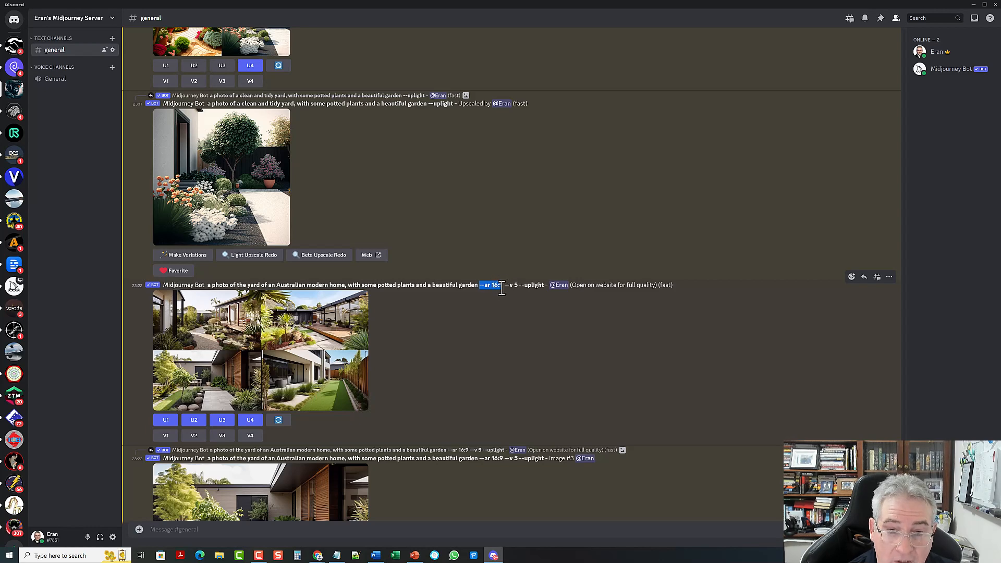
pyautogui.click(507, 289)
pyautogui.moveTo(504, 289); pyautogui.dragTo(477, 288)
# Step: Preview the earlier tidy-yard image grid, then minimise Discord to reveal Chrome
pyautogui.scroll(5, 369, 387)
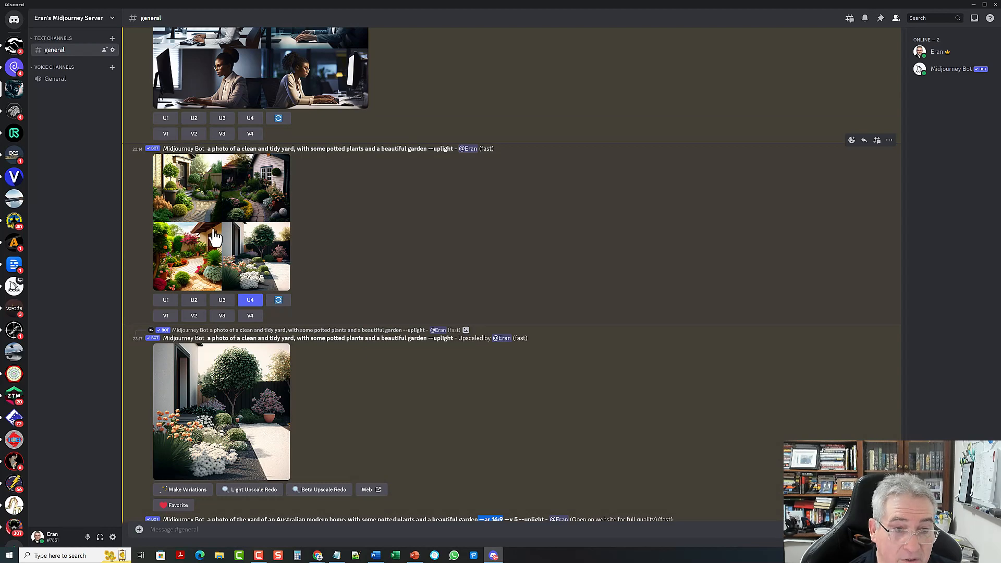
pyautogui.click(215, 232)
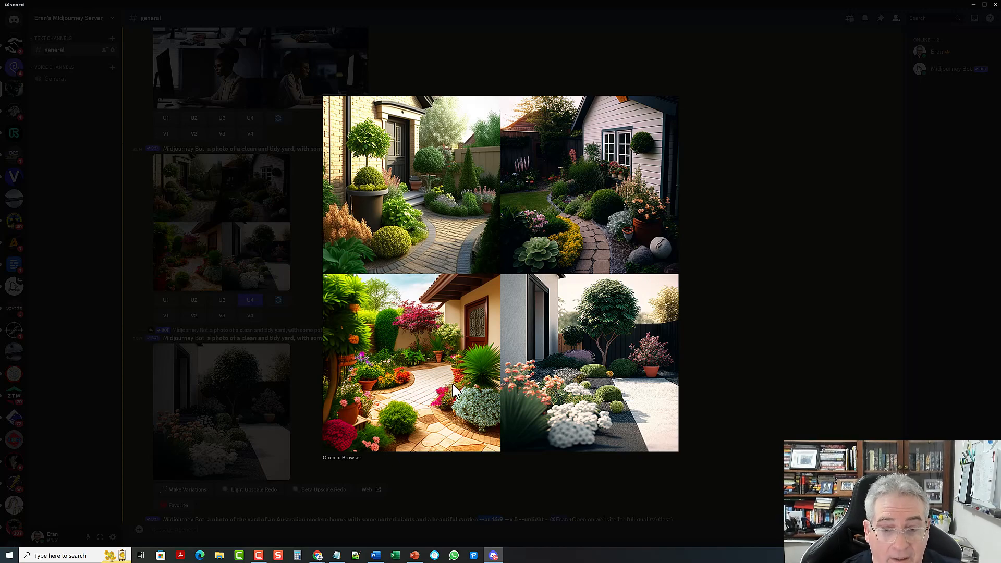
pyautogui.click(731, 330)
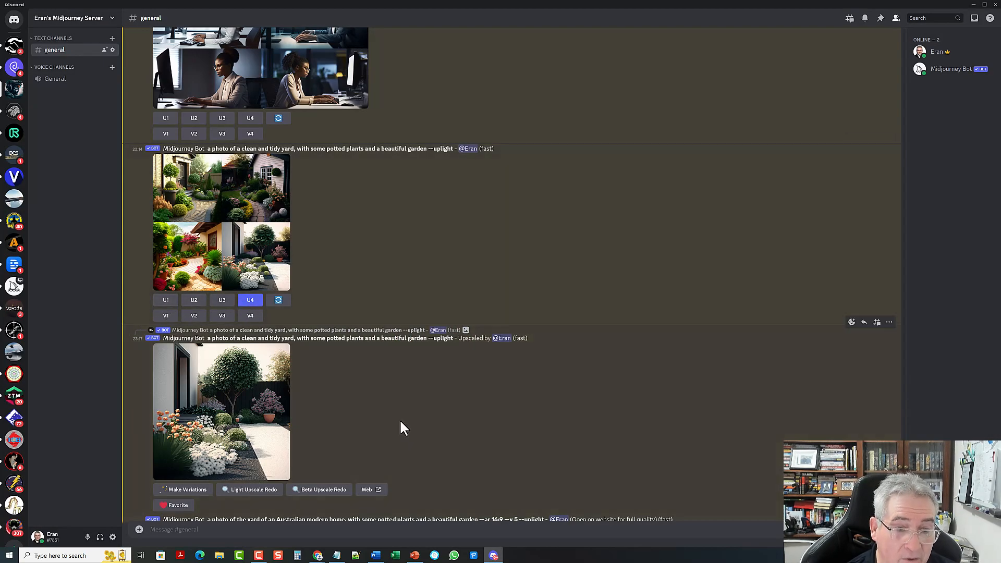
pyautogui.scroll(-15, 401, 426)
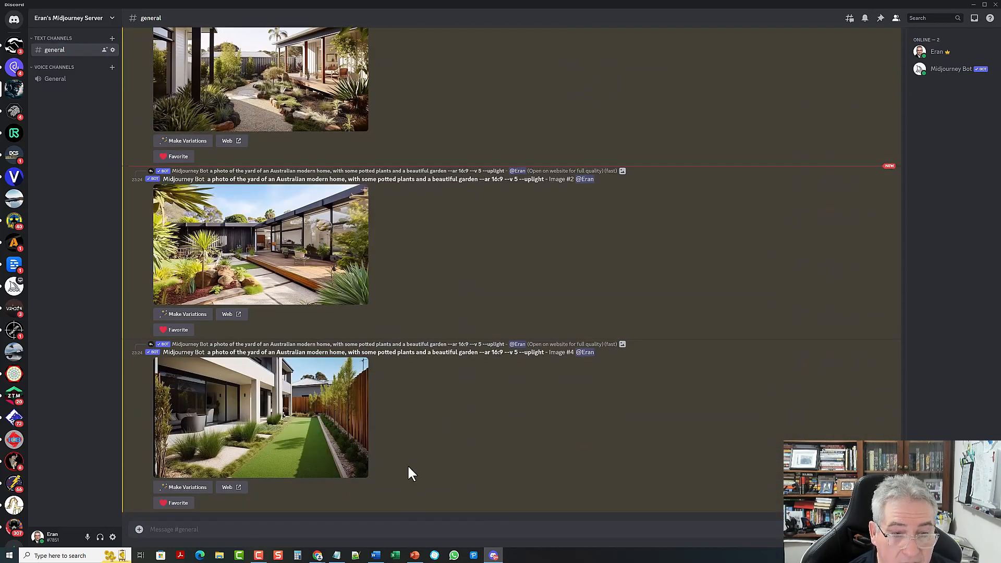
pyautogui.click(974, 5)
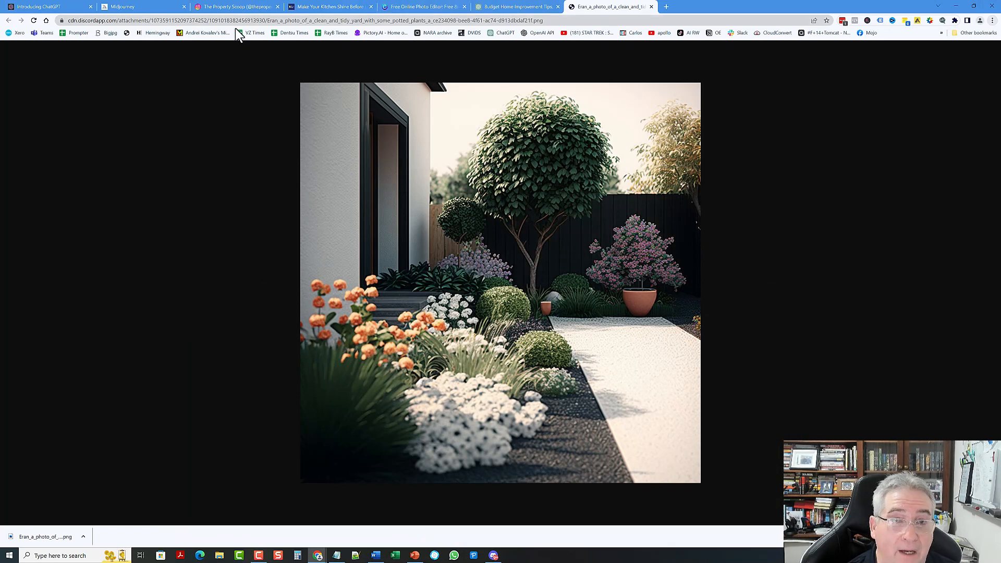
# Step: Change the kitchen blog tab's address to thepropertyscoop.com/wp-admin and load it
pyautogui.click(311, 10)
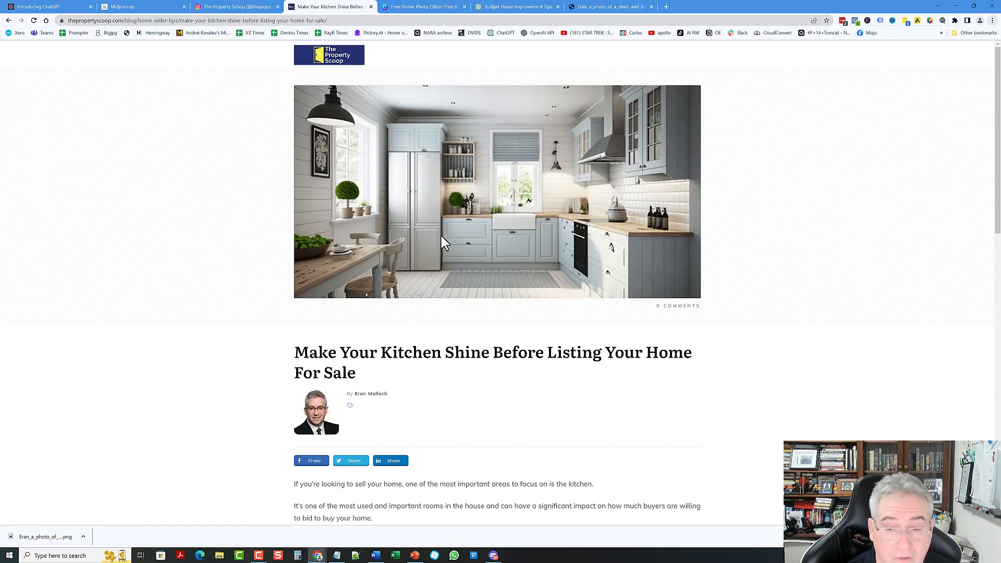
pyautogui.click(123, 20)
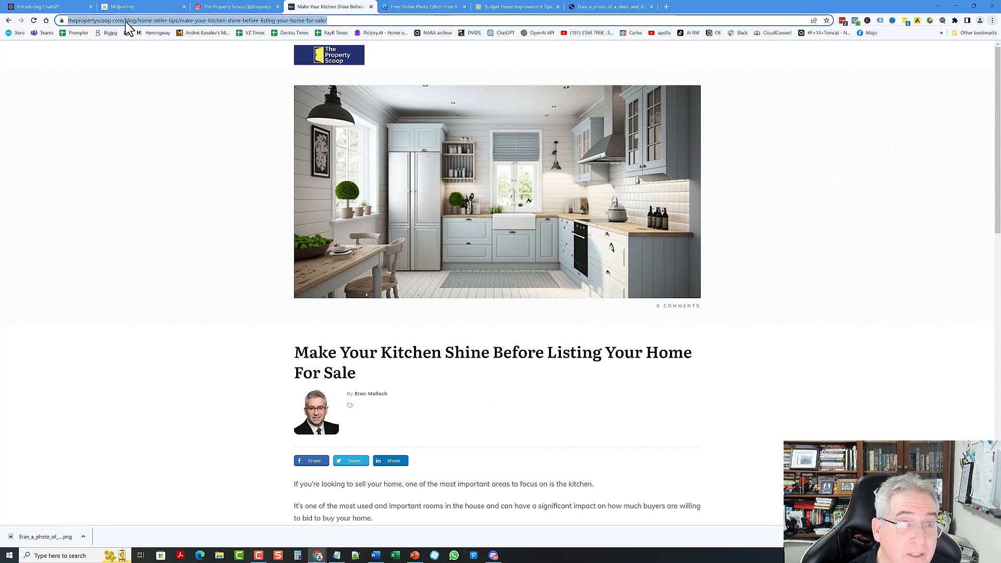
pyautogui.click(147, 54)
pyautogui.press('Delete')
pyautogui.press('Delete')
pyautogui.press('Delete')
pyautogui.press('Delete')
pyautogui.press('Delete')
pyautogui.press('Delete')
pyautogui.press('Delete')
pyautogui.press('Delete')
pyautogui.press('Delete')
pyautogui.press('Delete')
pyautogui.press('Delete')
pyautogui.press('Delete')
pyautogui.press('Delete')
pyautogui.press('Delete')
pyautogui.press('Delete')
pyautogui.press('Delete')
pyautogui.press('Delete')
pyautogui.press('Delete')
pyautogui.press('Delete')
pyautogui.press('Delete')
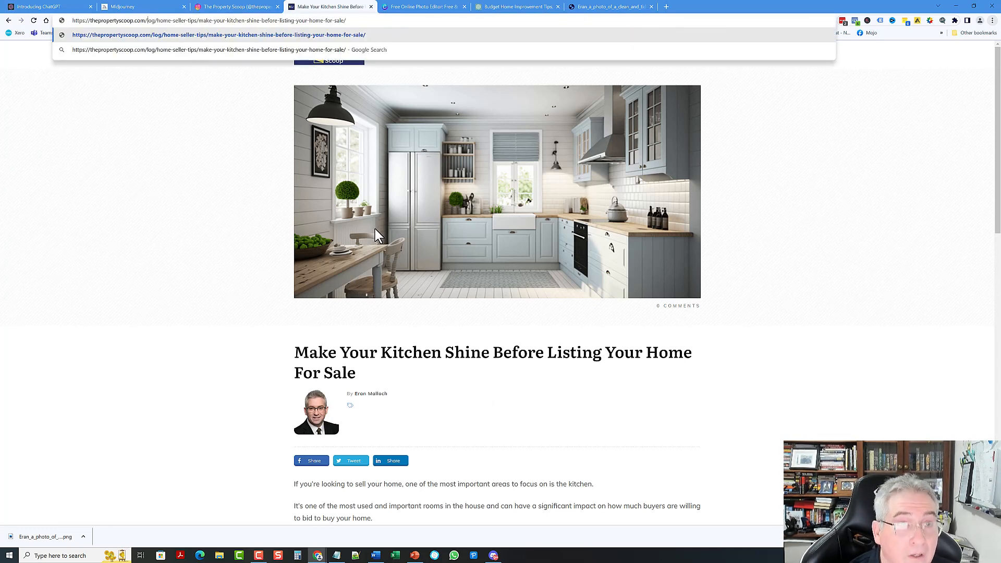
pyautogui.press('Delete')
pyautogui.press('Delete')
pyautogui.press('Delete')
pyautogui.press('Delete')
pyautogui.press('Delete')
pyautogui.press('Delete')
pyautogui.press('Delete')
pyautogui.press('Delete')
pyautogui.press('Delete')
pyautogui.press('Delete')
pyautogui.press('Delete')
pyautogui.press('Delete')
pyautogui.press('Delete')
pyautogui.press('Delete')
pyautogui.press('Delete')
pyautogui.press('Delete')
pyautogui.press('Delete')
pyautogui.press('Delete')
pyautogui.press('Delete')
pyautogui.press('Delete')
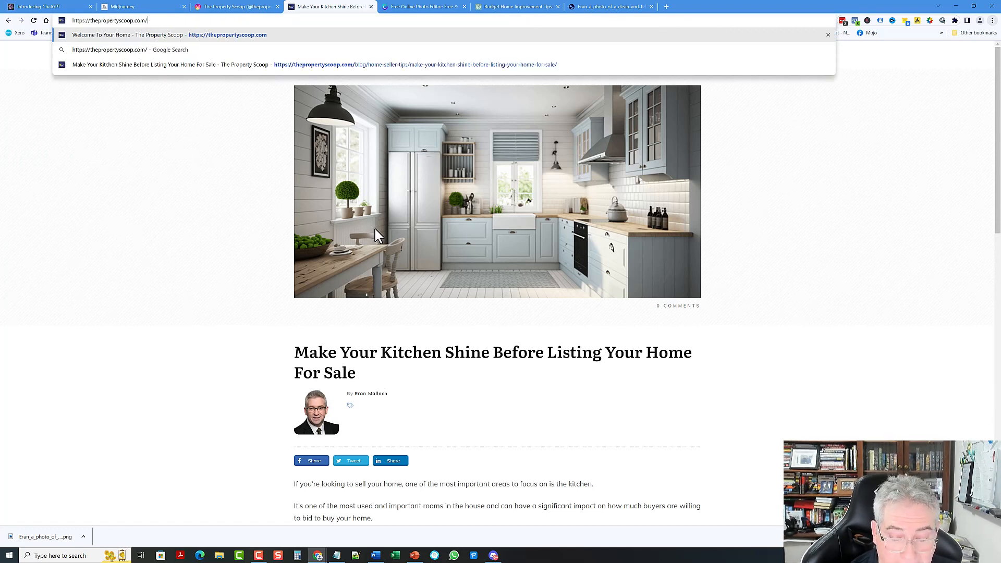
pyautogui.write('wp')
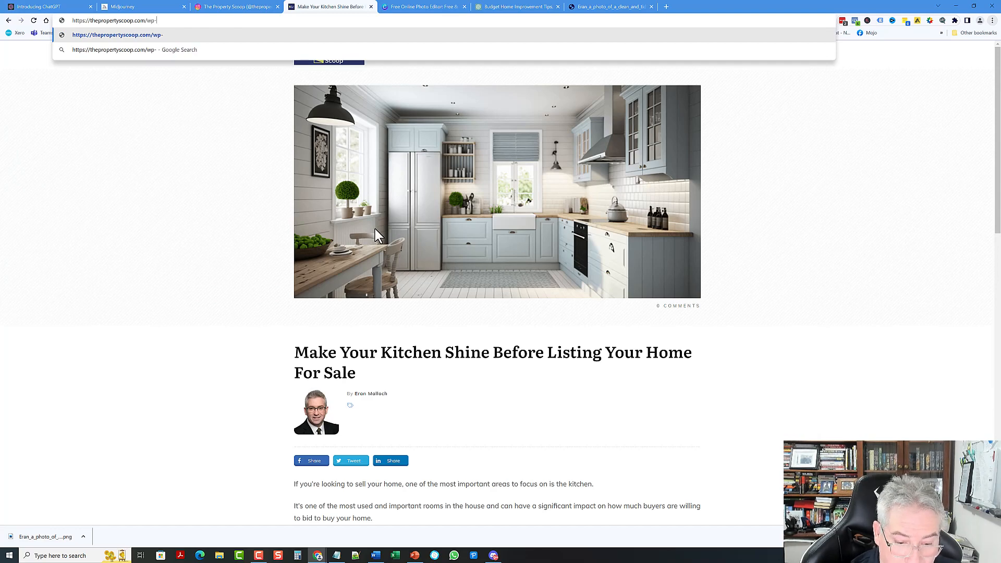
pyautogui.write('-admin')
pyautogui.press('Return')
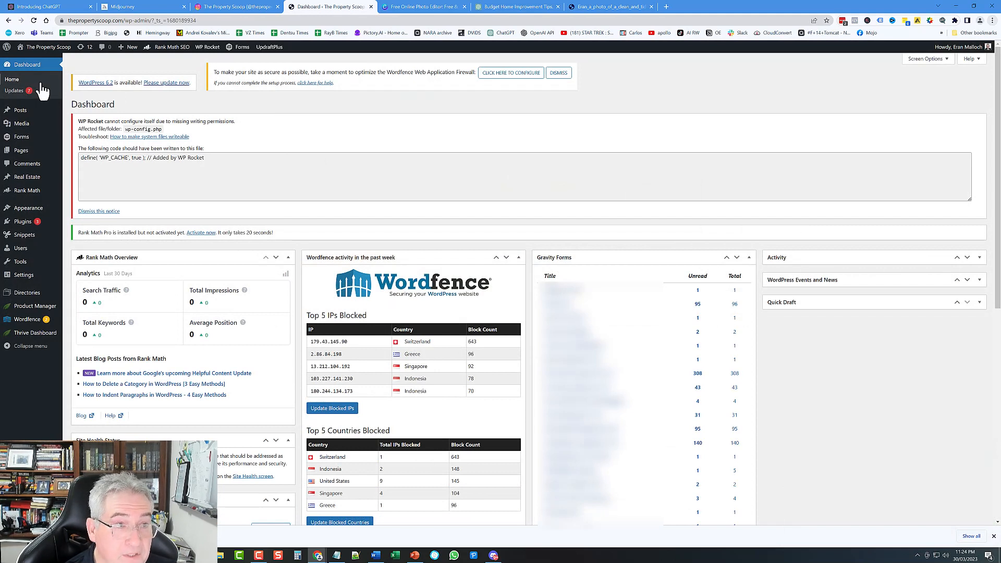
# Step: Open Posts > All Posts and choose Add New to start a new post
pyautogui.moveTo(20, 117)
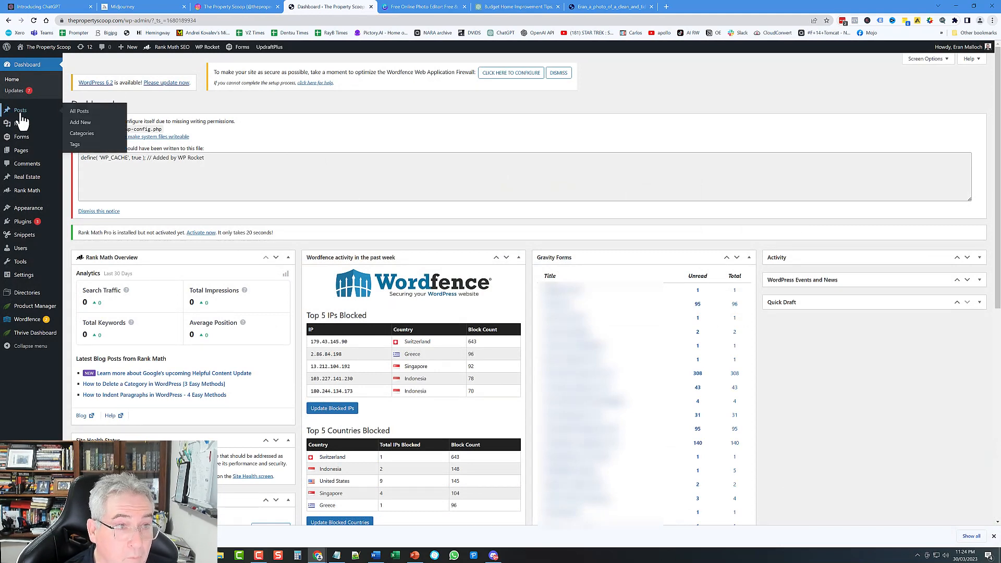
pyautogui.click(79, 112)
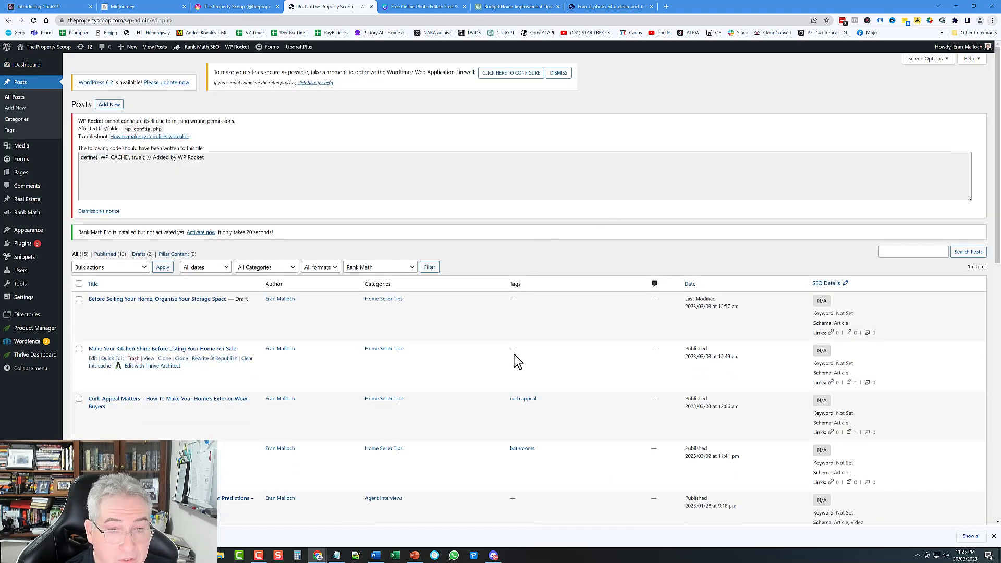
pyautogui.click(116, 106)
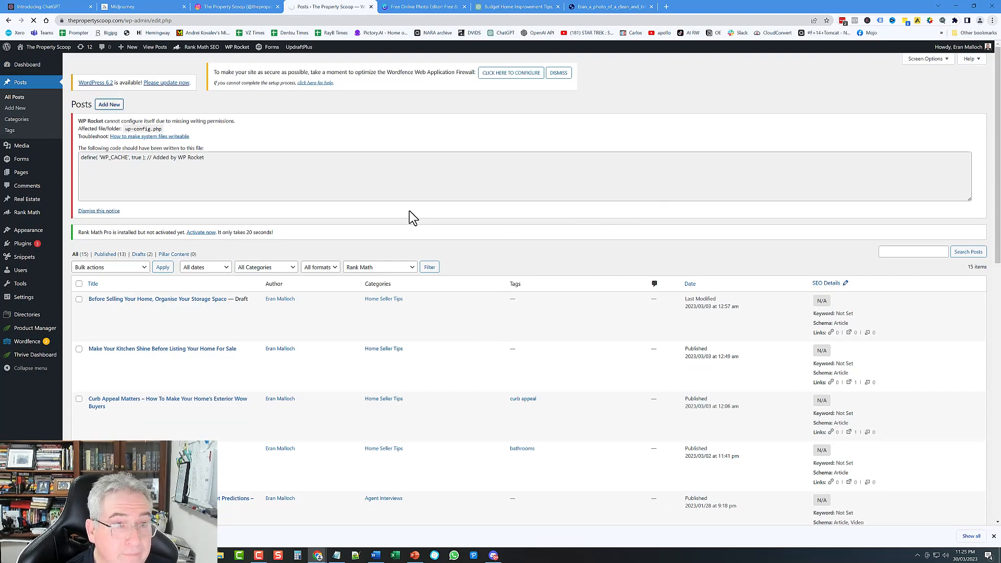
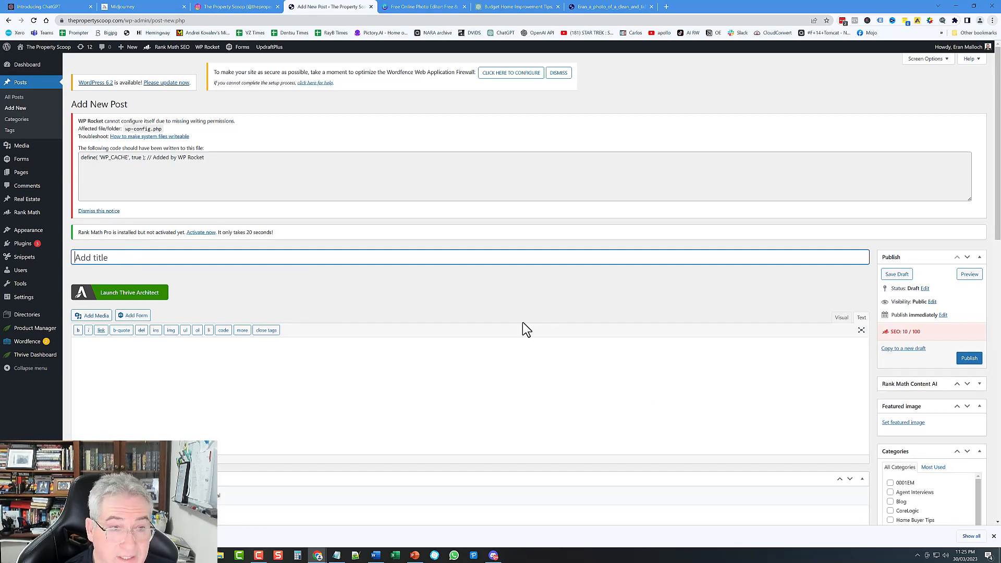
# Step: Dismiss the WP Rocket warning notice at the top of the Add New Post editor
pyautogui.scroll(-2, 531, 313)
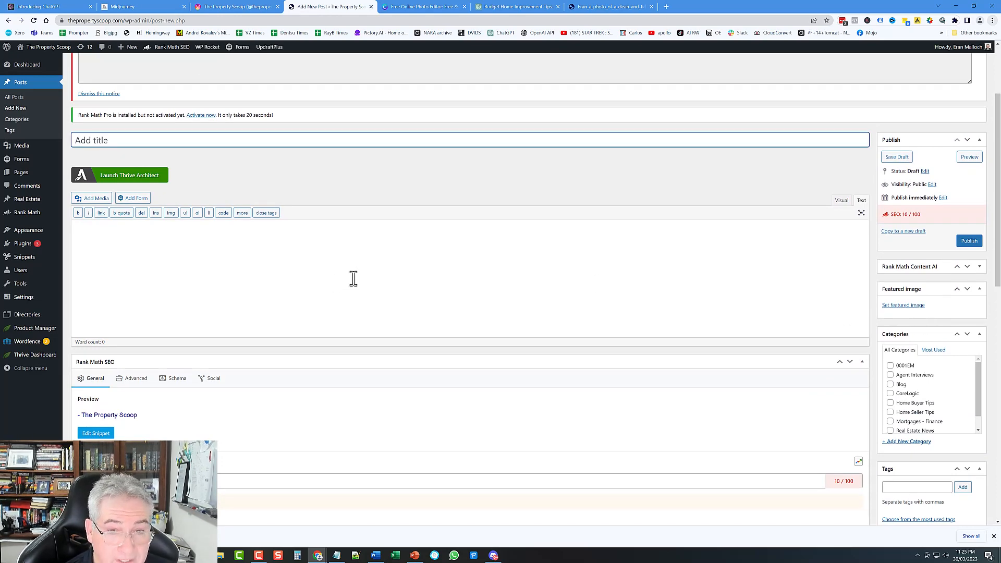
pyautogui.scroll(2, 358, 284)
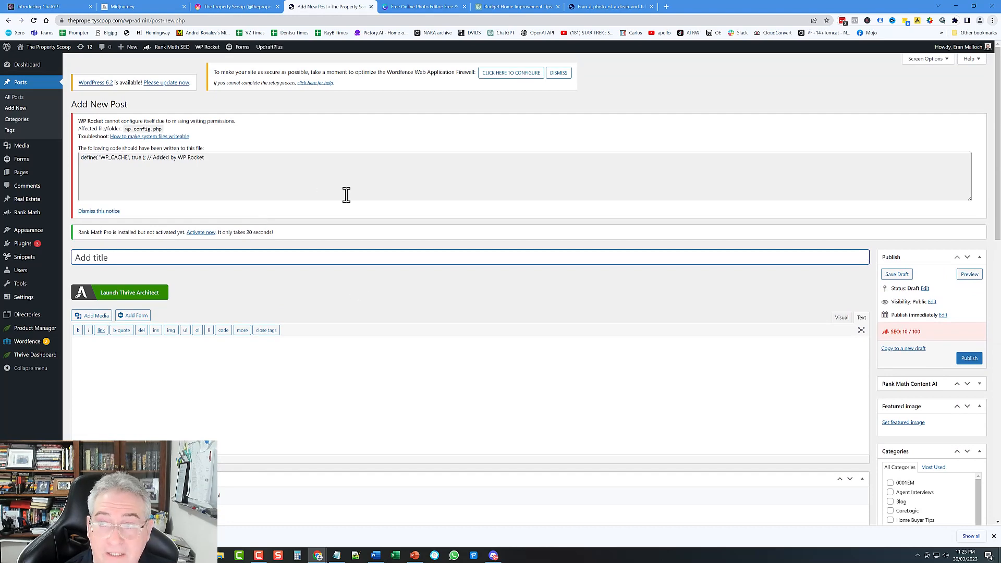
pyautogui.click(105, 211)
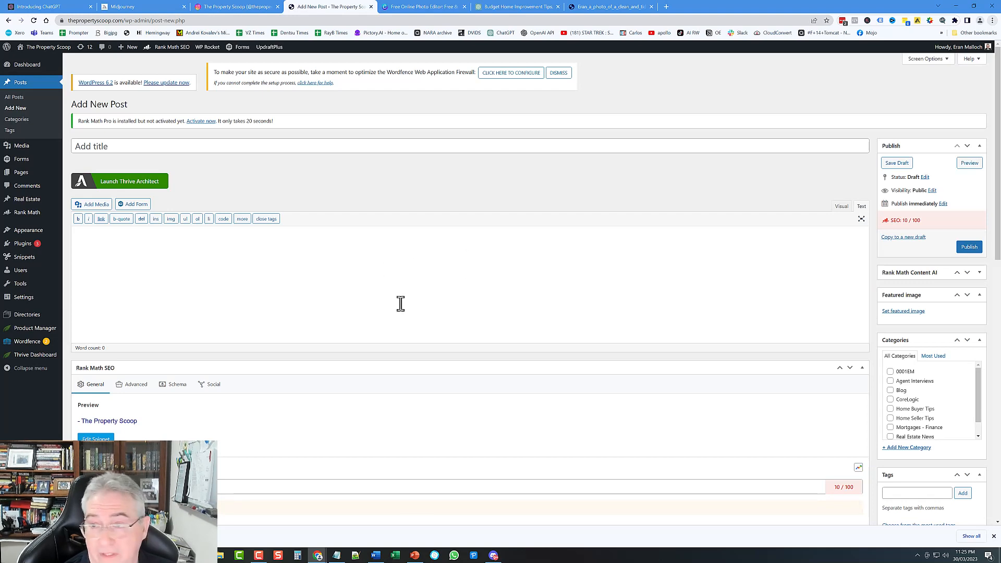
# Step: Upload 'modern australian home beautiful garden.png' and set it as the post's featured image
pyautogui.click(901, 312)
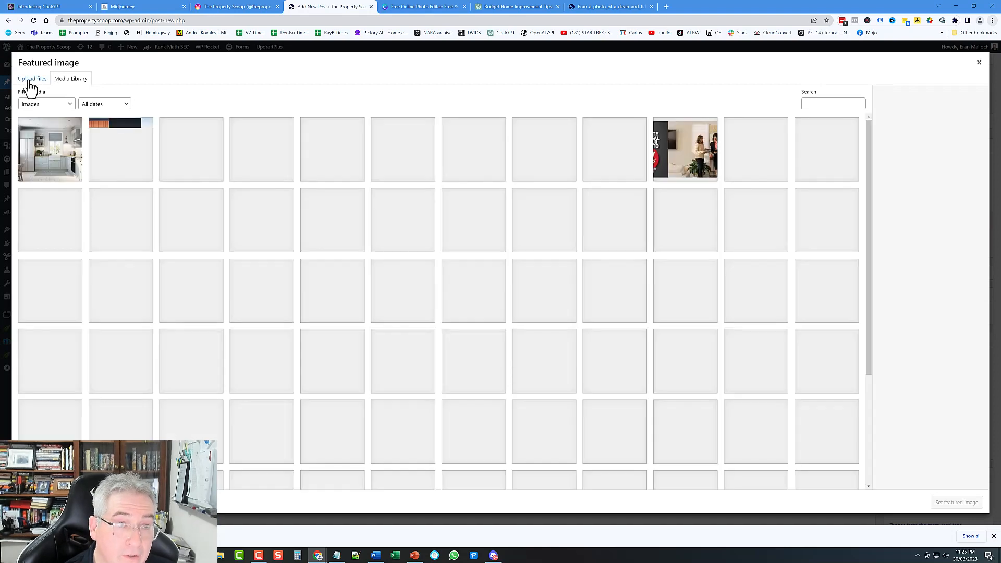
pyautogui.click(31, 86)
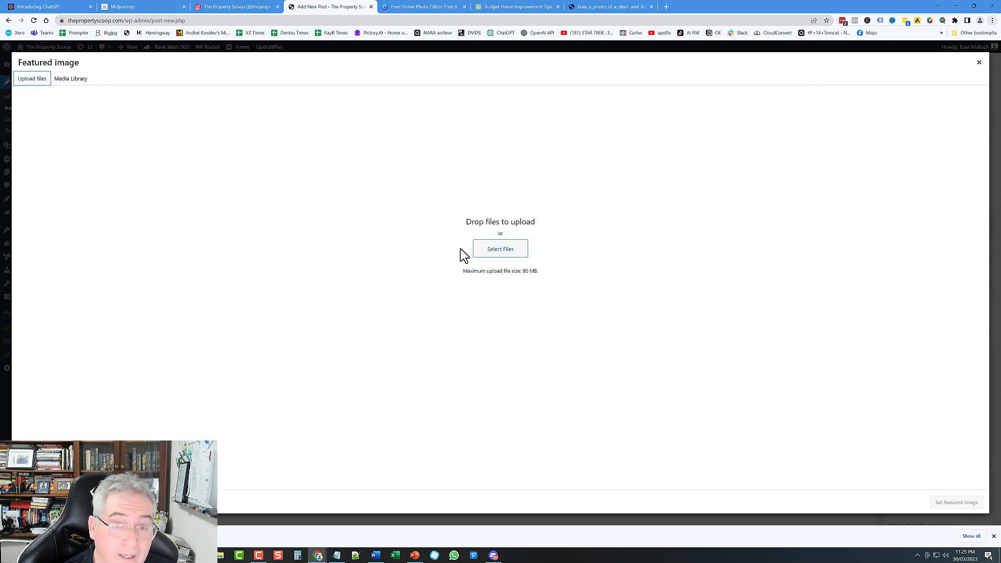
pyautogui.click(511, 255)
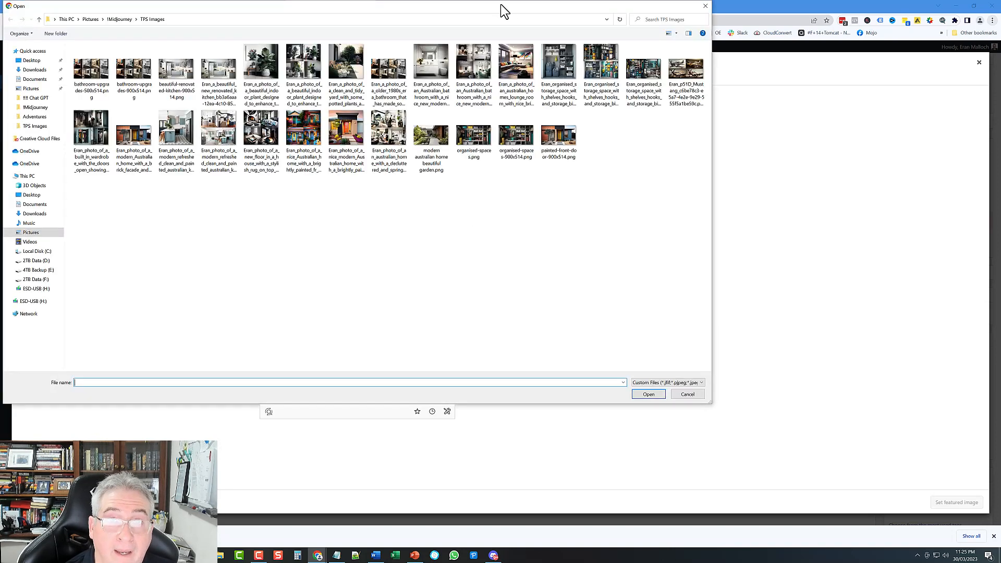
pyautogui.moveTo(505, 10); pyautogui.dragTo(594, 52)
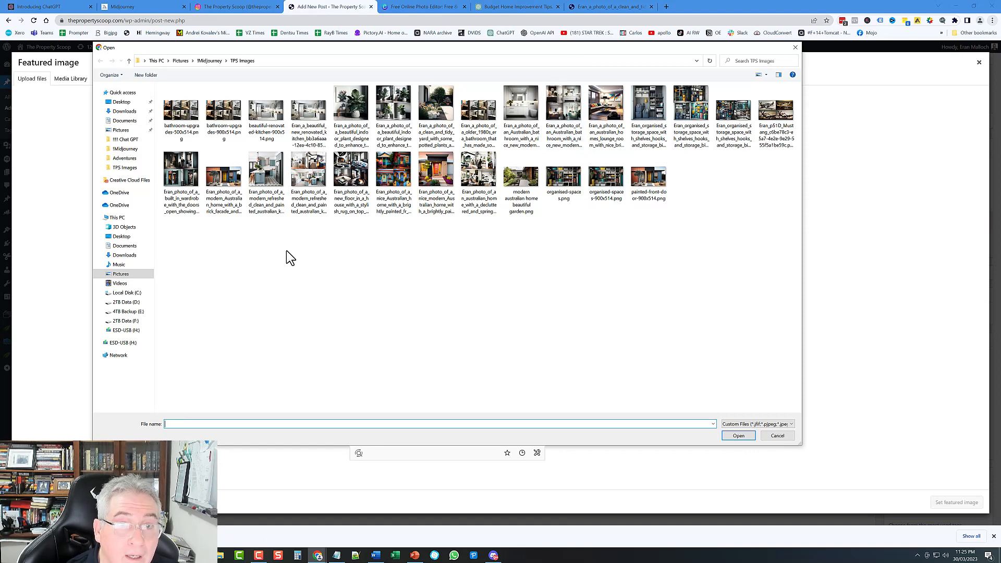
pyautogui.click(767, 75)
pyautogui.click(784, 59)
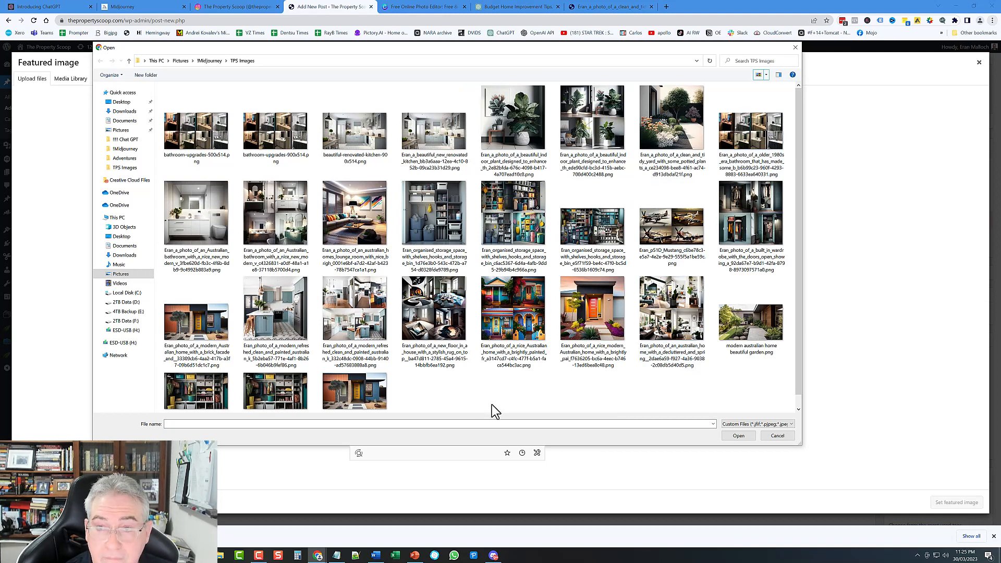
pyautogui.click(762, 324)
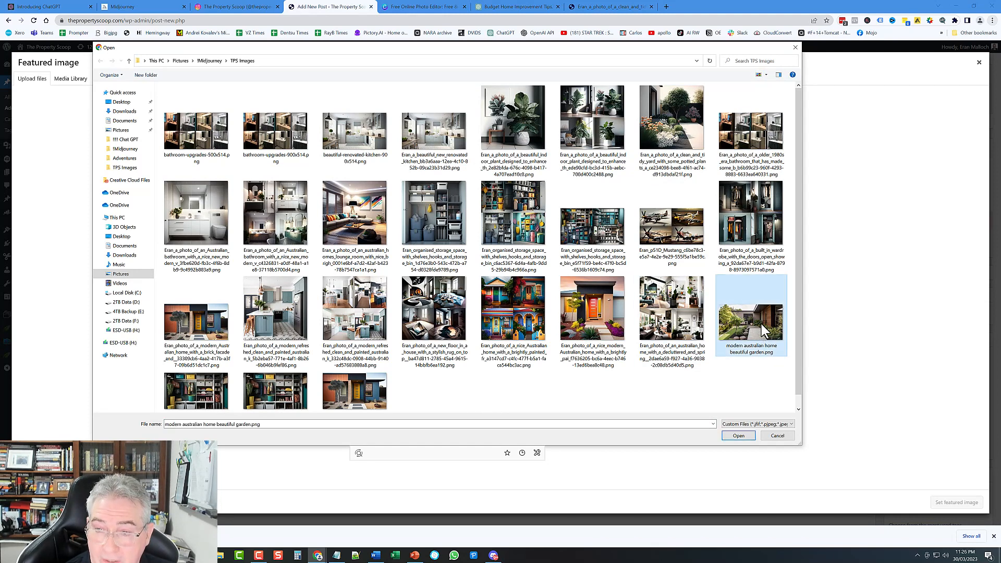
pyautogui.click(738, 436)
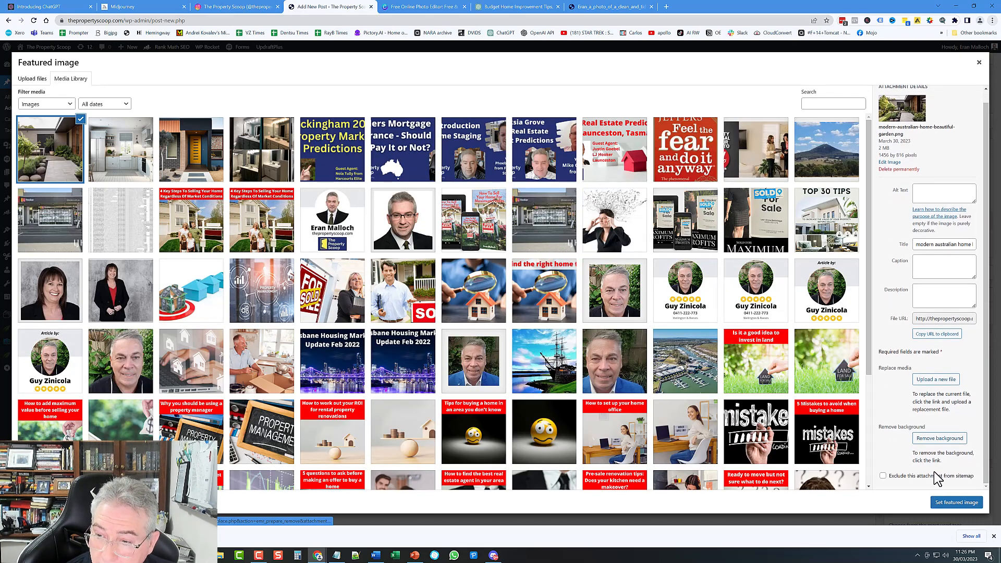
pyautogui.scroll(-1, 930, 462)
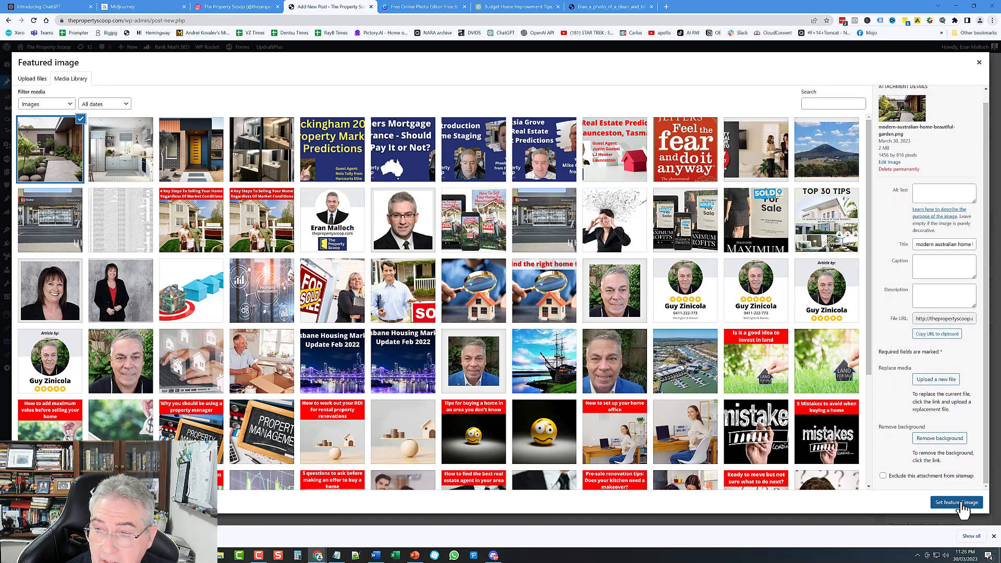
pyautogui.click(957, 503)
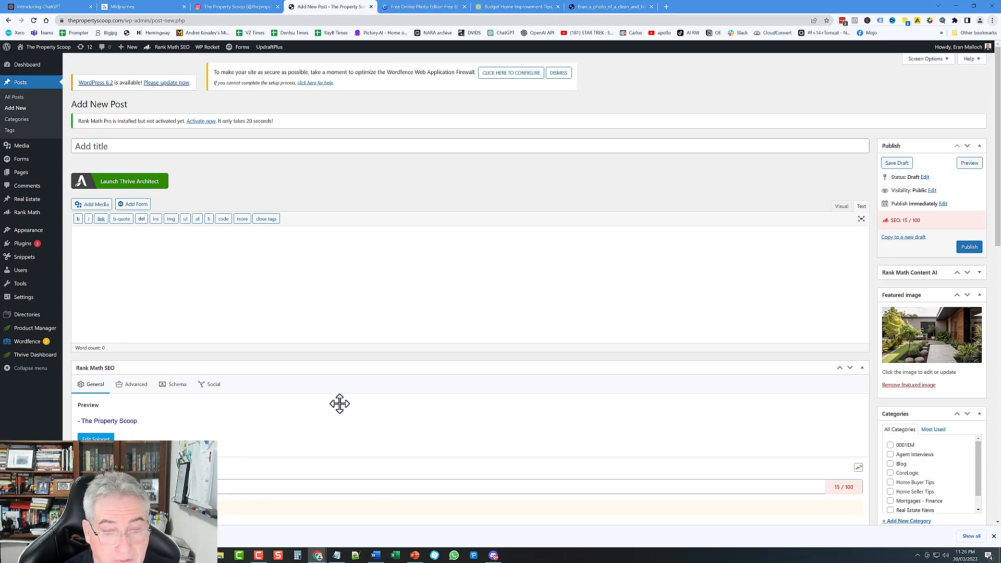
# Step: Copy the Word tips document's blog text from after 'Blog:' through 'today!'
pyautogui.click(376, 556)
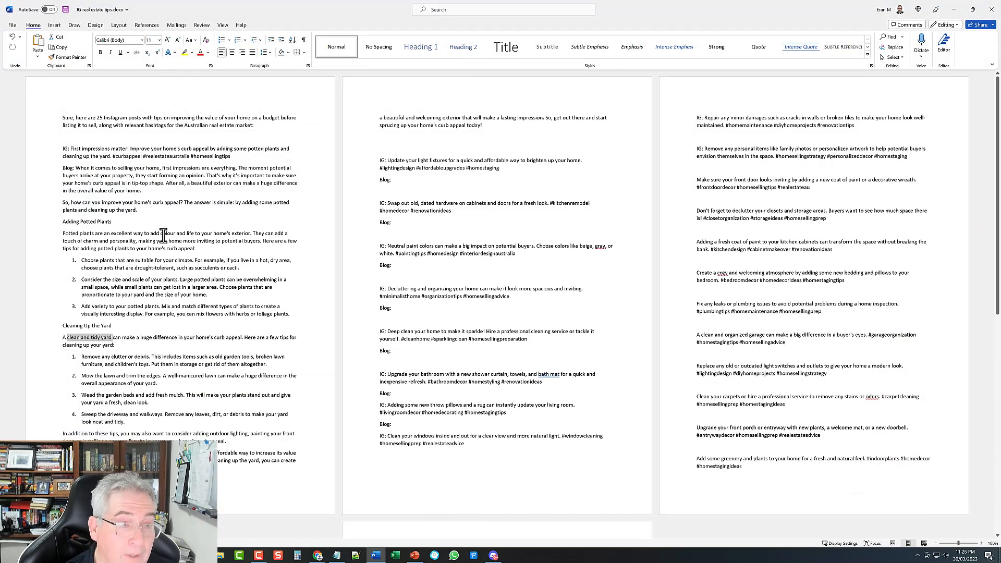
pyautogui.click(83, 245)
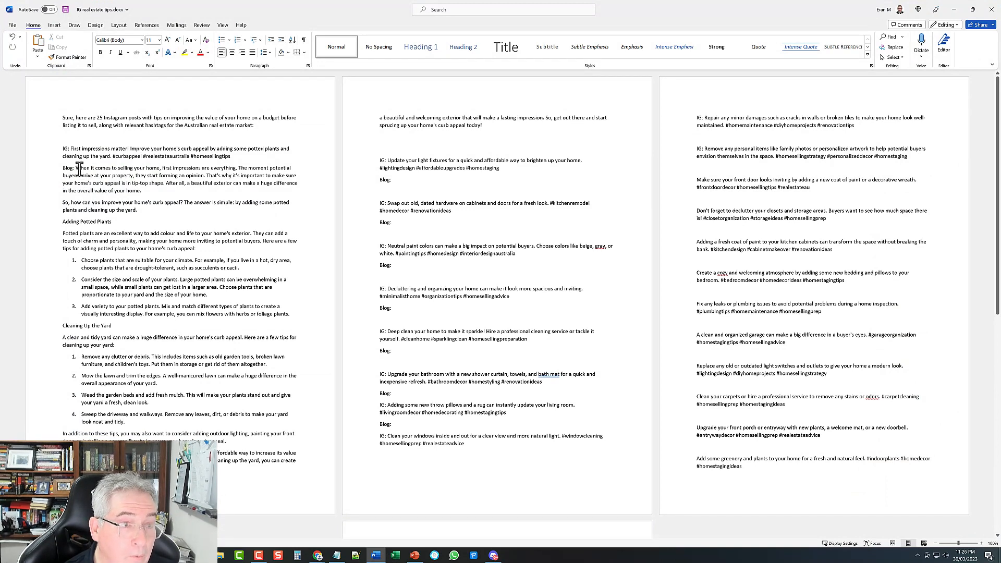
pyautogui.doubleClick(72, 169)
pyautogui.click(77, 169)
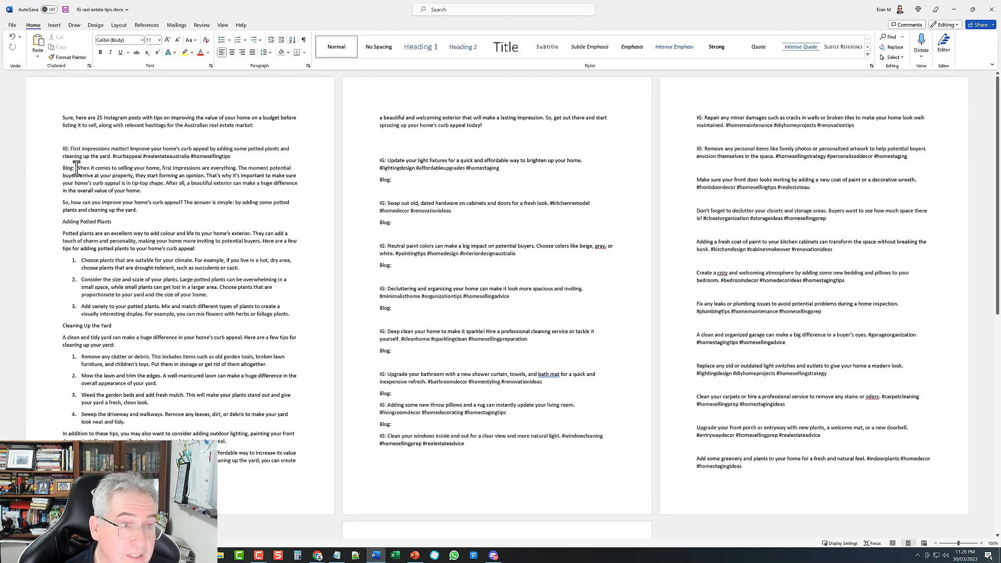
pyautogui.moveTo(76, 168); pyautogui.dragTo(518, 127)
pyautogui.rightClick(455, 122)
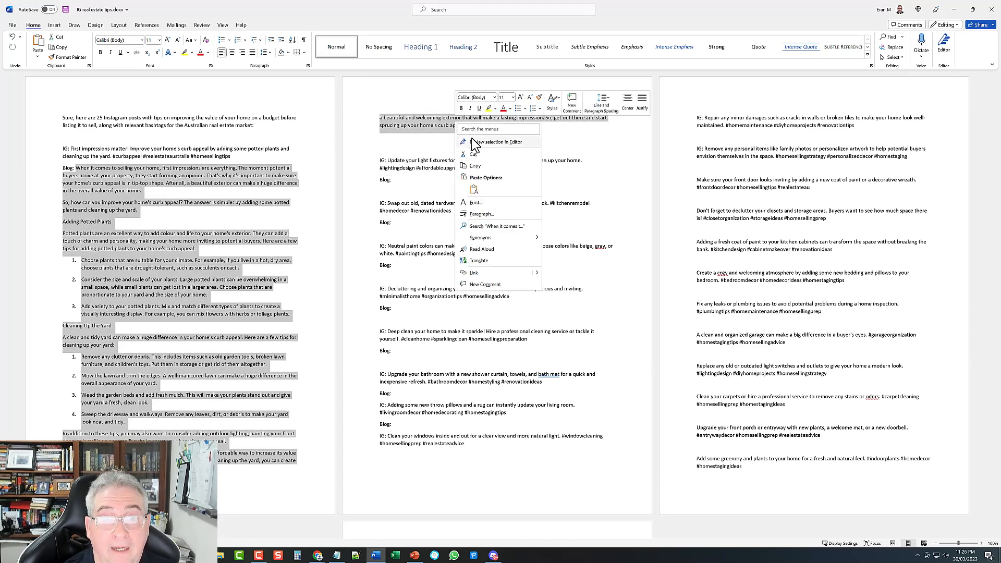
pyautogui.click(476, 166)
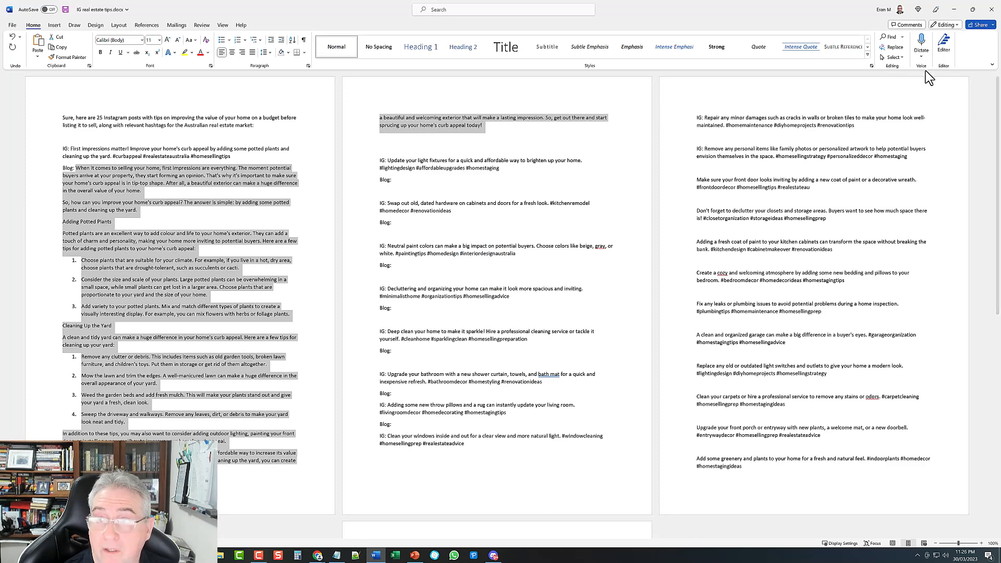
pyautogui.click(896, 114)
pyautogui.click(957, 9)
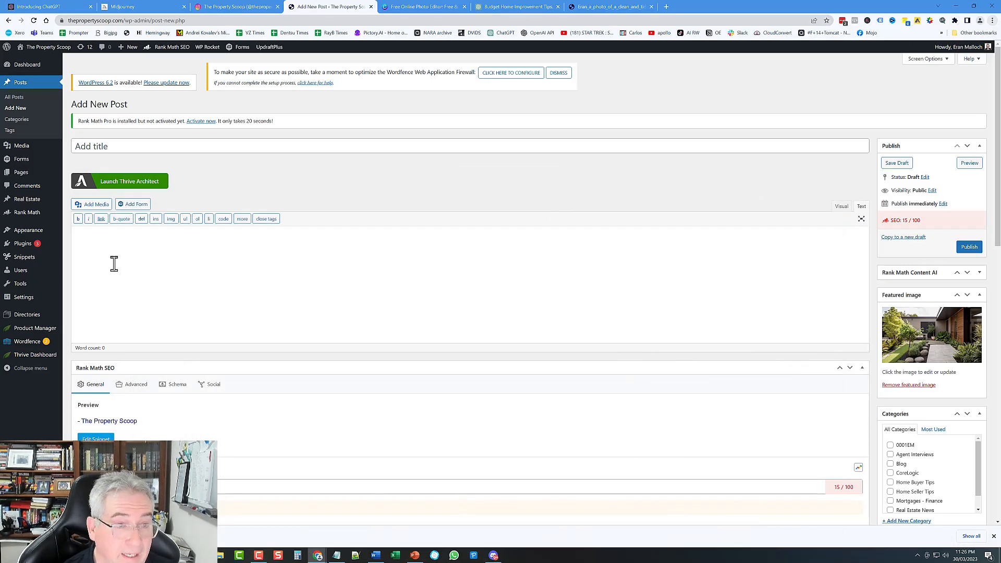
# Step: Paste the copied article into the post body and toggle between Visual and Text views
pyautogui.rightClick(122, 238)
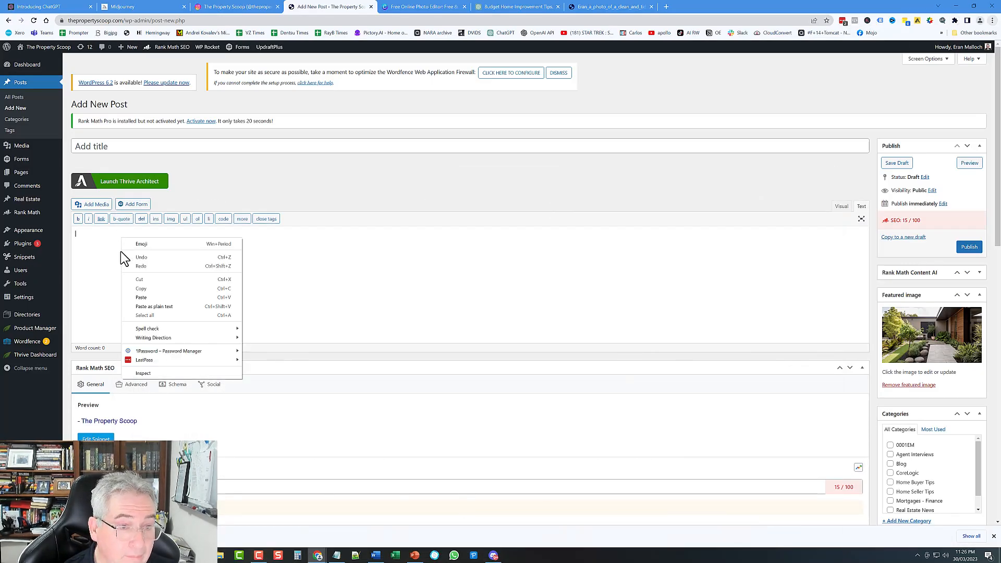
pyautogui.click(156, 306)
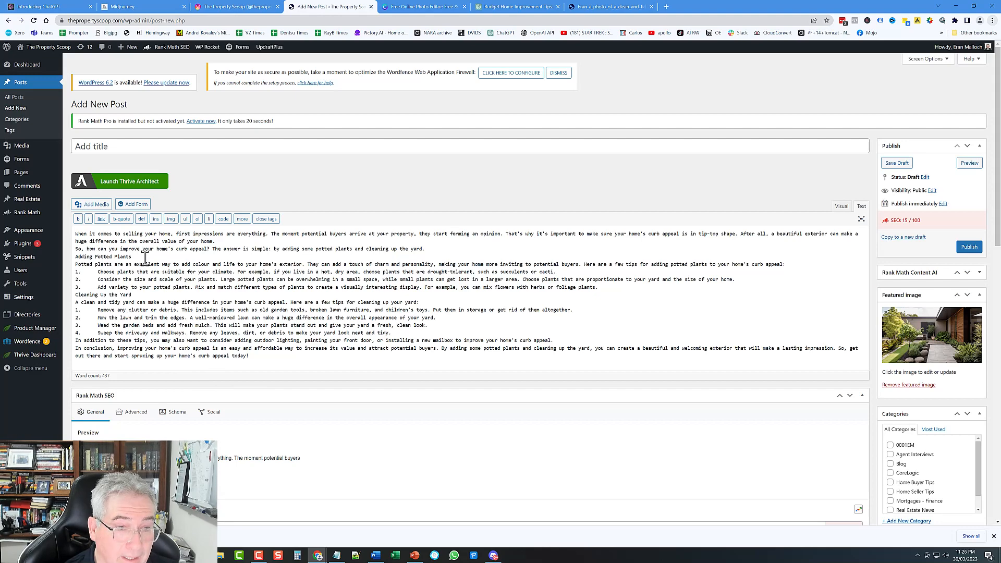
pyautogui.click(842, 206)
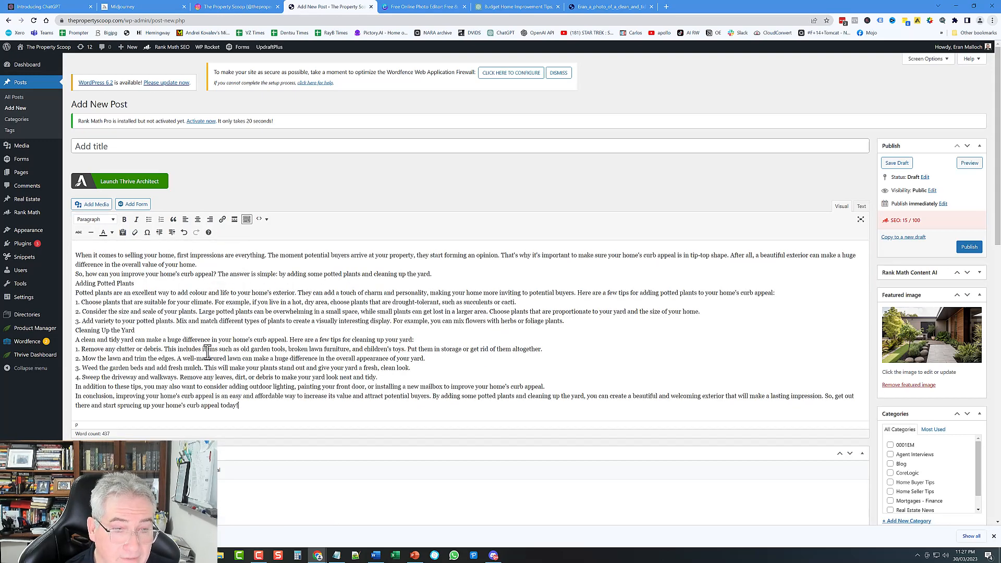
pyautogui.click(862, 207)
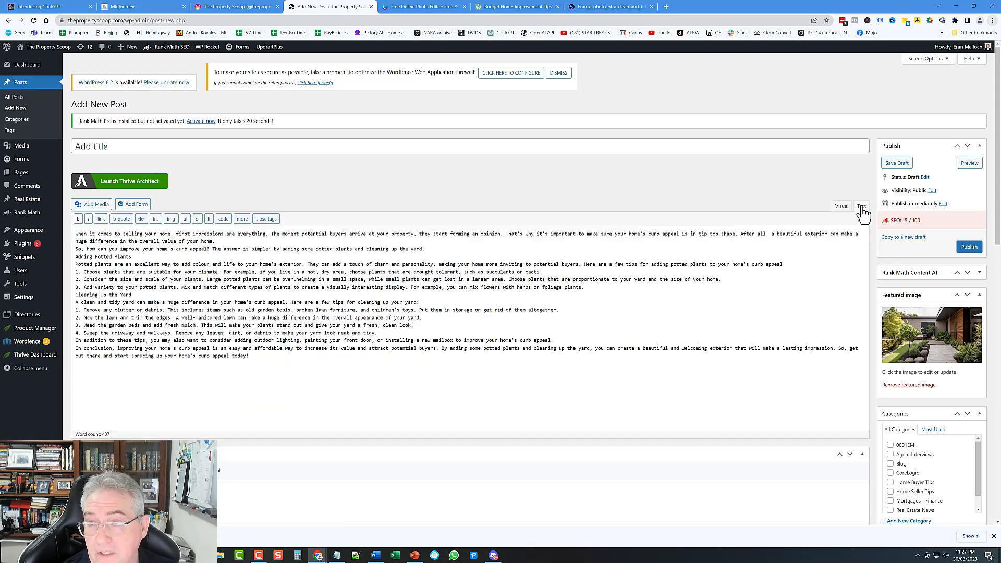
# Step: Cut all the article text back out, insert a read-more tag, and return to Visual view
pyautogui.moveTo(250, 357); pyautogui.dragTo(68, 231)
pyautogui.hotkey('ctrl', 'x')
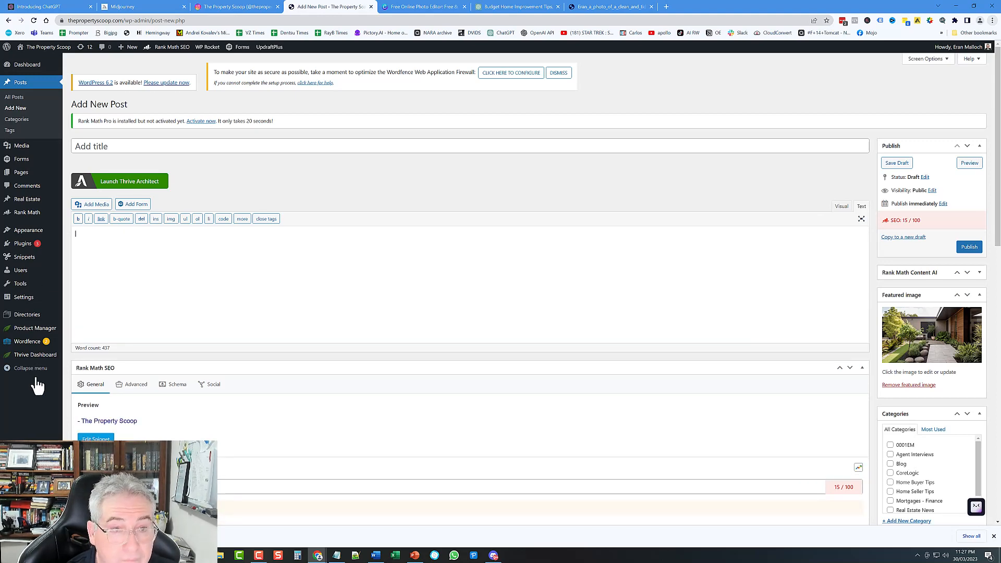
pyautogui.click(242, 219)
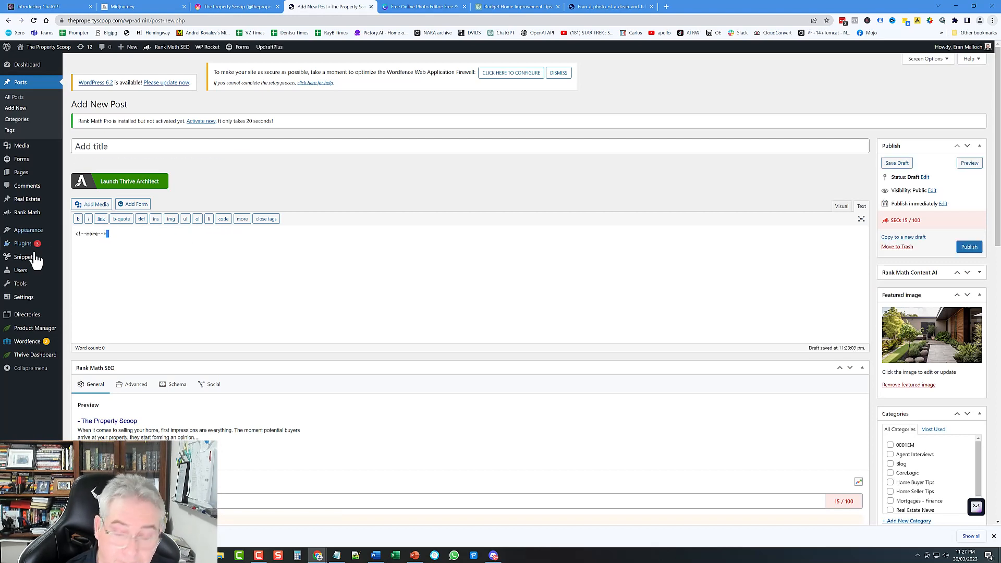
pyautogui.moveTo(34, 259)
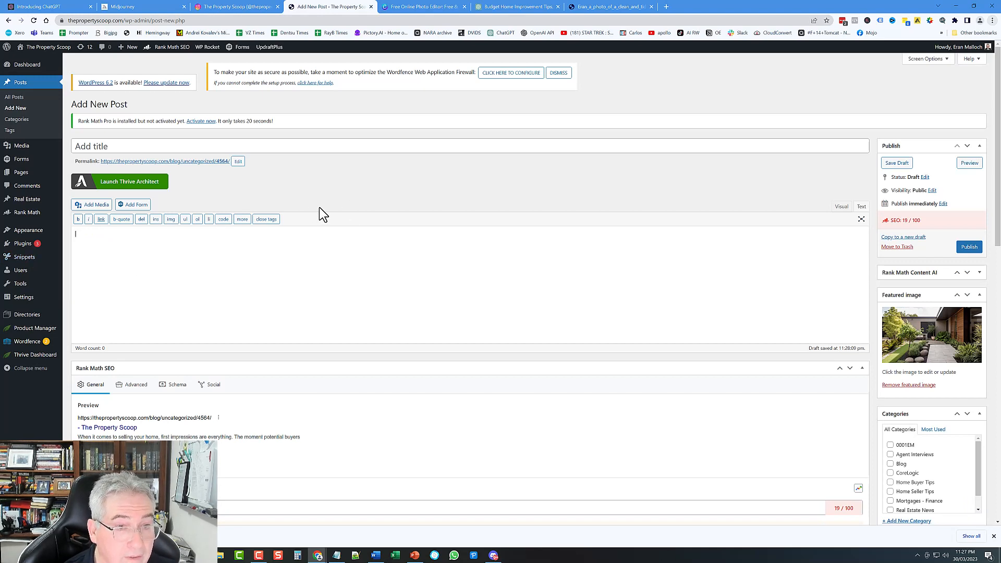
pyautogui.click(841, 207)
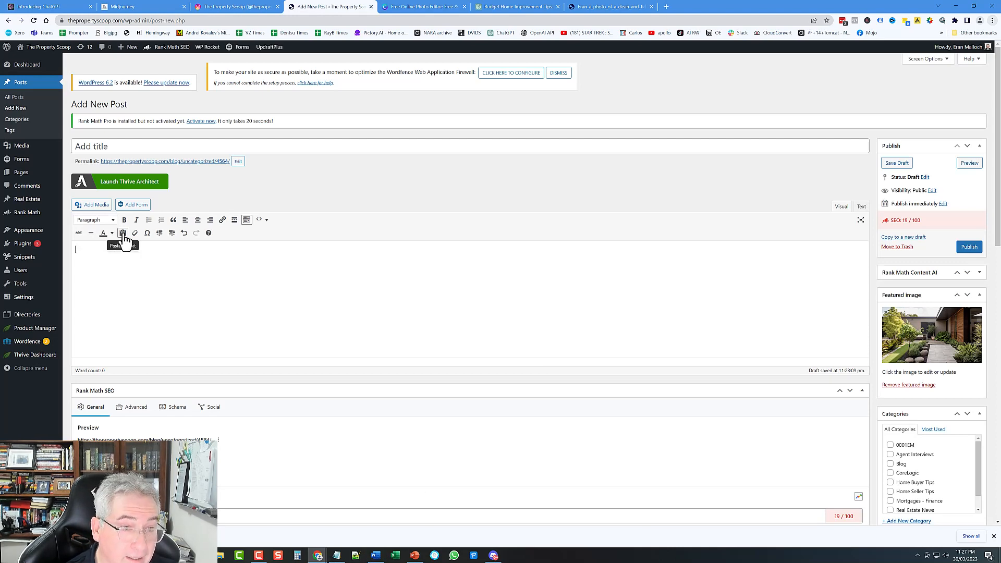
# Step: Paste the curb-appeal article into the post body as plain text
pyautogui.click(123, 235)
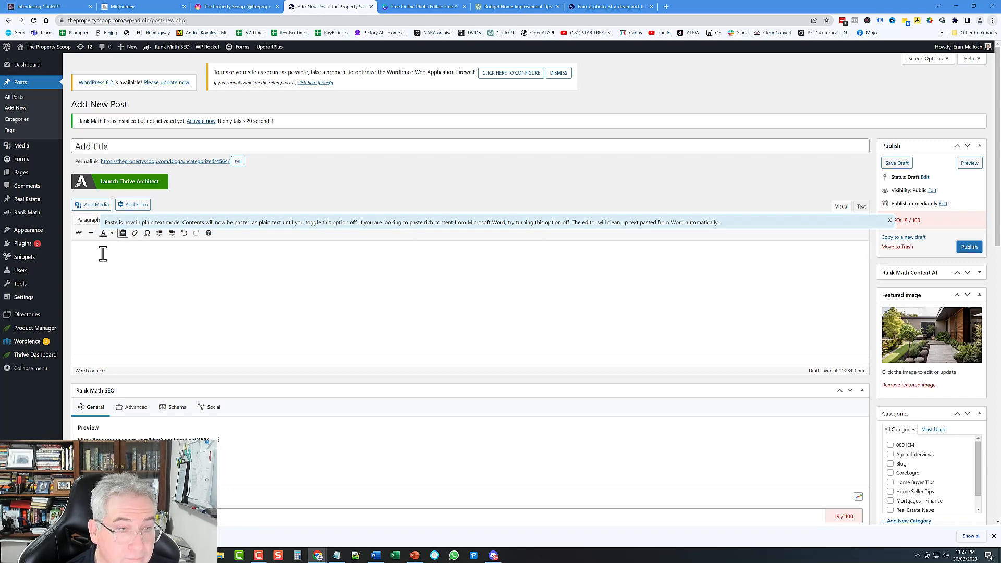
pyautogui.rightClick(103, 253)
pyautogui.click(125, 308)
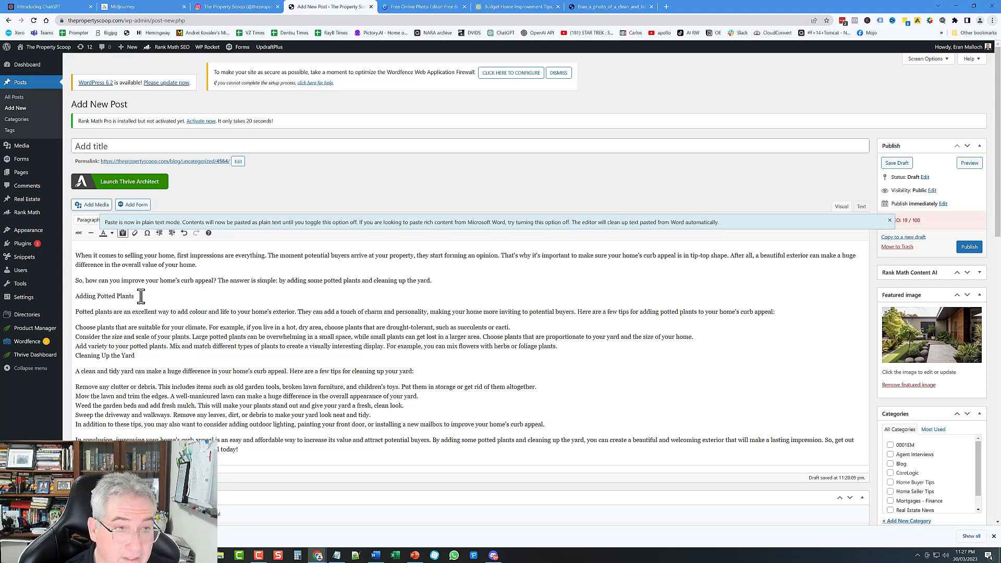
pyautogui.click(890, 220)
# Step: Format 'Adding Potted Plants' as Heading 2
pyautogui.moveTo(137, 296); pyautogui.dragTo(69, 295)
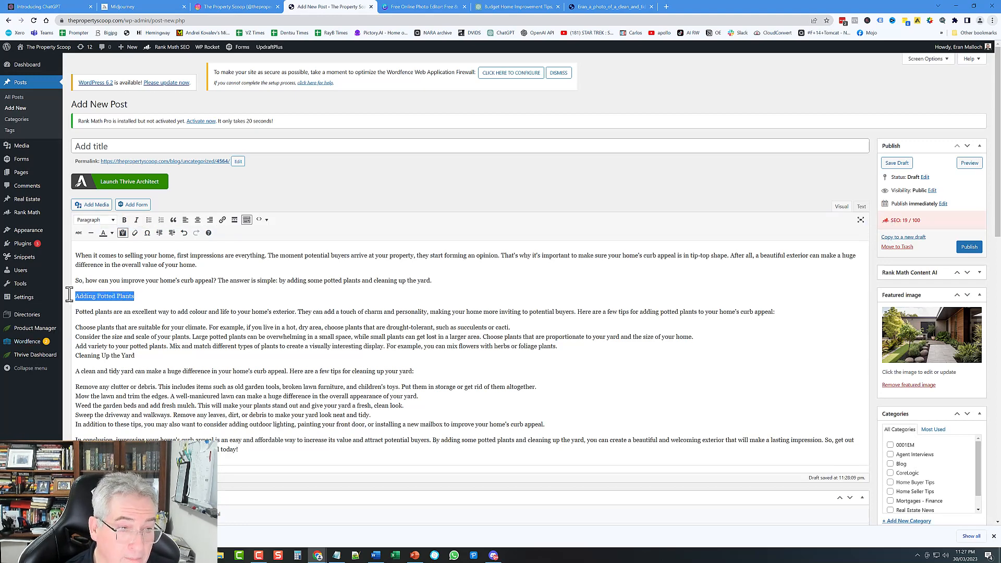
pyautogui.click(96, 220)
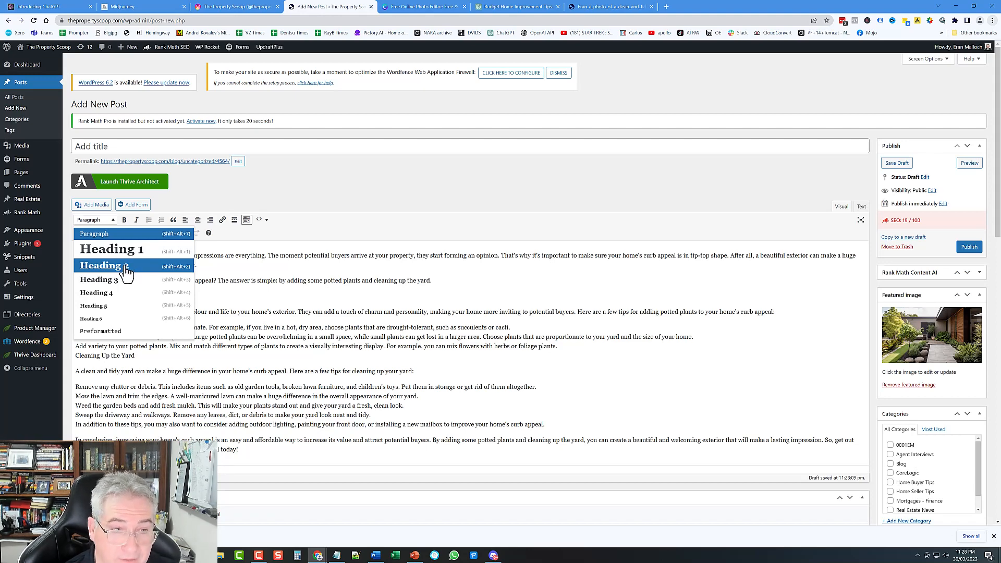
pyautogui.click(121, 271)
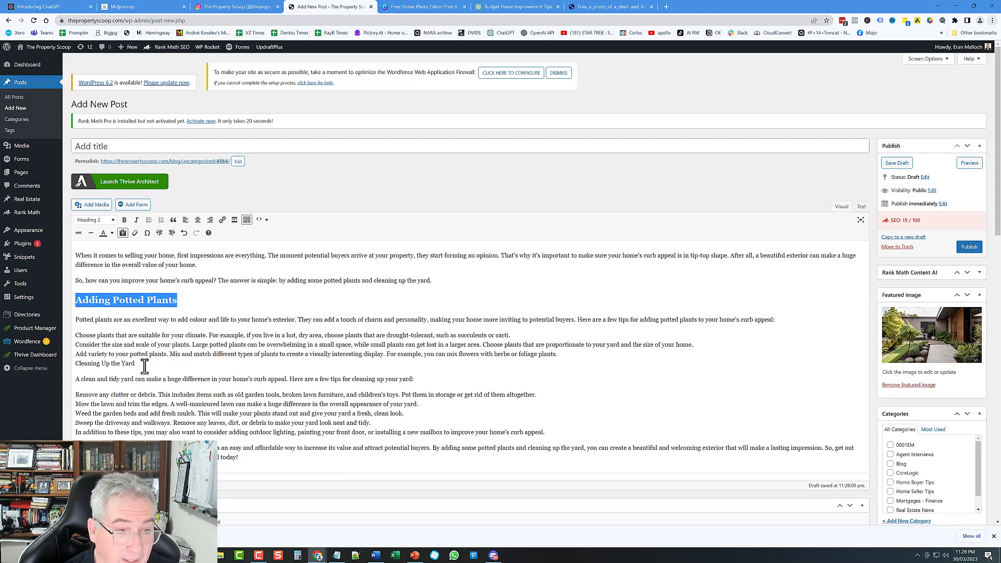
# Step: Split 'Cleaning Up the Yard' onto its own line and format it as Heading 2
pyautogui.moveTo(142, 365); pyautogui.dragTo(72, 365)
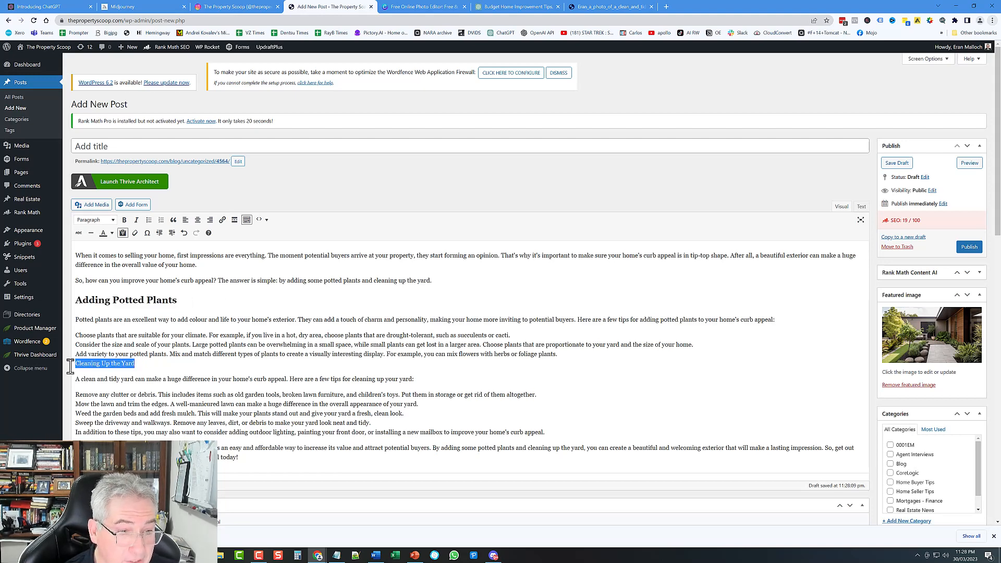
pyautogui.click(111, 220)
pyautogui.click(107, 267)
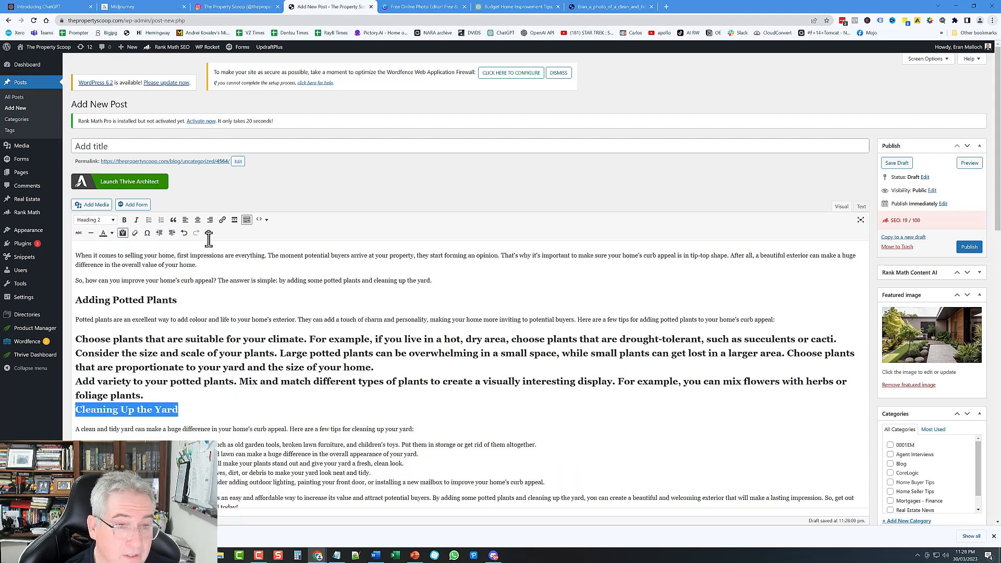
pyautogui.click(184, 233)
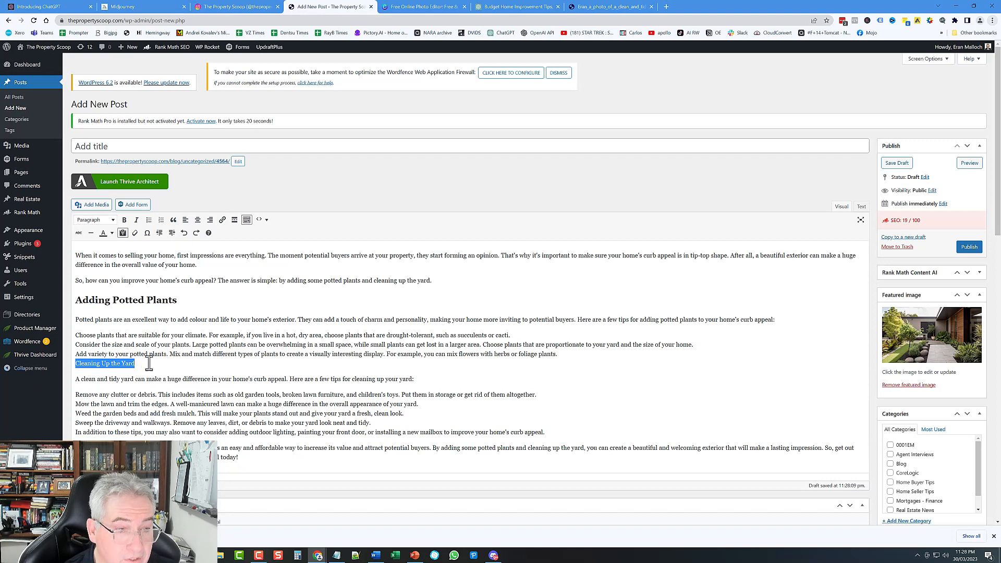
pyautogui.click(561, 355)
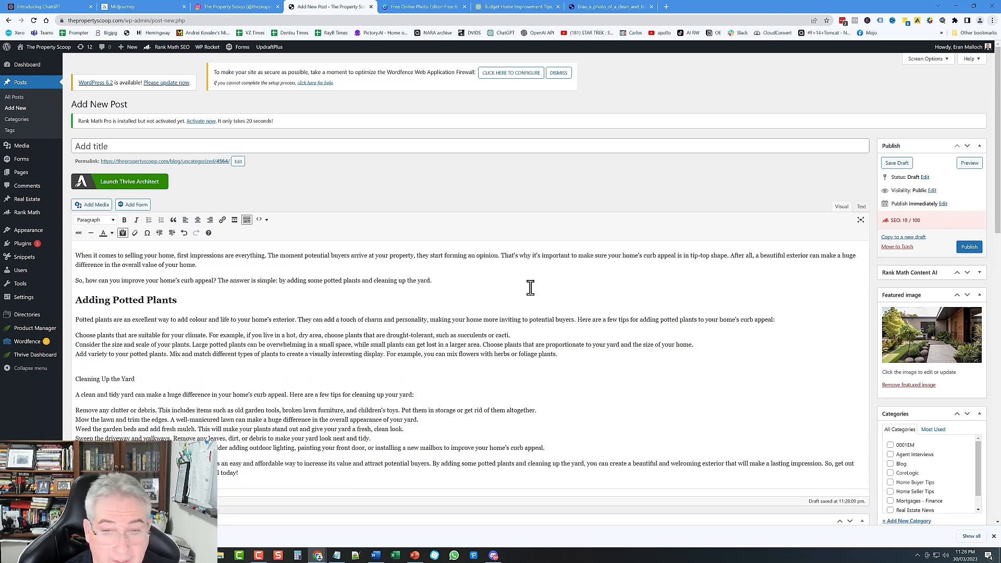
pyautogui.press('Return')
pyautogui.press('Delete')
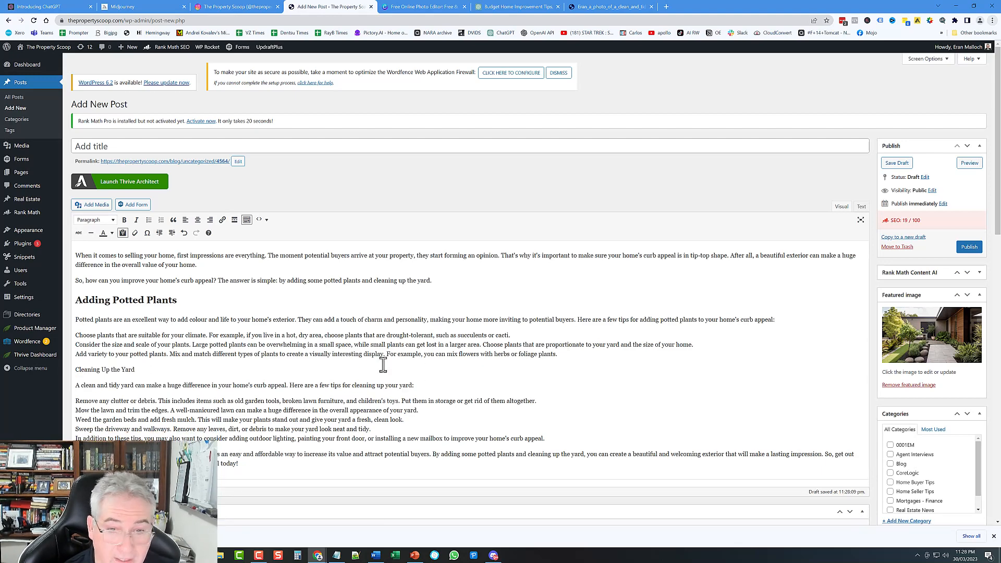
pyautogui.moveTo(140, 369); pyautogui.dragTo(68, 371)
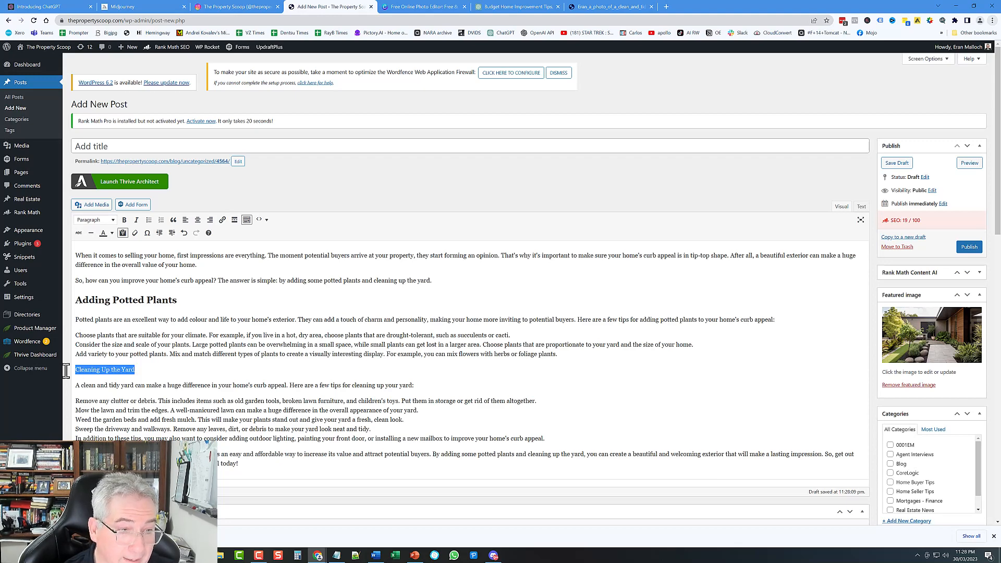
pyautogui.click(105, 220)
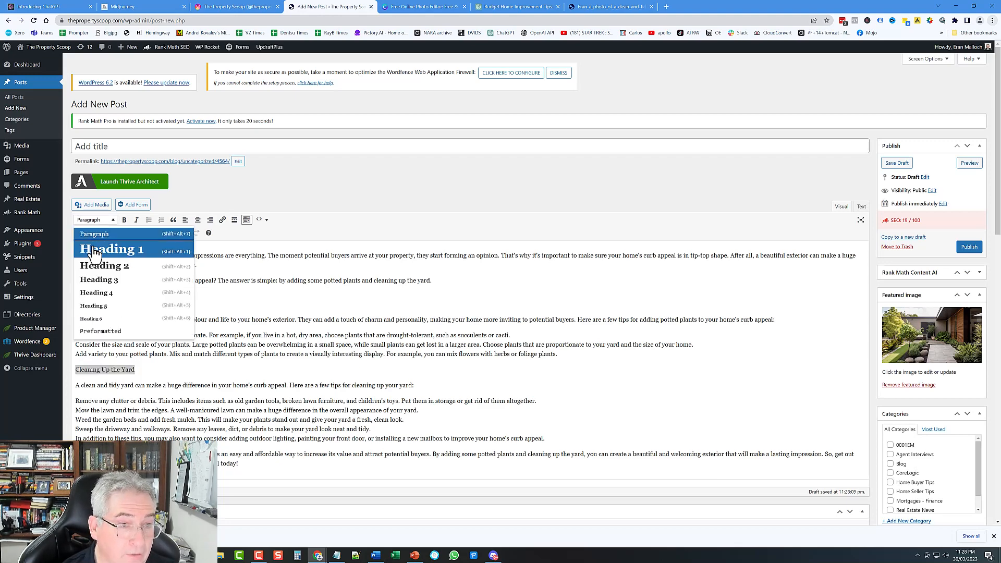
pyautogui.click(111, 268)
pyautogui.scroll(-5, 477, 419)
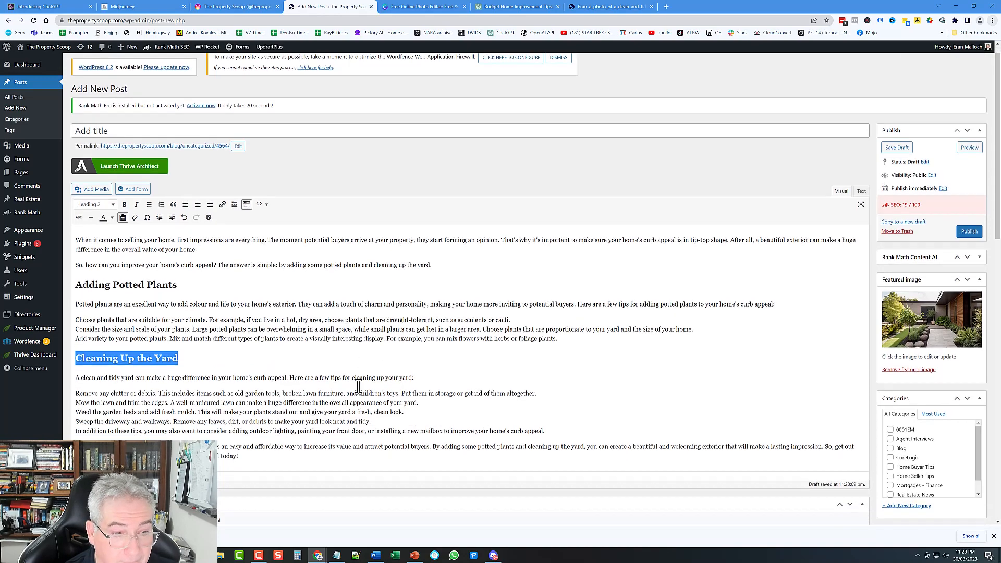
pyautogui.scroll(2, 299, 144)
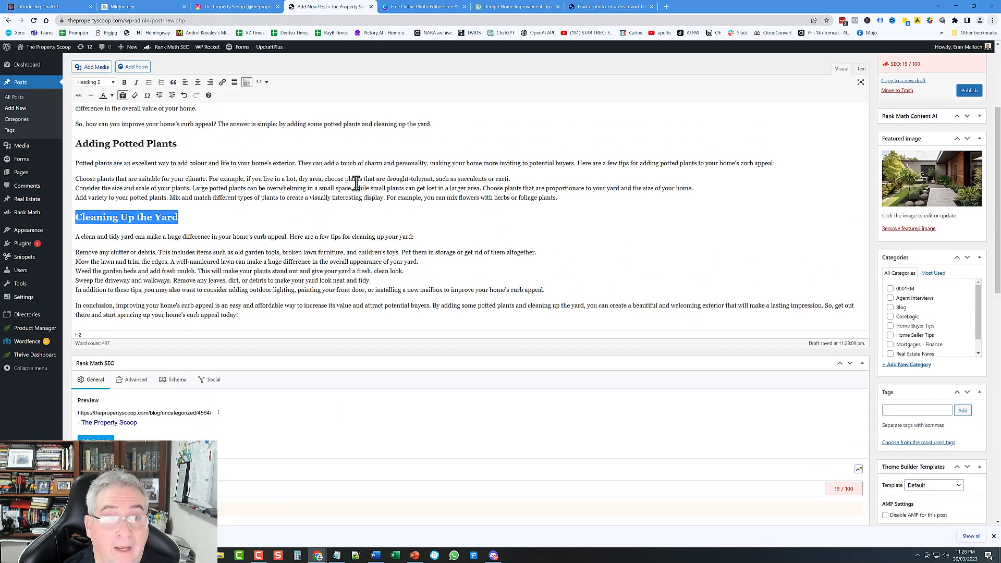
# Step: Compare the ChatGPT 'Budget Home Improvement Tips' response's numbered tips with the WordPress draft
pyautogui.click(514, 7)
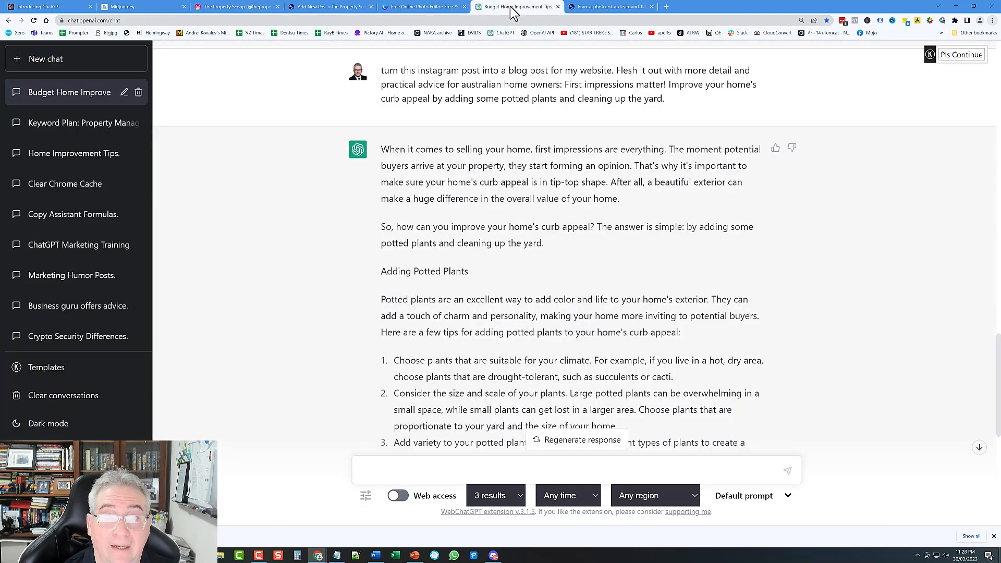
pyautogui.scroll(-3, 491, 264)
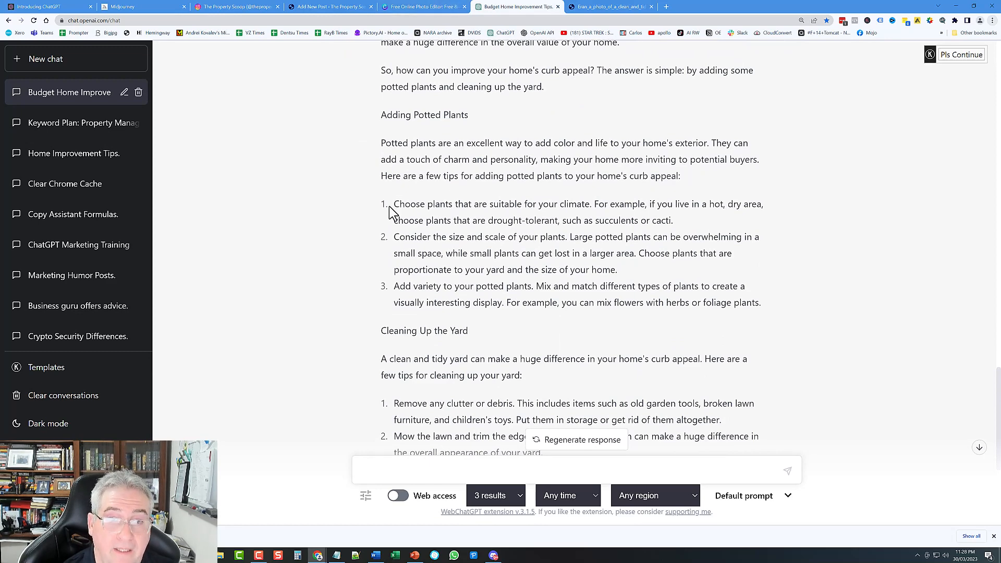
pyautogui.click(344, 6)
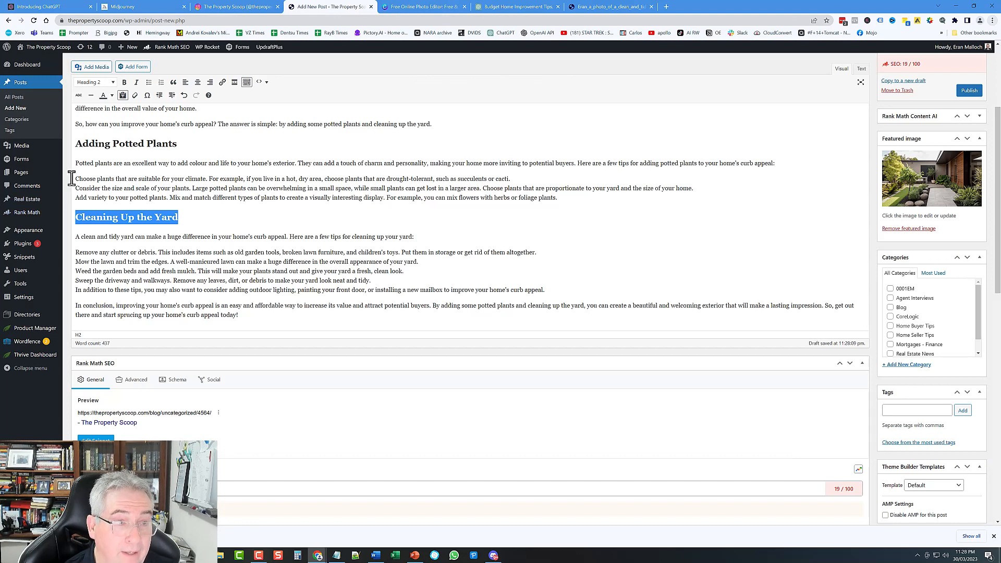
pyautogui.click(520, 8)
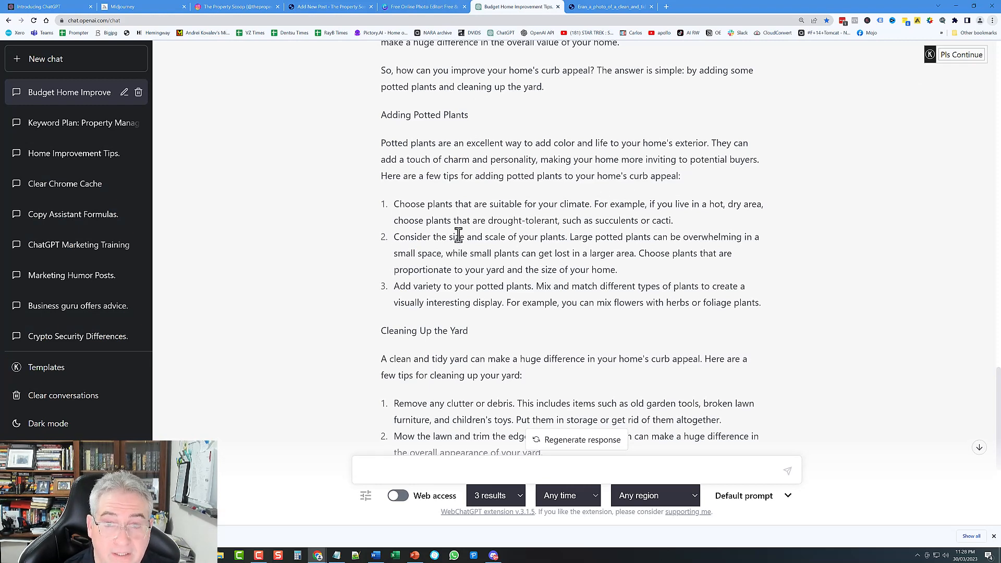
pyautogui.click(326, 6)
# Step: Format the three potted-plant tip lines as a numbered list with separate items 1 to 3
pyautogui.moveTo(77, 180); pyautogui.dragTo(588, 201)
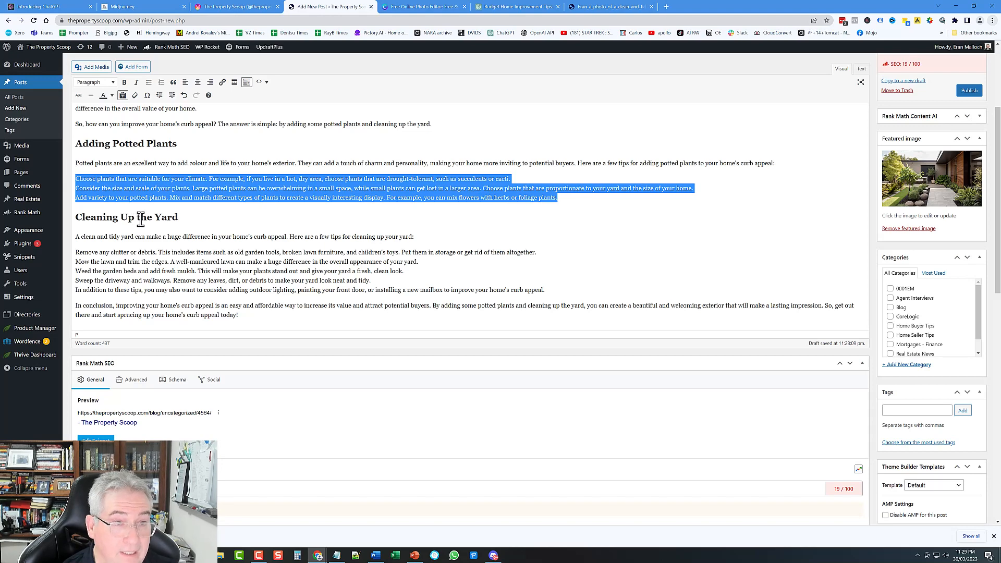
pyautogui.click(161, 83)
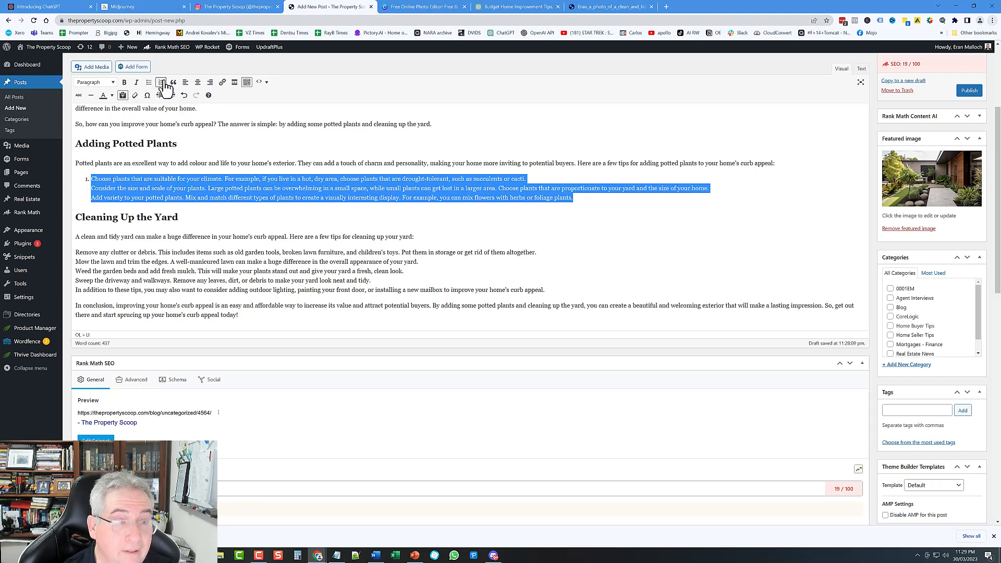
pyautogui.click(527, 180)
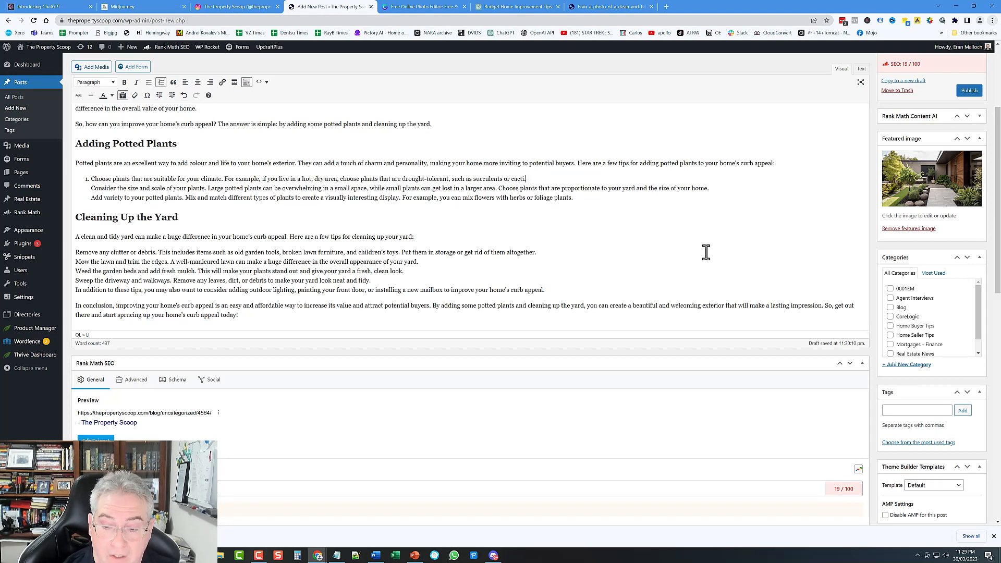
pyautogui.press('Delete')
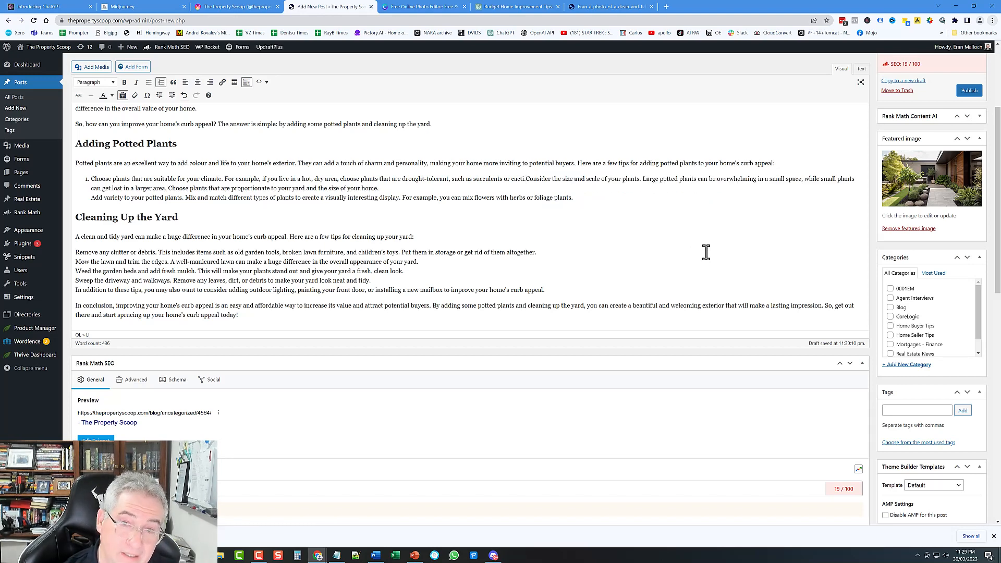
pyautogui.press('Return')
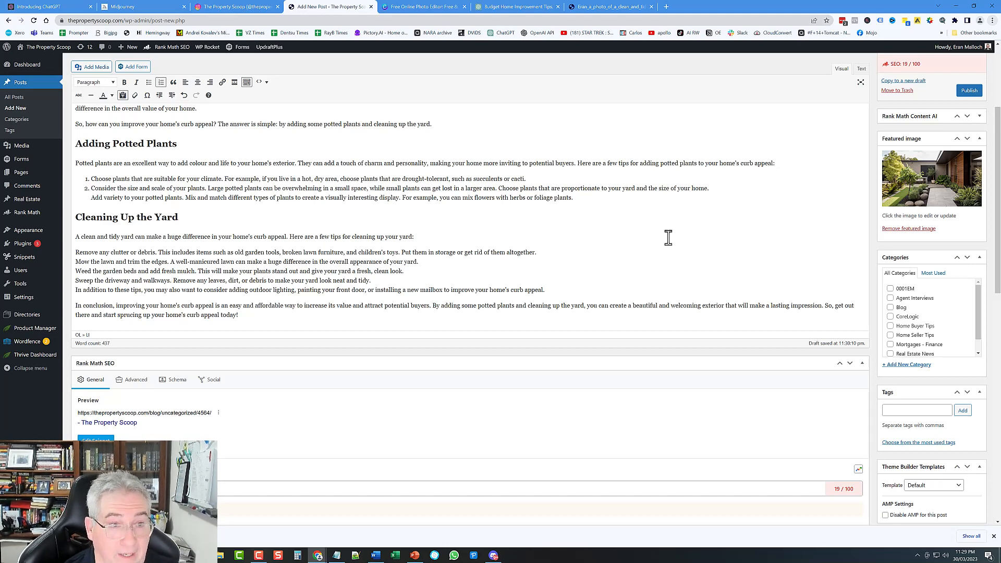
pyautogui.click(712, 189)
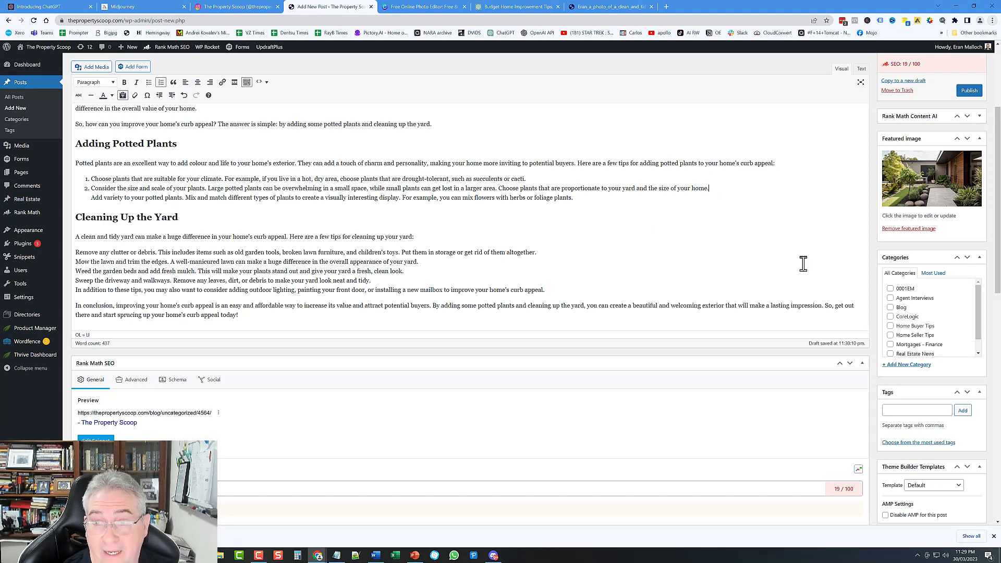
pyautogui.press('Delete')
pyautogui.press('Return')
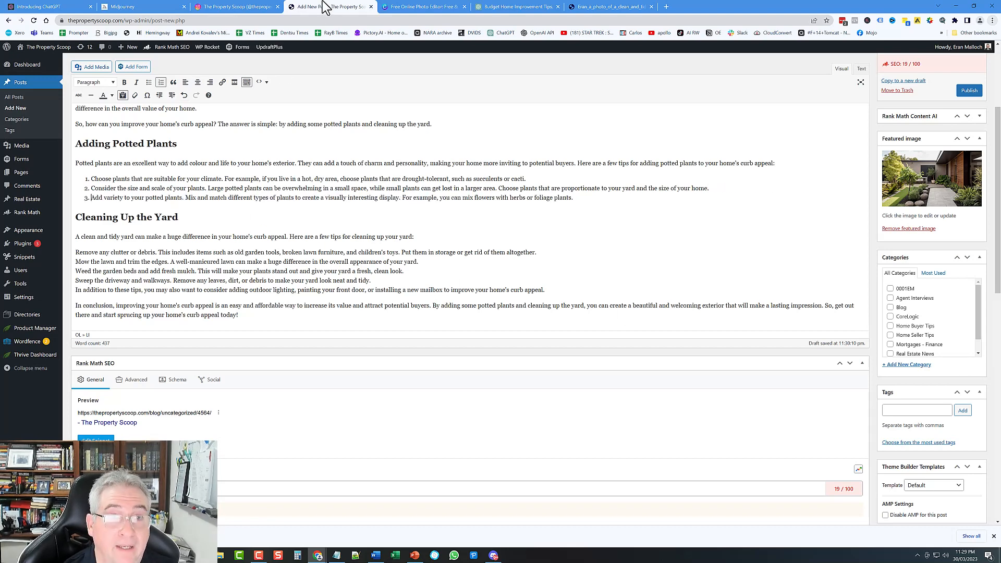
# Step: Check the yard-cleaning tips in the ChatGPT response against the draft
pyautogui.click(516, 7)
pyautogui.scroll(-5, 442, 245)
pyautogui.scroll(1, 425, 180)
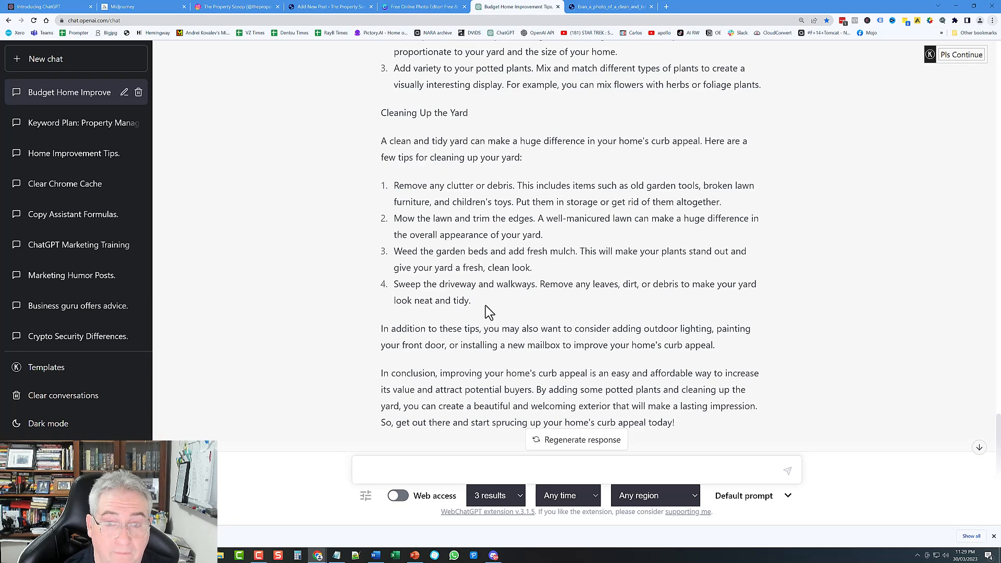
pyautogui.click(311, 7)
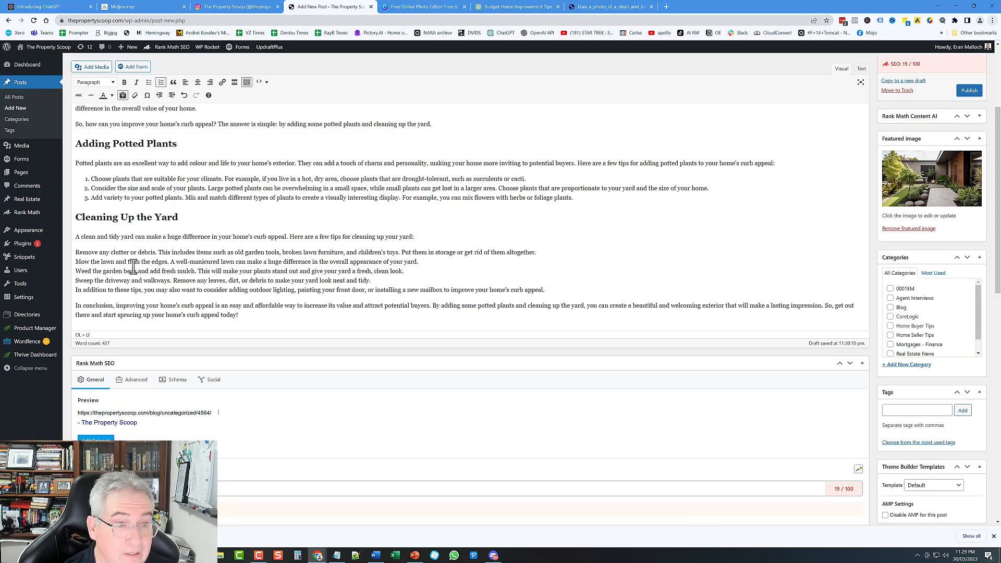
pyautogui.click(520, 7)
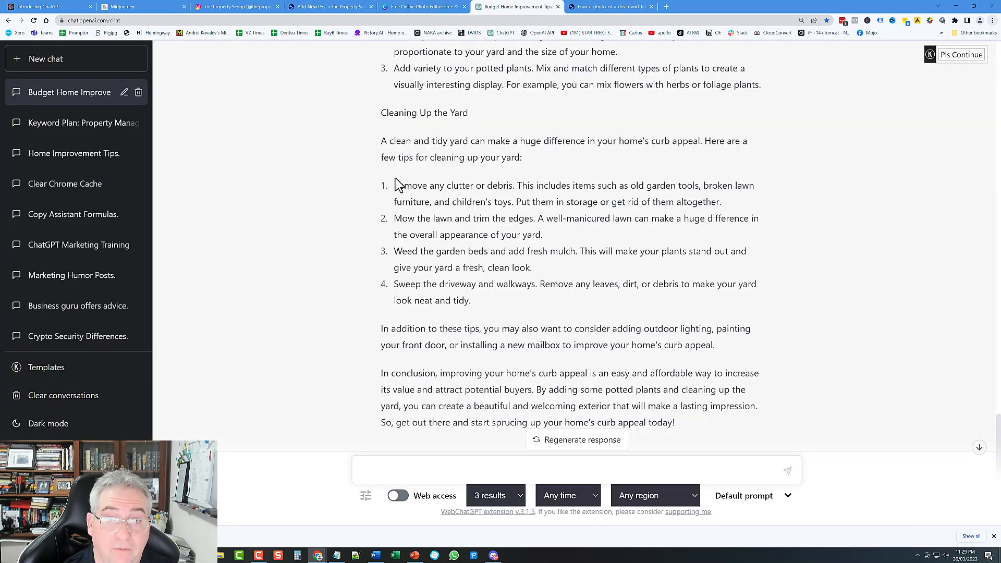
pyautogui.click(329, 7)
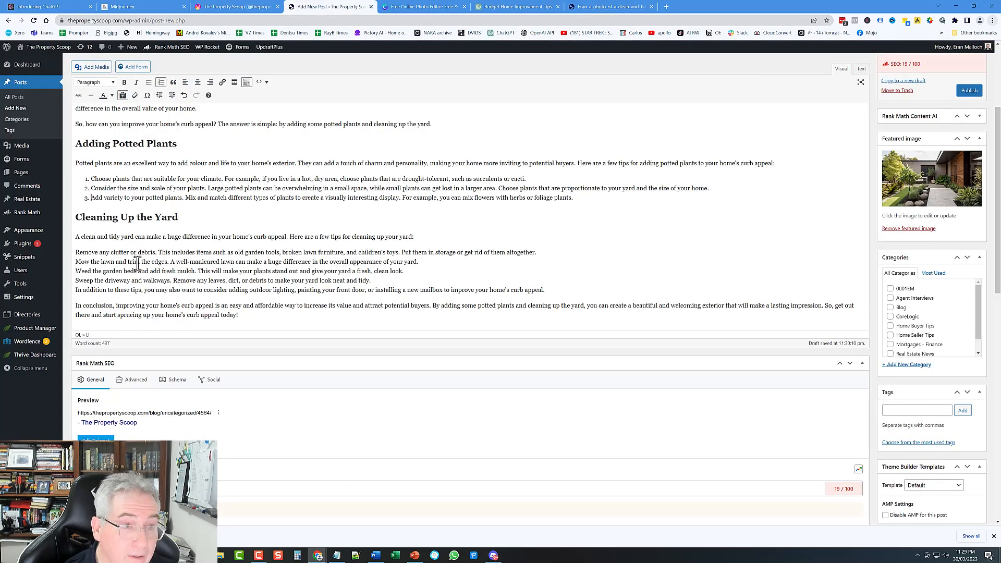
# Step: Make the yard-cleaning tips a numbered list, splitting them into items 1 to 4
pyautogui.moveTo(77, 253); pyautogui.dragTo(368, 281)
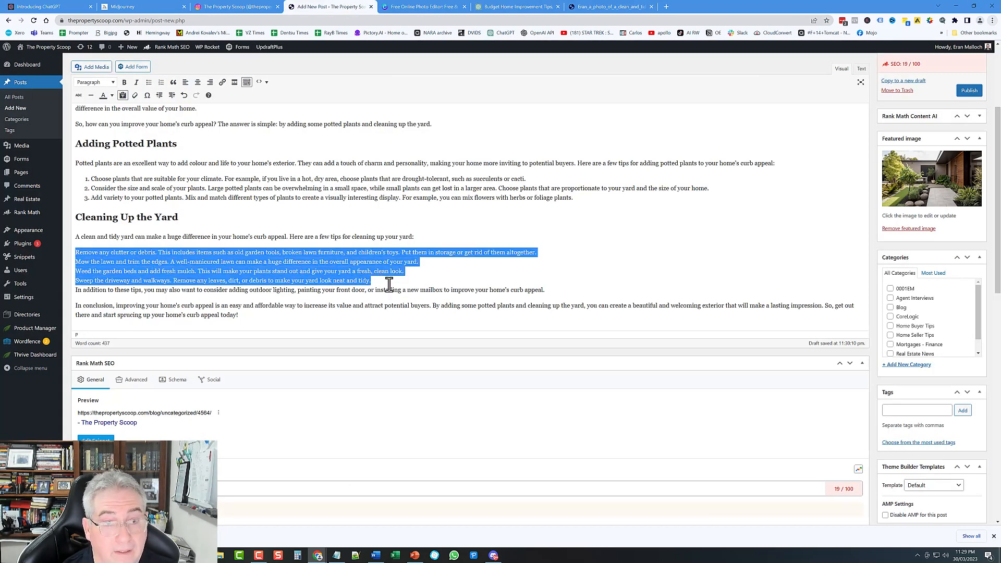
pyautogui.click(161, 82)
pyautogui.click(563, 255)
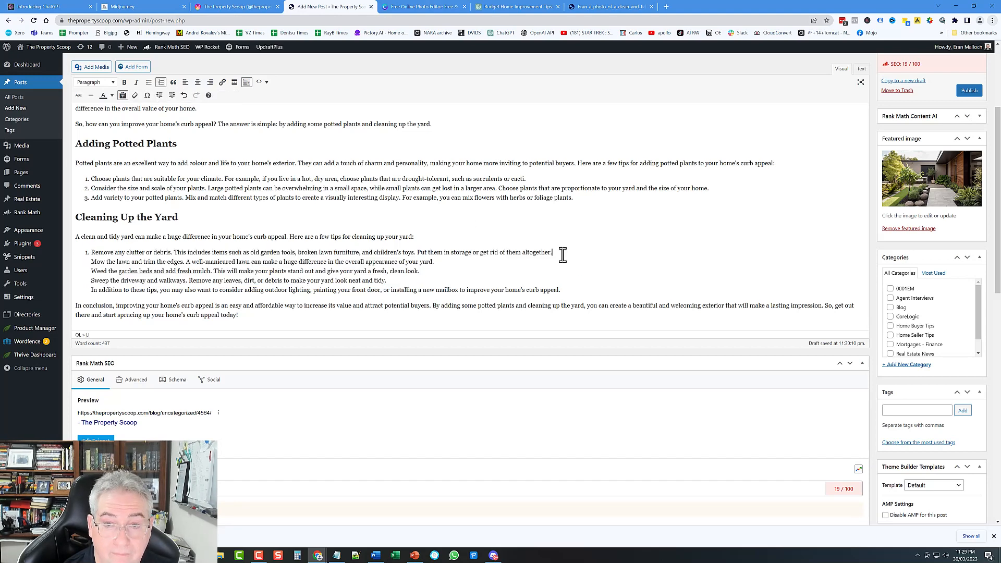
pyautogui.press('Delete')
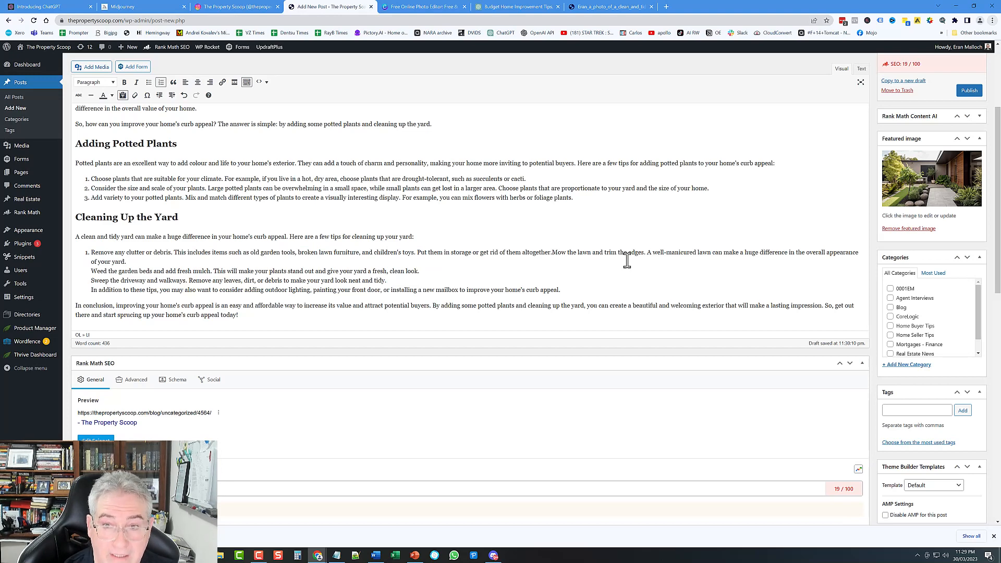
pyautogui.press('Return')
pyautogui.press('Delete')
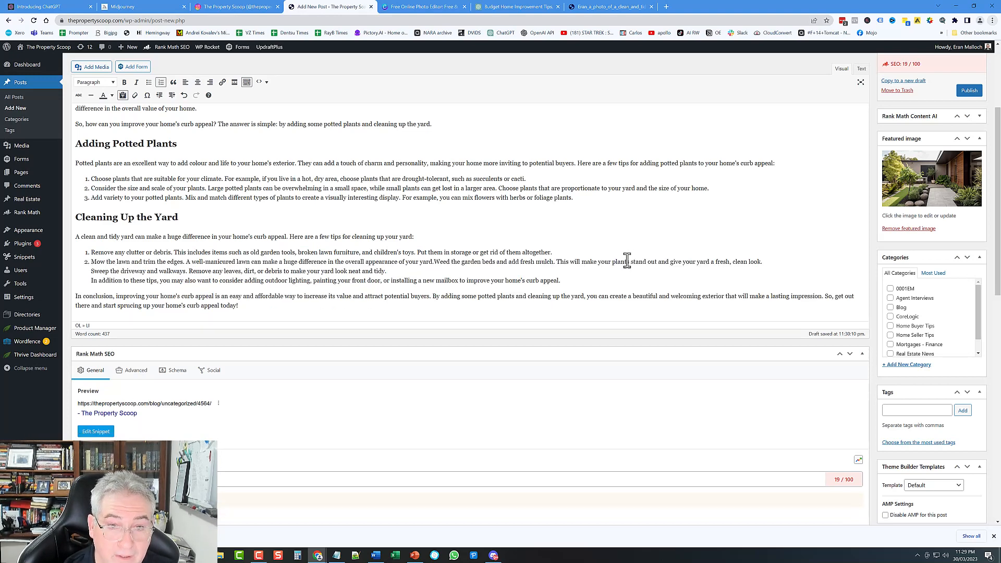
pyautogui.press('Return')
pyautogui.press('Delete')
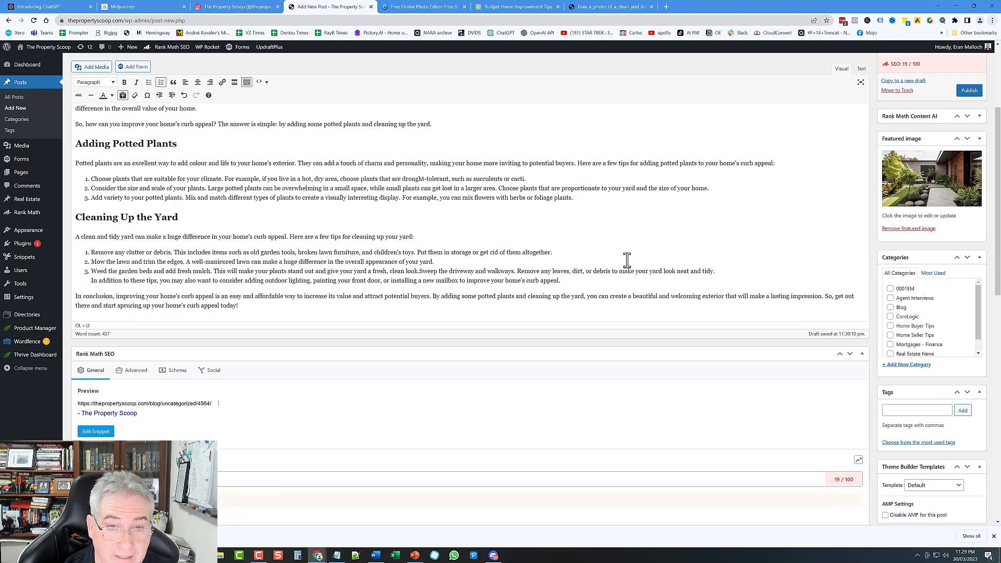
pyautogui.press('Return')
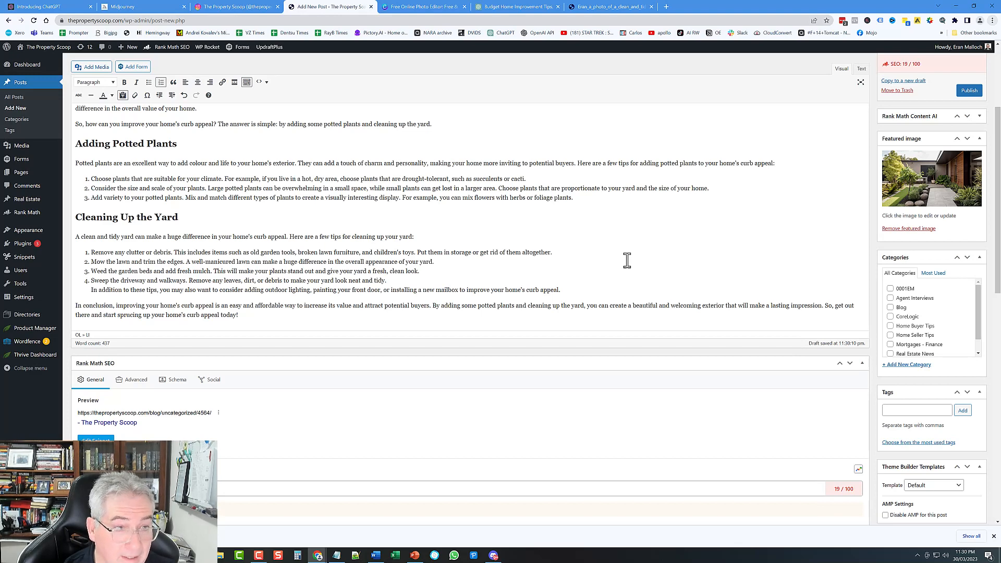
pyautogui.press('Return')
pyautogui.press('Return')
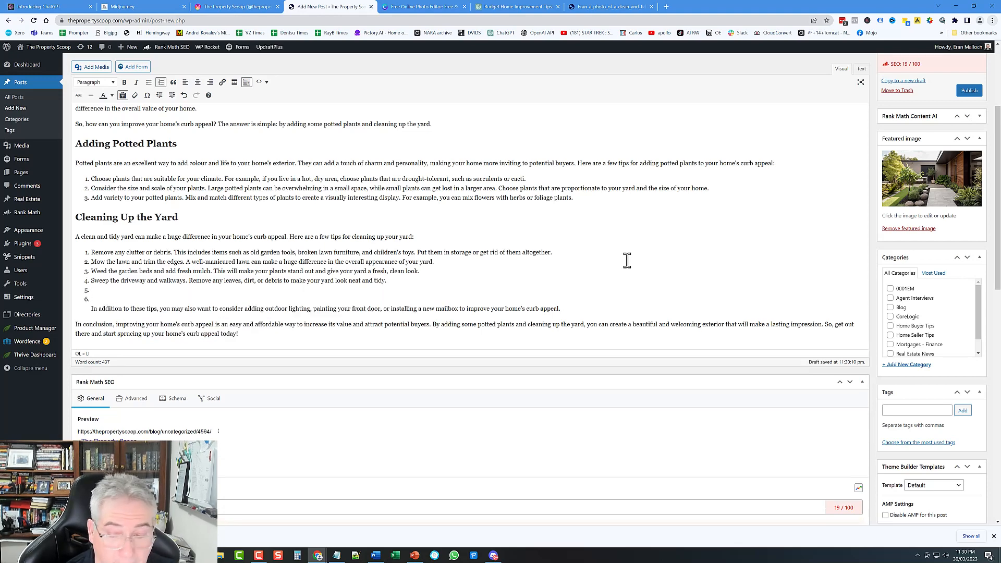
# Step: Clear the empty list items and blank lines so the 'In addition' tip stands as its own paragraph
pyautogui.click(93, 290)
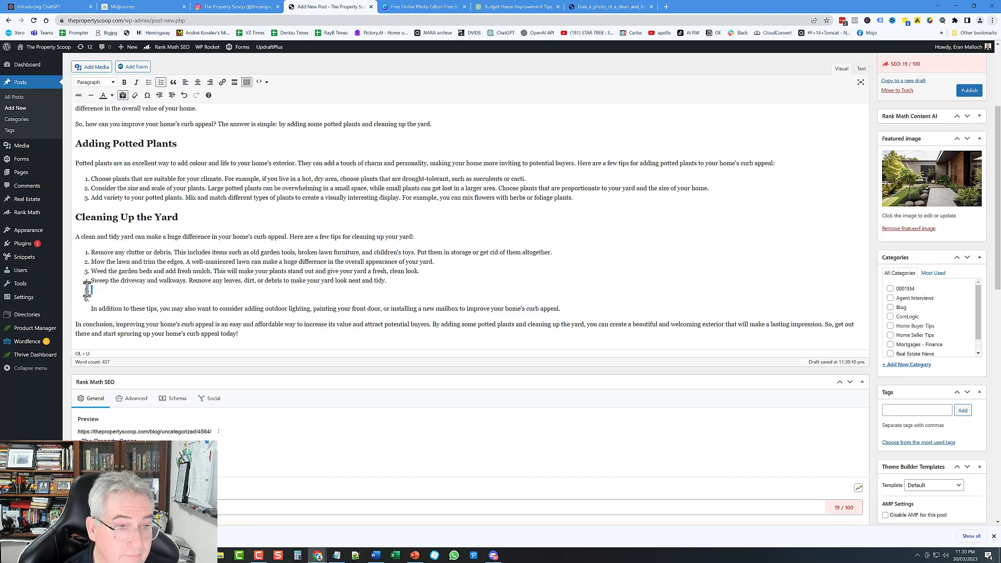
pyautogui.click(161, 82)
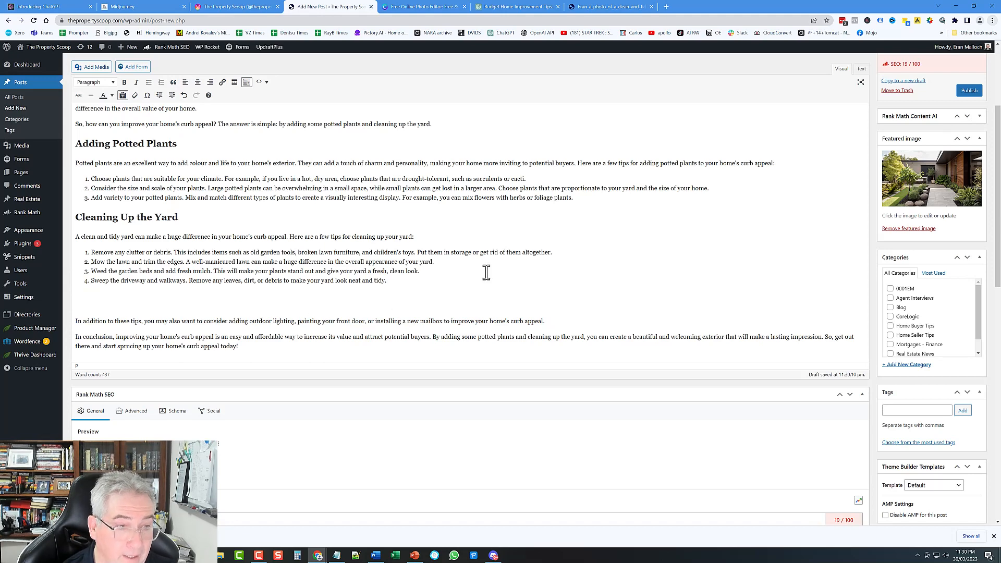
pyautogui.press('Delete')
pyautogui.press('Delete')
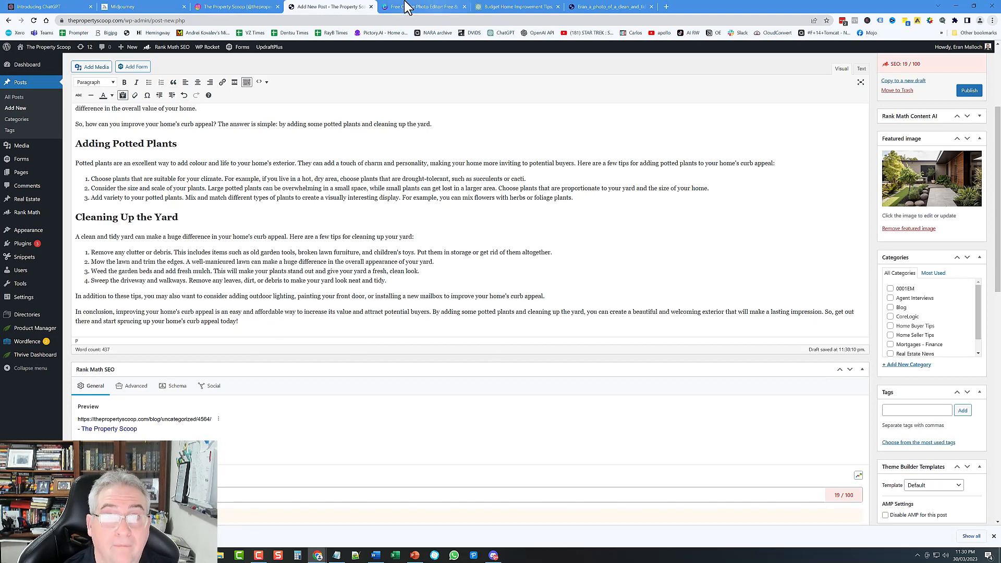
pyautogui.click(520, 7)
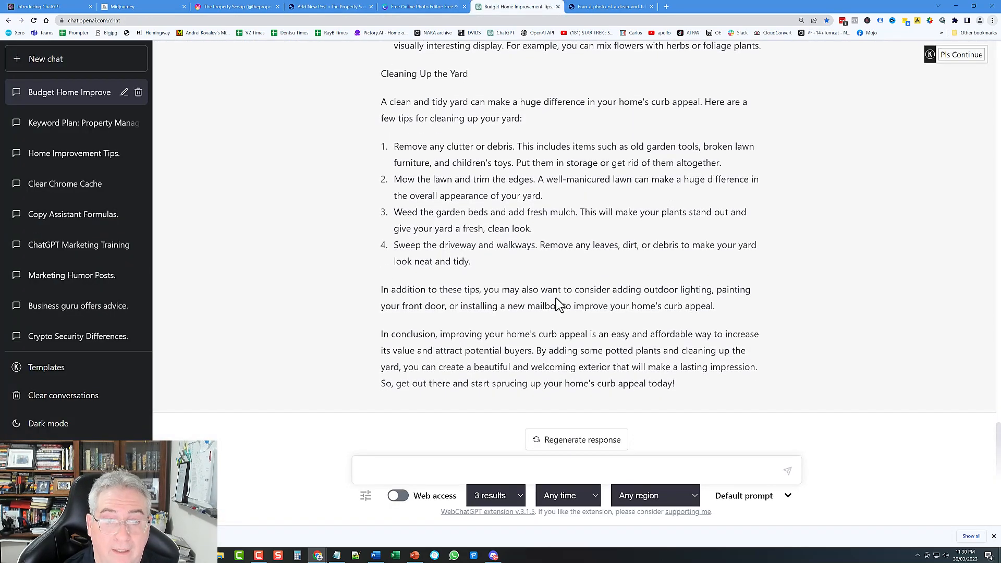
pyautogui.click(311, 7)
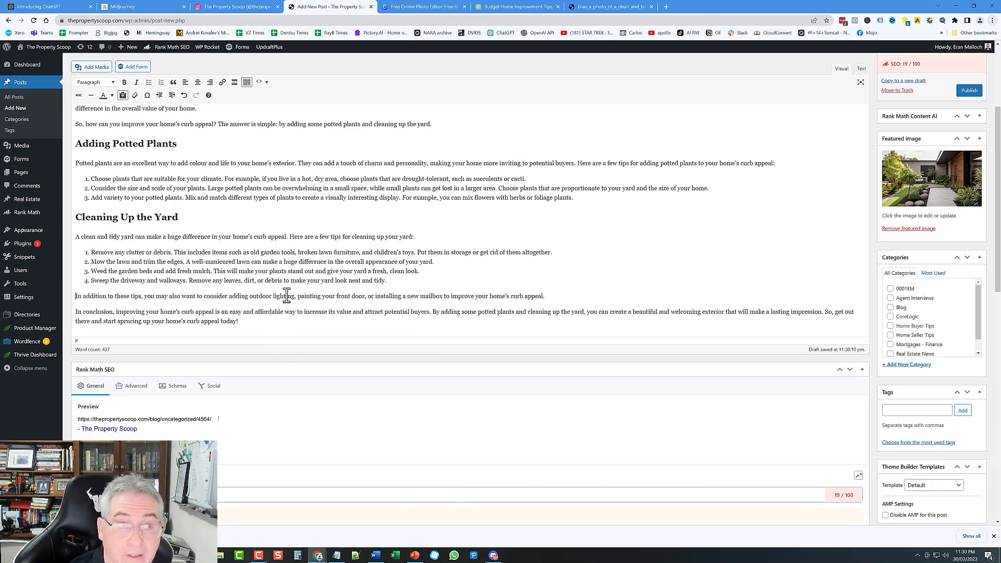
pyautogui.scroll(1, 342, 343)
pyautogui.scroll(3, 342, 343)
pyautogui.scroll(-2, 334, 339)
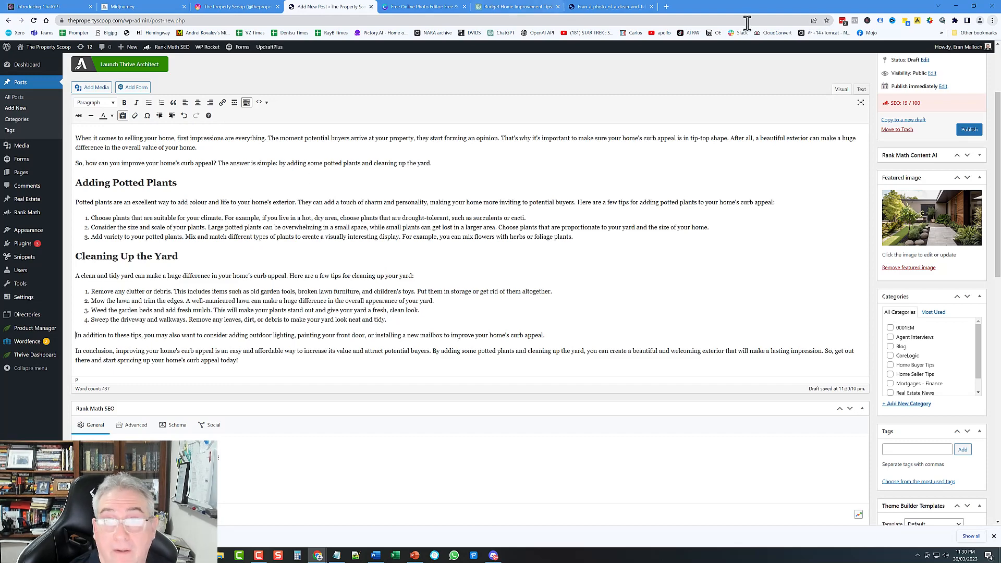
# Step: Search bunnings.com.au for potted plants in a new tab
pyautogui.click(666, 4)
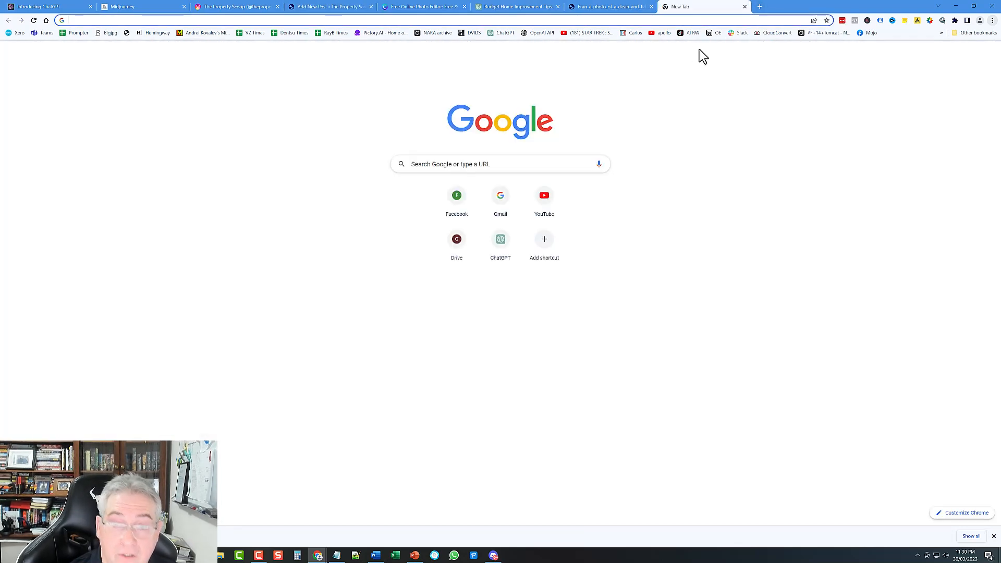
pyautogui.write('bunnings')
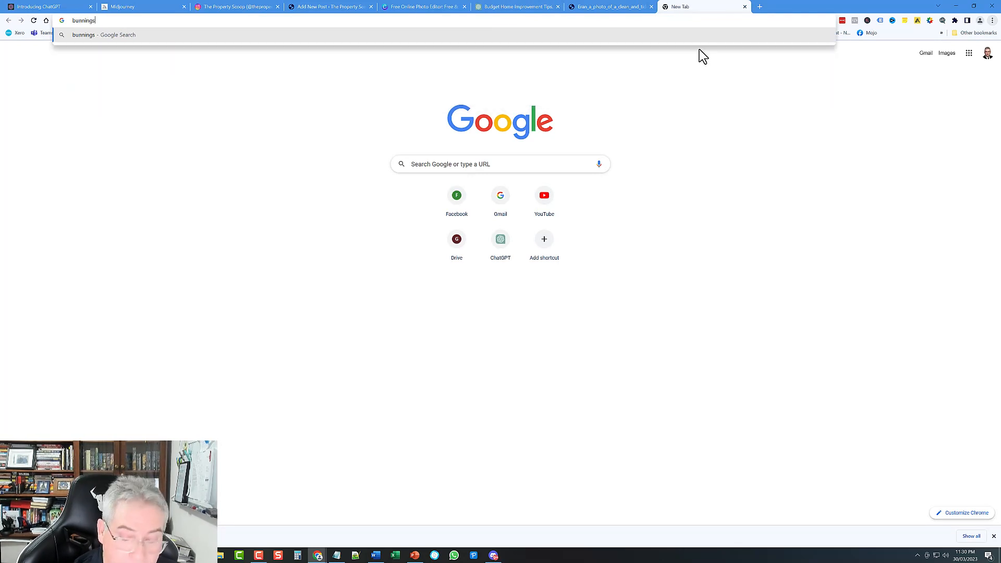
pyautogui.write('.com.au')
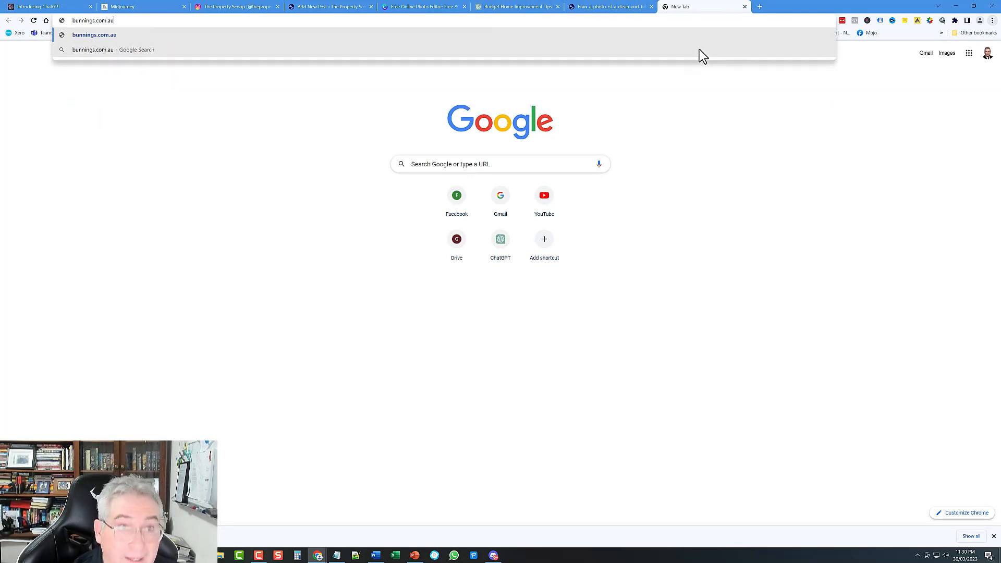
pyautogui.press('Return')
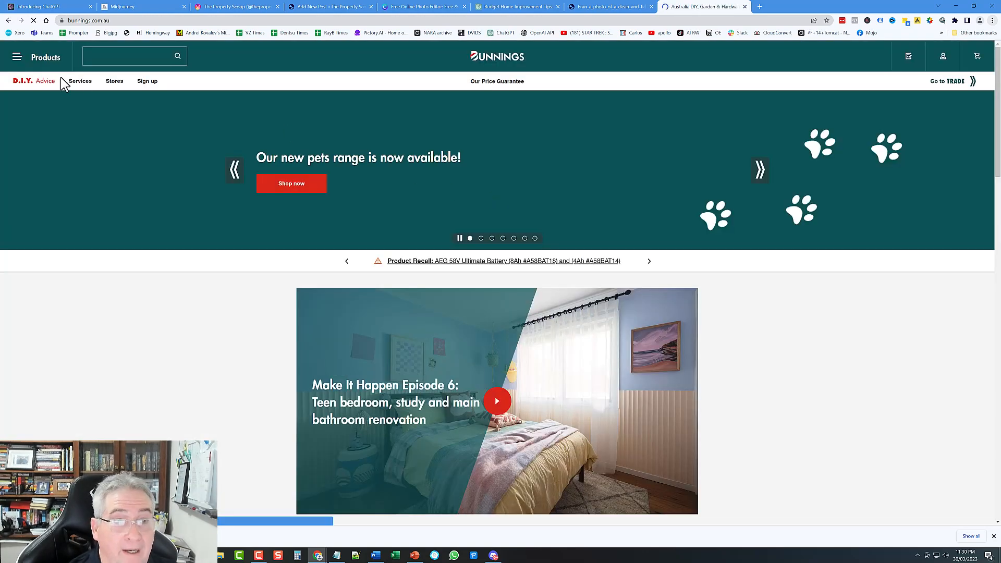
pyautogui.click(119, 61)
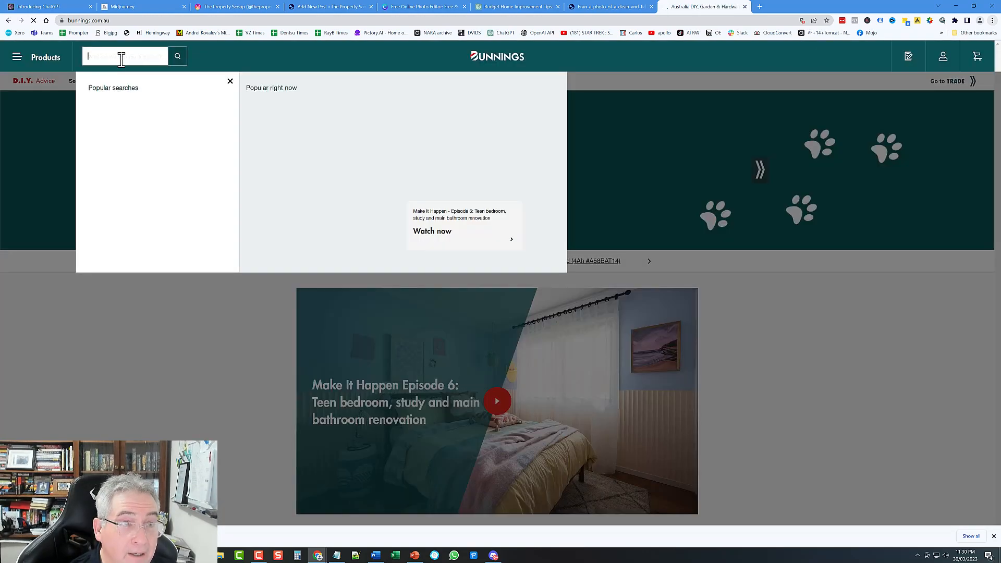
pyautogui.write('pott')
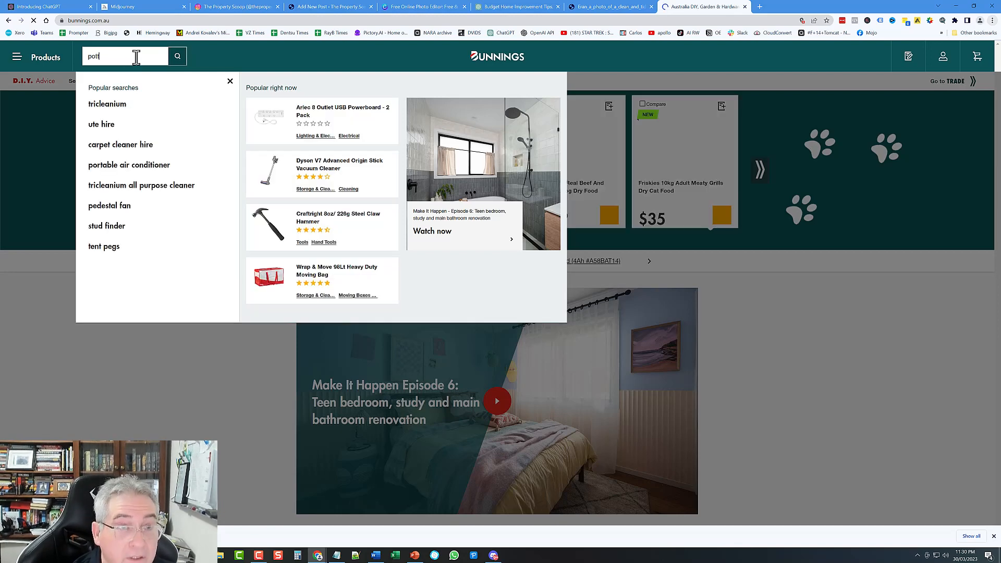
pyautogui.write('ed plants')
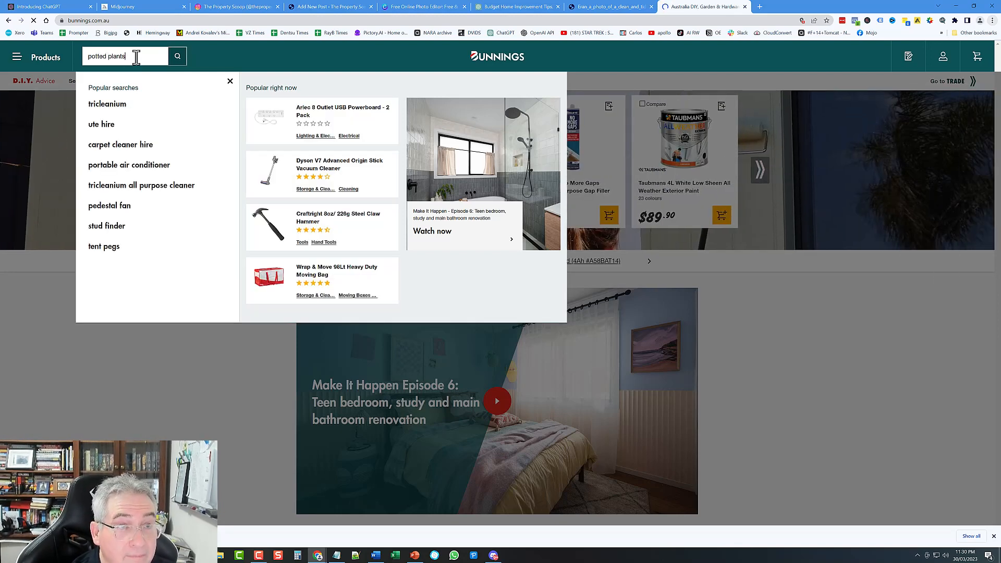
pyautogui.press('Return')
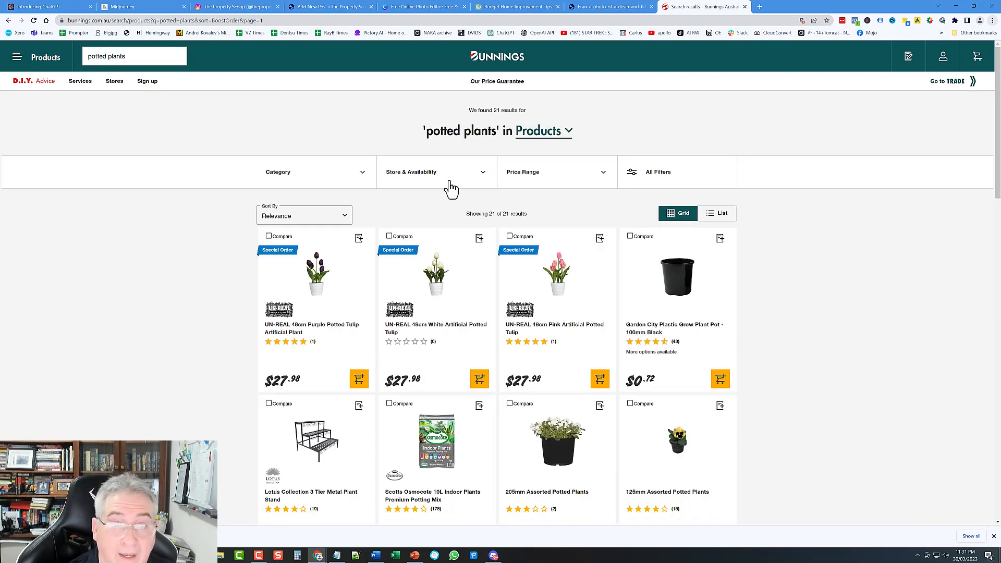
# Step: Apply and then remove the Annual Flowers category filter so all 21 products show
pyautogui.click(320, 179)
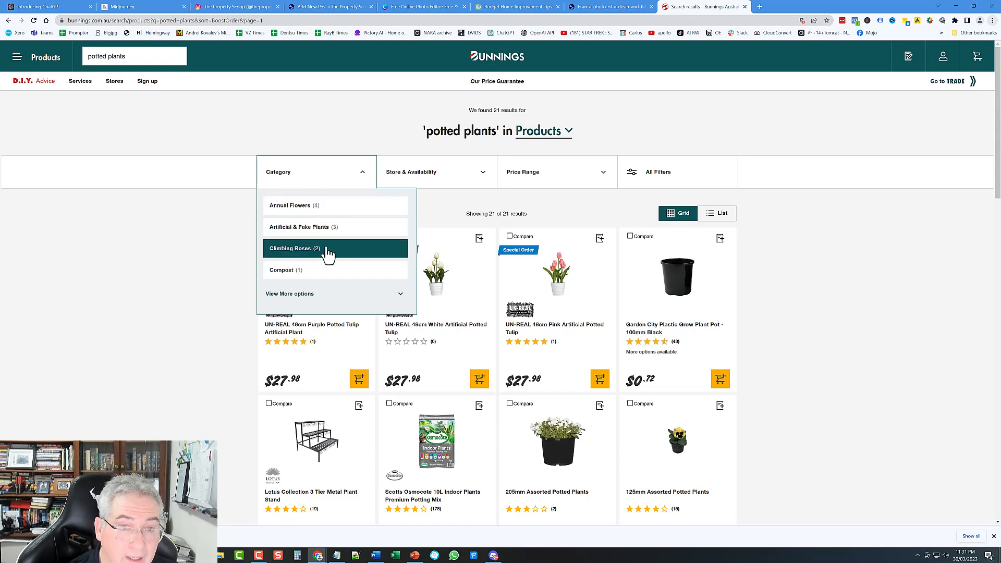
pyautogui.scroll(-1, 313, 268)
pyautogui.click(297, 258)
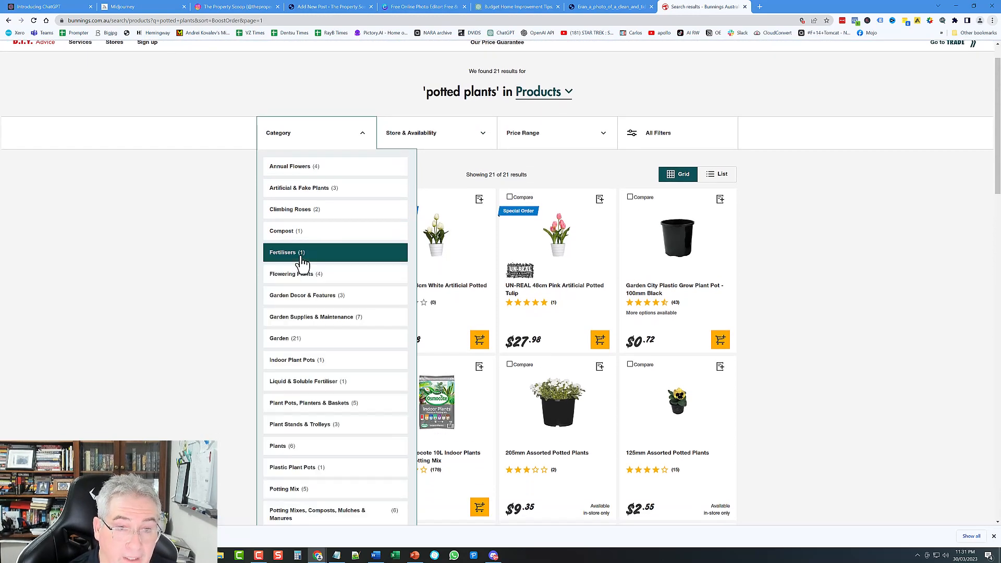
pyautogui.scroll(-3, 354, 235)
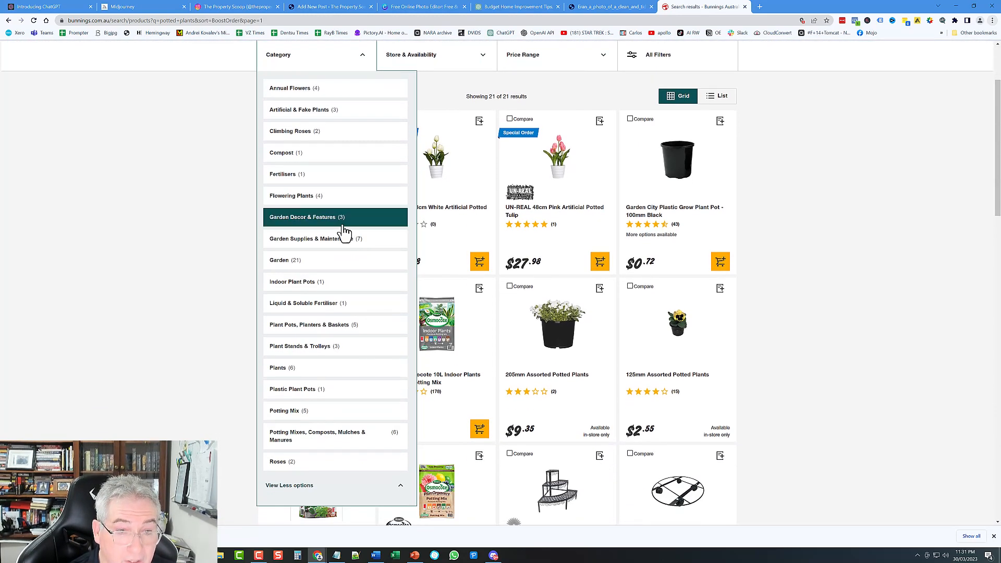
pyautogui.scroll(-2, 345, 360)
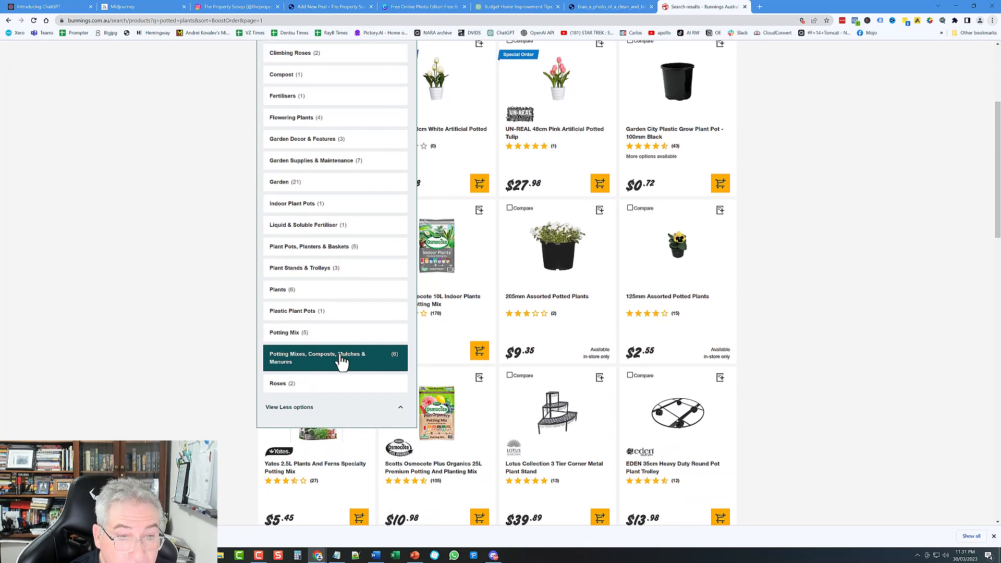
pyautogui.scroll(5, 339, 313)
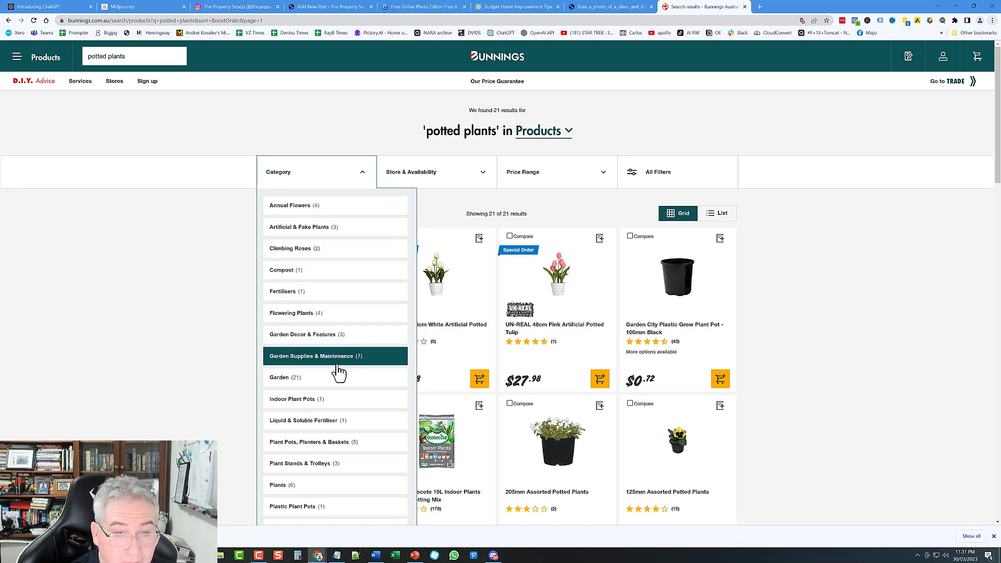
pyautogui.click(289, 209)
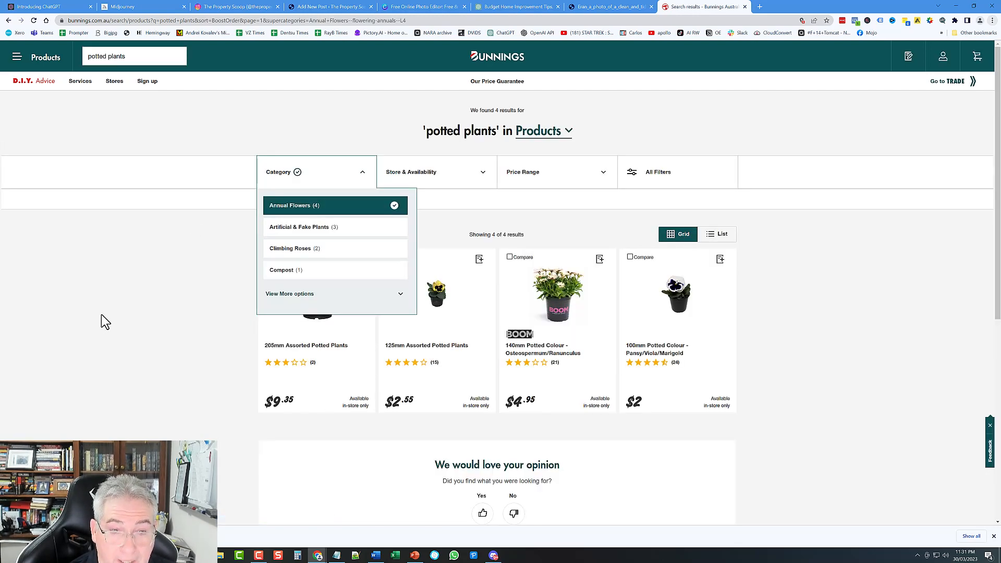
pyautogui.click(104, 322)
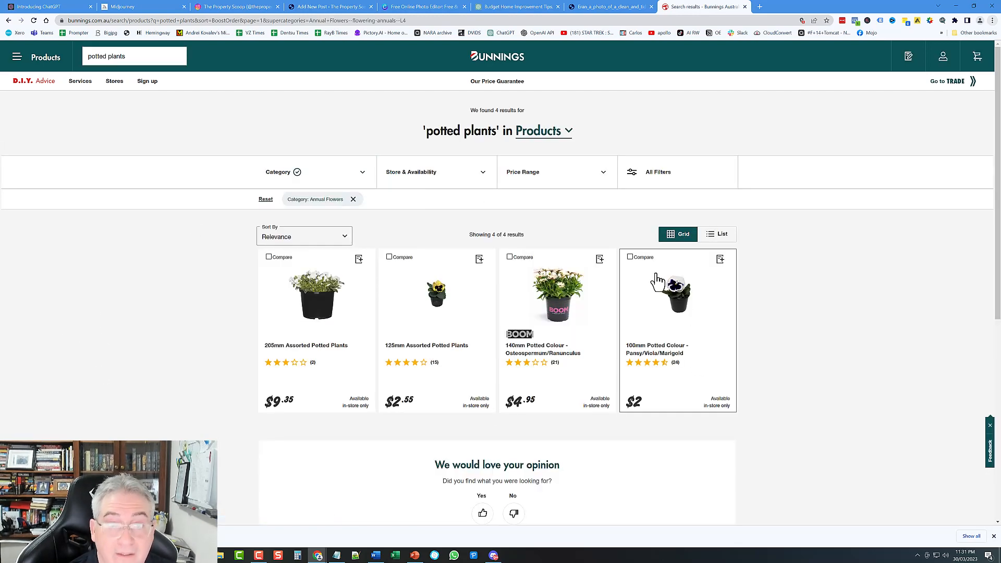
pyautogui.click(353, 200)
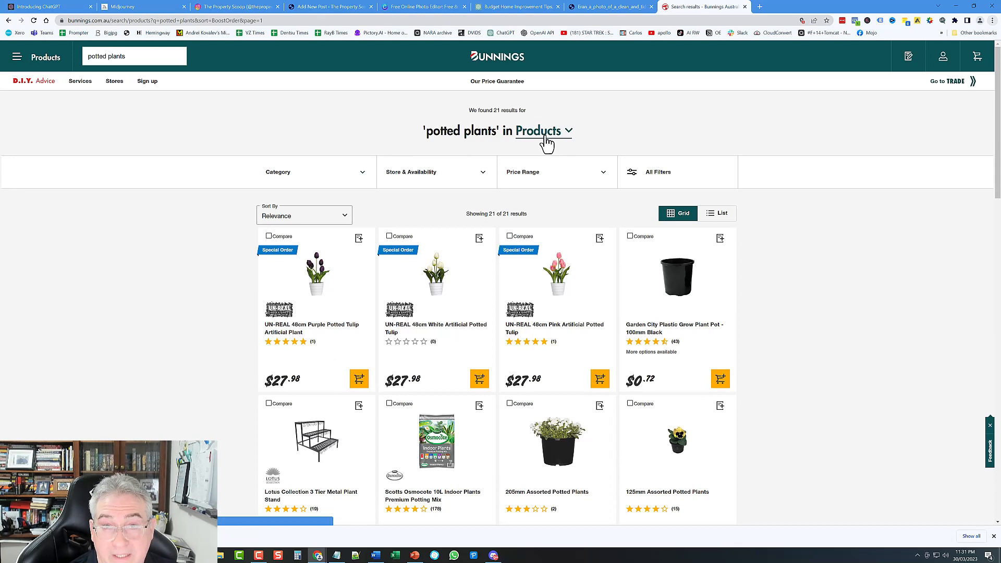
# Step: Copy the potted plants results page URL from the address bar
pyautogui.click(208, 21)
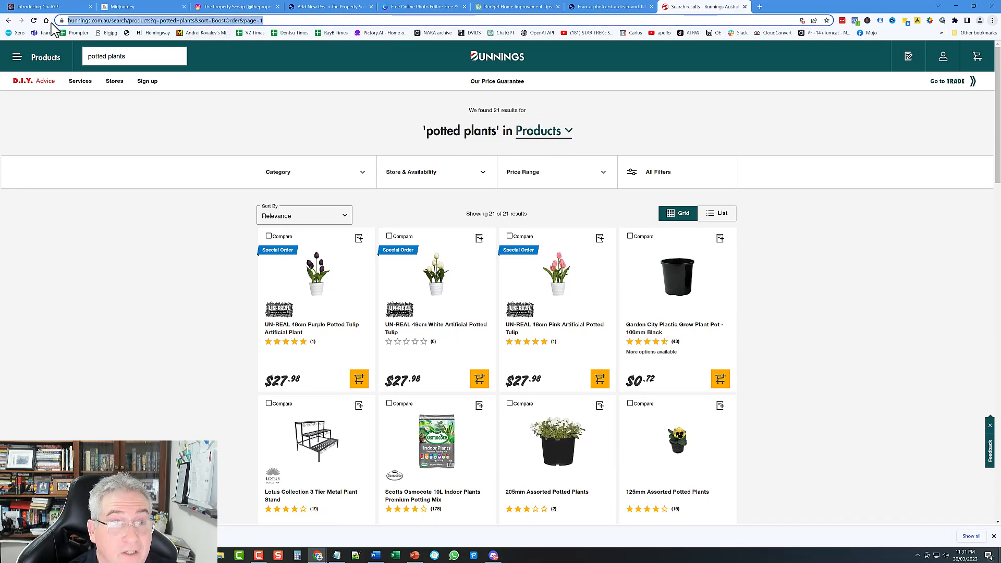
pyautogui.rightClick(245, 22)
pyautogui.click(264, 66)
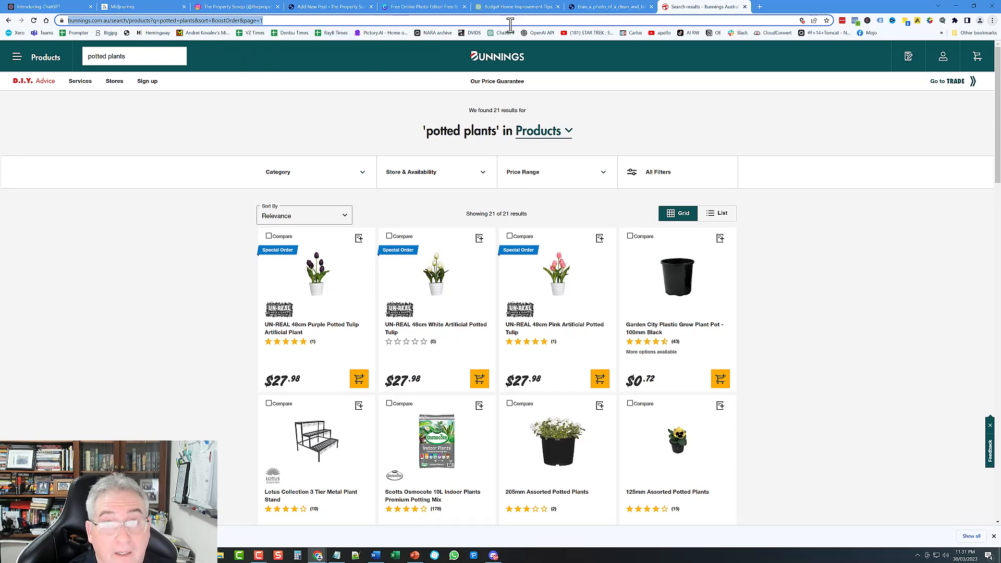
# Step: Link 'plants that are suitable for your climate' to the copied Bunnings results URL, opening in a new tab
pyautogui.click(321, 7)
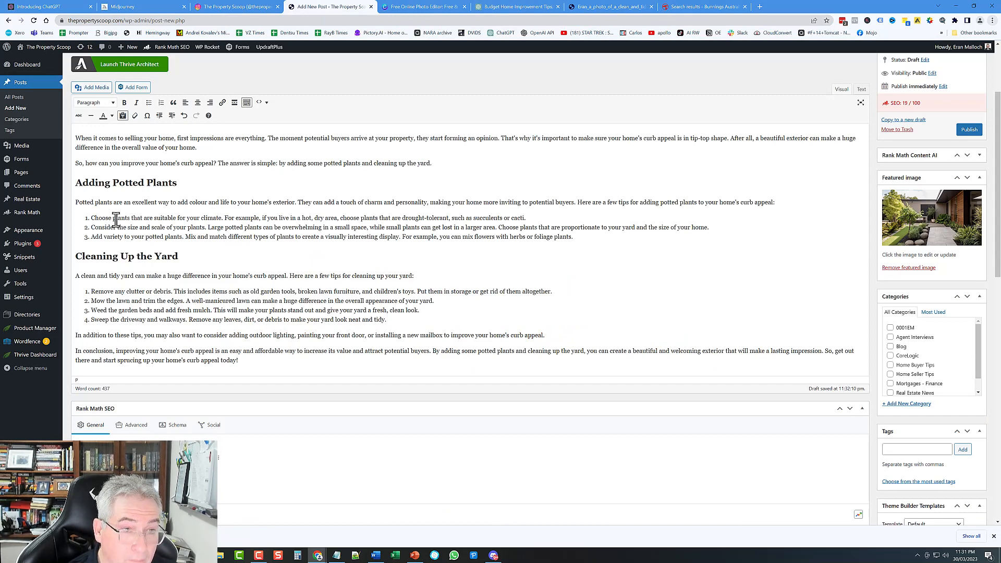
pyautogui.moveTo(113, 219); pyautogui.dragTo(221, 215)
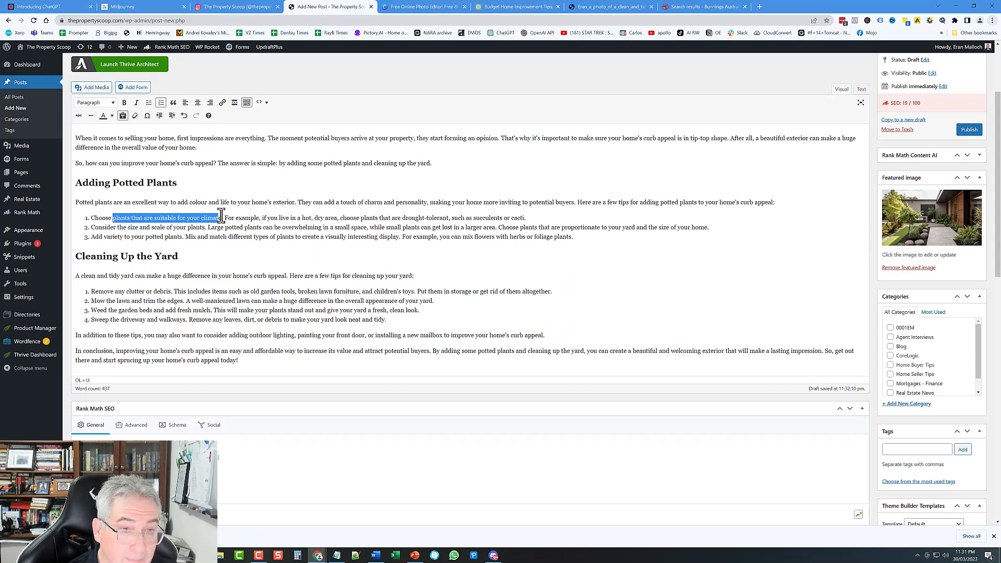
pyautogui.click(223, 103)
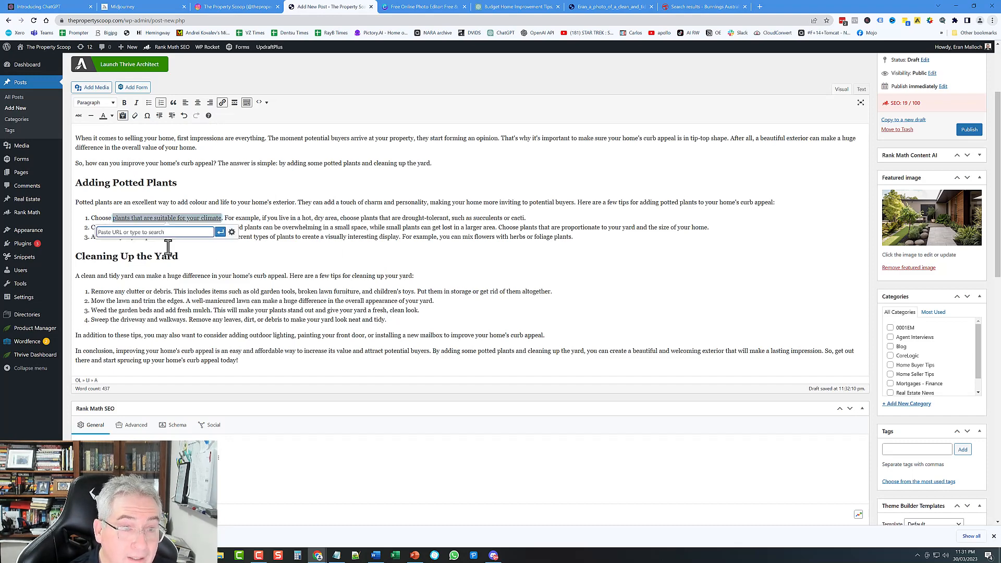
pyautogui.rightClick(139, 230)
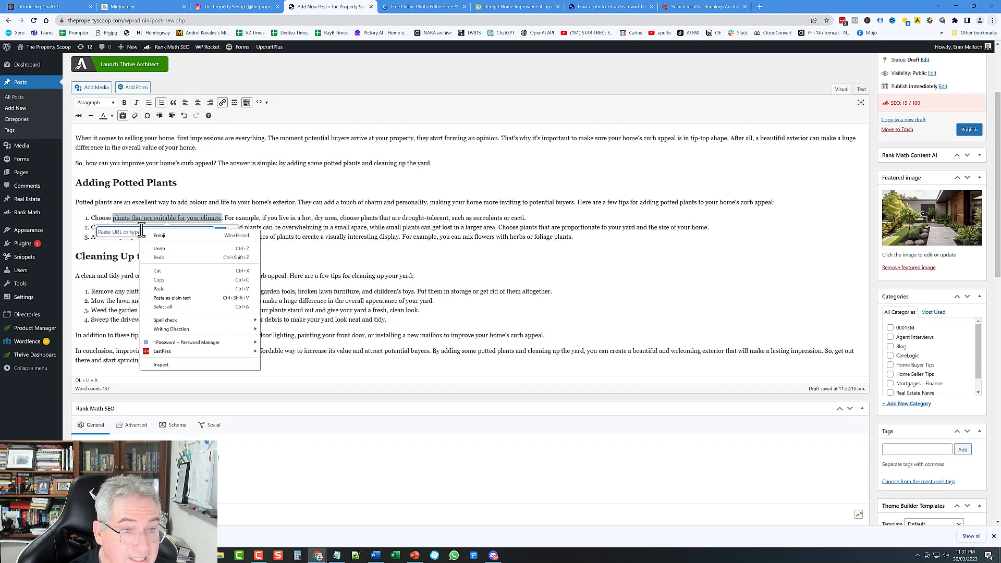
pyautogui.click(159, 289)
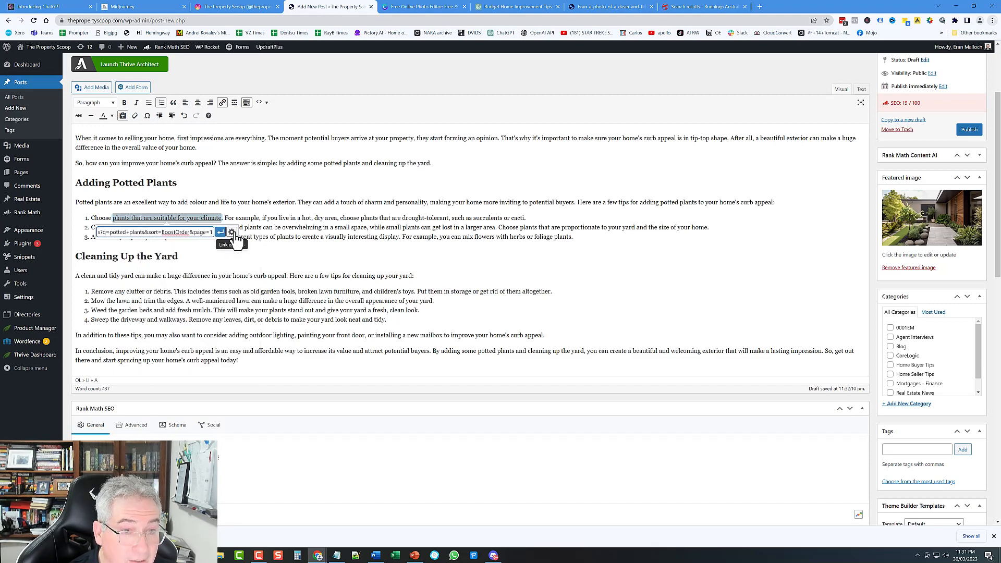
pyautogui.click(232, 234)
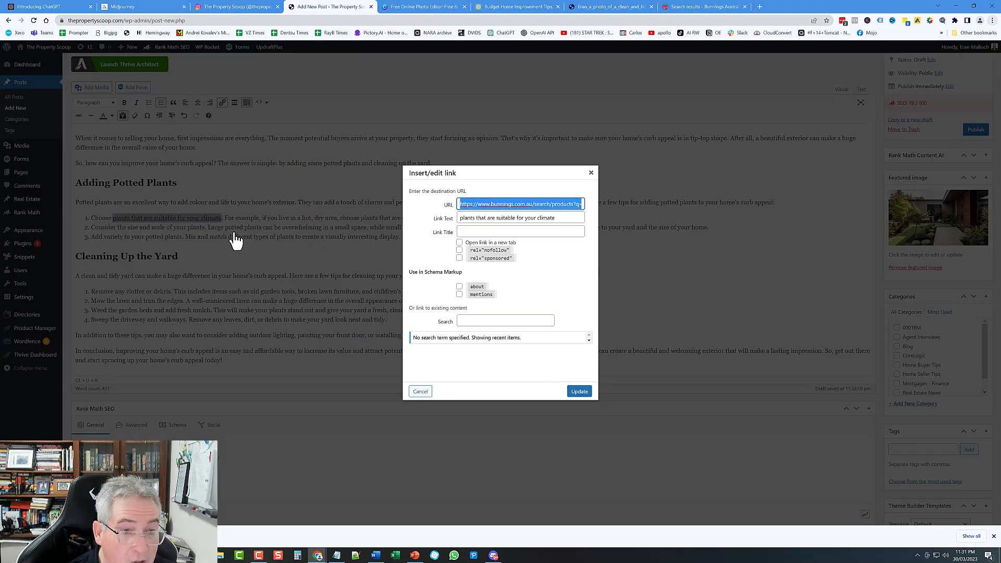
pyautogui.click(458, 243)
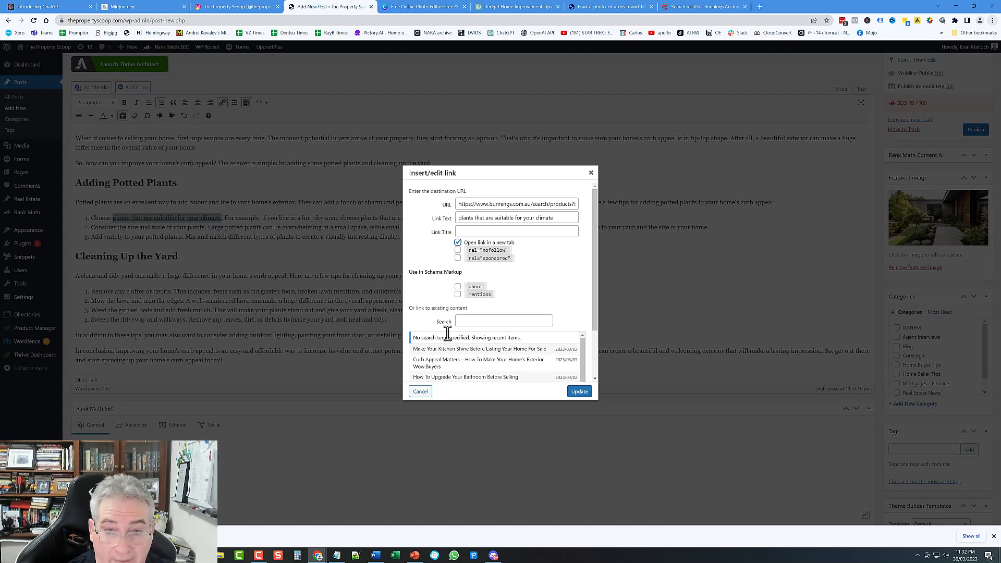
pyautogui.click(580, 394)
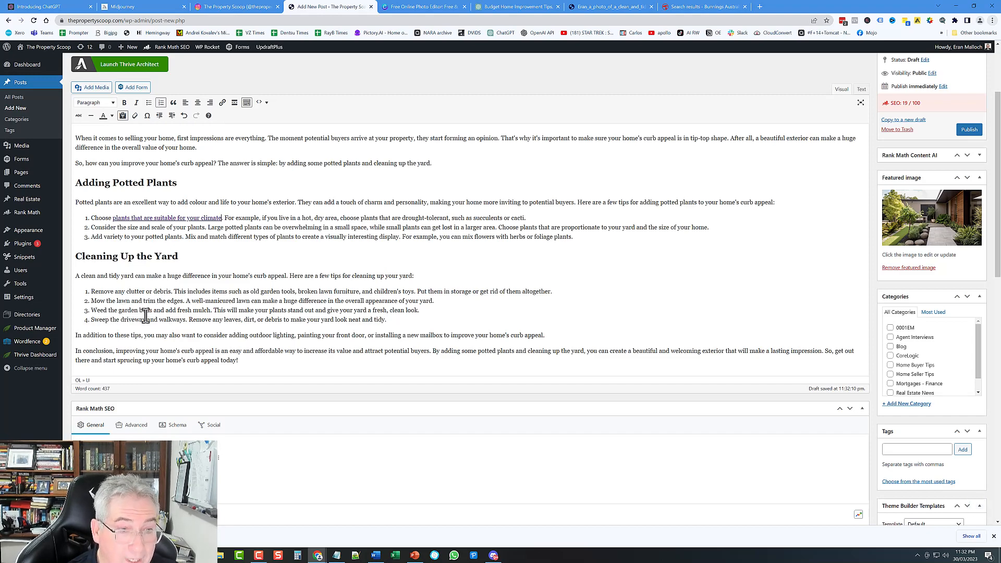
# Step: Search the Bunnings site for 'weeding' products
pyautogui.click(704, 7)
pyautogui.click(133, 57)
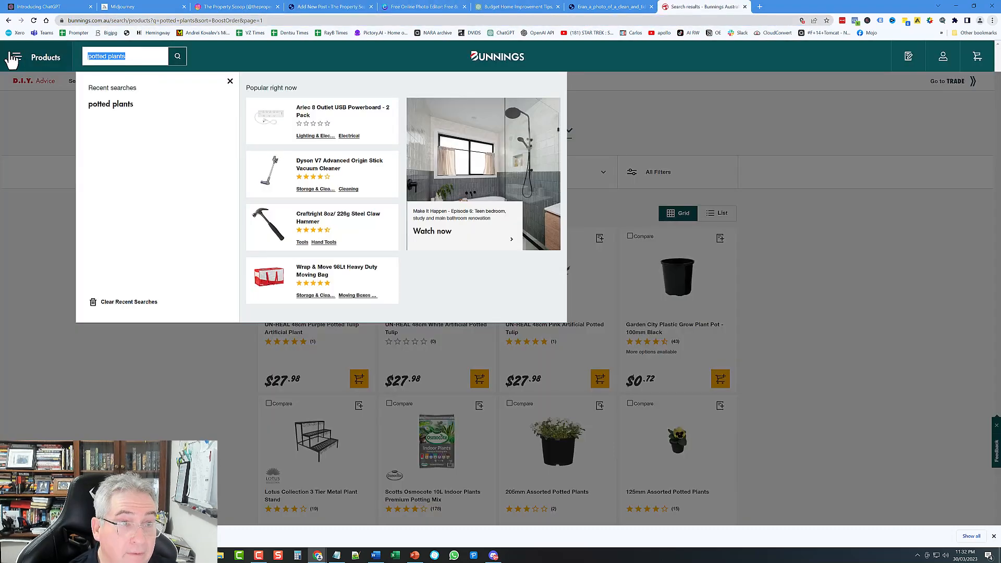
pyautogui.write('wee')
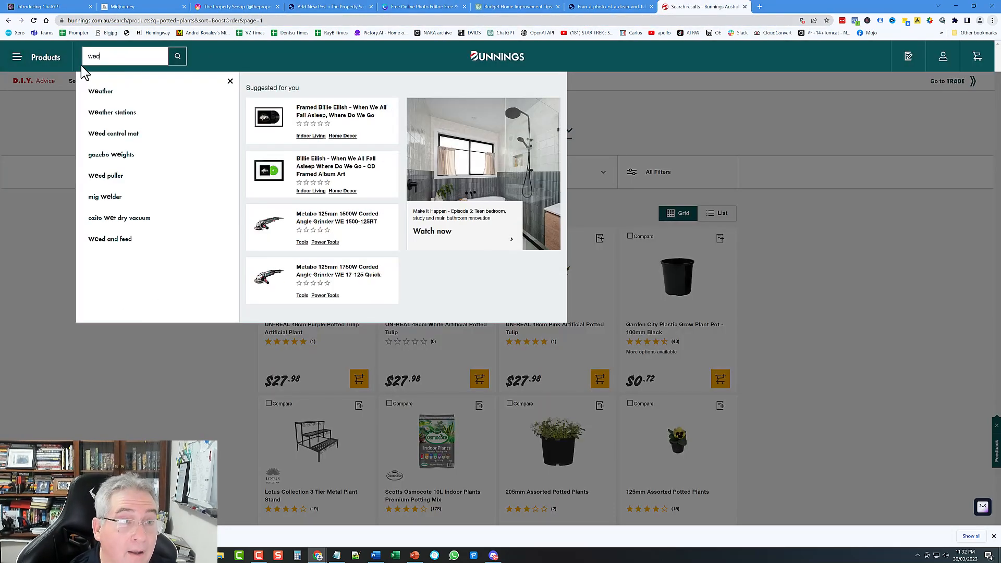
pyautogui.press('BackSpace')
pyautogui.press('BackSpace')
pyautogui.press('BackSpace')
pyautogui.press('BackSpace')
pyautogui.press('BackSpace')
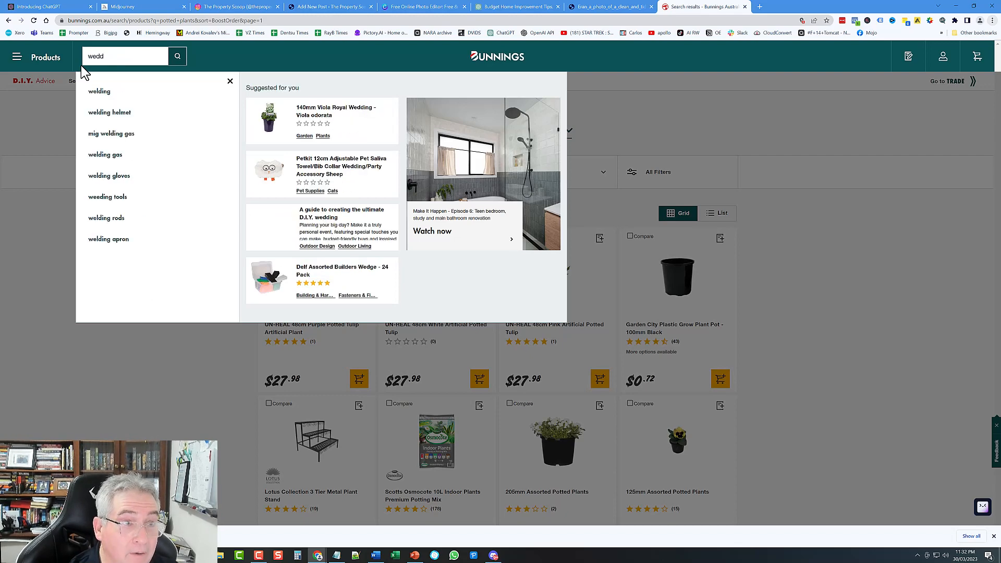
pyautogui.write('eding')
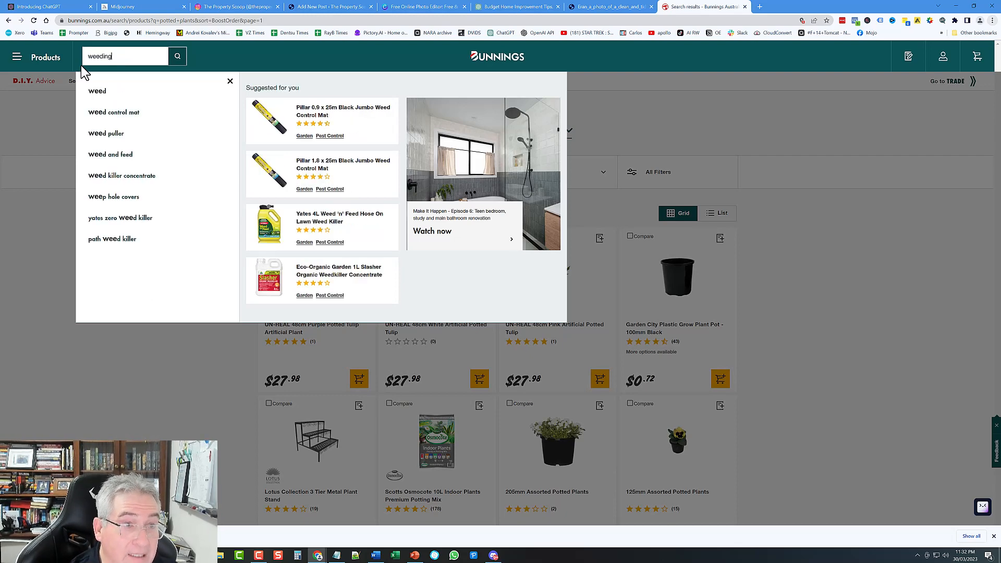
pyautogui.press('Return')
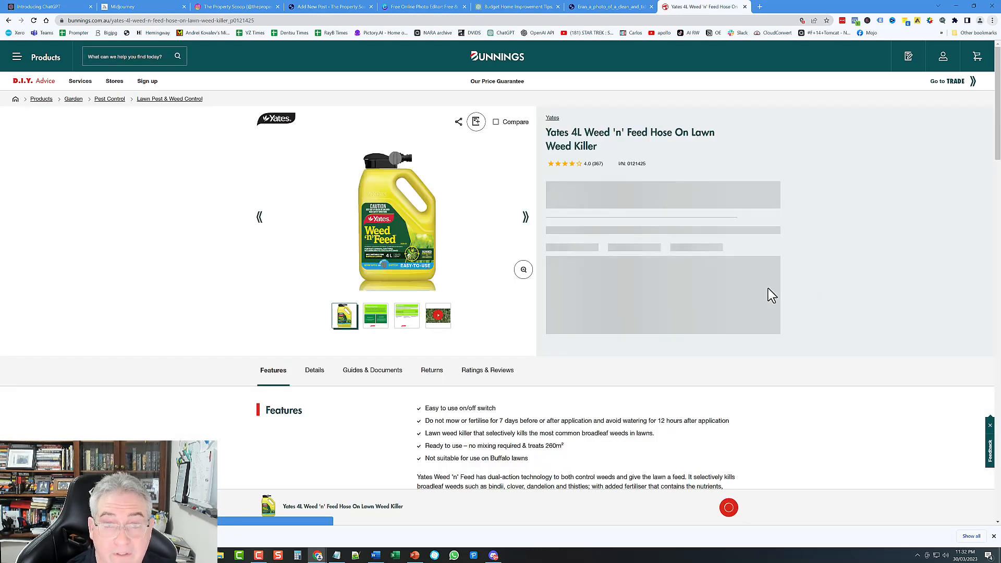
# Step: Copy the address of the Yates 4L Weed 'n' Feed Hose On Lawn Weed Killer page
pyautogui.click(170, 21)
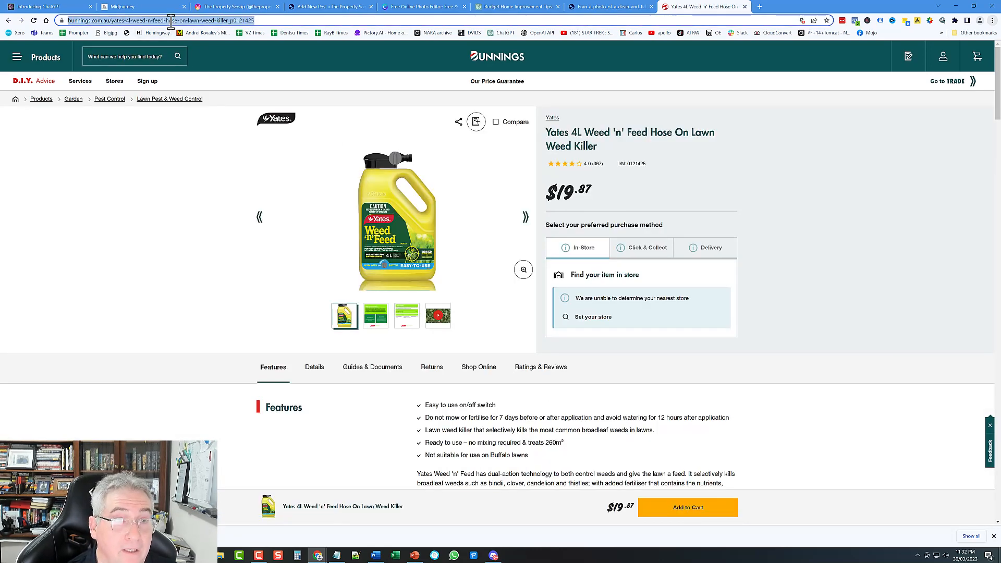
pyautogui.rightClick(170, 21)
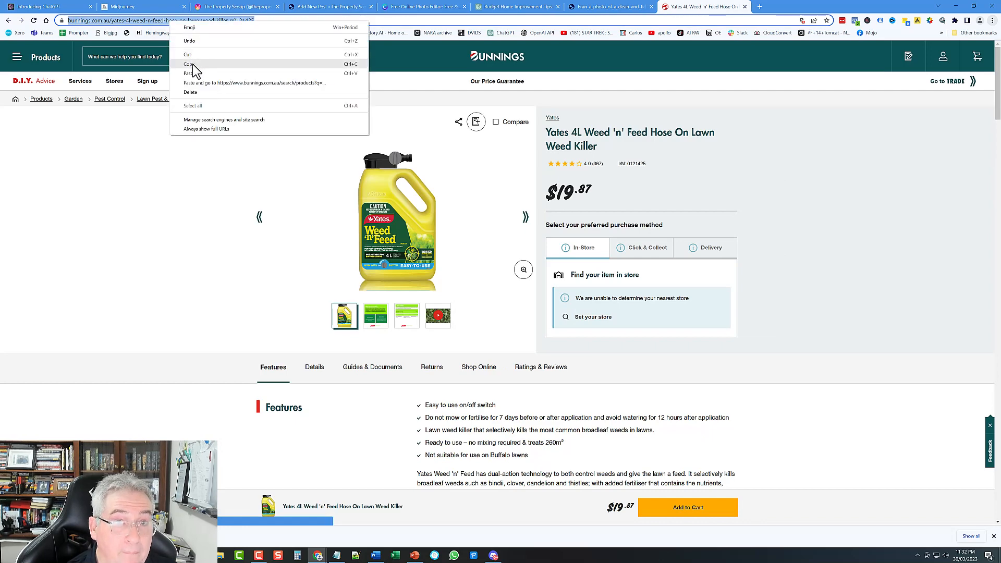
pyautogui.click(192, 64)
pyautogui.click(334, 7)
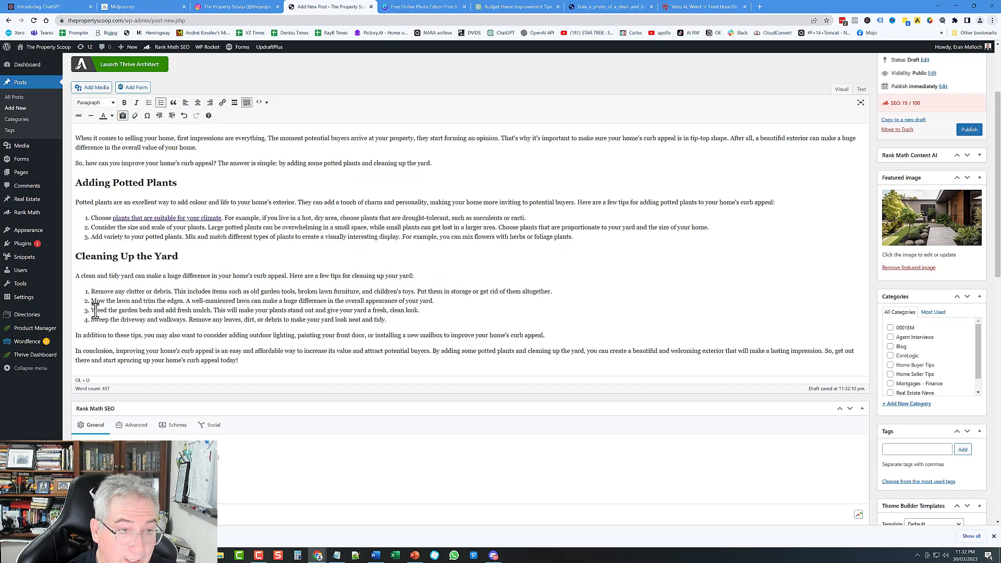
# Step: Link 'Weed the garden beds' to the pasted Yates product URL, set to open in a new tab
pyautogui.moveTo(91, 311); pyautogui.dragTo(156, 311)
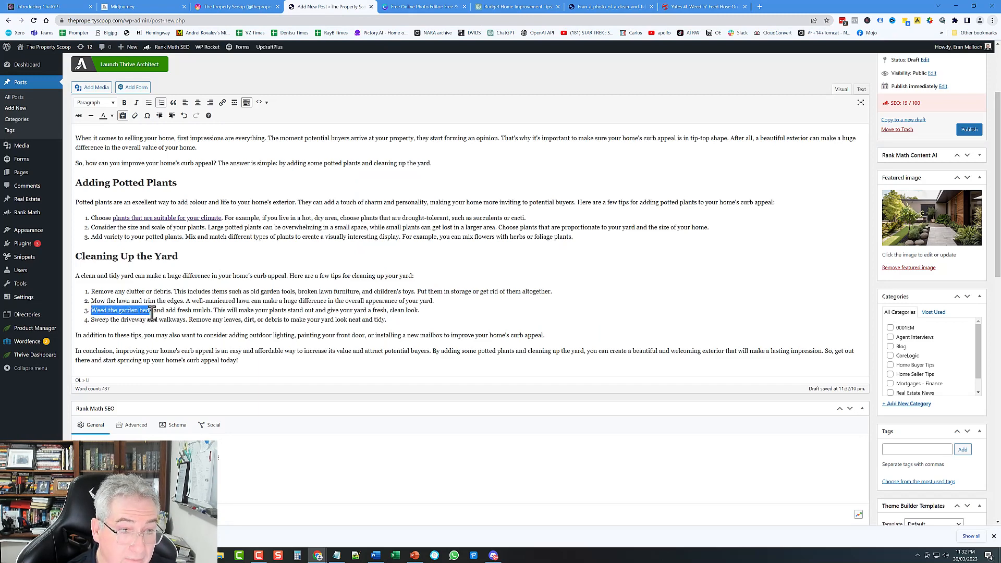
pyautogui.click(222, 104)
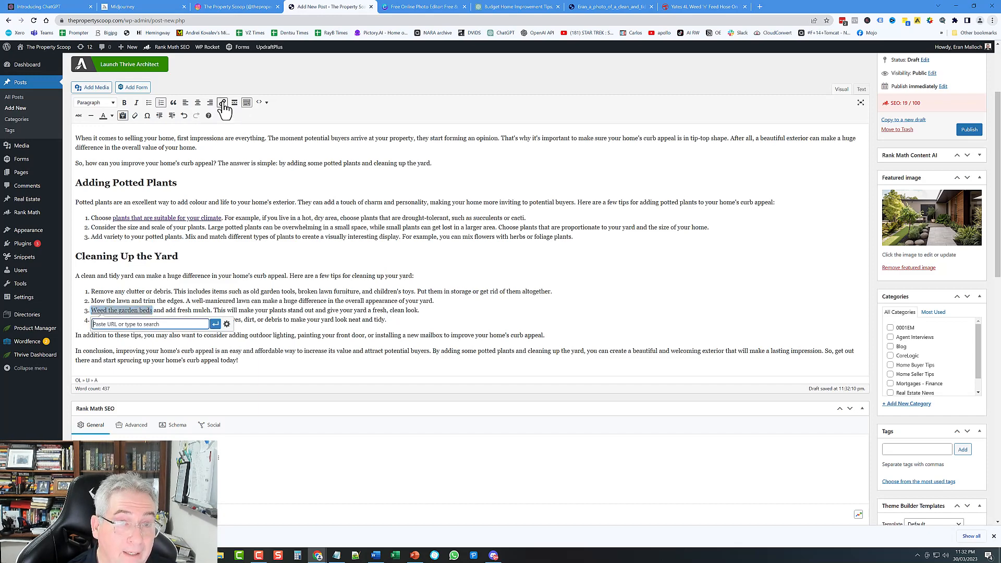
pyautogui.rightClick(182, 321)
pyautogui.click(203, 381)
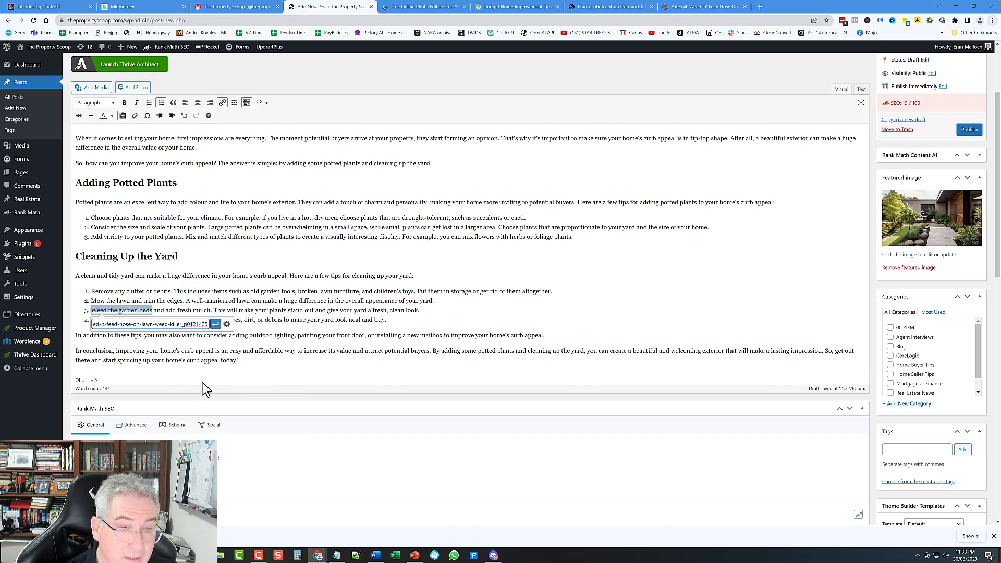
pyautogui.click(227, 325)
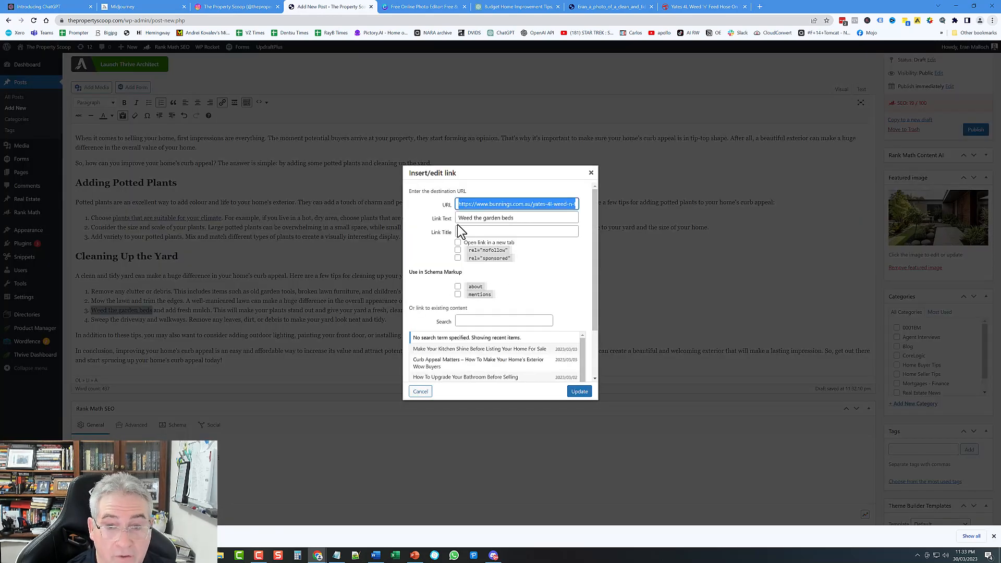
pyautogui.click(458, 243)
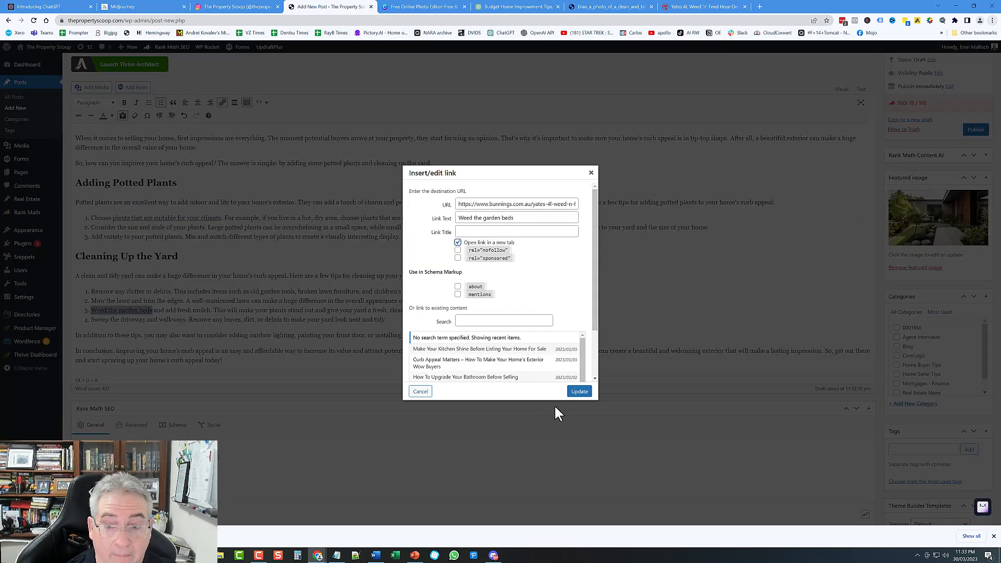
pyautogui.click(580, 392)
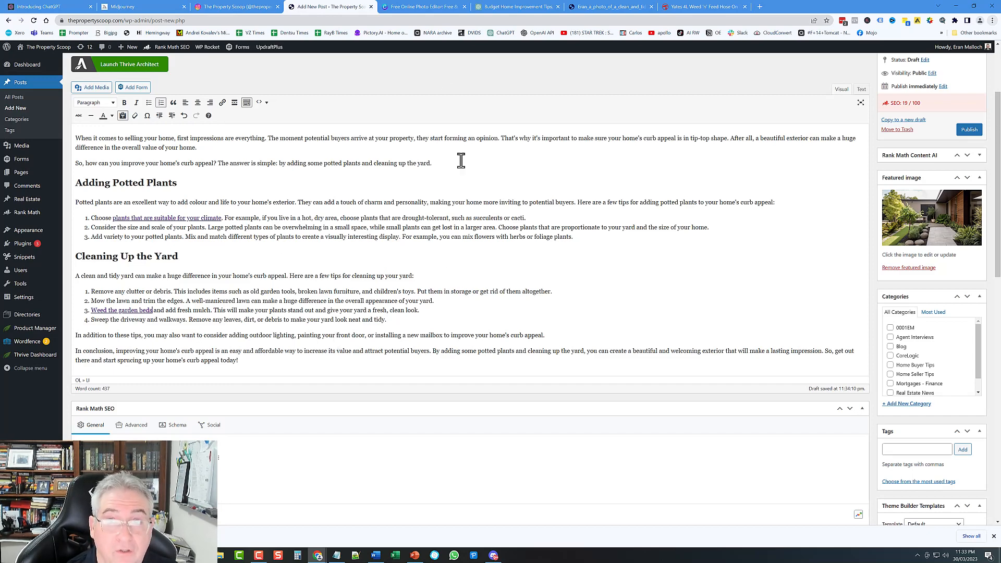
pyautogui.click(707, 7)
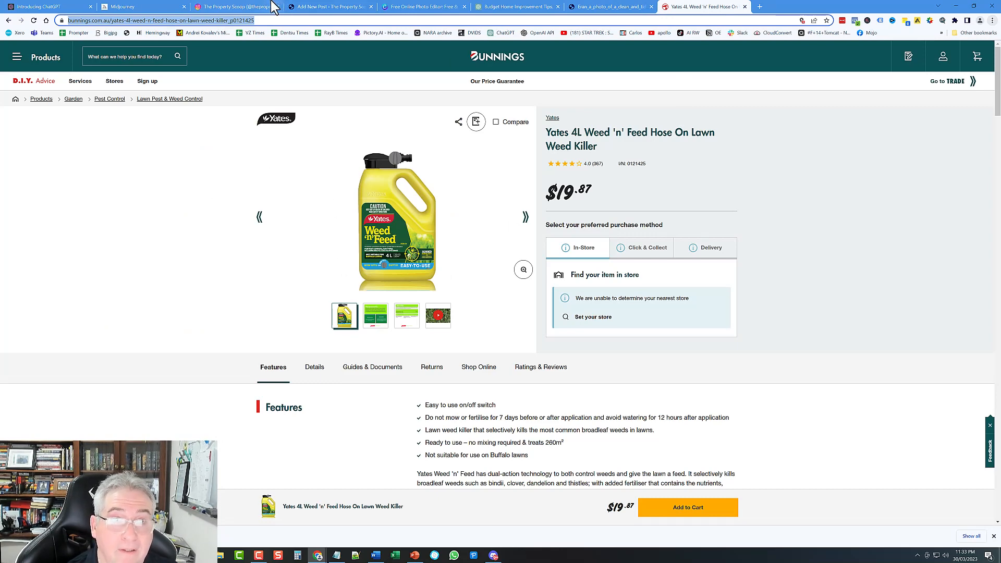
pyautogui.click(335, 10)
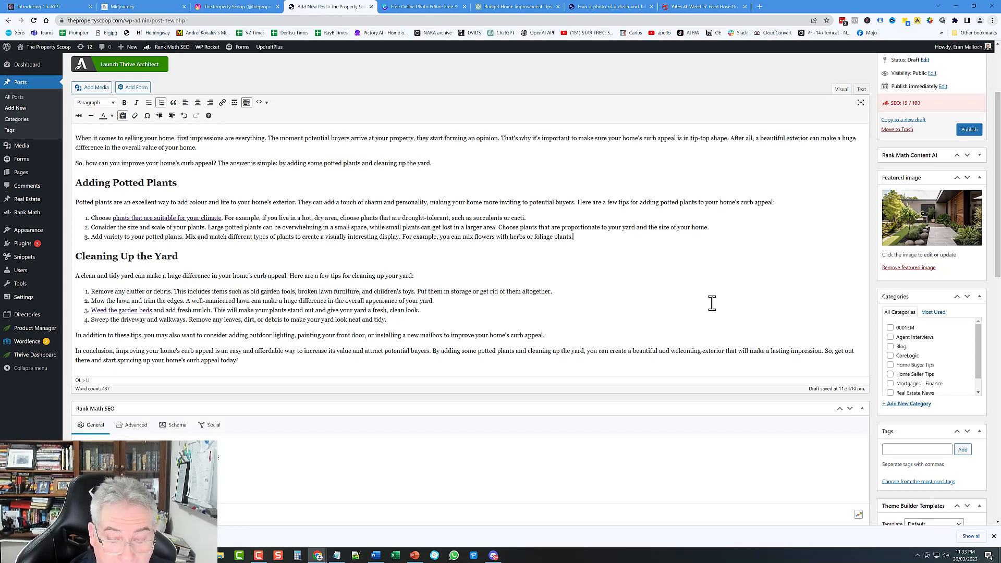
pyautogui.write('jfhdsf')
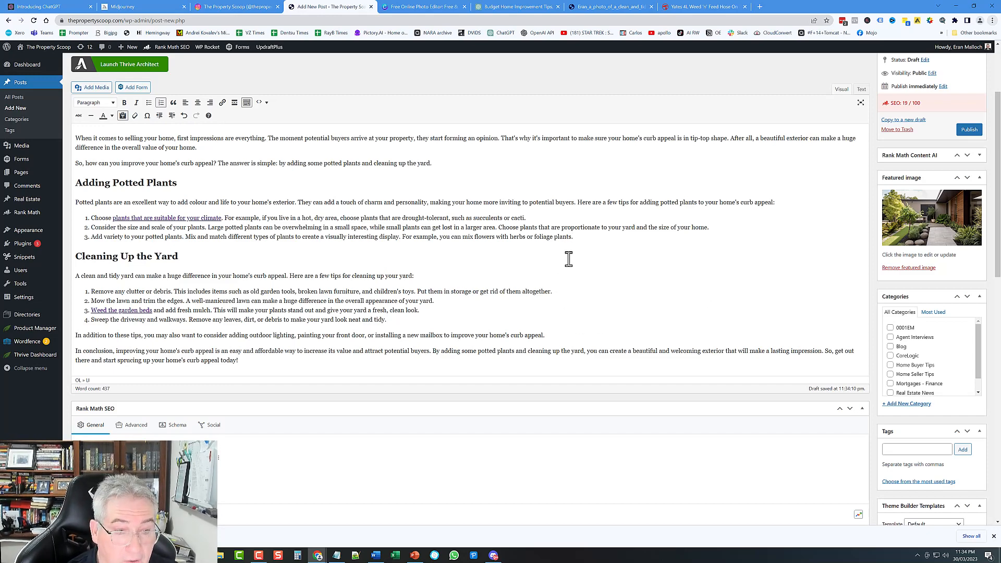
pyautogui.scroll(3, 331, 233)
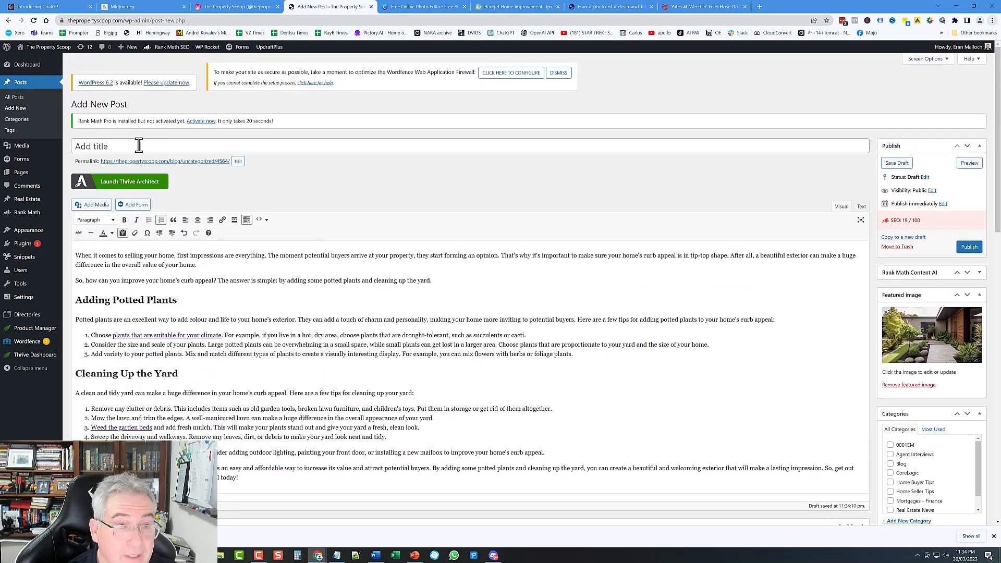
pyautogui.click(140, 146)
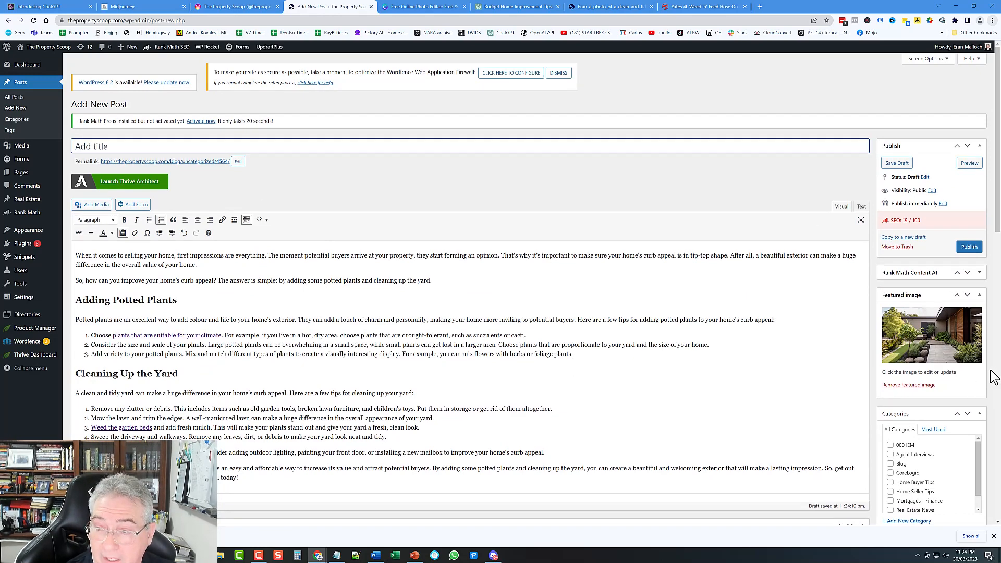
pyautogui.scroll(-3, 991, 374)
pyautogui.scroll(-1, 991, 375)
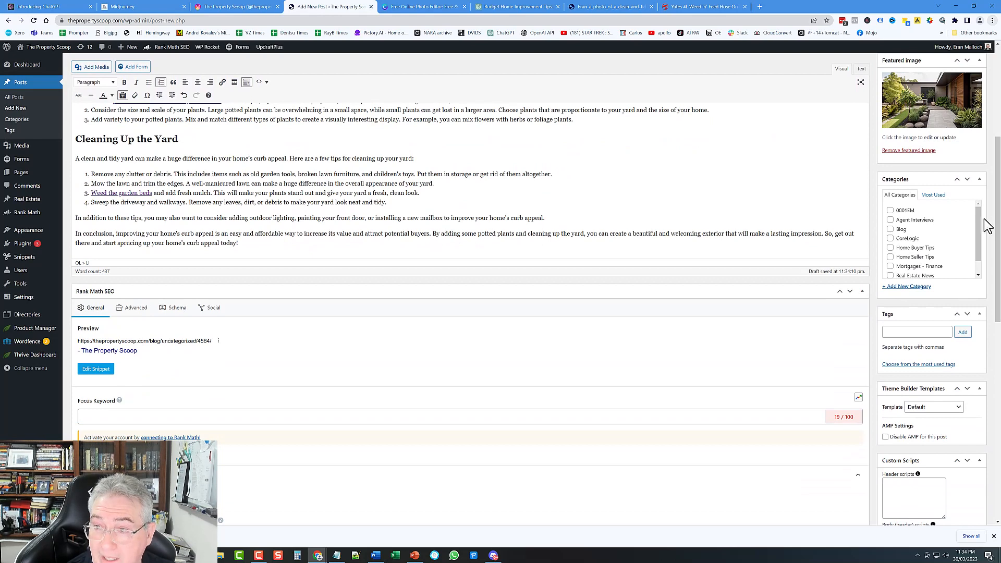
pyautogui.moveTo(980, 225); pyautogui.dragTo(985, 249)
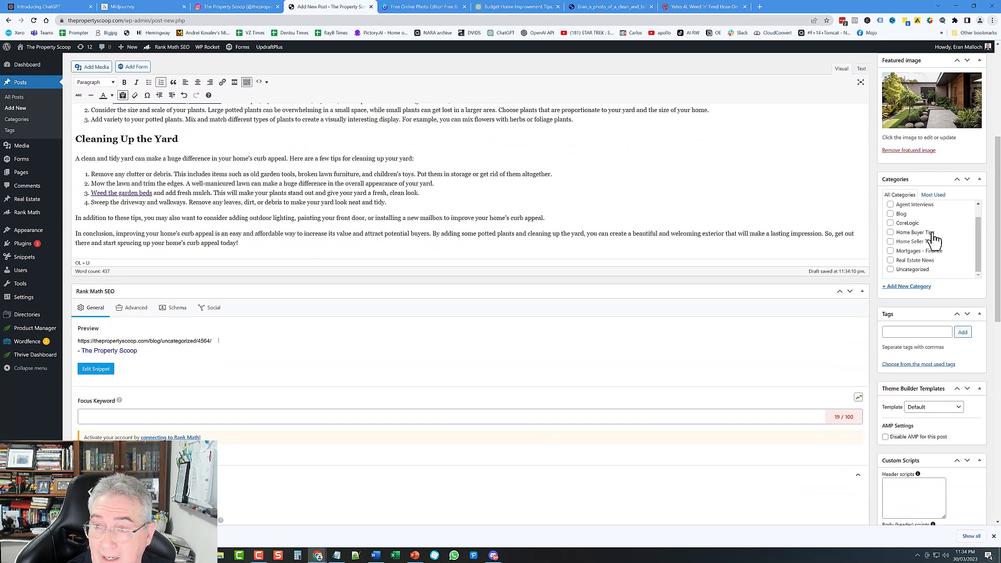
pyautogui.click(890, 242)
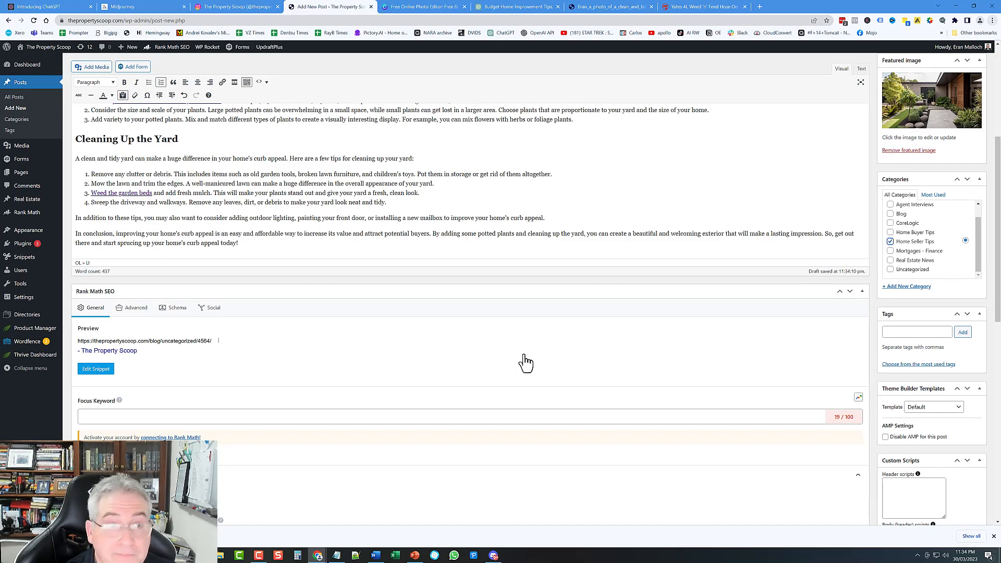
pyautogui.scroll(4, 526, 363)
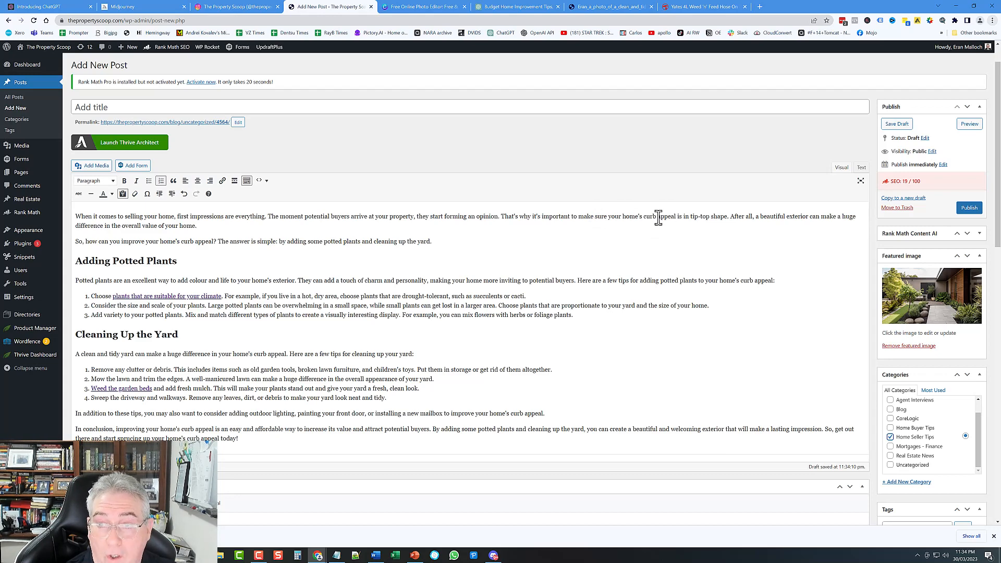
# Step: Enter '7 Tips for Keeping Your Home's Curb Appeal In Tip-Top Shape' as the post title
pyautogui.click(134, 106)
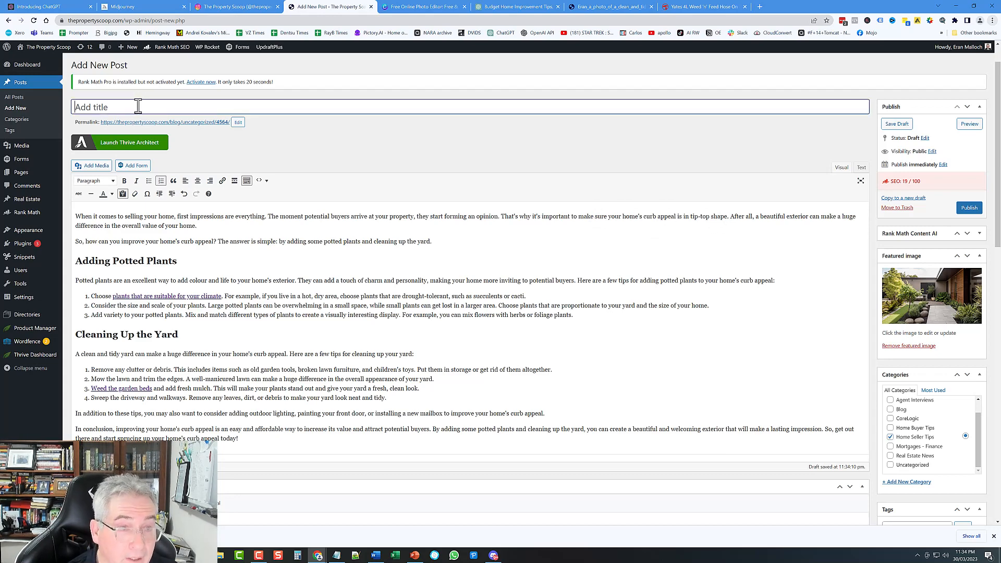
pyautogui.scroll(-1, 245, 339)
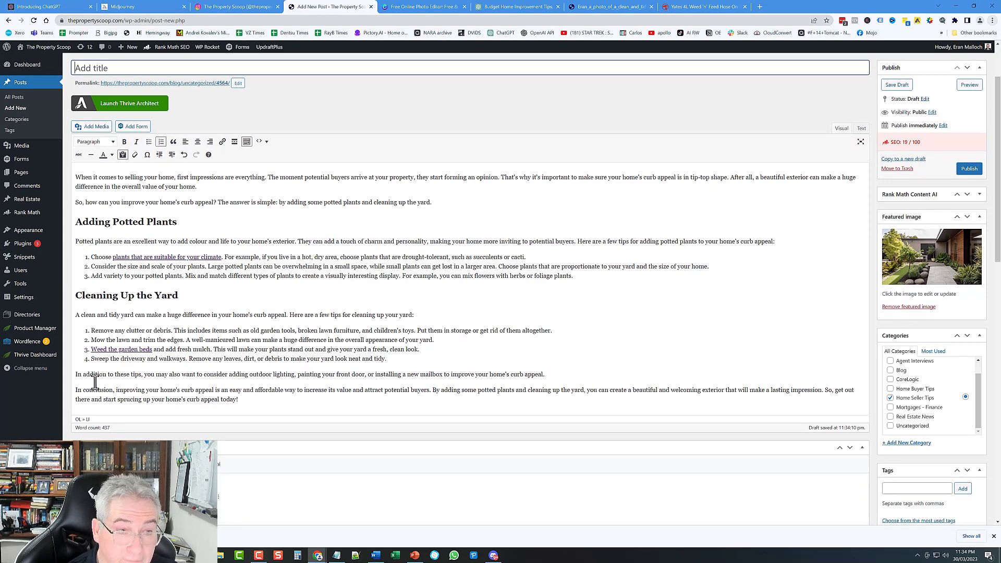
pyautogui.scroll(2, 279, 301)
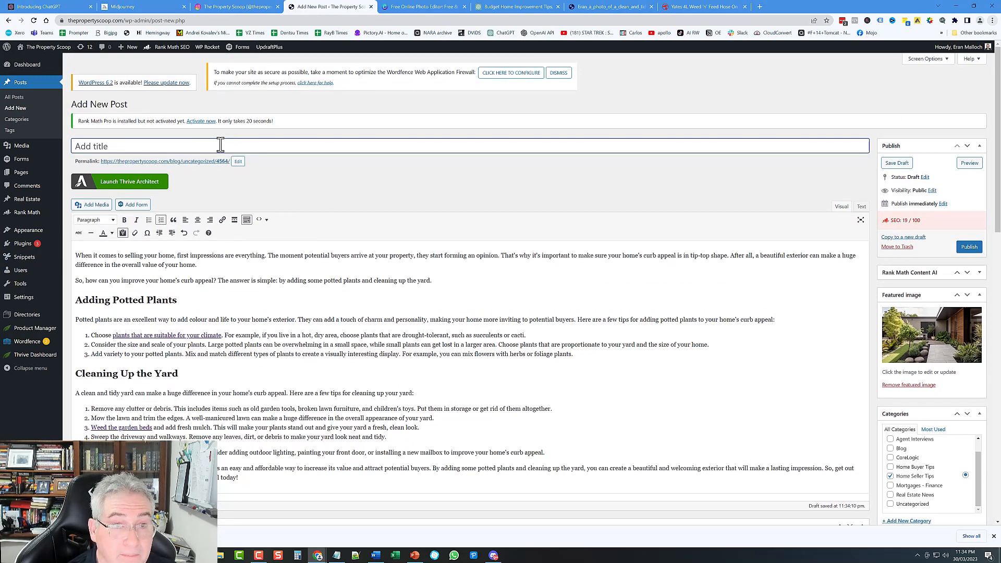
pyautogui.write('7 T')
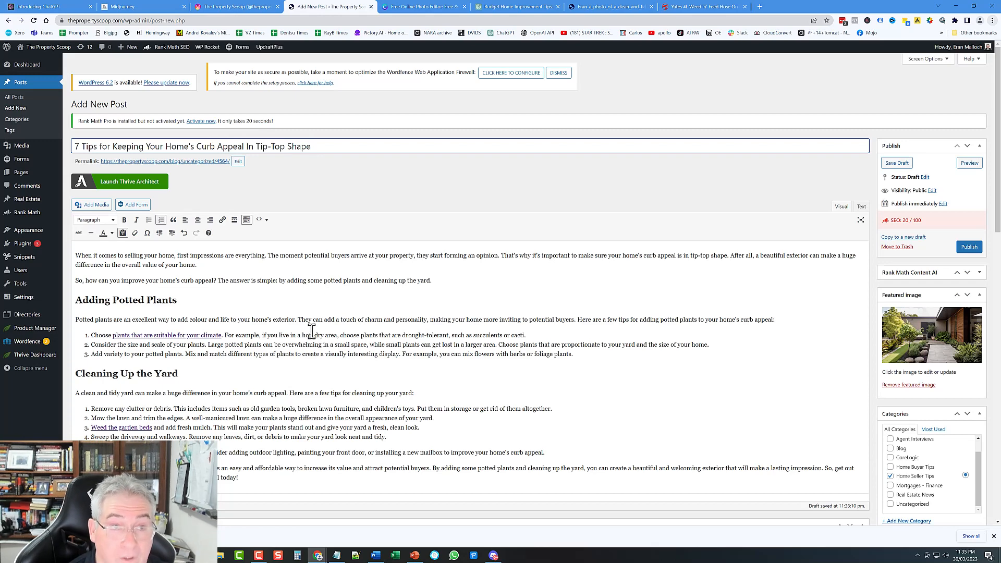
# Step: Ask ChatGPT to 'give me 5 different titles for the above blog post'
pyautogui.click(514, 7)
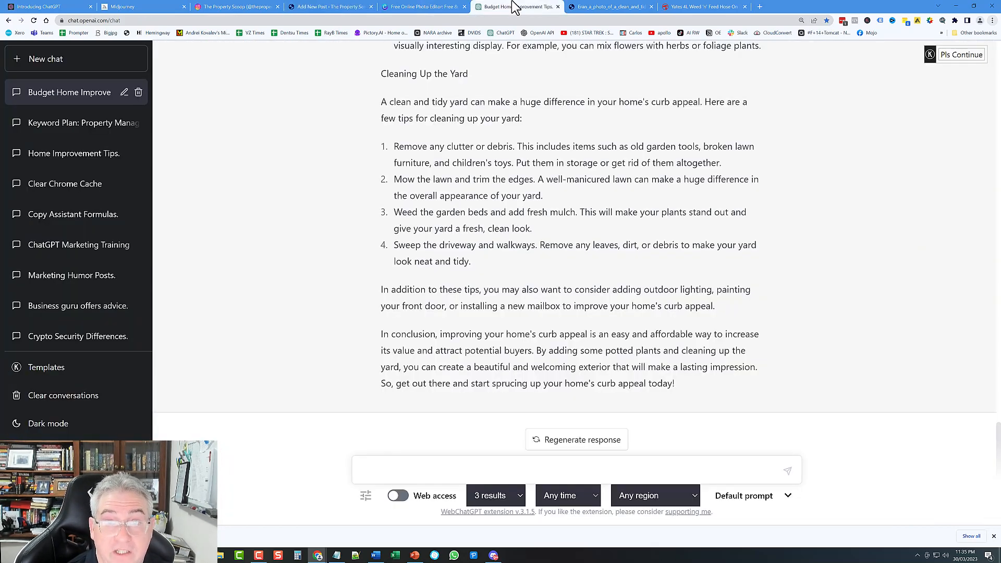
pyautogui.scroll(10, 528, 229)
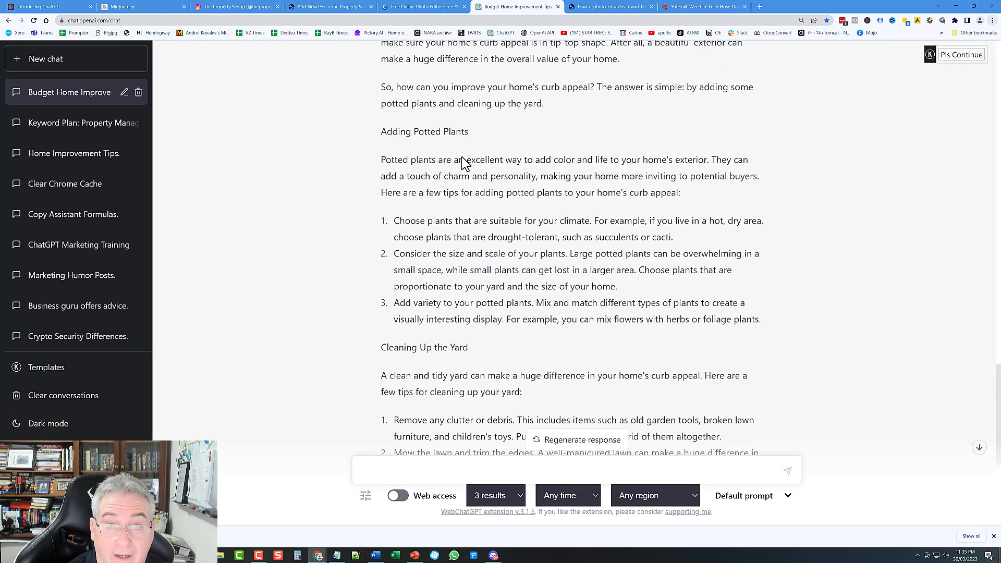
pyautogui.scroll(-10, 424, 196)
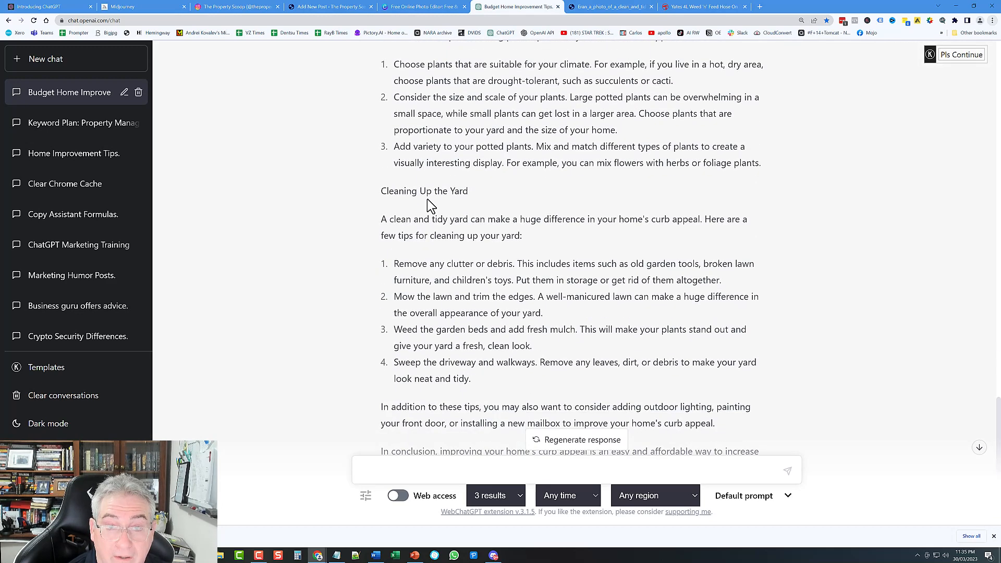
pyautogui.click(440, 467)
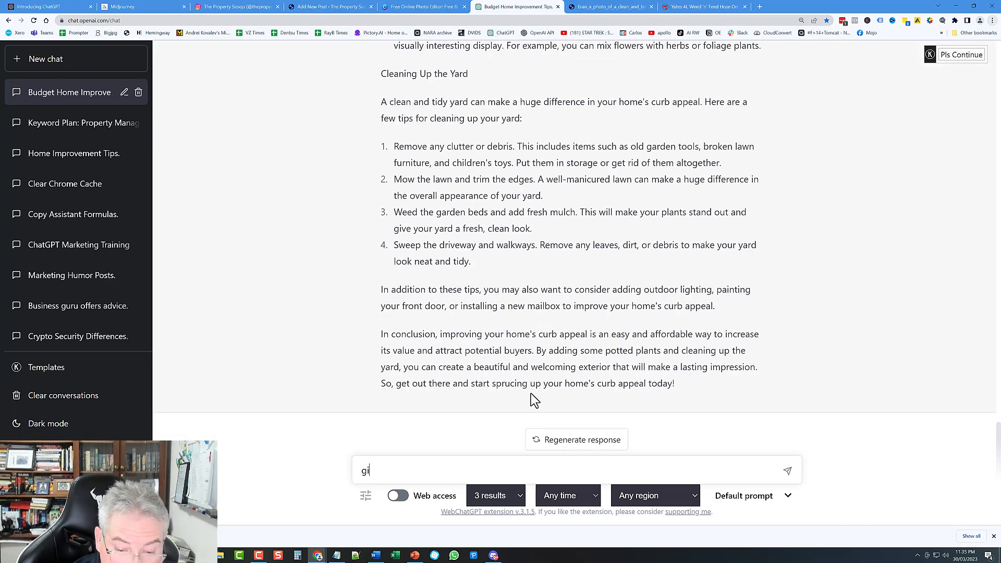
pyautogui.write('give me 5 different titles for the above blog post')
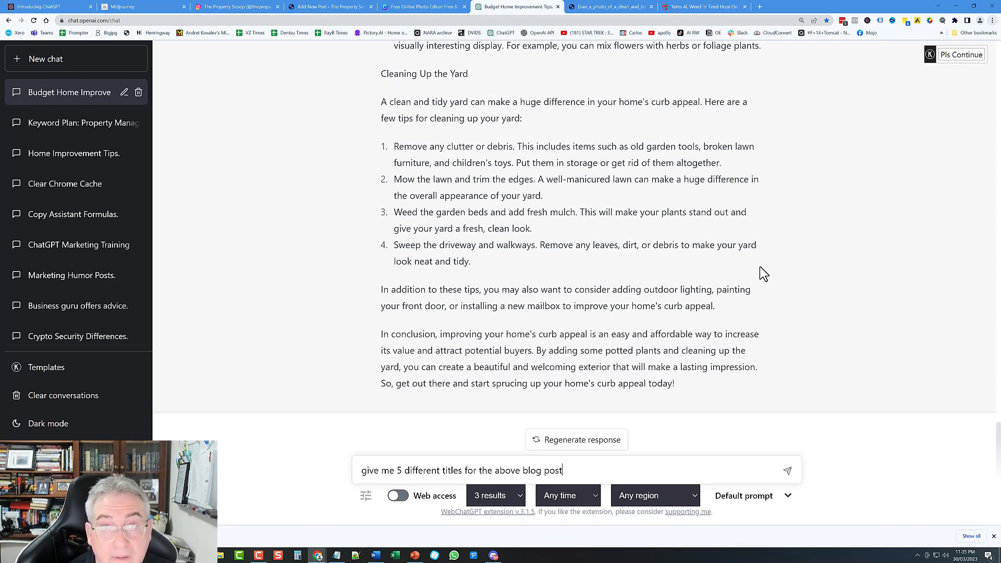
pyautogui.scroll(8, 731, 235)
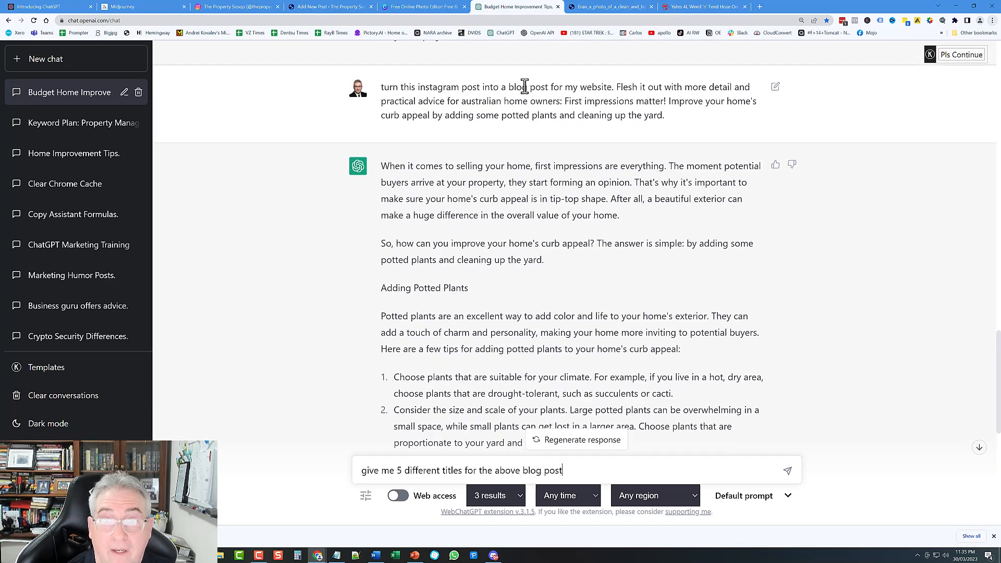
pyautogui.moveTo(511, 87); pyautogui.dragTo(550, 86)
pyautogui.scroll(-10, 489, 261)
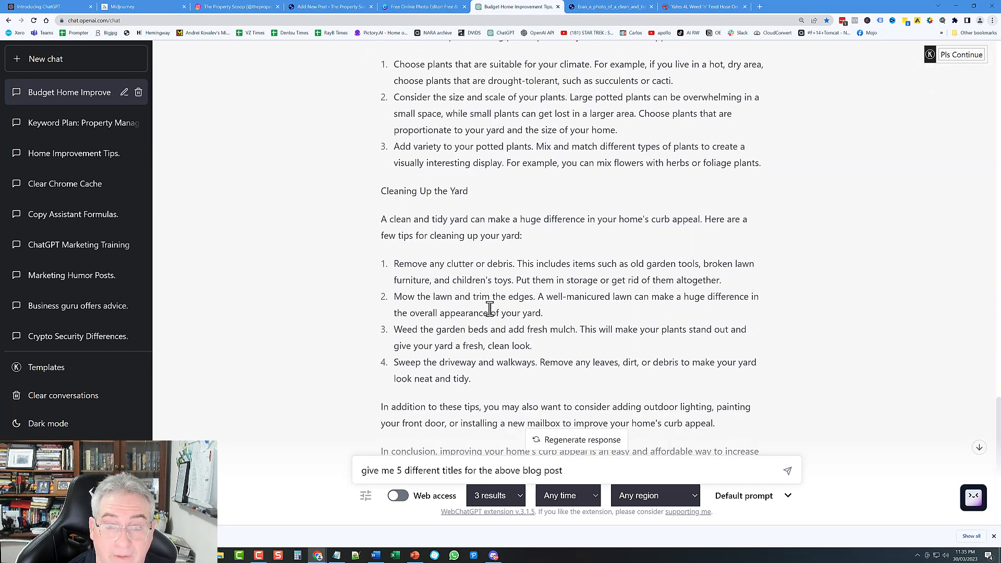
pyautogui.click(788, 473)
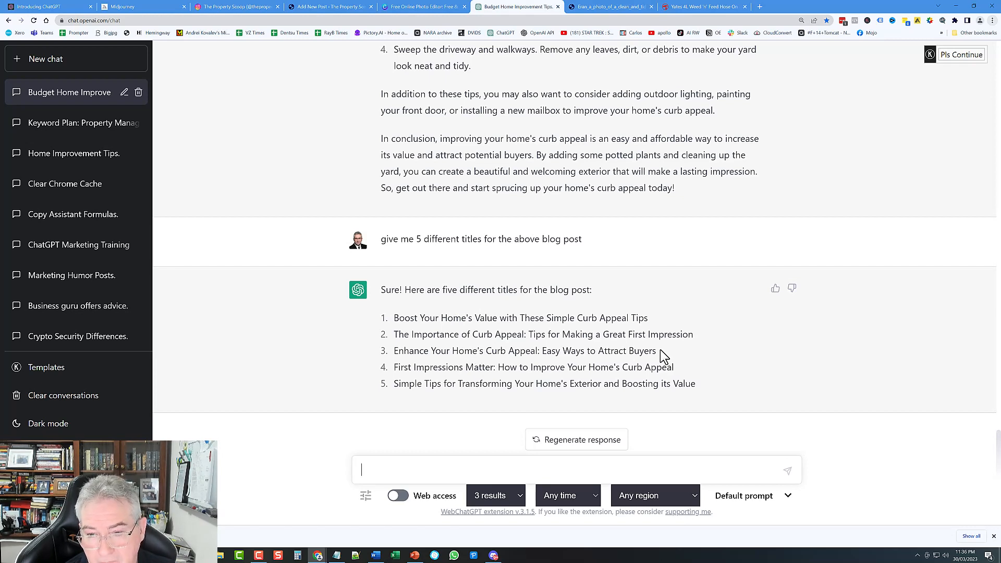
# Step: Copy the third suggested title, 'Enhance Your Home's Curb Appeal: Easy Ways to Attract Buyers'
pyautogui.moveTo(656, 351); pyautogui.dragTo(386, 357)
pyautogui.rightClick(405, 352)
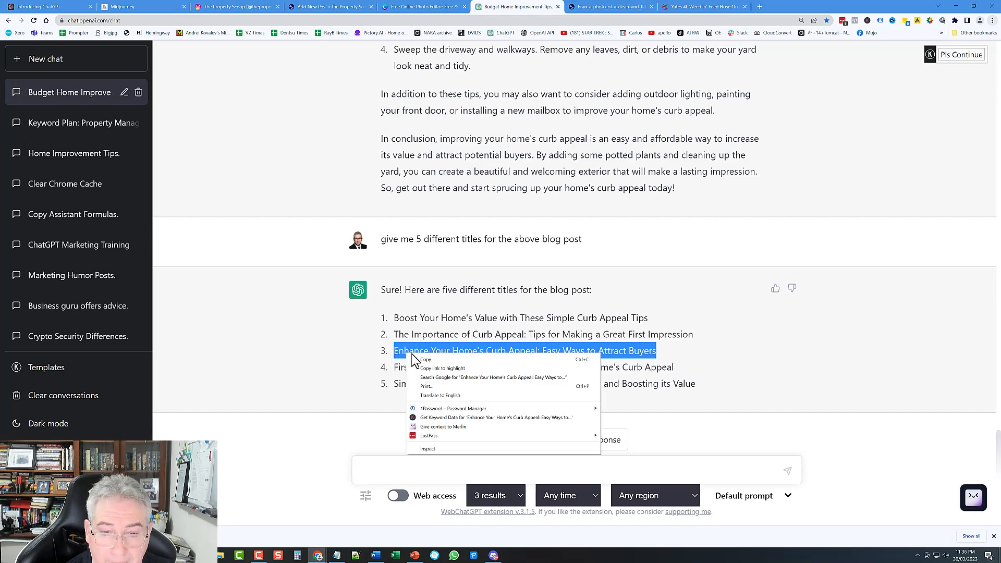
pyautogui.click(429, 367)
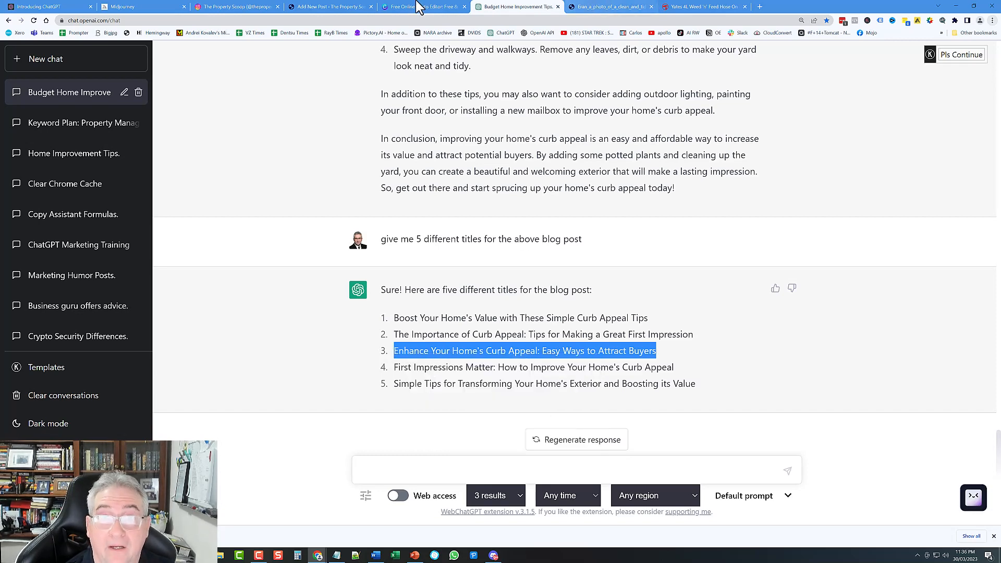
pyautogui.click(318, 6)
# Step: Replace the post title with 'Enhance Your Home's Curb Appeal: Easy Ways to Attract Buyers'
pyautogui.moveTo(315, 144); pyautogui.dragTo(36, 146)
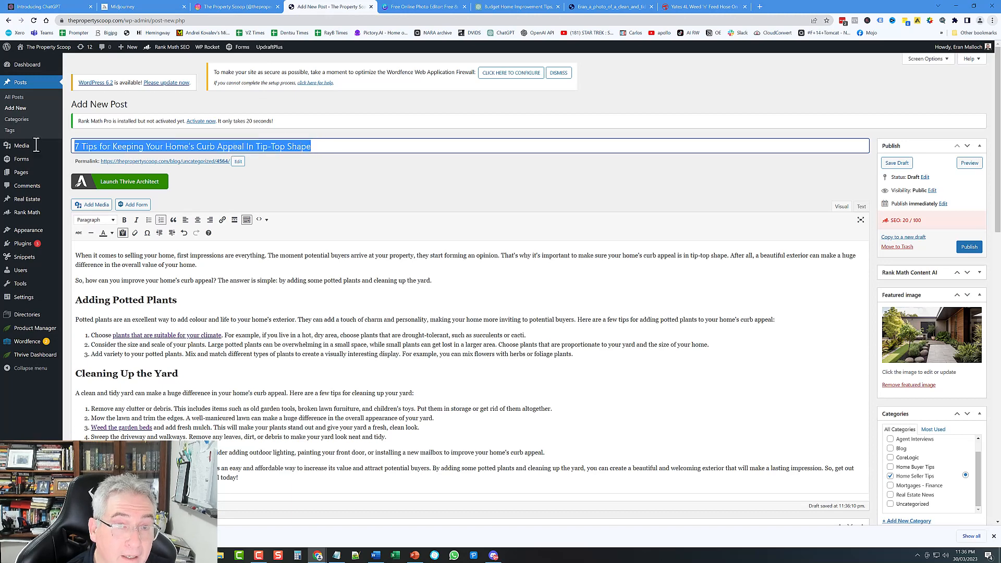
pyautogui.press('BackSpace')
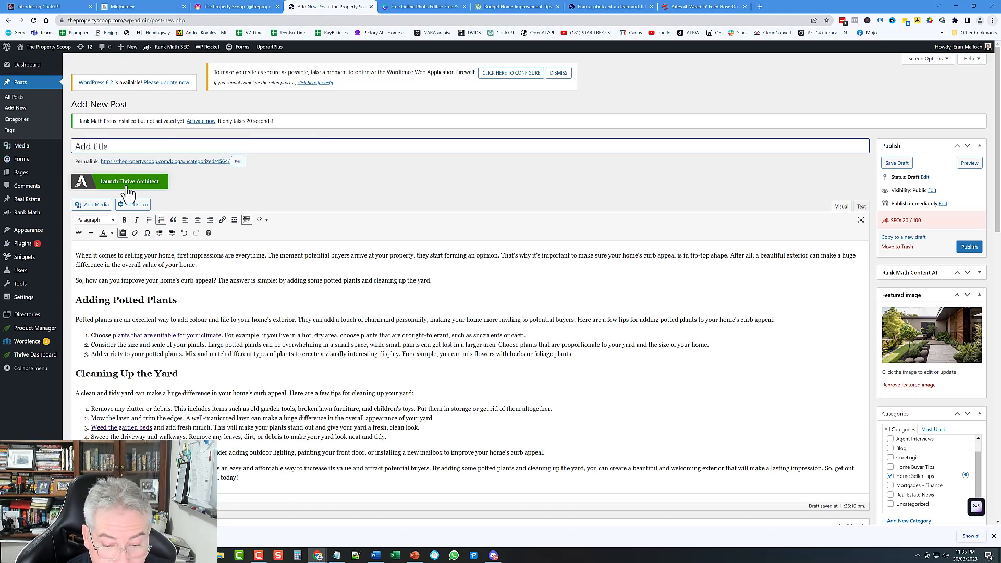
pyautogui.hotkey('ctrl', 'v')
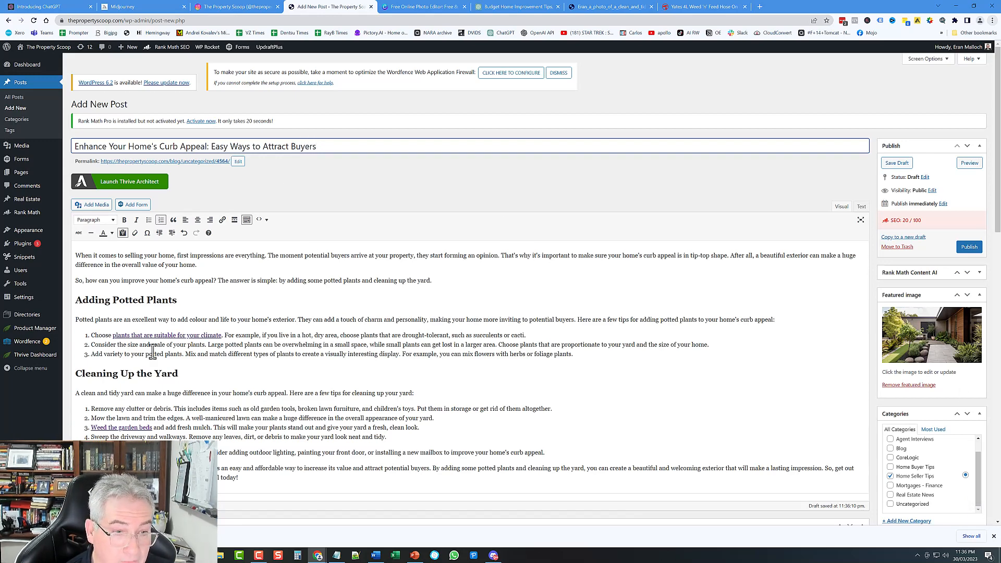
# Step: Publish the post and view it on the live site
pyautogui.scroll(-5, 444, 434)
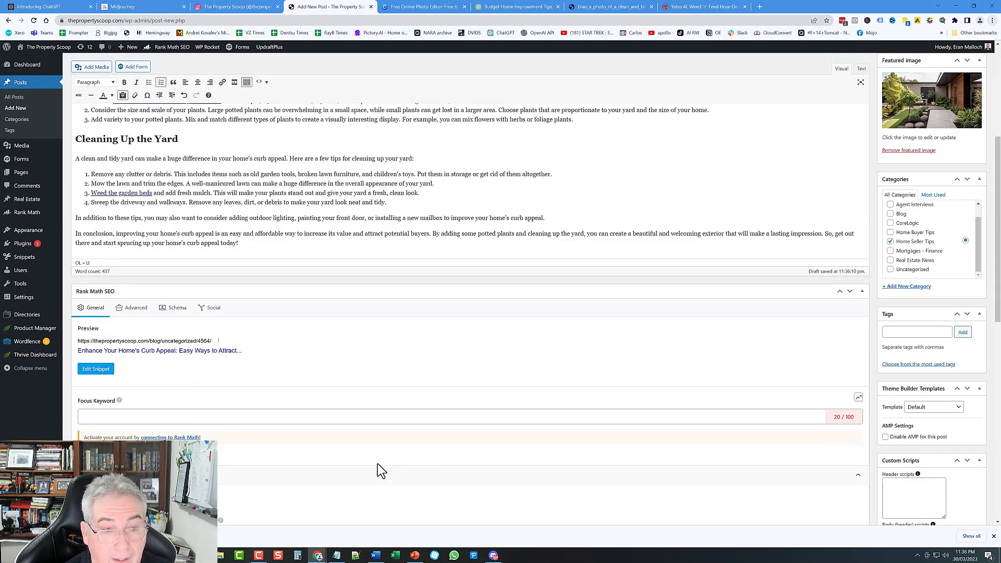
pyautogui.scroll(5, 748, 346)
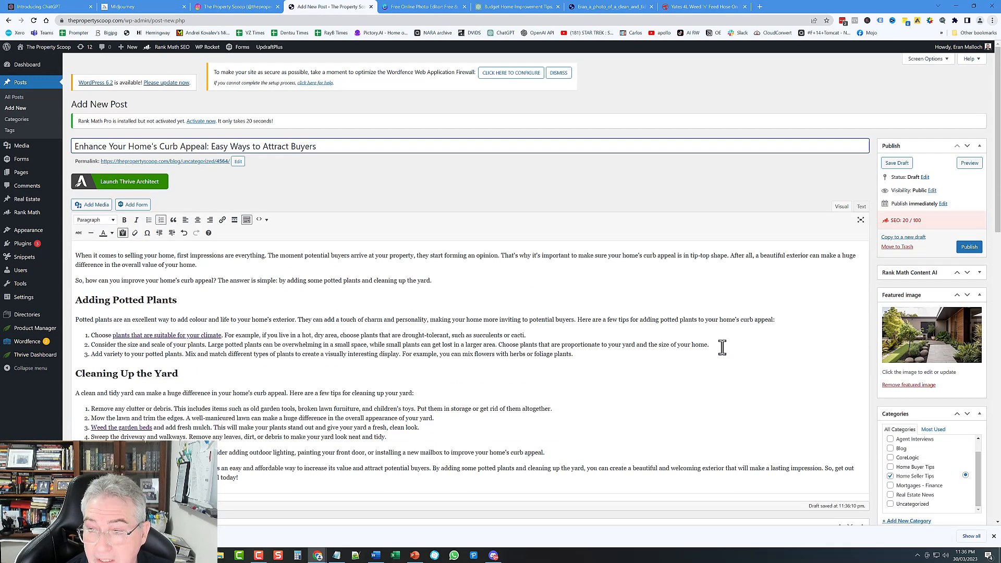
pyautogui.click(971, 248)
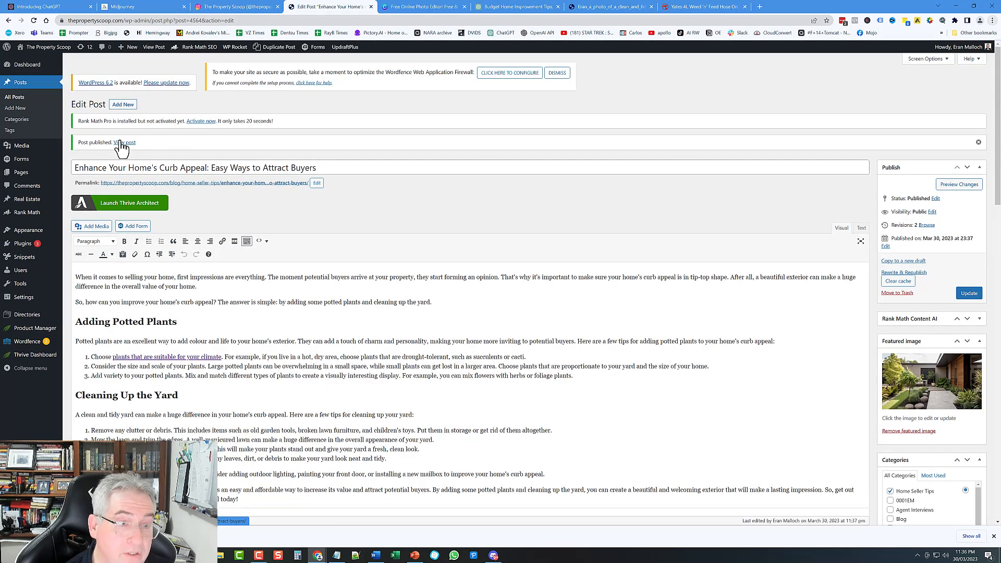
pyautogui.click(123, 143)
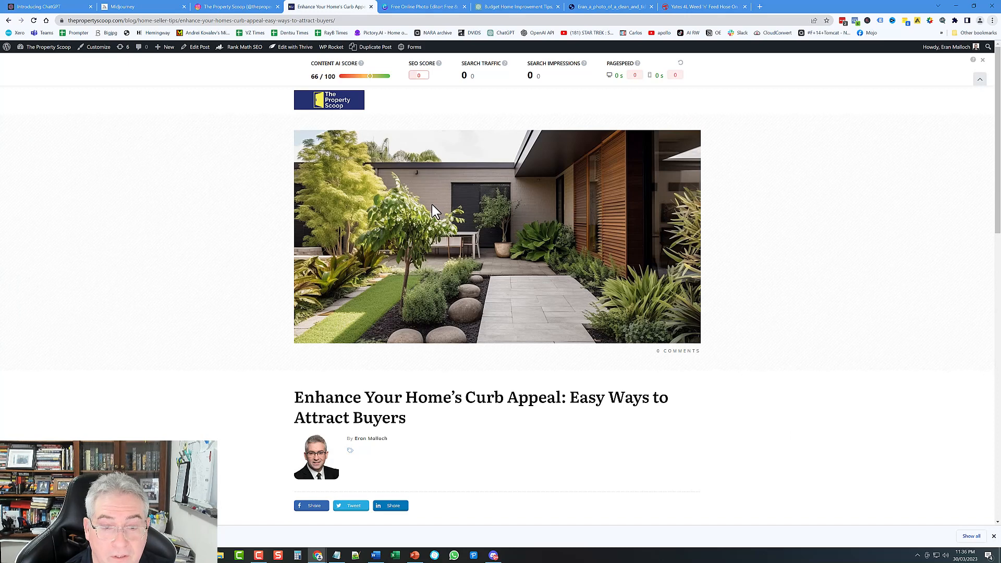
# Step: Test the 'plants suitable for your climate' link on the live post, then close its Bunnings results
pyautogui.scroll(-3, 454, 216)
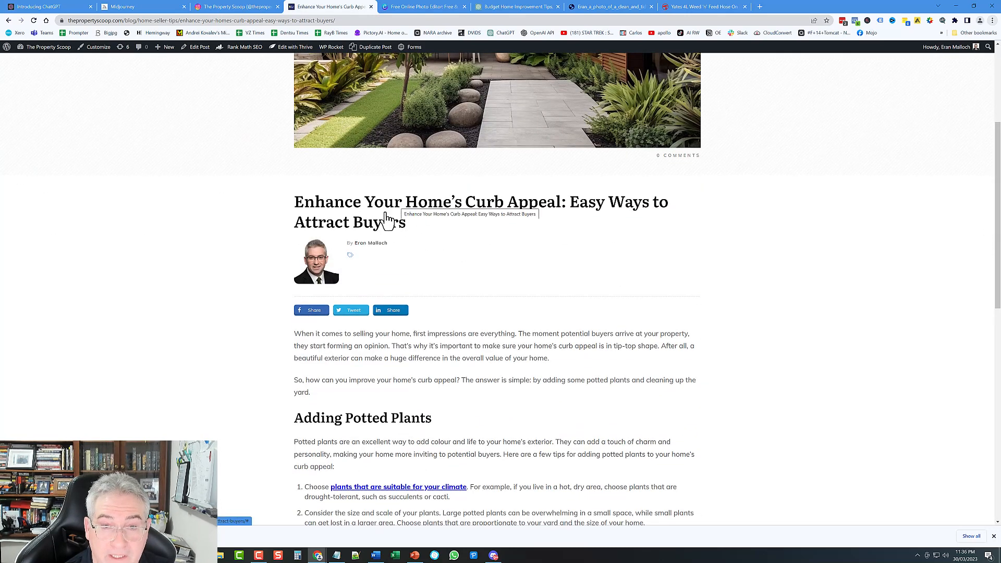
pyautogui.scroll(-3, 592, 428)
pyautogui.scroll(-2, 600, 404)
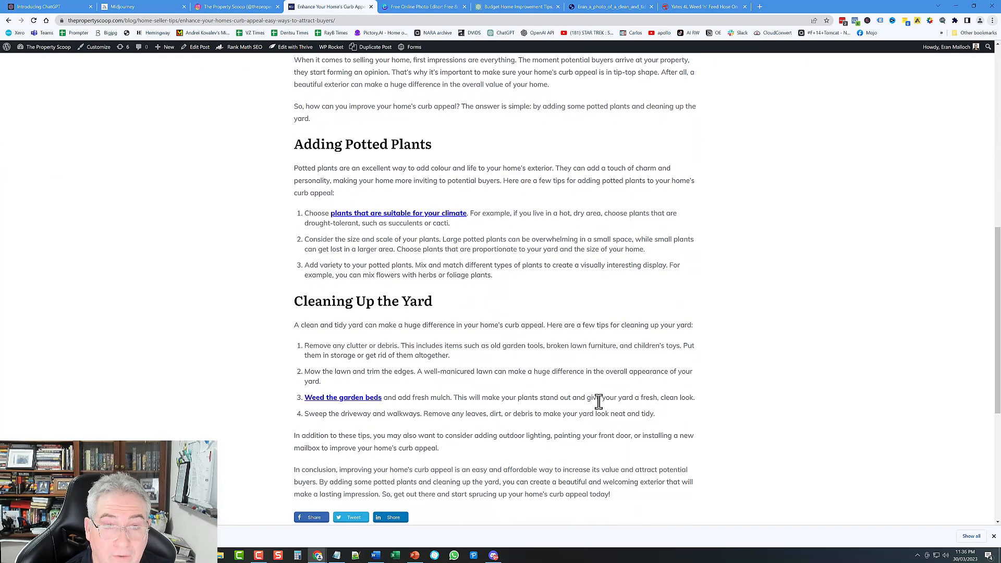
pyautogui.scroll(1, 513, 314)
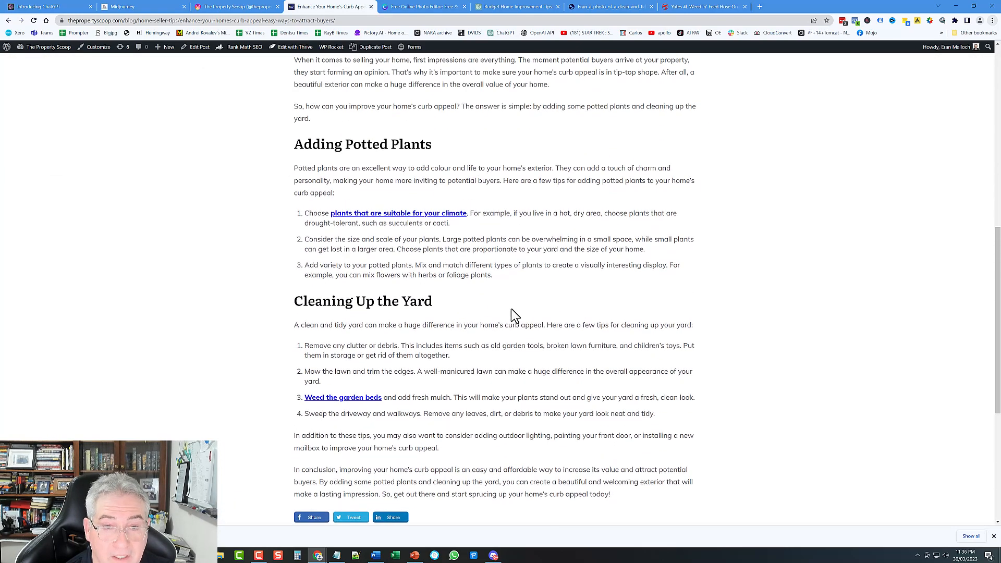
pyautogui.click(379, 218)
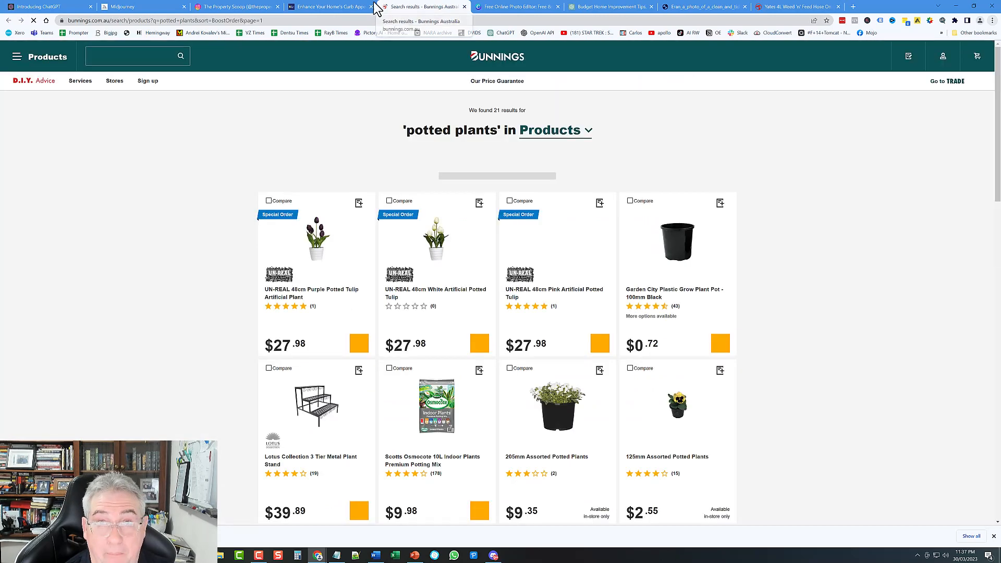
pyautogui.click(464, 7)
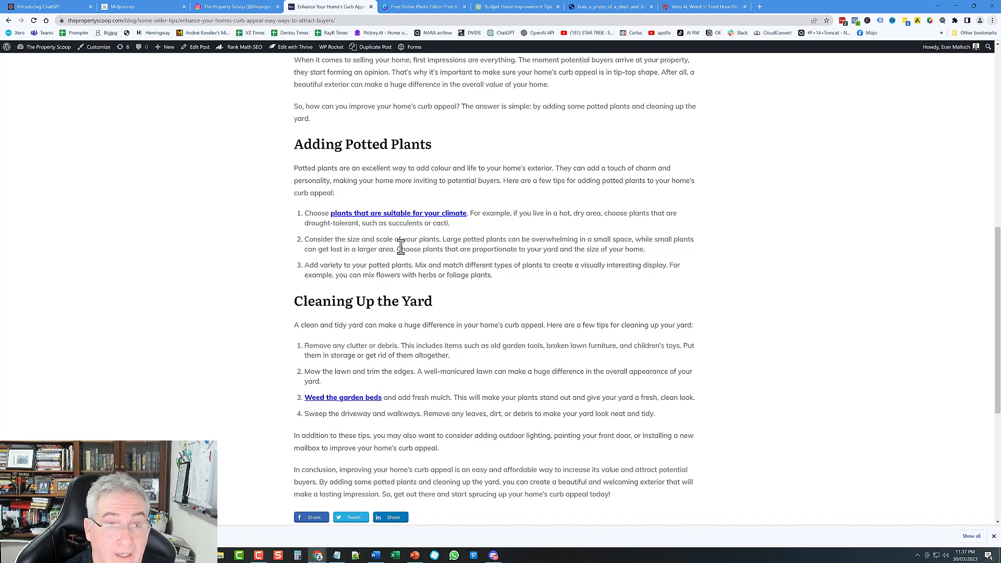
# Step: Test the 'Weed the garden beds' link, close the Yates product tab, and return to the post's top
pyautogui.scroll(-2, 415, 264)
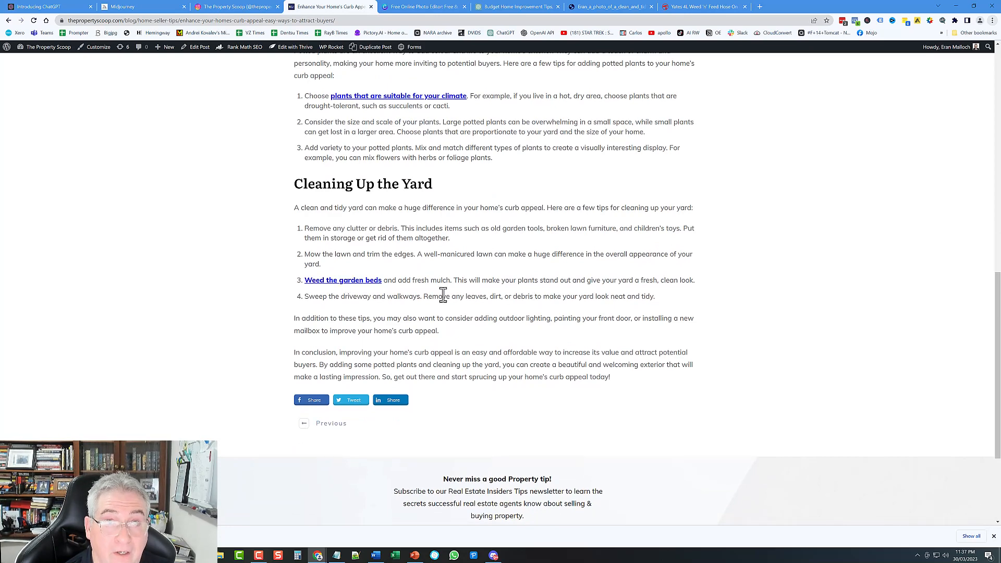
pyautogui.click(369, 282)
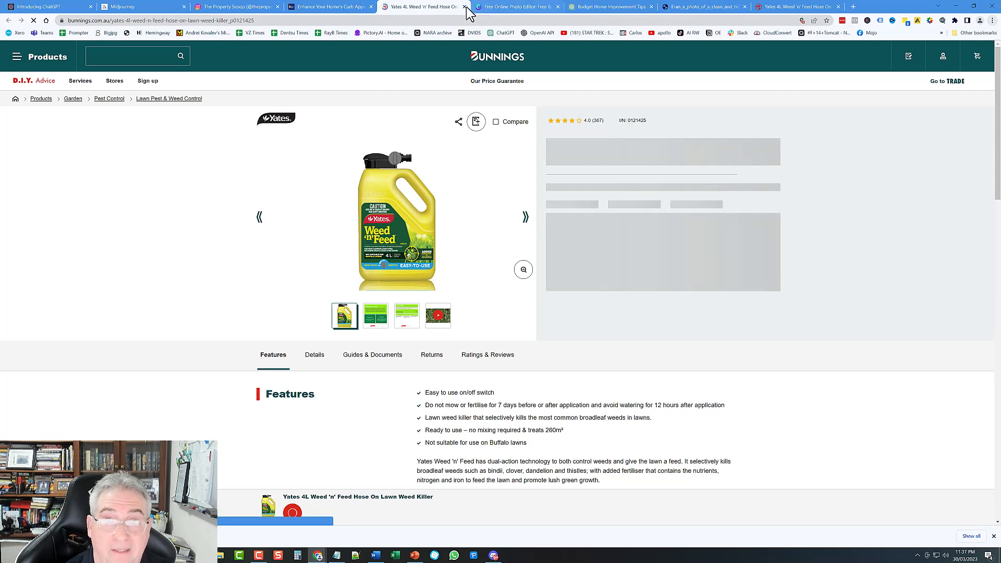
pyautogui.click(358, 12)
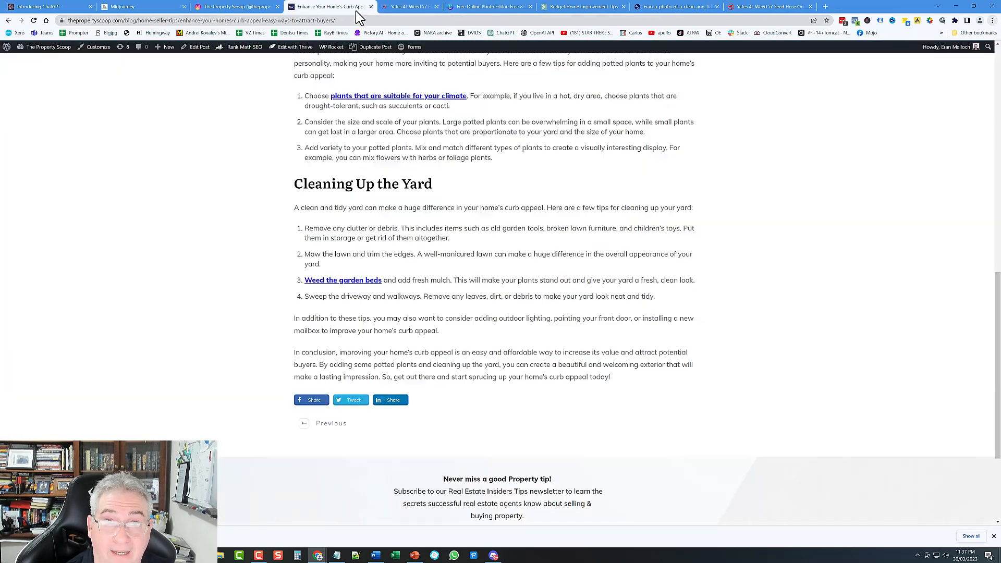
pyautogui.middleClick(389, 7)
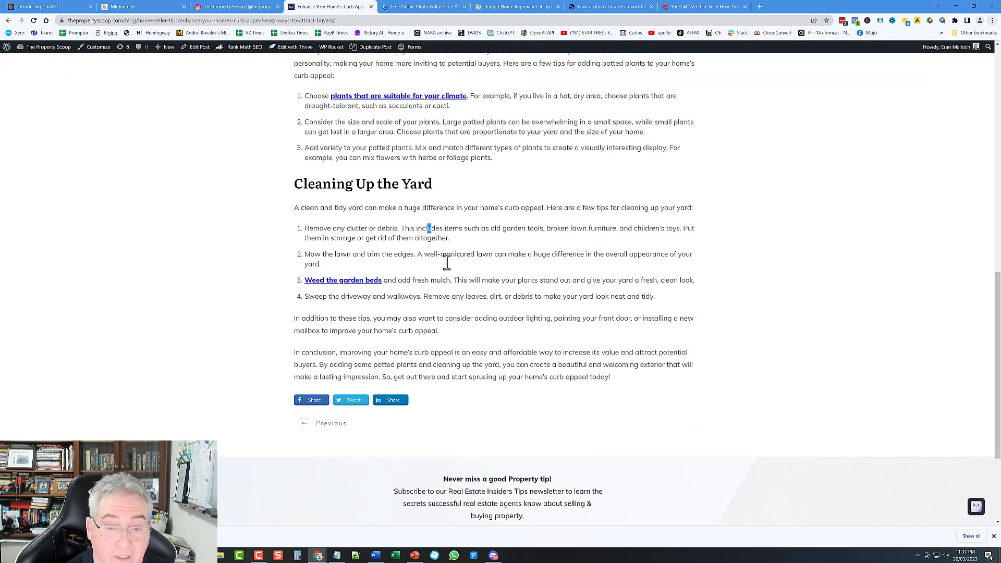
pyautogui.scroll(8, 443, 283)
pyautogui.scroll(4, 443, 300)
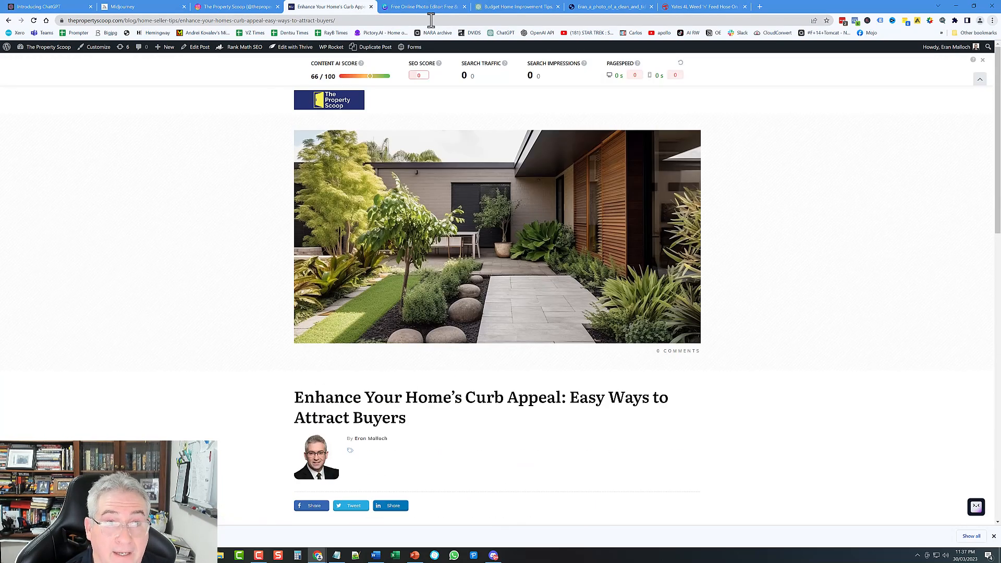
# Step: Load thepropertyscoop.com in a new tab and open the Enhance Your Home's Curb Appeal post
pyautogui.click(760, 8)
pyautogui.write('thepropertyscoop.com')
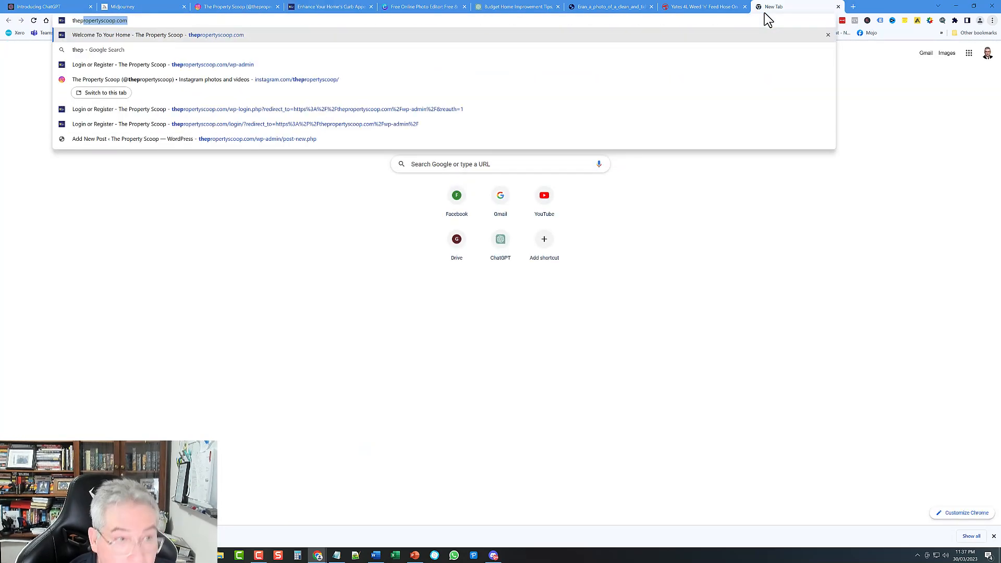
pyautogui.press('Return')
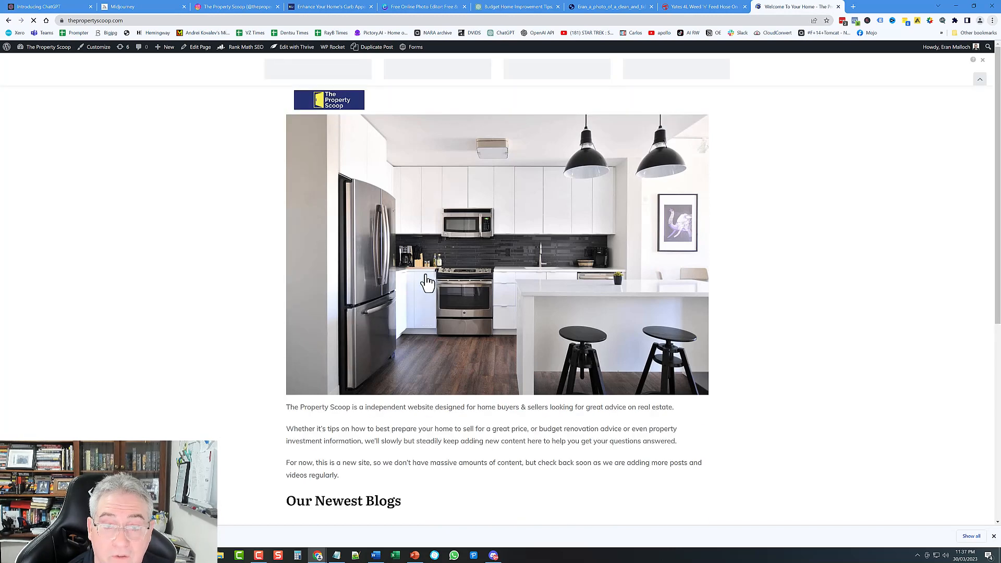
pyautogui.scroll(-5, 391, 261)
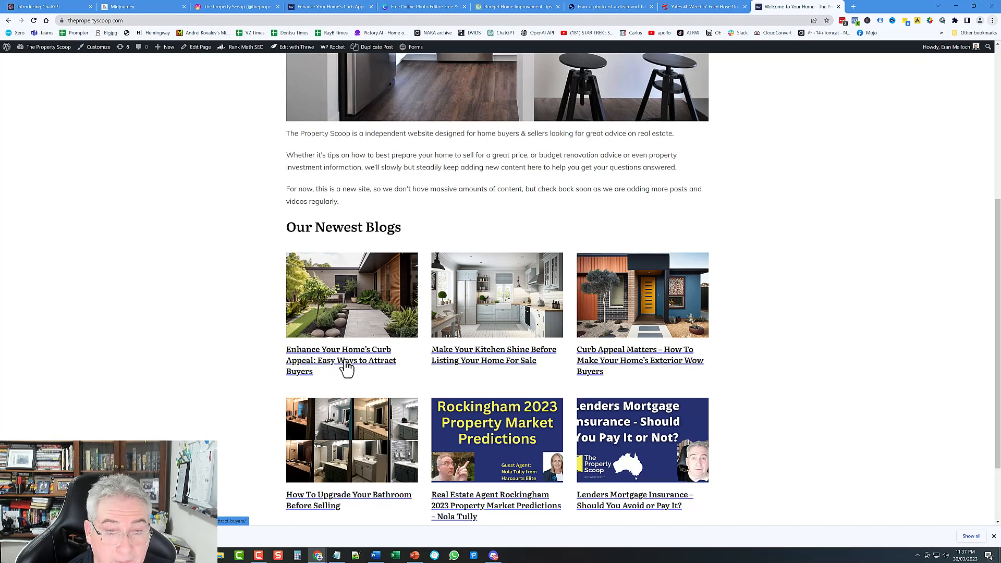
pyautogui.click(347, 366)
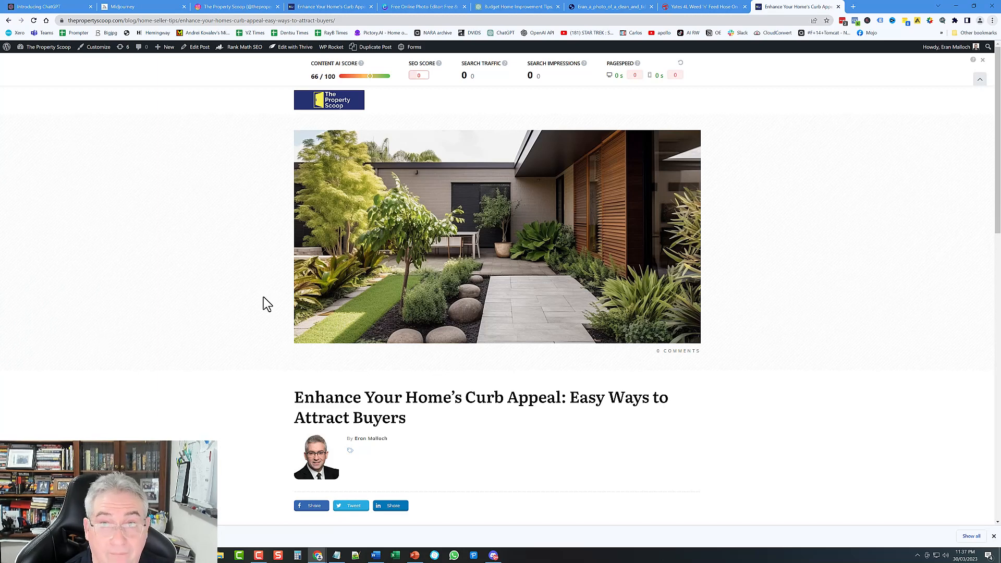
# Step: Look over the thepropertyscoop Instagram profile and the generated garden photo
pyautogui.click(231, 6)
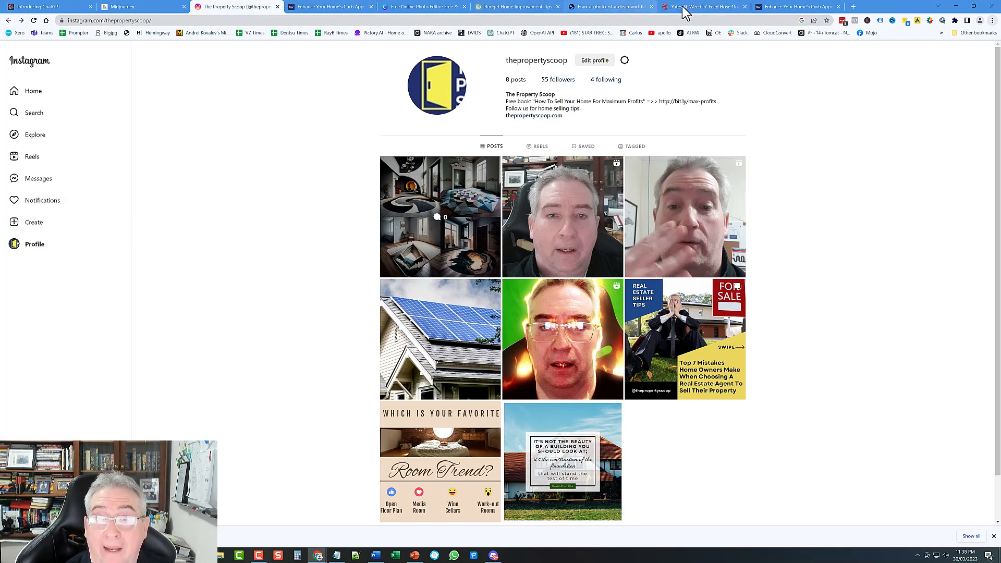
pyautogui.click(602, 9)
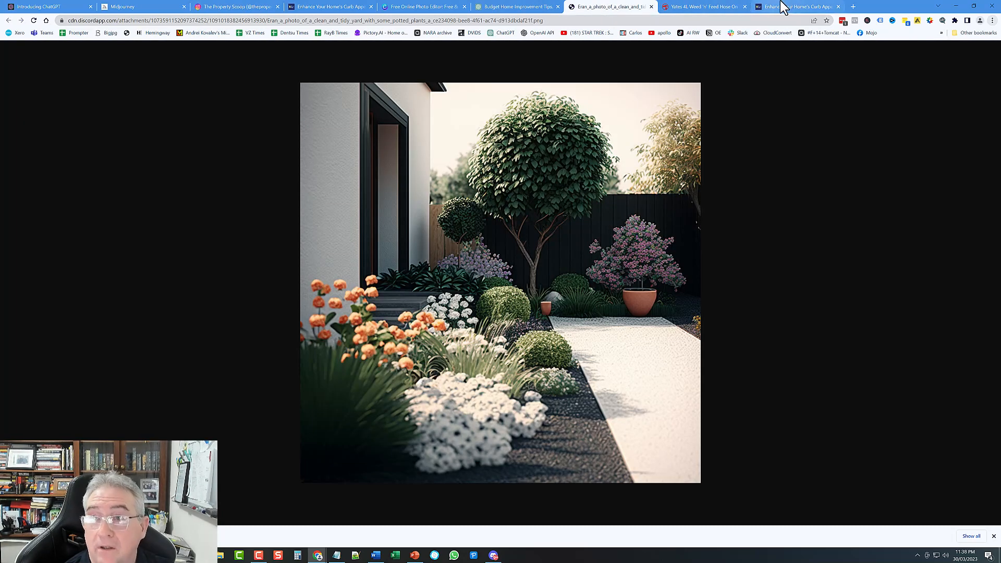
pyautogui.click(821, 6)
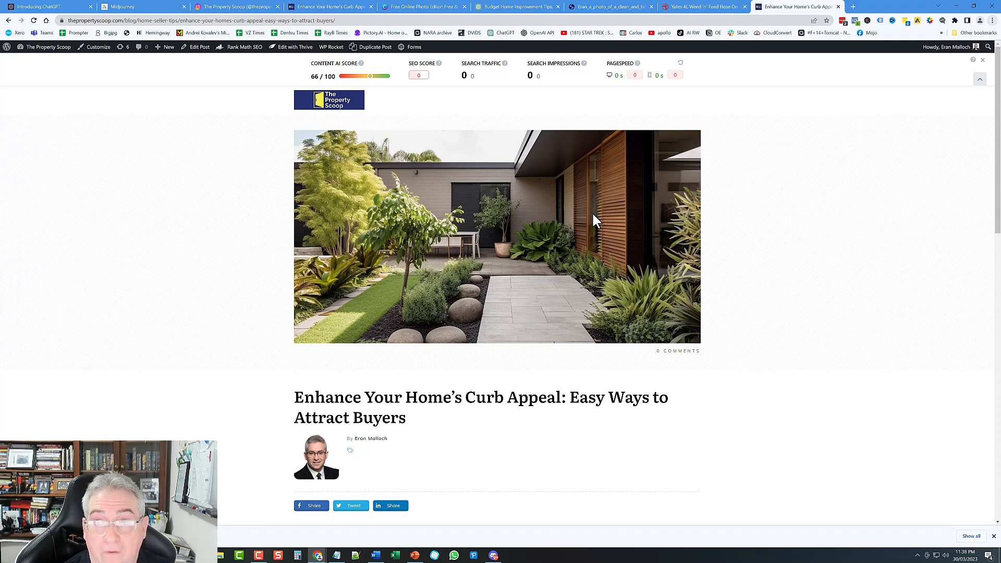
# Step: From Canva Home, pick Instagram Post (Square) in the suggested design types
pyautogui.click(399, 8)
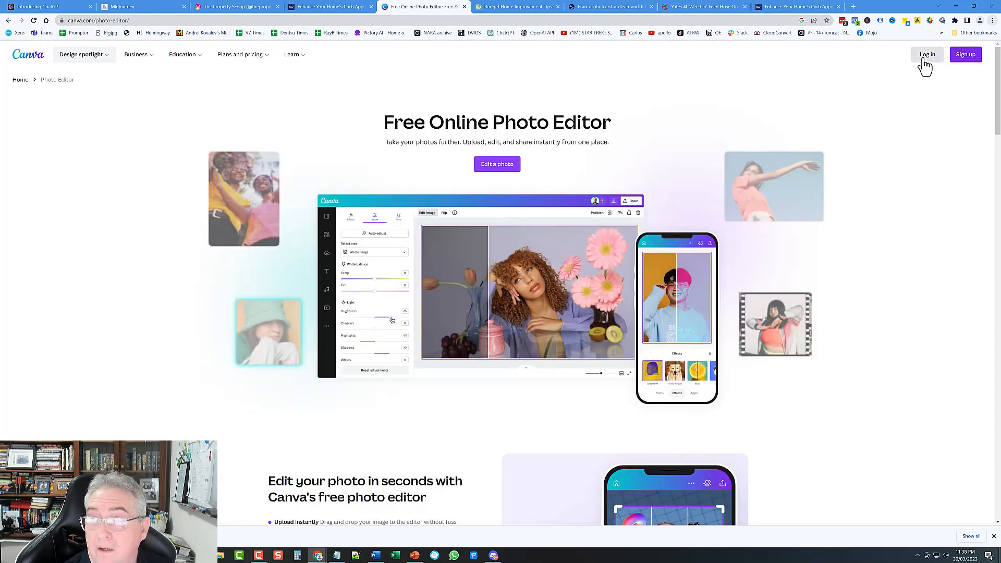
pyautogui.click(495, 165)
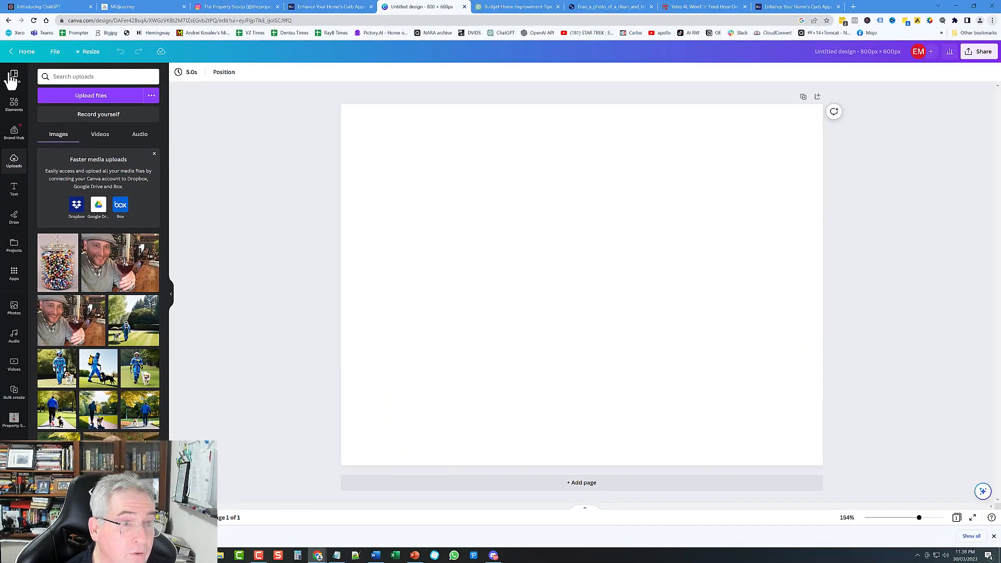
pyautogui.click(22, 54)
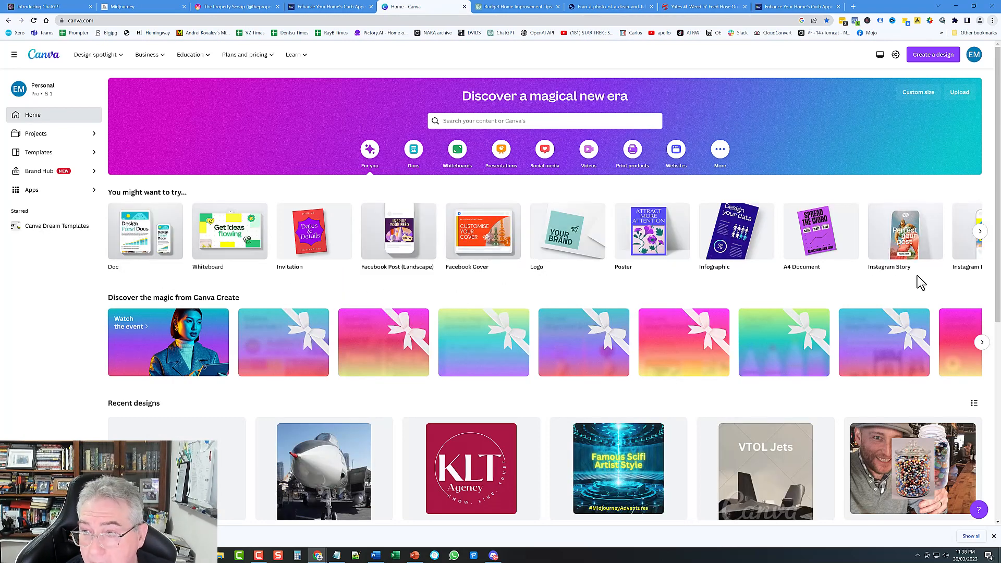
pyautogui.click(981, 234)
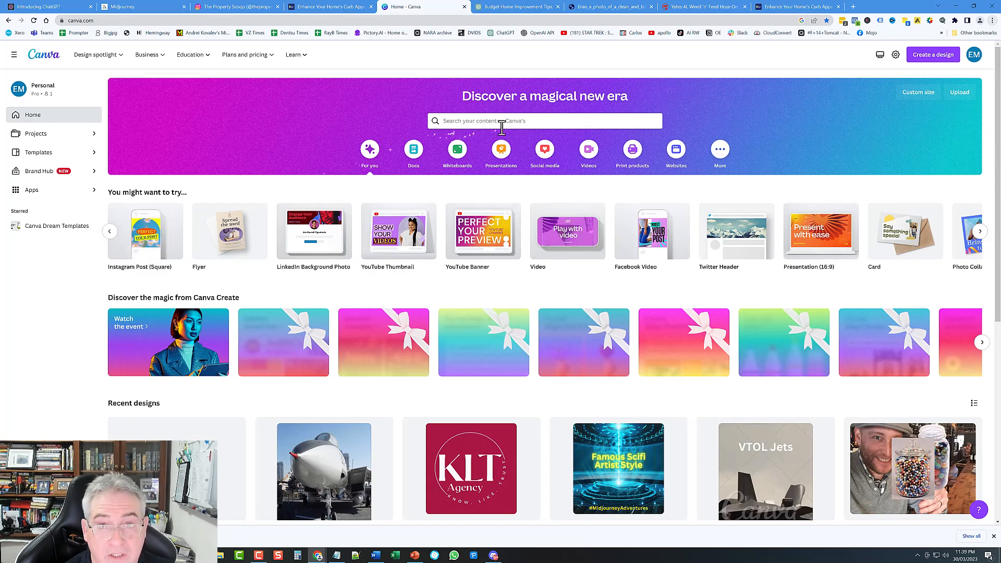
pyautogui.click(140, 240)
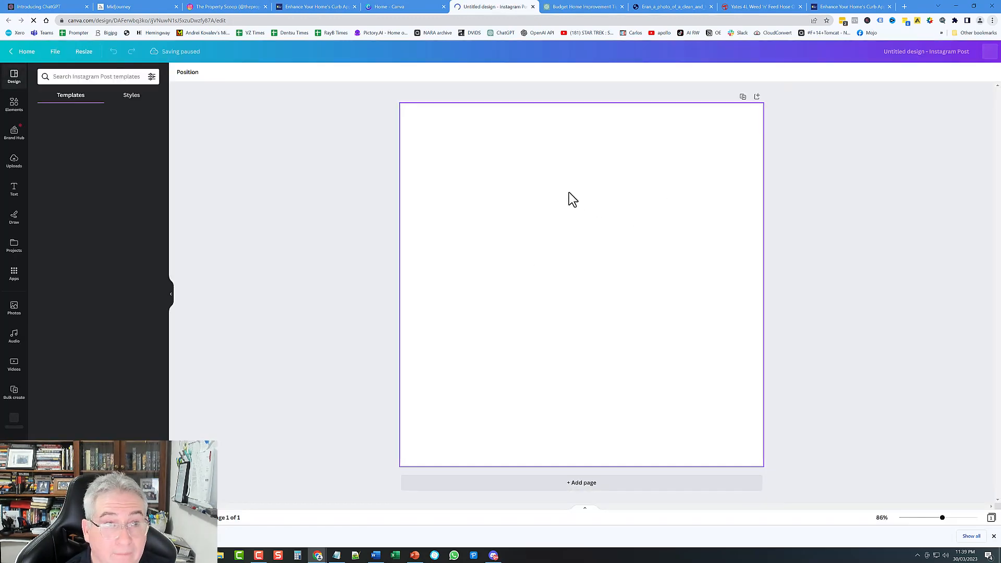
# Step: Upload the modern australian home beautiful garden image and add it to the post
pyautogui.click(14, 162)
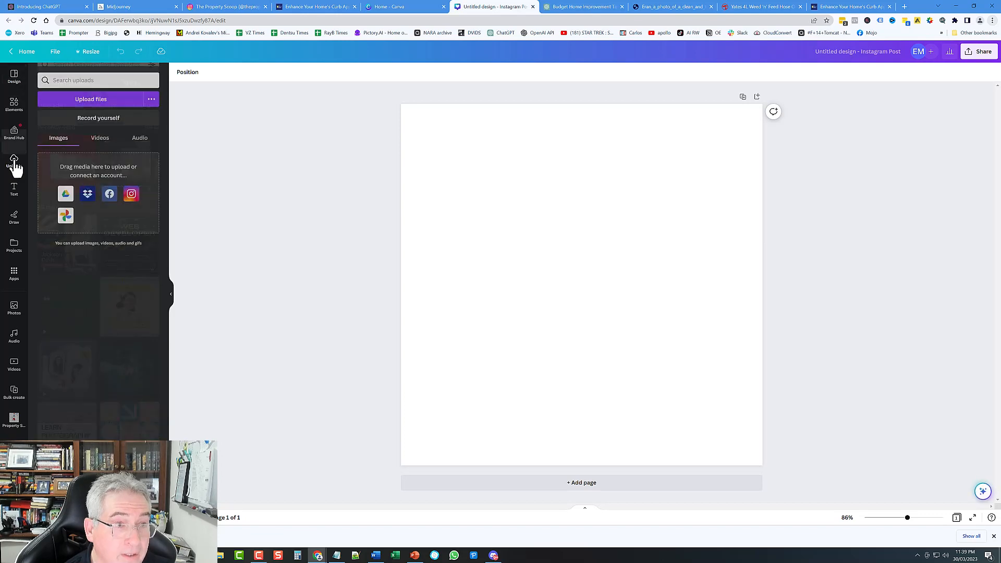
pyautogui.click(98, 99)
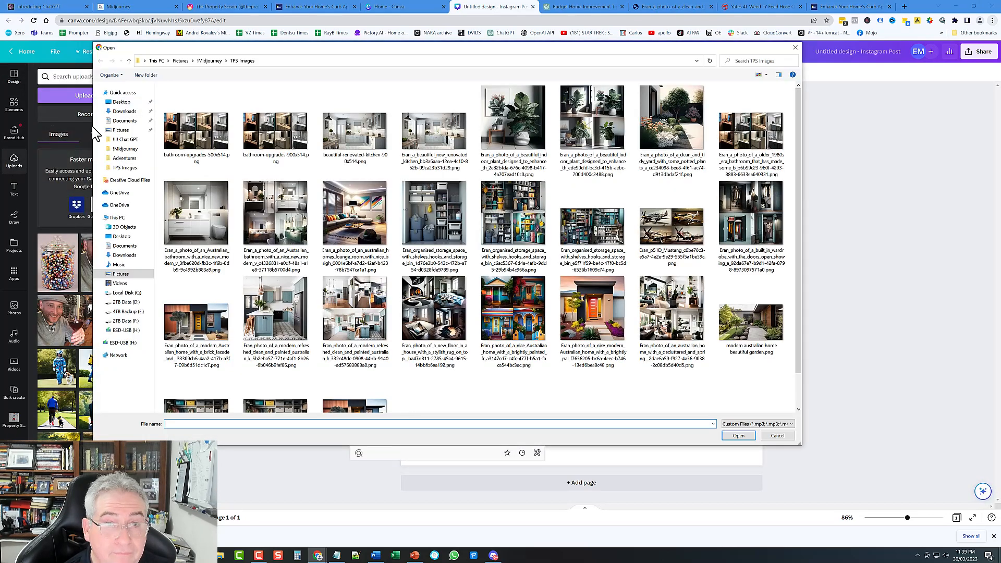
pyautogui.click(751, 324)
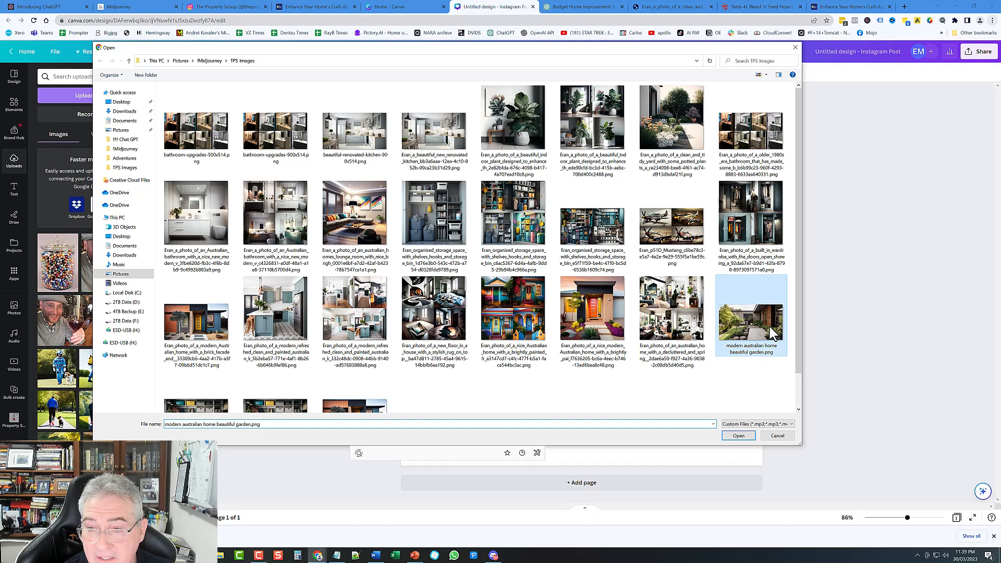
pyautogui.click(739, 436)
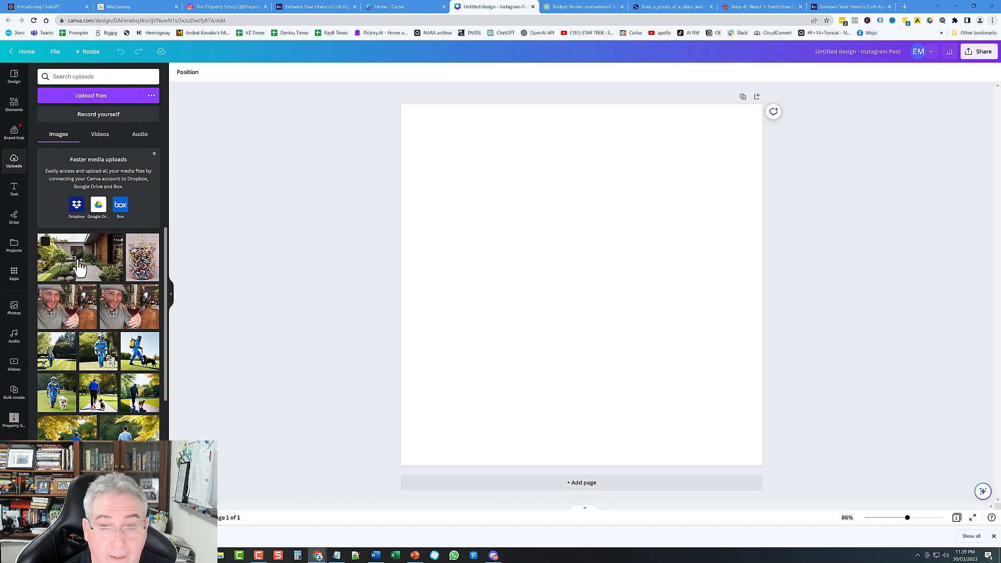
pyautogui.click(79, 265)
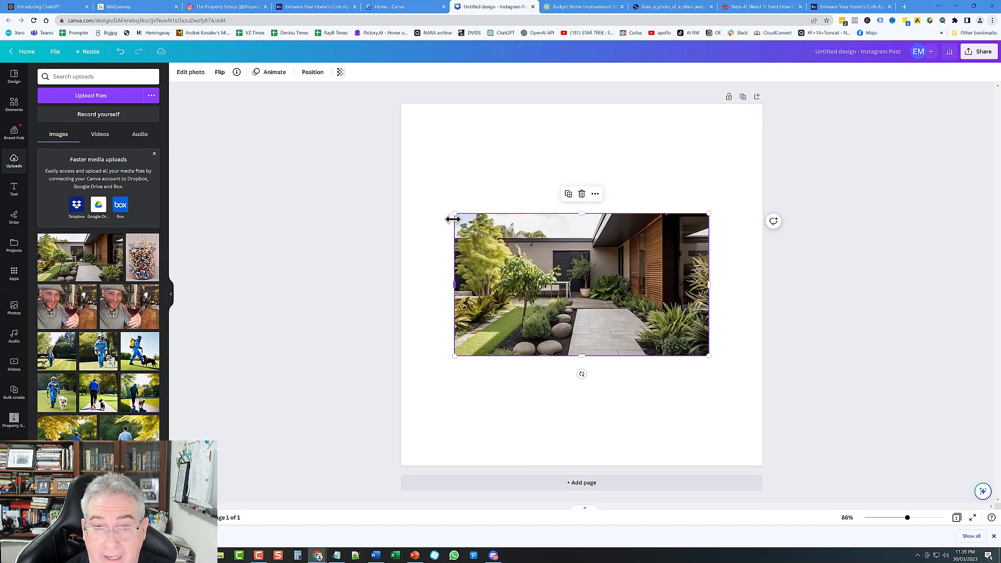
# Step: Enlarge the garden photo past the left edge until it covers the full page height
pyautogui.moveTo(448, 205); pyautogui.dragTo(439, 224)
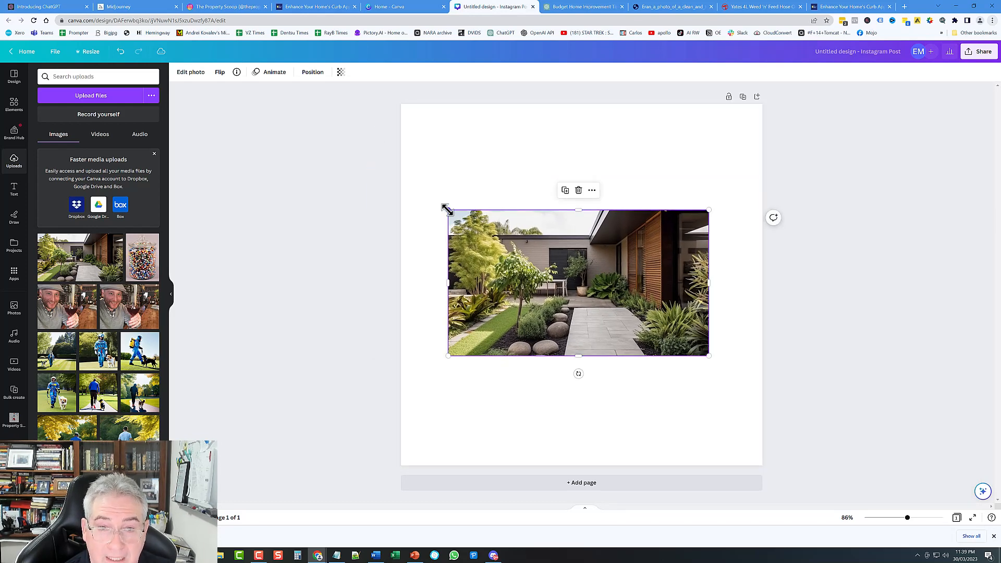
pyautogui.moveTo(447, 209); pyautogui.dragTo(268, 89)
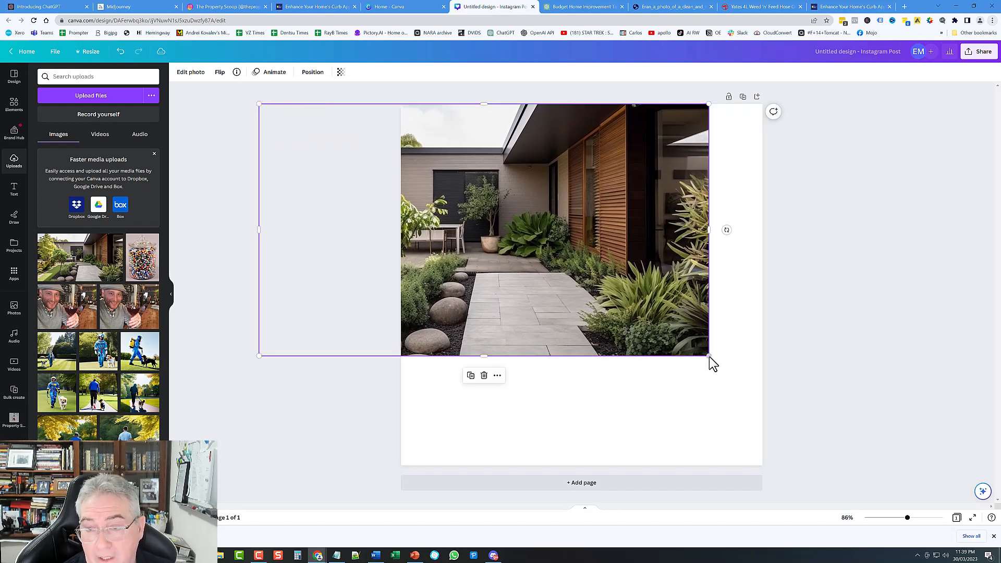
pyautogui.moveTo(709, 355); pyautogui.dragTo(894, 483)
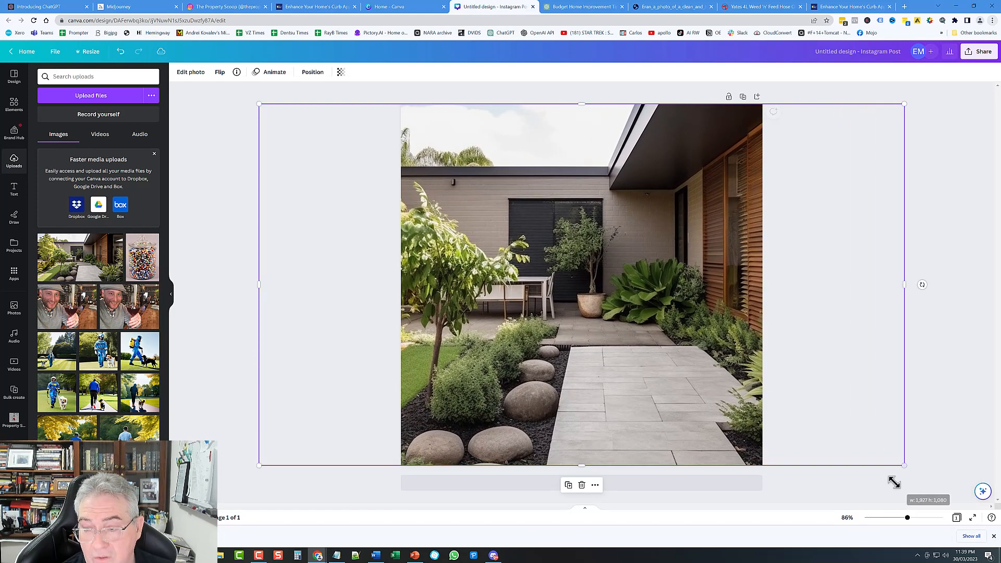
# Step: Crop the garden photo to the square page, shifting it to show more lawn
pyautogui.click(963, 347)
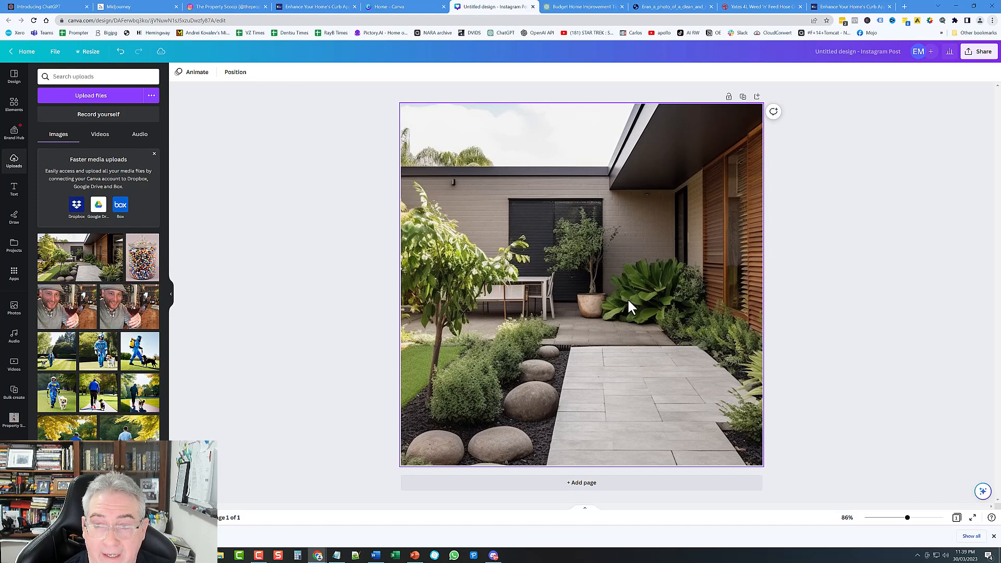
pyautogui.click(581, 296)
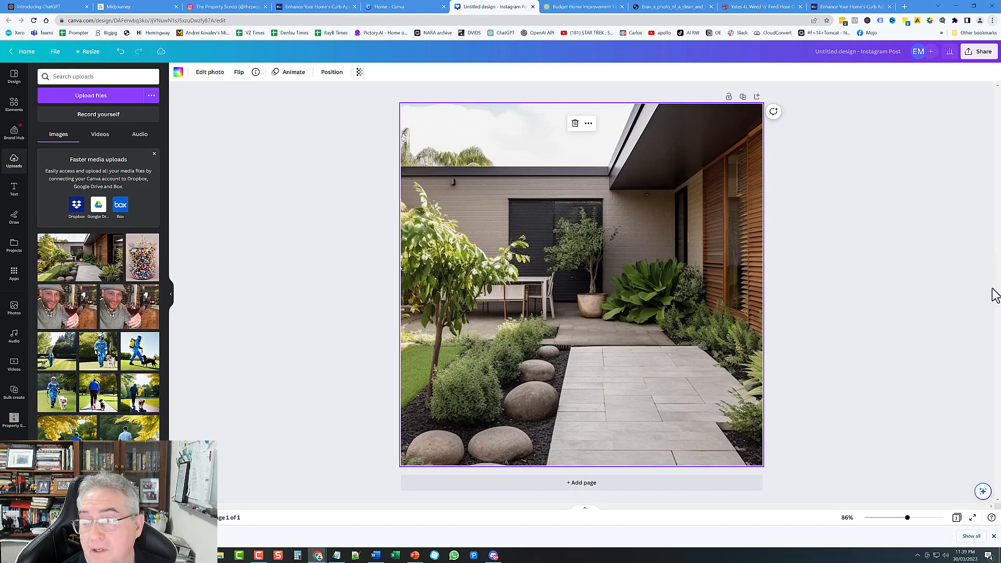
pyautogui.doubleClick(566, 277)
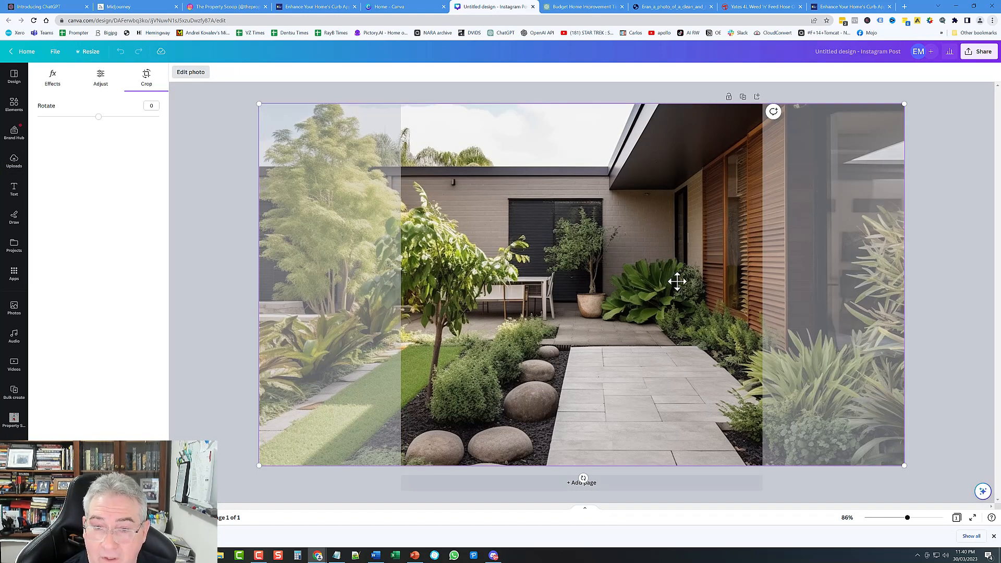
pyautogui.moveTo(675, 282); pyautogui.dragTo(712, 301)
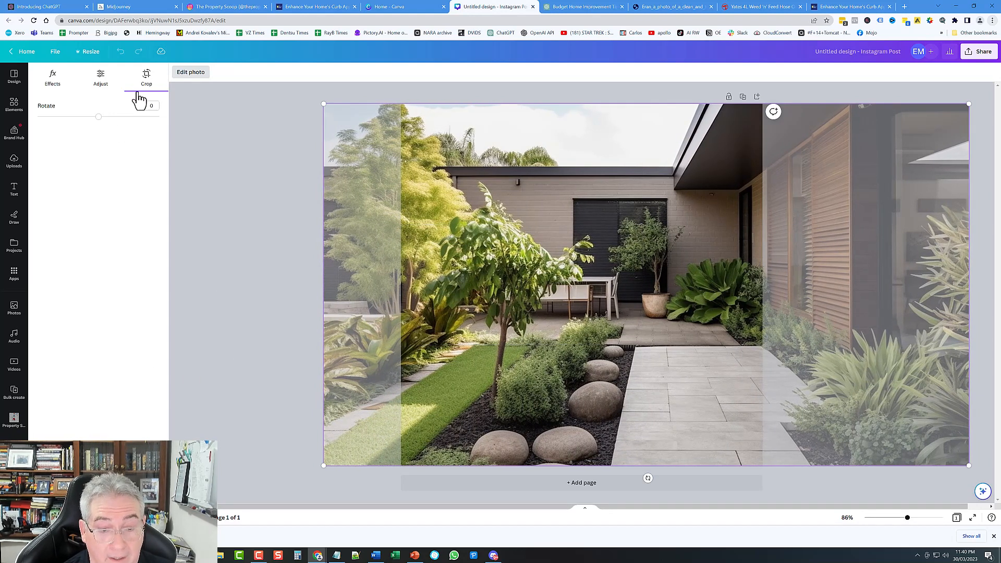
pyautogui.click(237, 195)
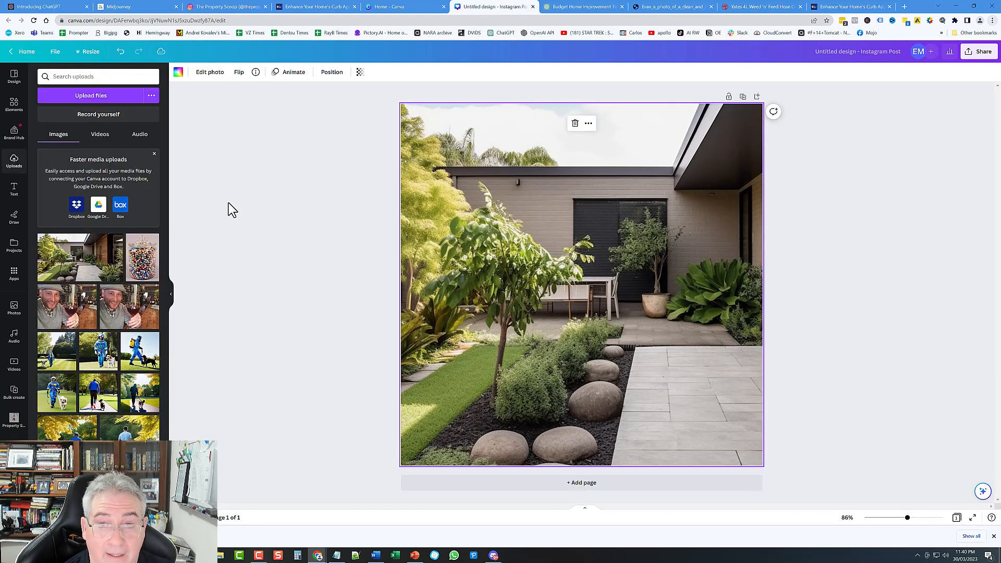
pyautogui.click(824, 273)
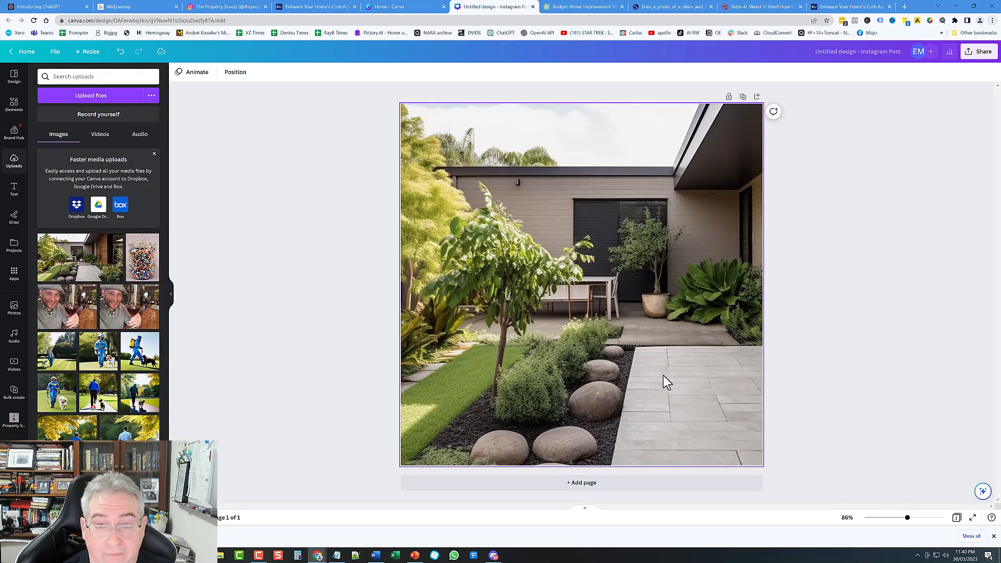
# Step: Download the square garden design from Canva as a 1,080 × 1,080 px PNG
pyautogui.click(984, 53)
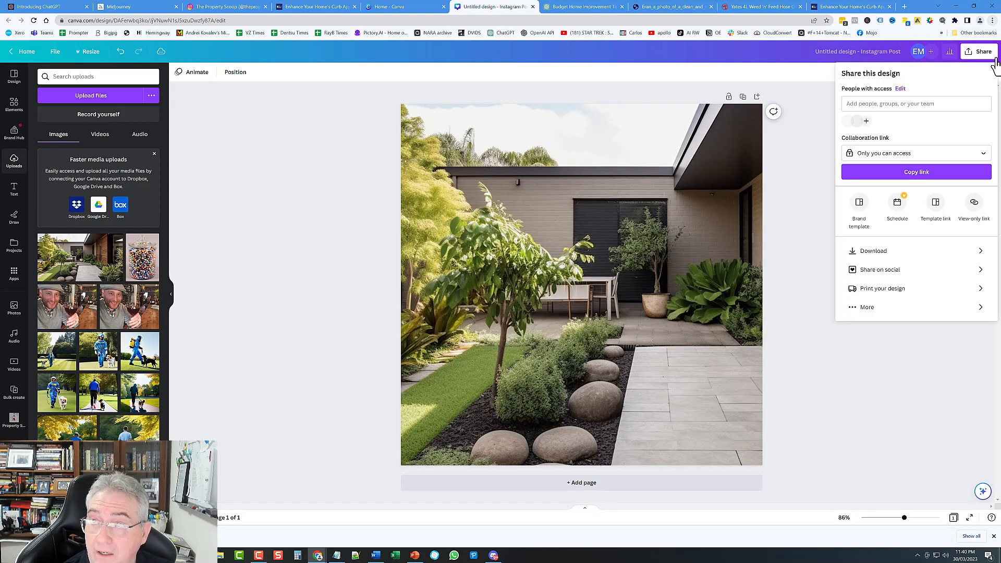
pyautogui.click(962, 252)
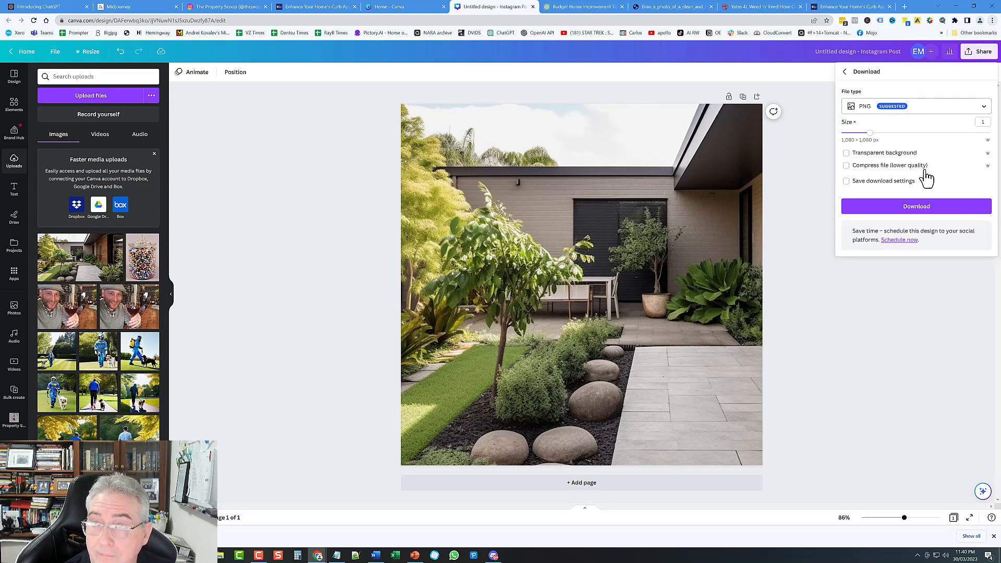
pyautogui.click(926, 209)
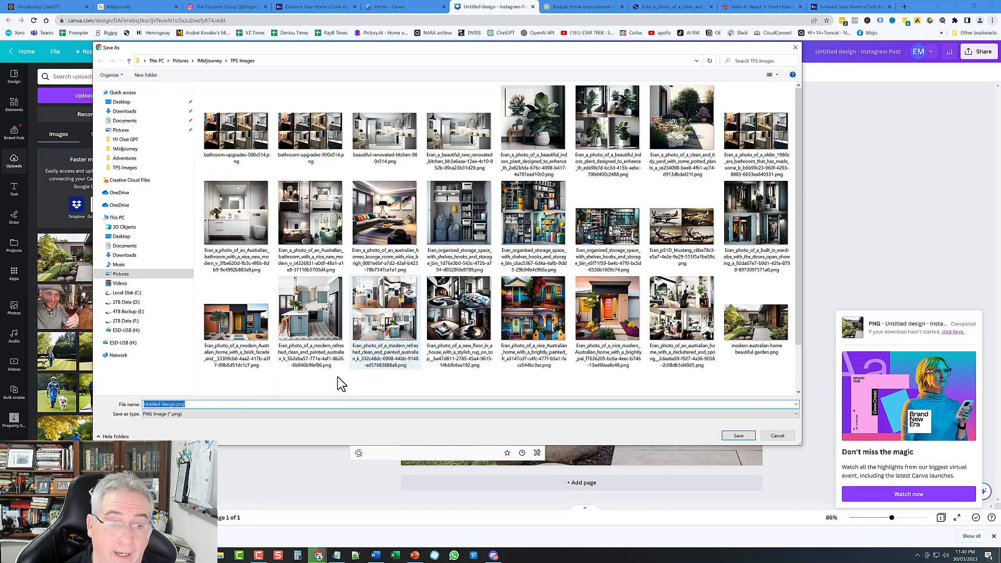
# Step: Reuse the existing garden file name and try adding 1080x1080 at its start, then remove it
pyautogui.click(756, 339)
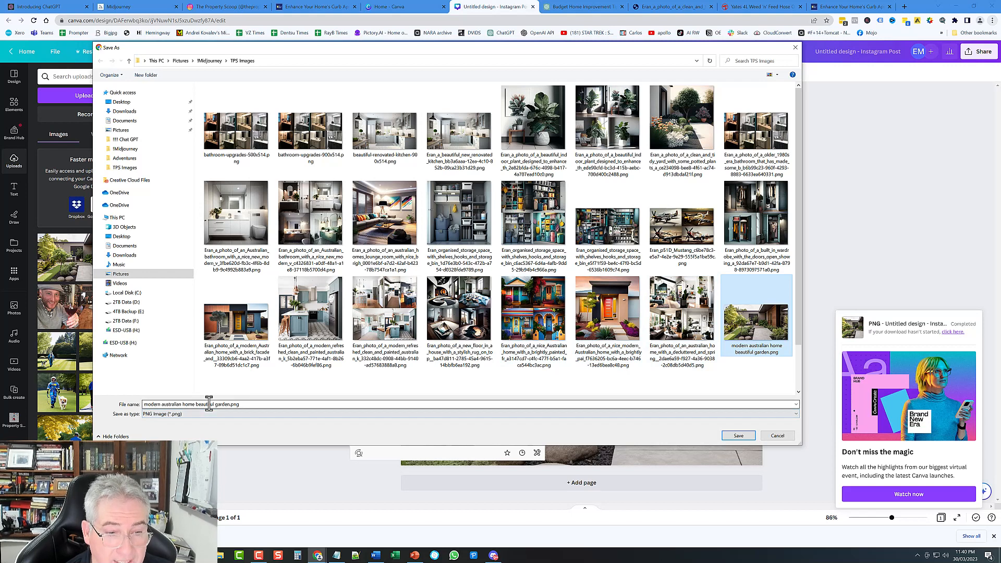
pyautogui.click(146, 406)
pyautogui.click(147, 405)
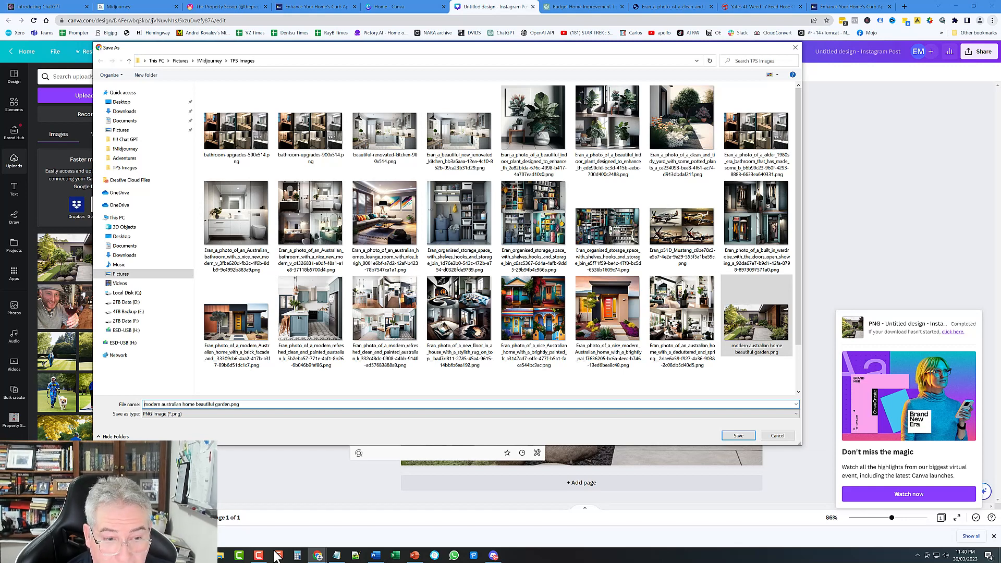
pyautogui.write('1080')
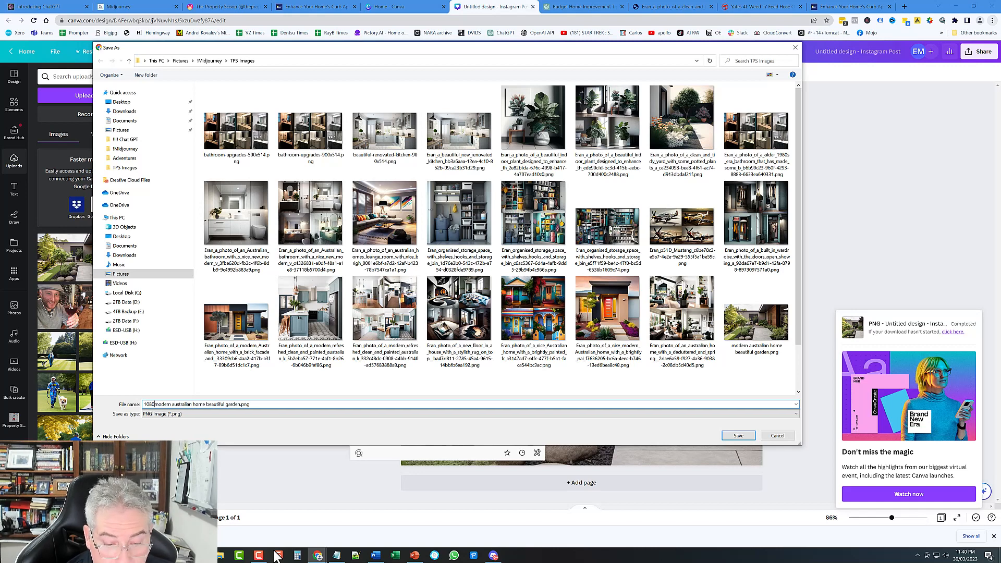
pyautogui.write('x1080')
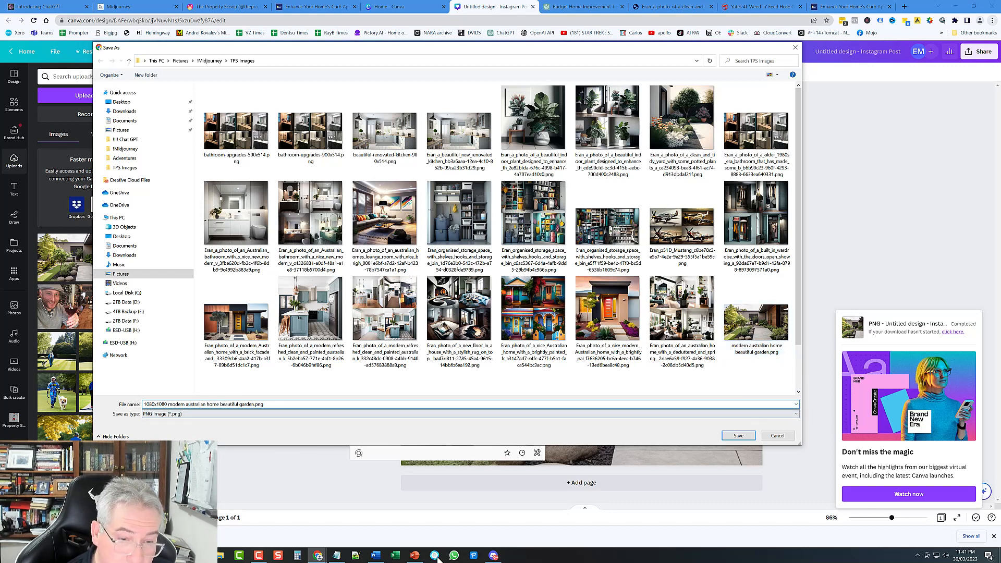
pyautogui.press('BackSpace')
pyautogui.press('BackSpace')
pyautogui.press('BackSpace')
pyautogui.press('BackSpace')
pyautogui.press('BackSpace')
pyautogui.press('BackSpace')
pyautogui.press('BackSpace')
pyautogui.press('BackSpace')
pyautogui.press('BackSpace')
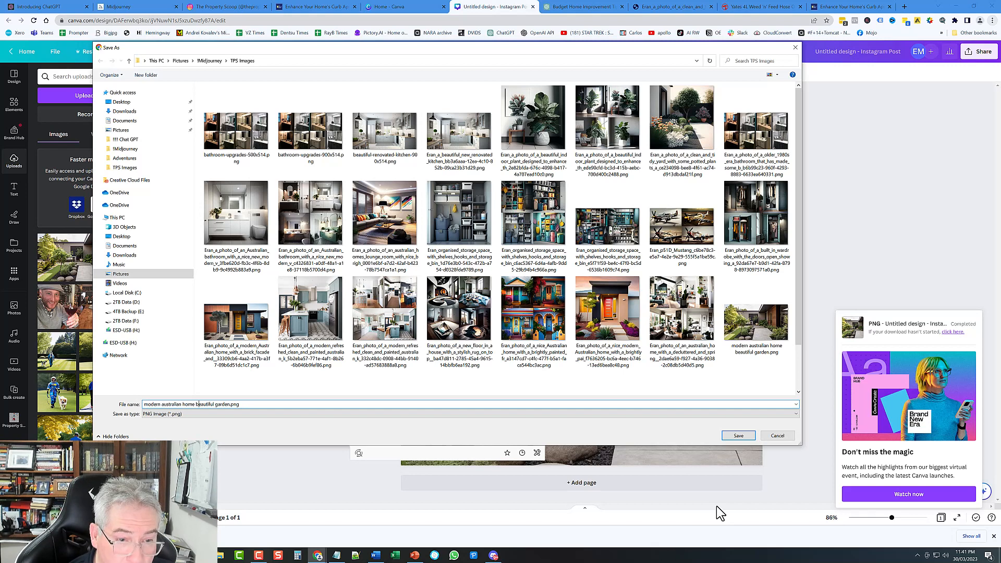
# Step: Switch to Details view and save the PNG as 'modern australian home beautiful garden-1080x1080' in TPS Images
pyautogui.click(777, 75)
pyautogui.click(795, 143)
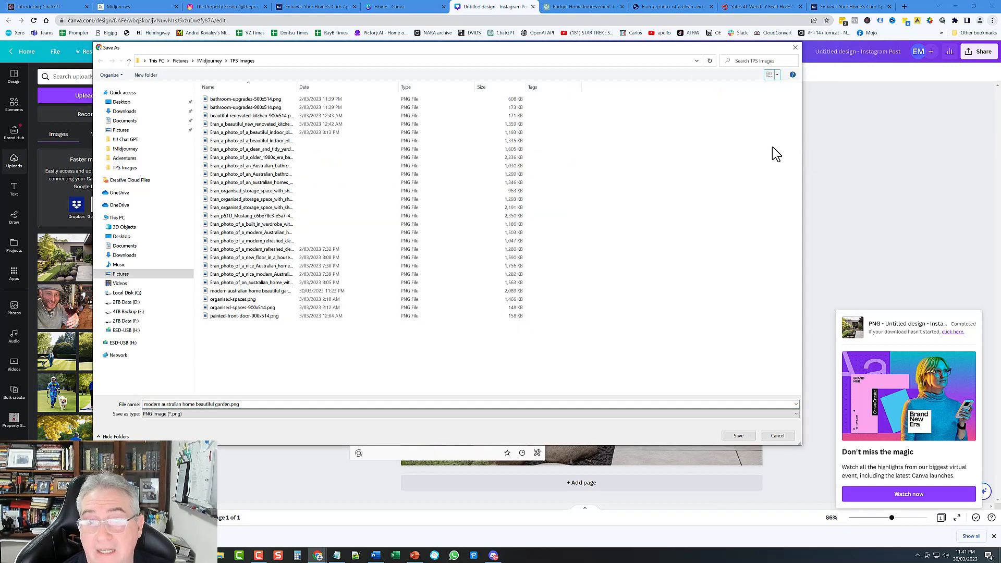
pyautogui.moveTo(297, 89); pyautogui.dragTo(413, 90)
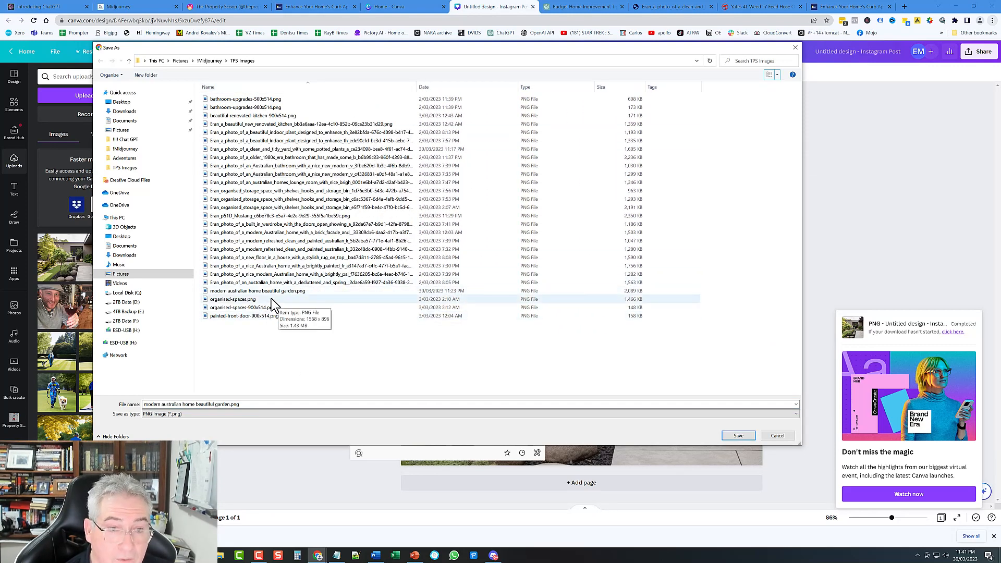
pyautogui.click(288, 292)
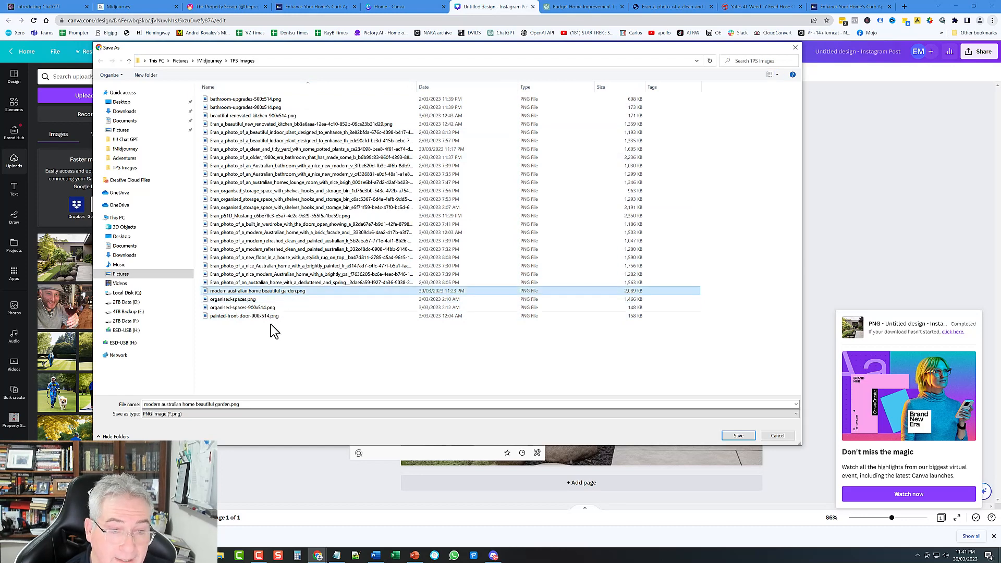
pyautogui.click(245, 405)
pyautogui.press('End')
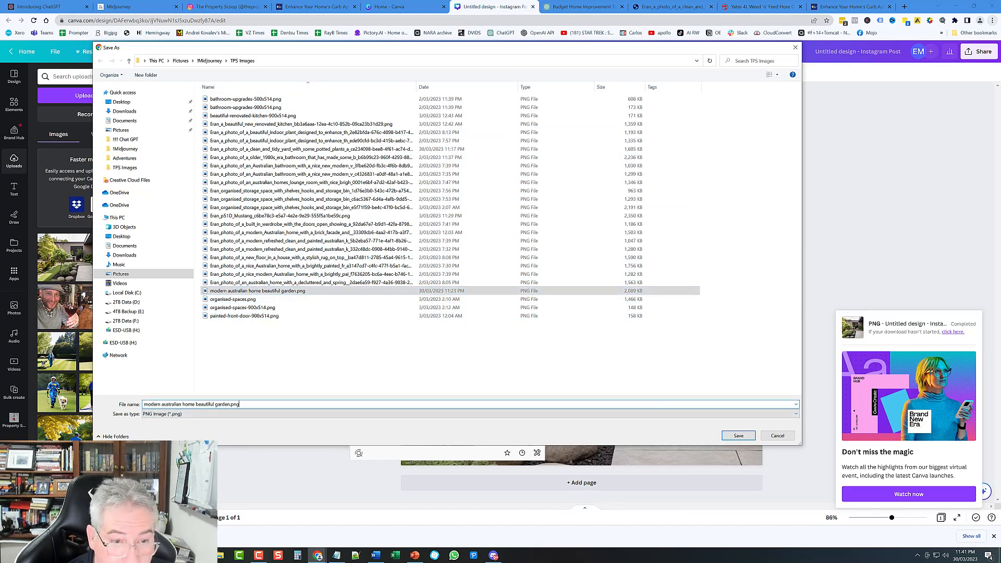
pyautogui.press('BackSpace')
pyautogui.press('BackSpace')
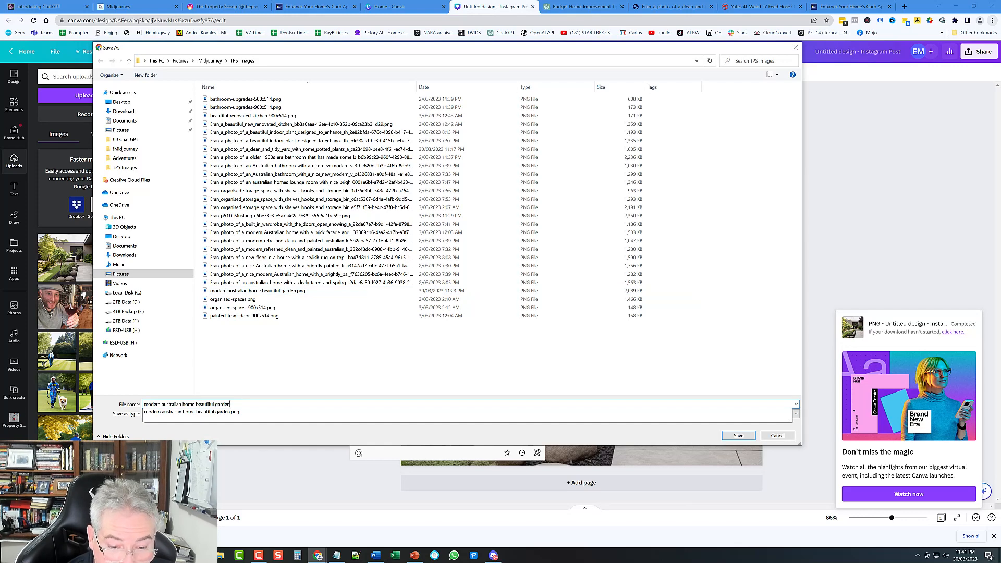
pyautogui.write('-1080x1080')
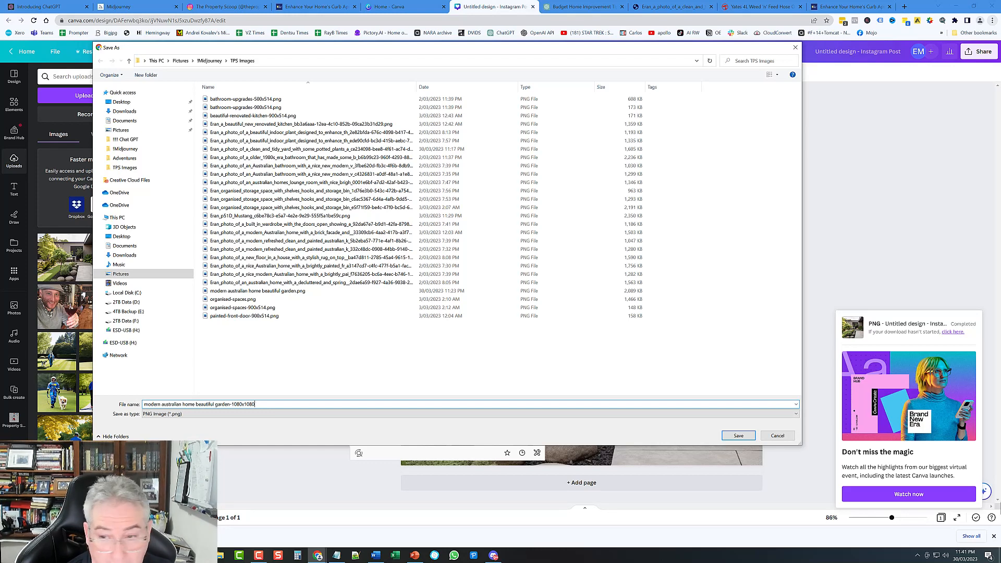
pyautogui.click(744, 436)
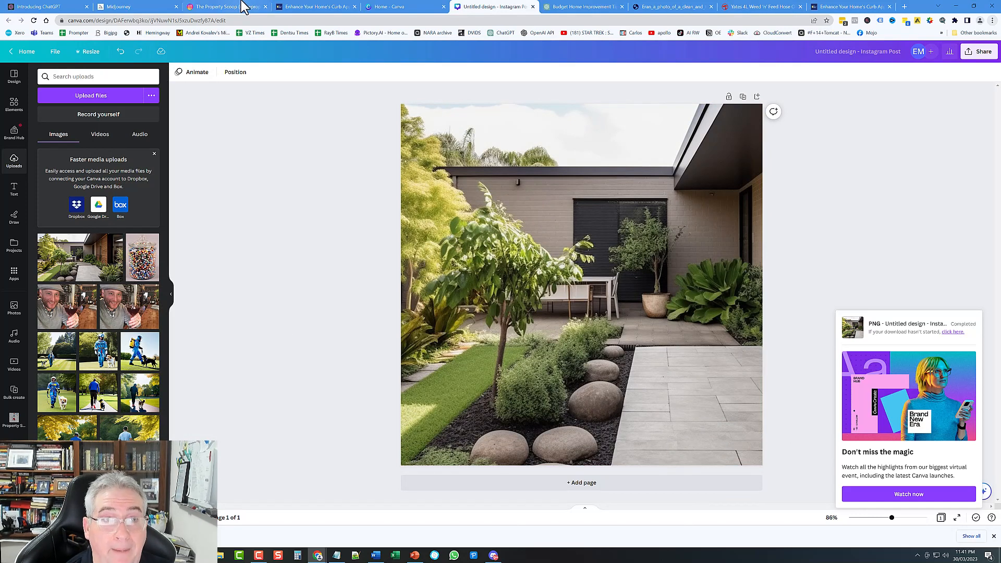
# Step: Create an Instagram post from the garden-1080x1080 PNG and advance past Crop and Edit
pyautogui.click(223, 8)
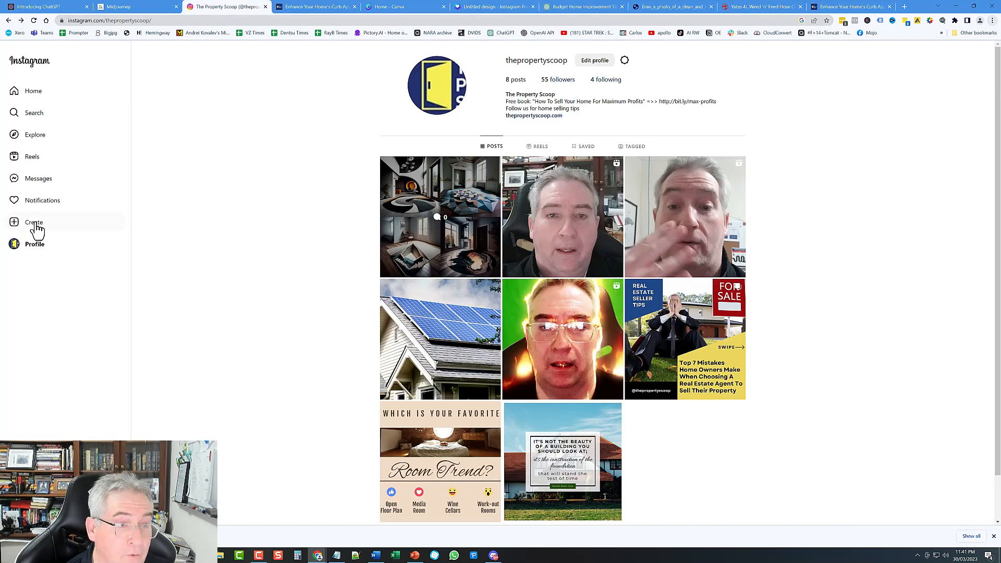
pyautogui.click(35, 223)
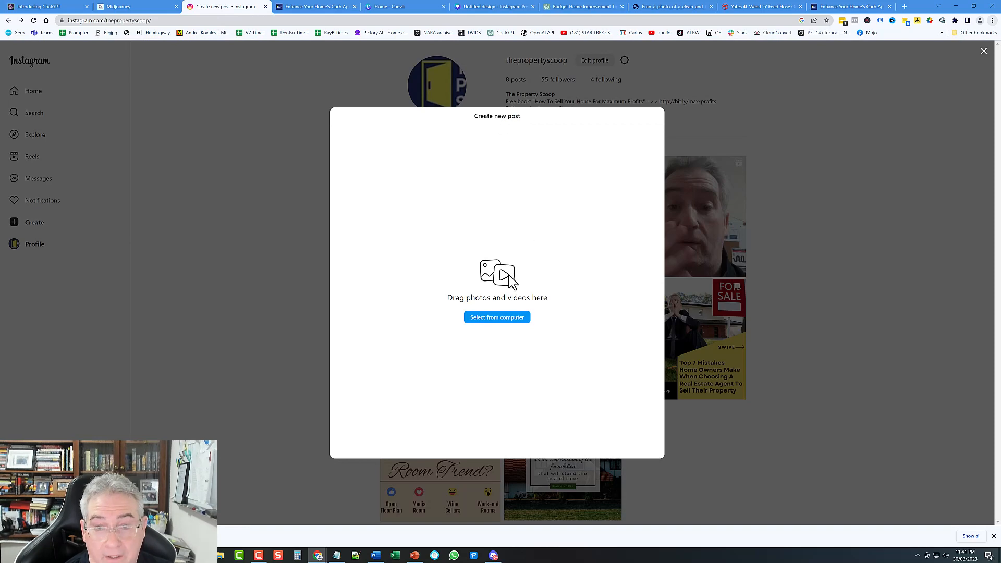
pyautogui.click(505, 322)
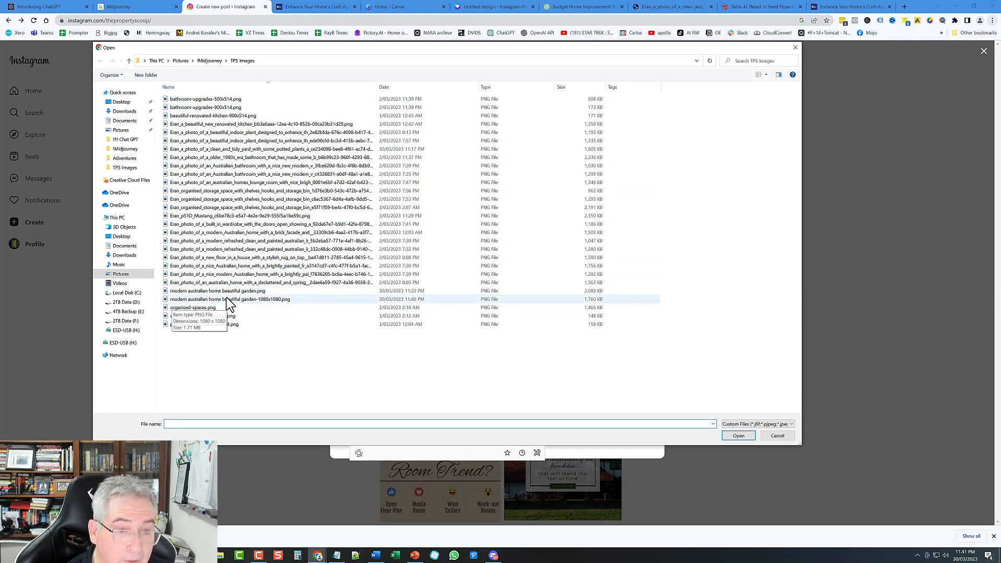
pyautogui.click(264, 303)
pyautogui.click(737, 437)
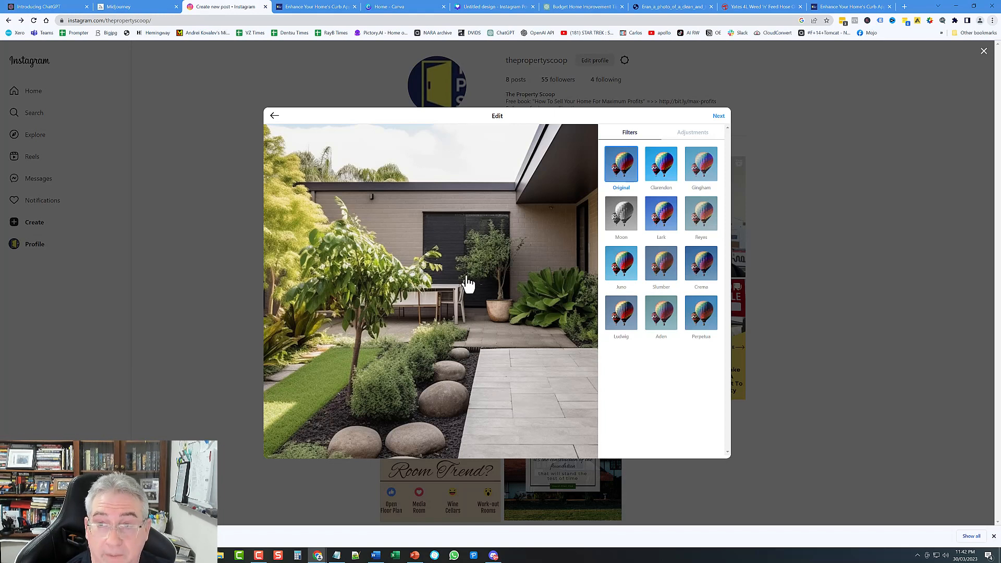
pyautogui.click(719, 117)
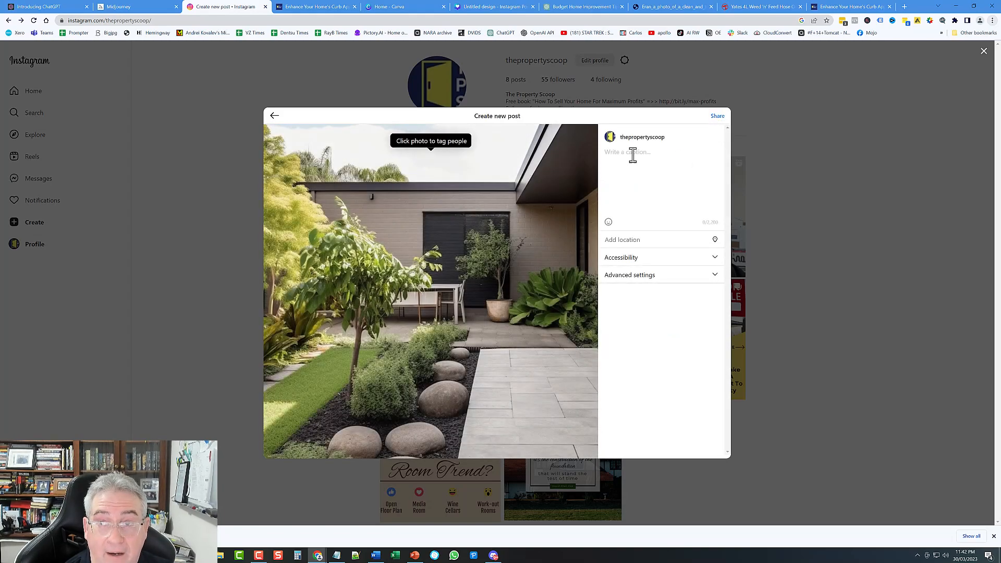
# Step: Copy the first IG potted-plants tip and its hashtags from the Word document
pyautogui.click(376, 555)
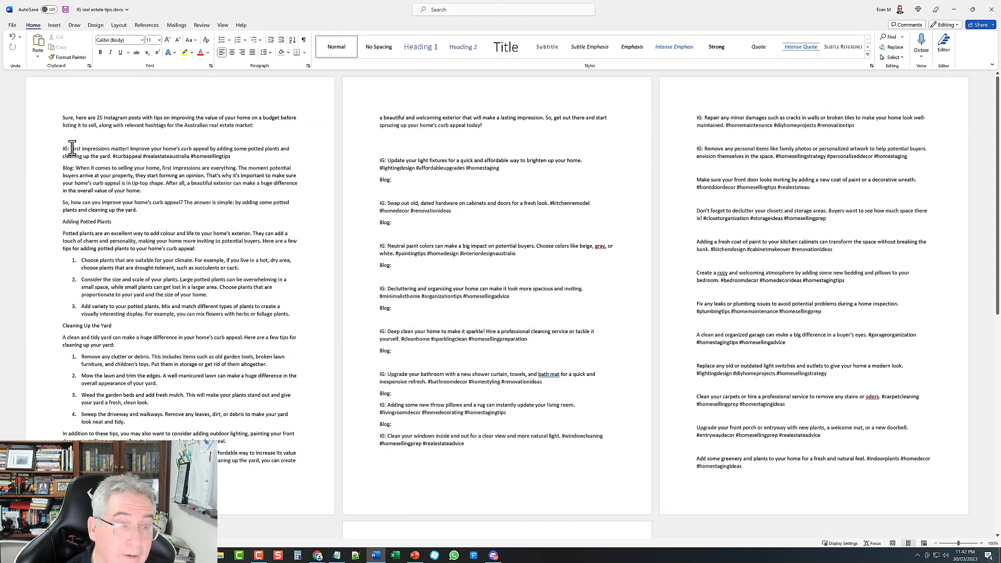
pyautogui.moveTo(71, 148); pyautogui.dragTo(242, 157)
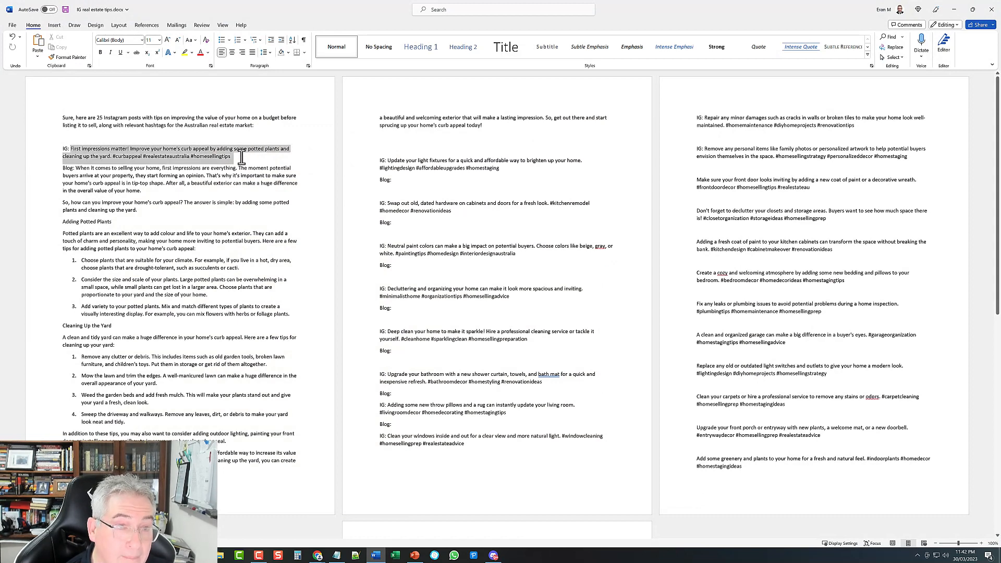
pyautogui.rightClick(198, 159)
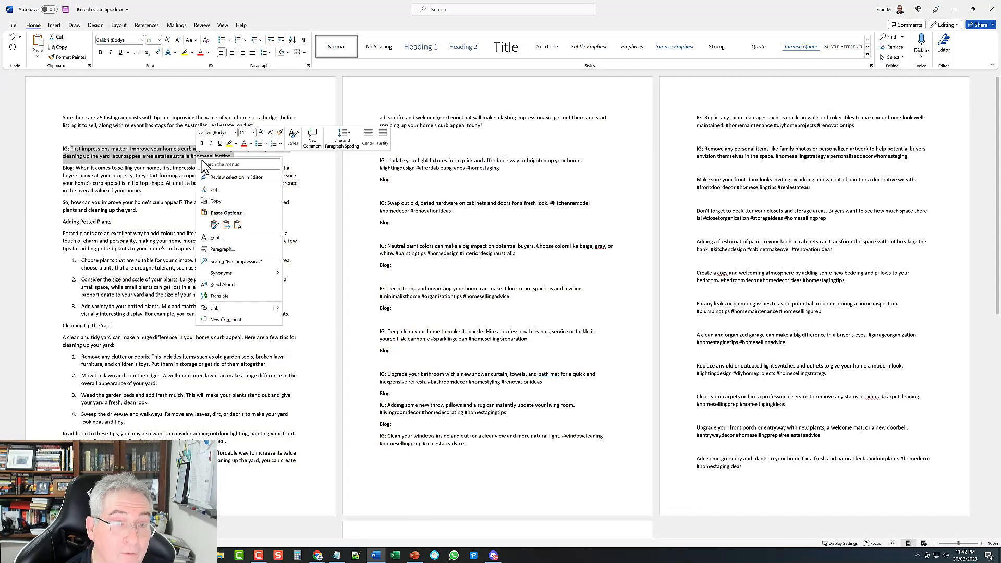
pyautogui.click(222, 201)
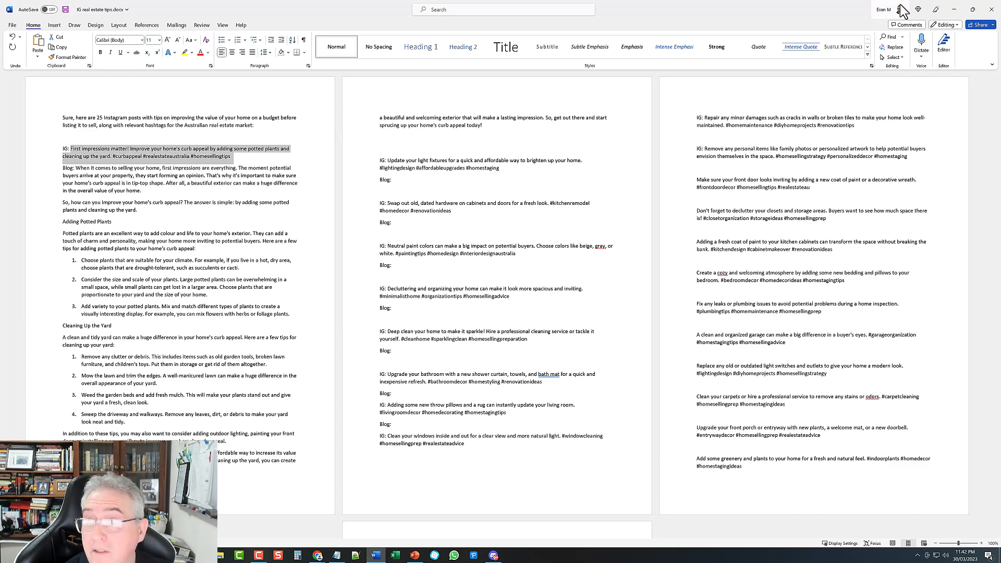
pyautogui.click(954, 10)
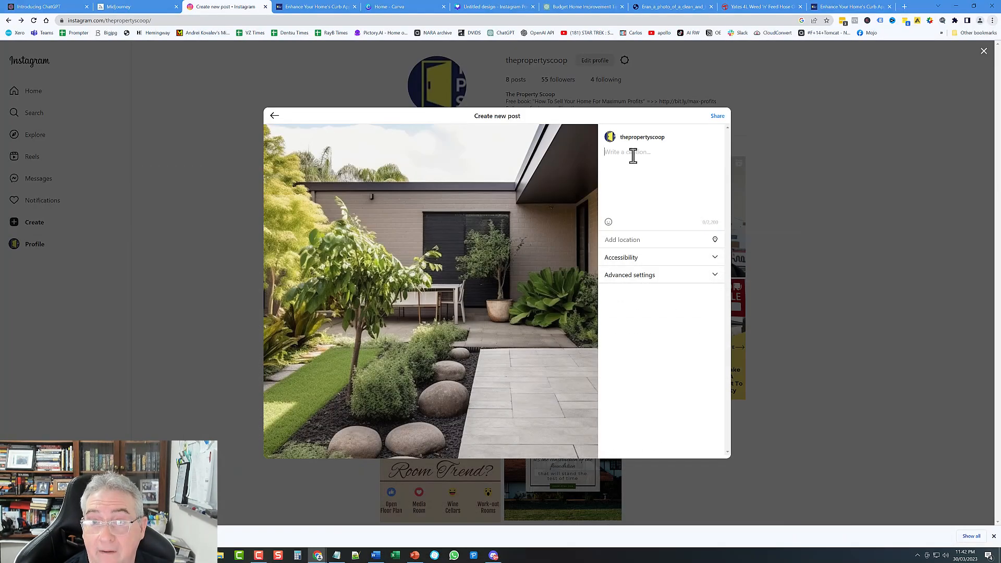
# Step: Paste the tip as the caption and leave a blank line before #curbappeal
pyautogui.rightClick(633, 157)
pyautogui.click(656, 218)
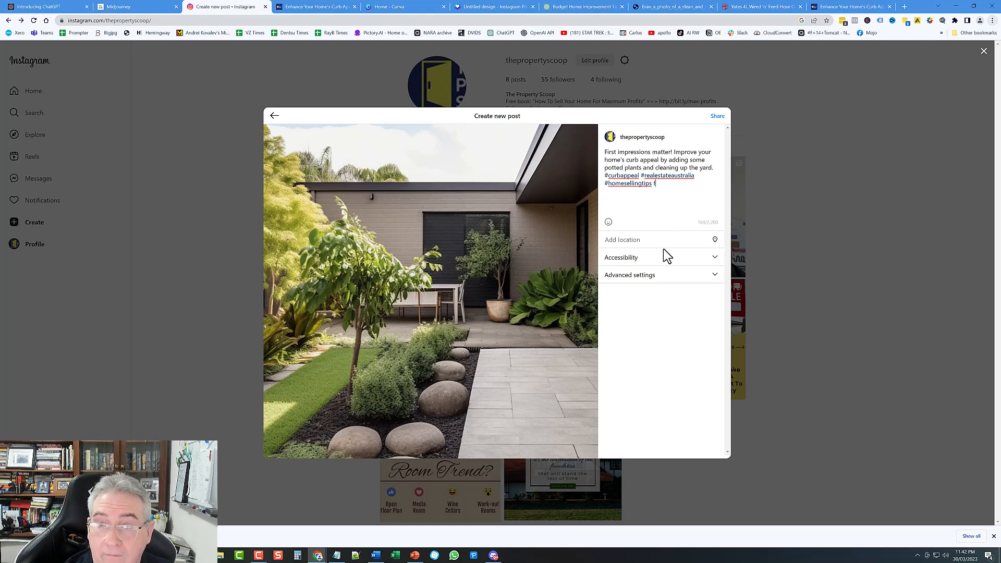
pyautogui.press('BackSpace')
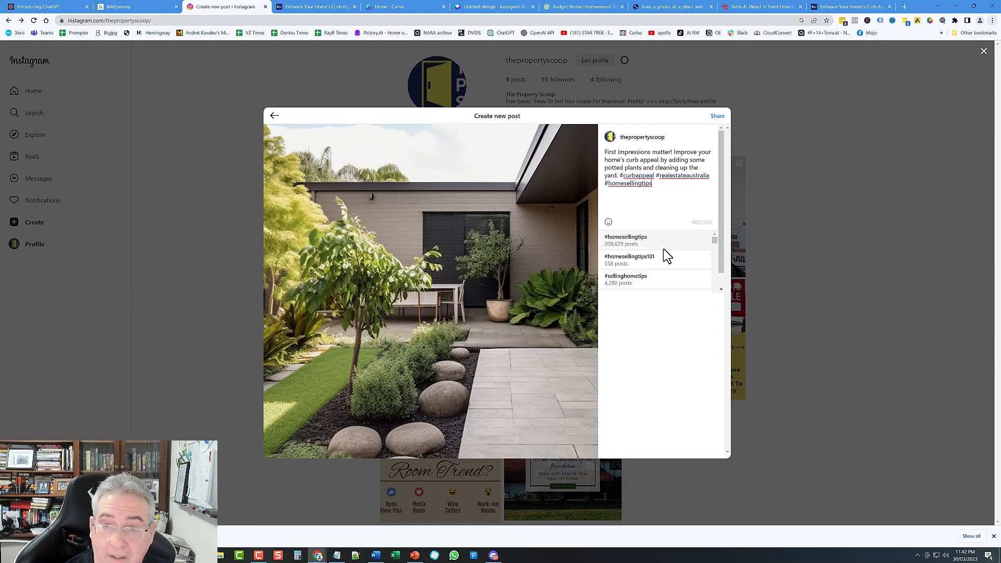
pyautogui.click(621, 176)
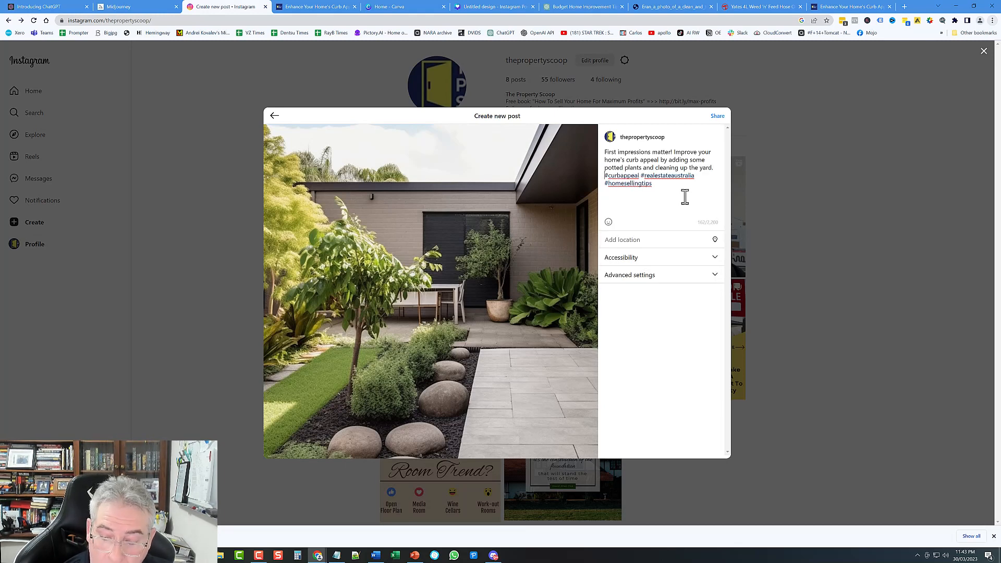
pyautogui.press('Return')
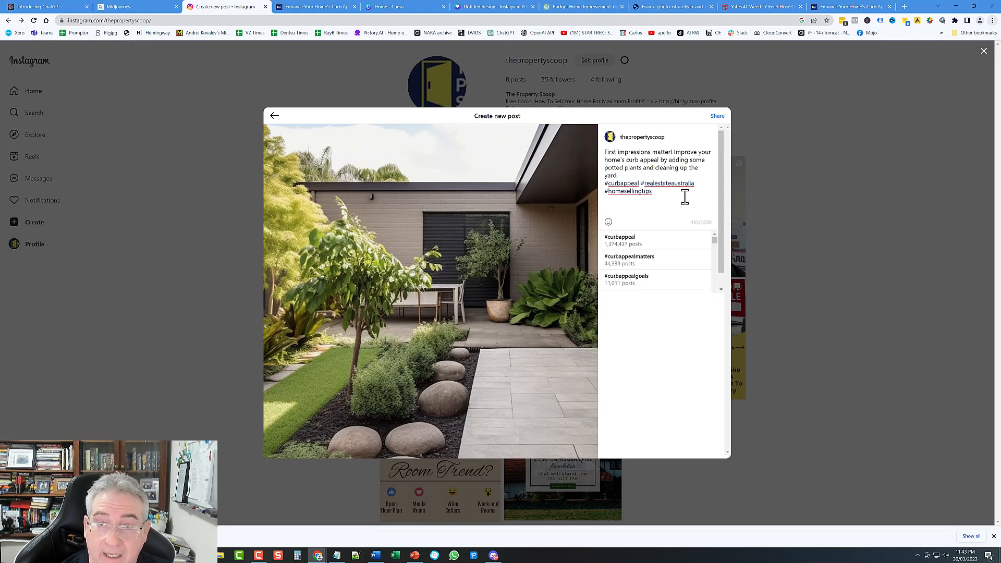
pyautogui.press('Return')
pyautogui.press('Return')
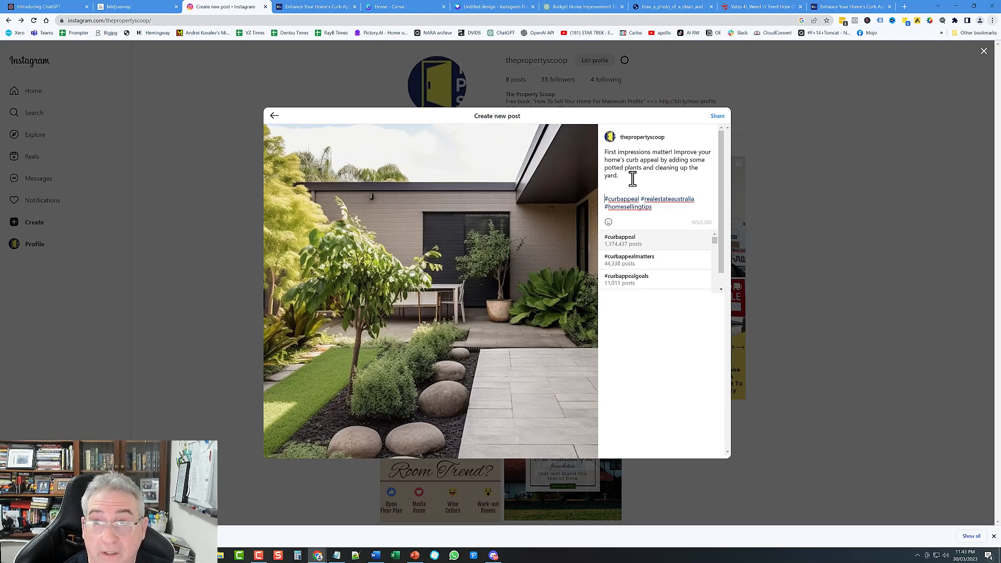
# Step: Copy the curb-appeal blog post's web address and return to the Instagram caption
pyautogui.click(847, 6)
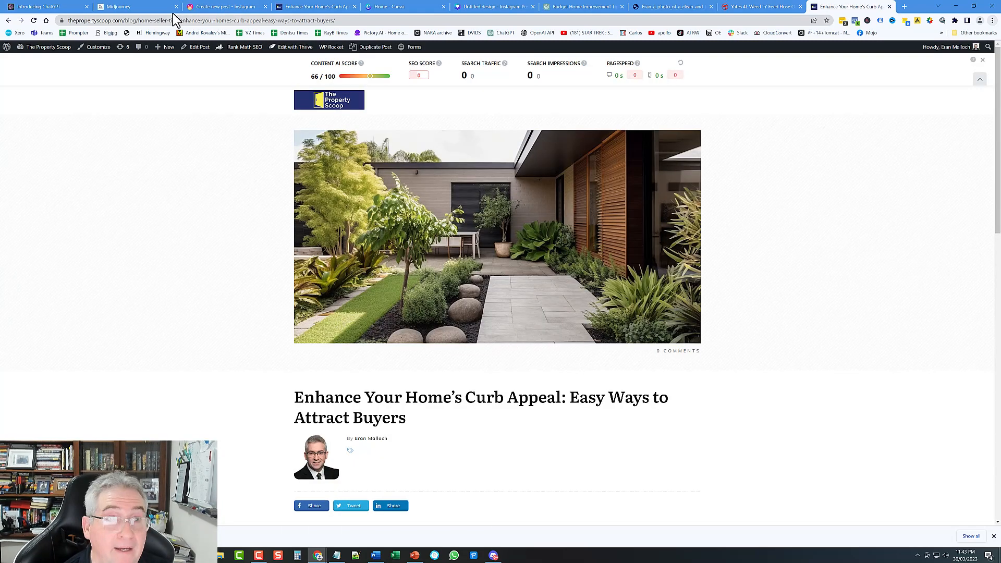
pyautogui.click(140, 20)
pyautogui.rightClick(140, 21)
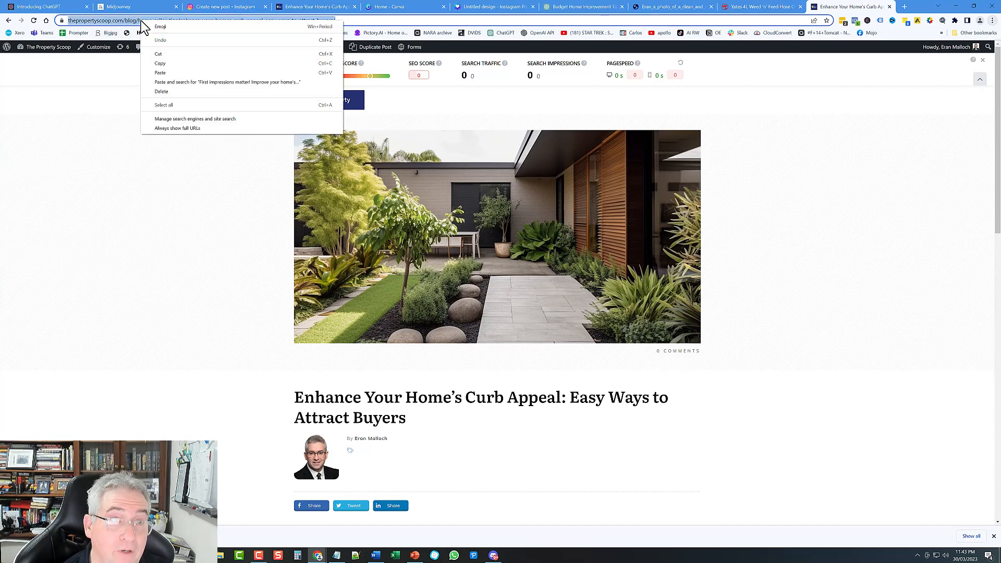
pyautogui.click(156, 63)
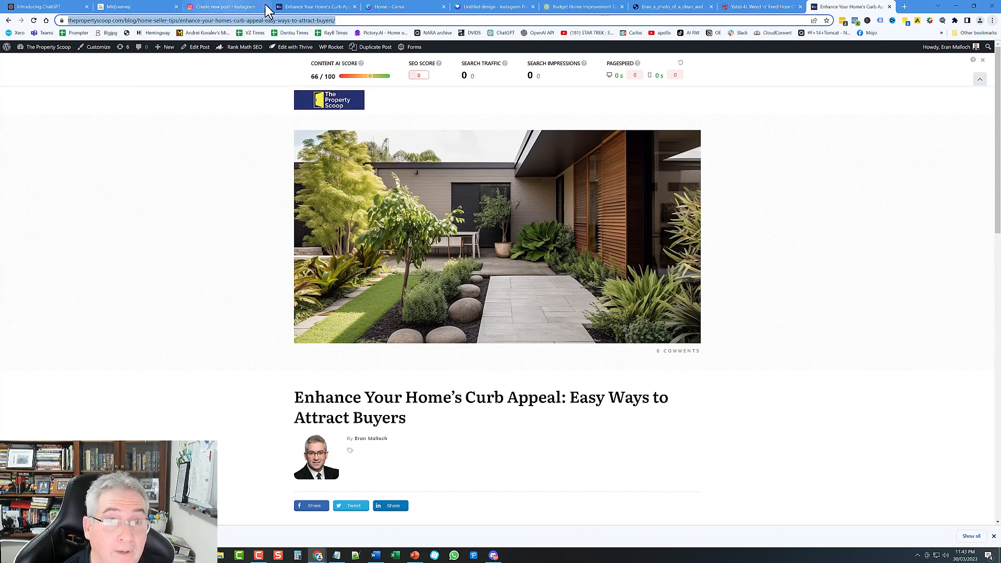
pyautogui.click(245, 8)
pyautogui.click(615, 189)
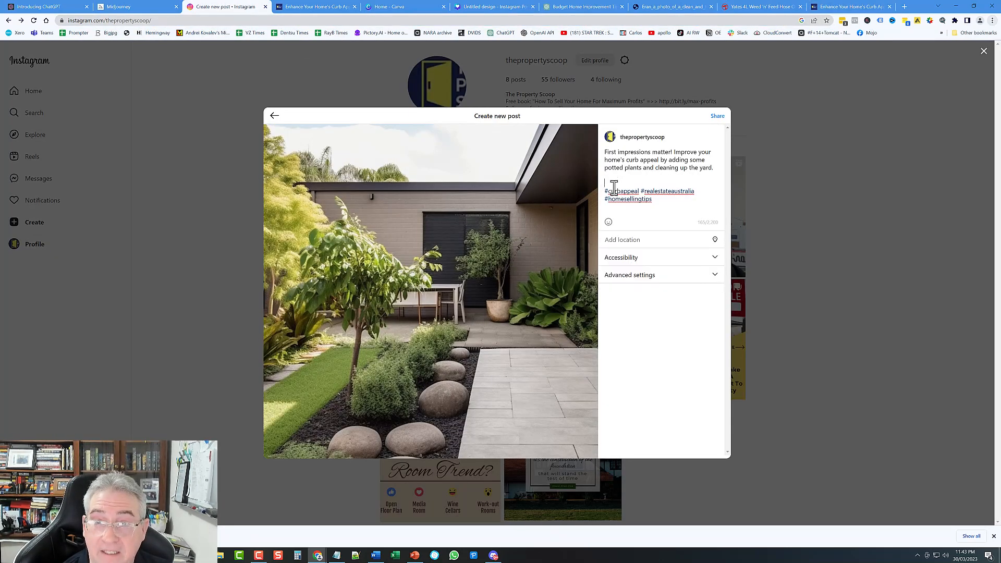
# Step: Paste the blog link above the hashtags and add a 'Click to read more:' line
pyautogui.rightClick(611, 179)
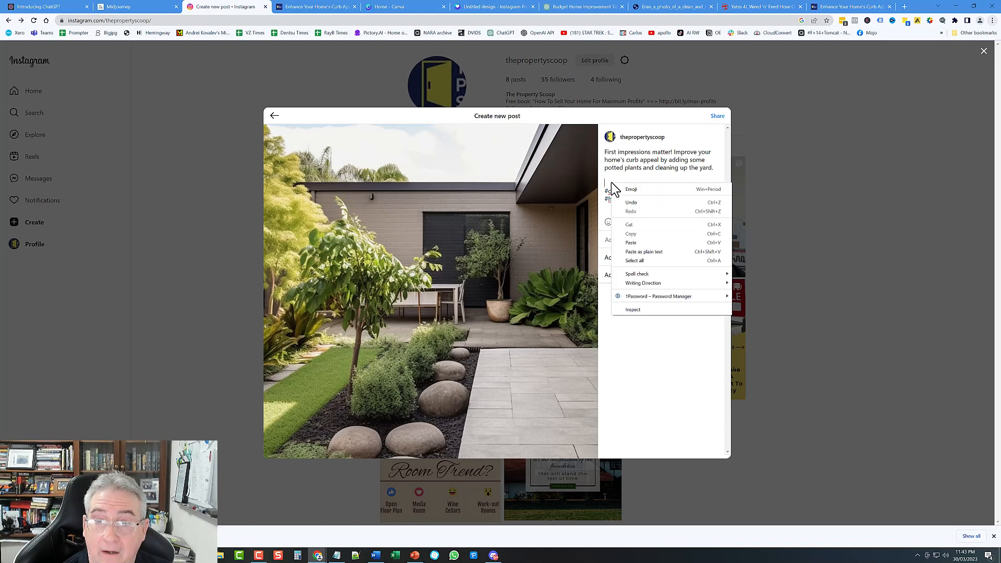
pyautogui.click(647, 252)
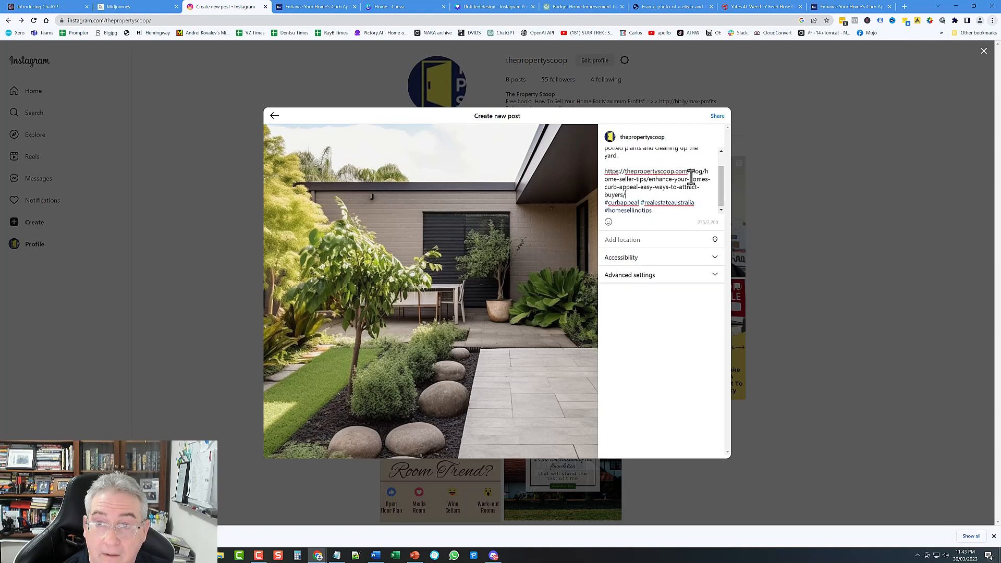
pyautogui.scroll(-1, 657, 182)
pyautogui.scroll(-1, 652, 178)
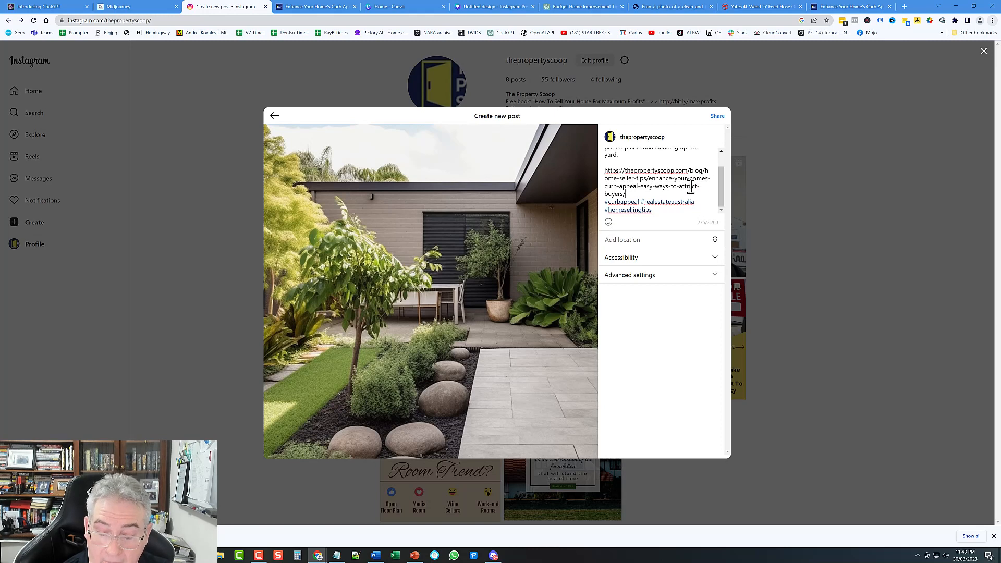
pyautogui.press('Return')
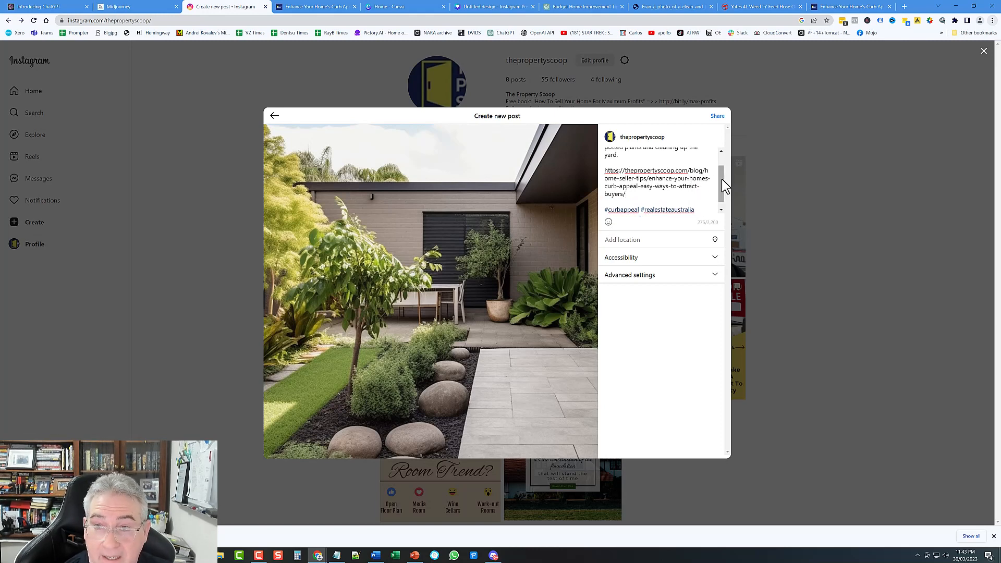
pyautogui.scroll(2, 722, 183)
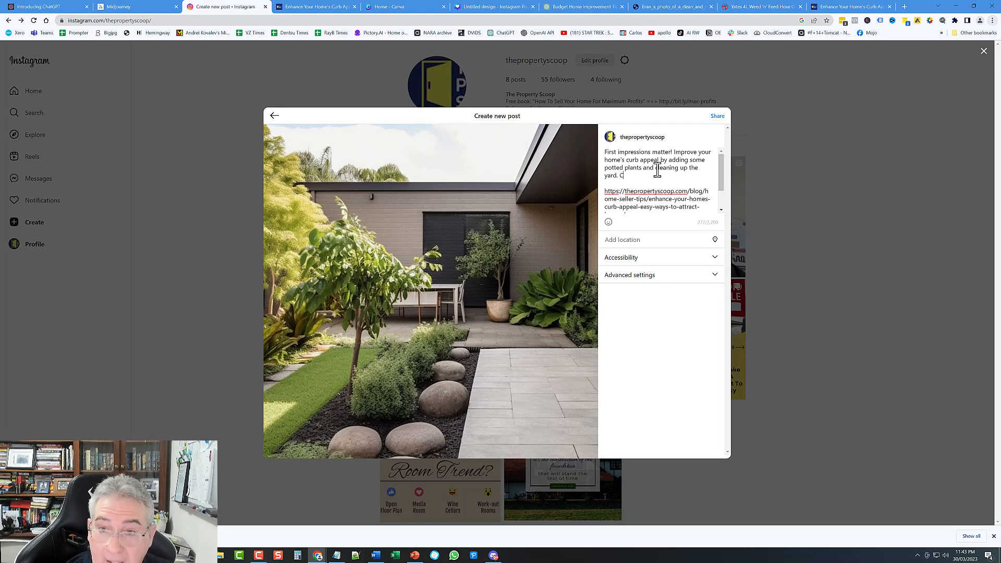
pyautogui.write('to')
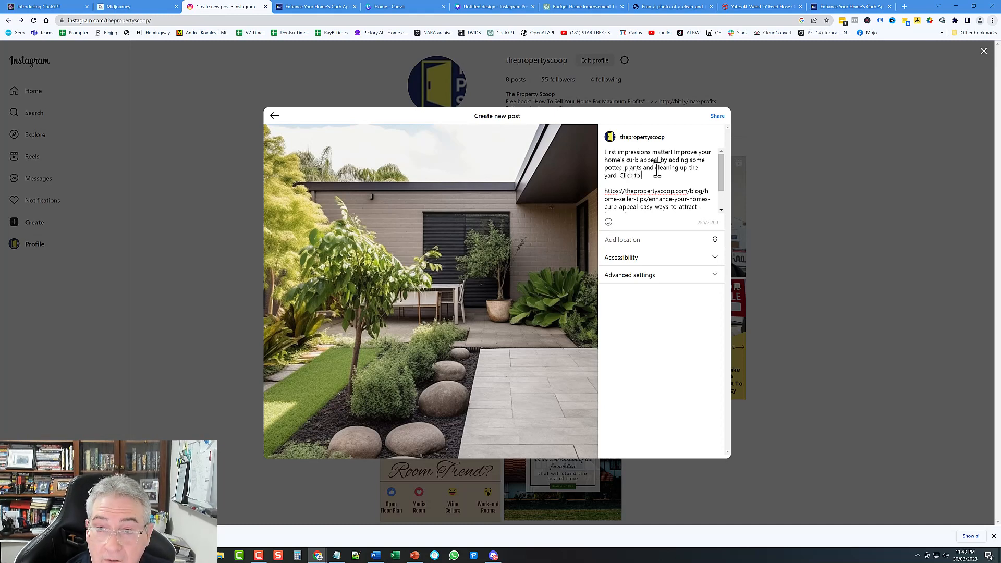
pyautogui.write(' read more')
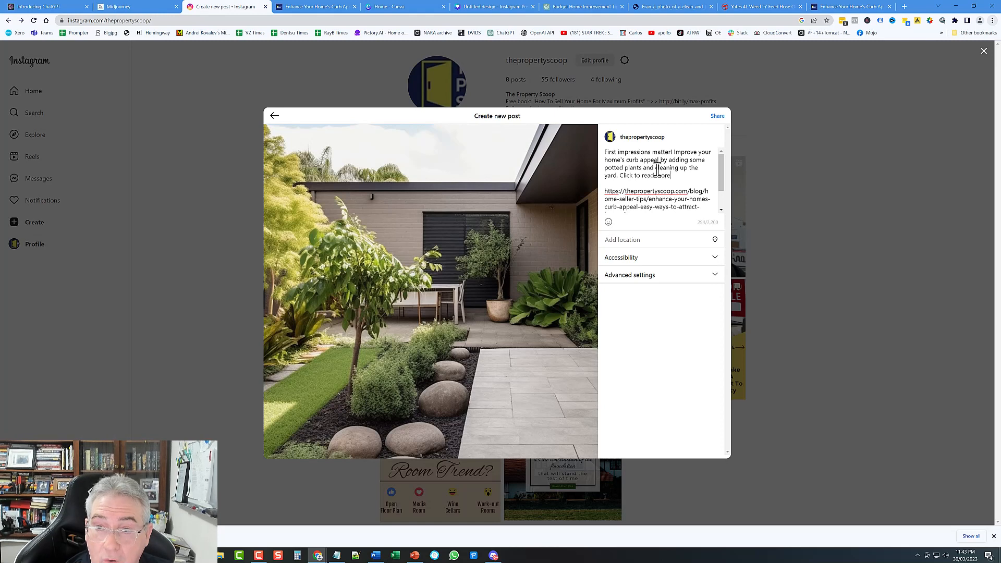
pyautogui.write(':')
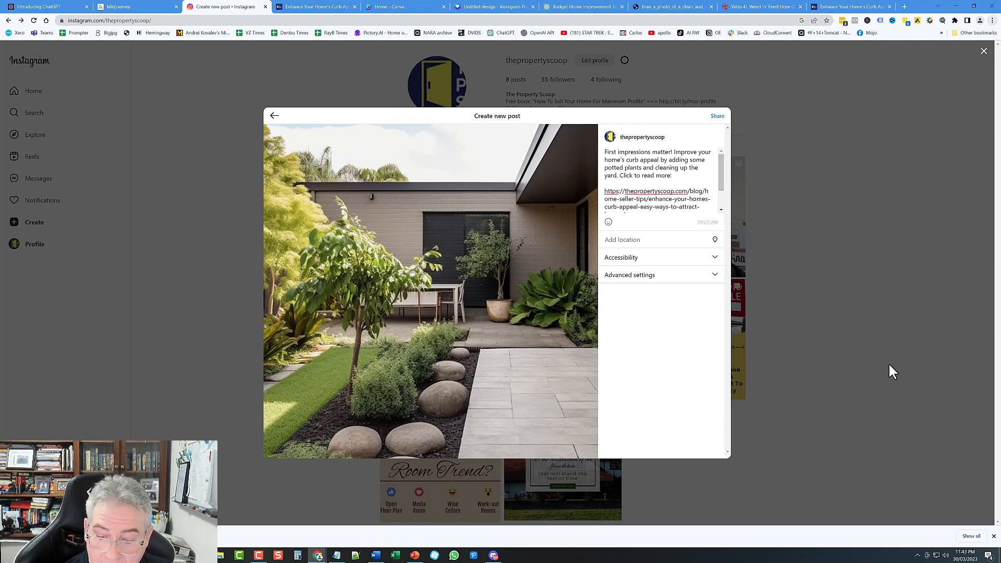
pyautogui.press('Return')
pyautogui.press('Return')
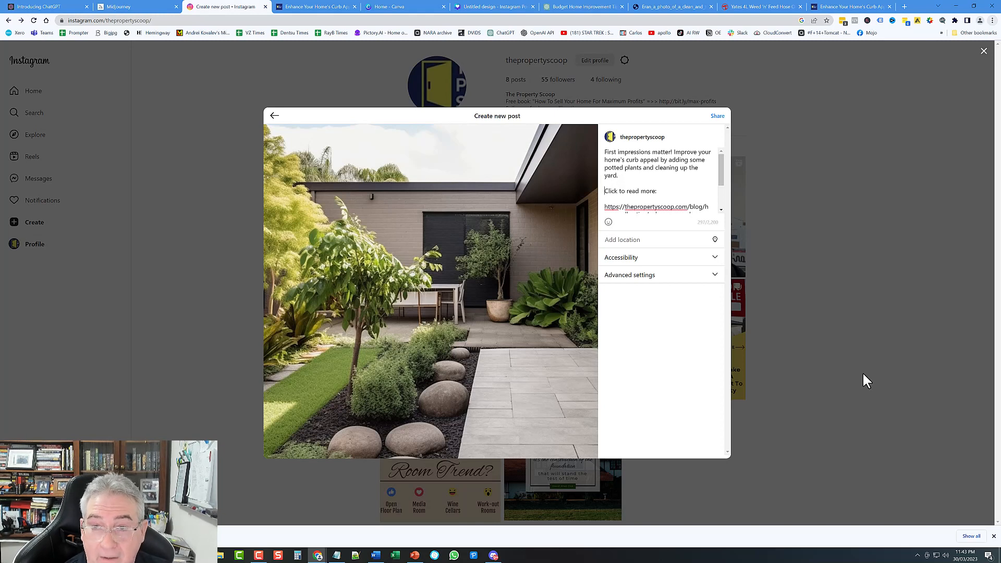
# Step: Check the Accessibility and Advanced settings sections, leaving them unchanged
pyautogui.scroll(-2, 698, 170)
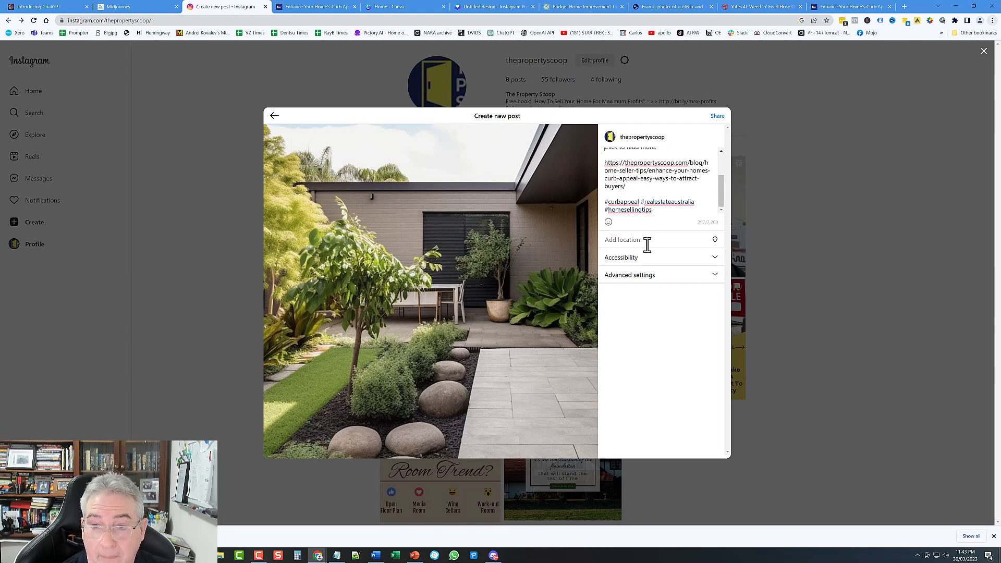
pyautogui.click(715, 258)
pyautogui.click(715, 259)
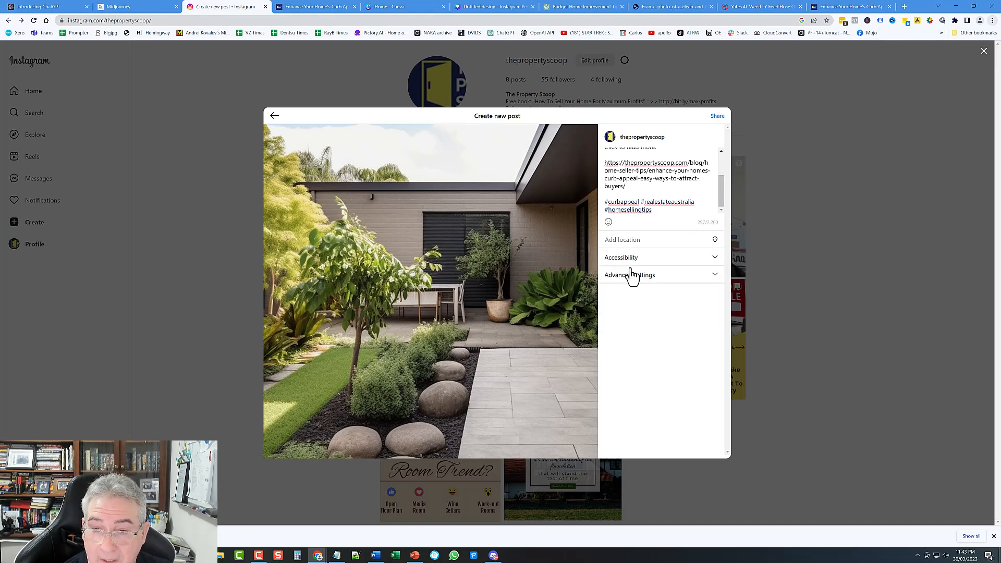
pyautogui.click(717, 277)
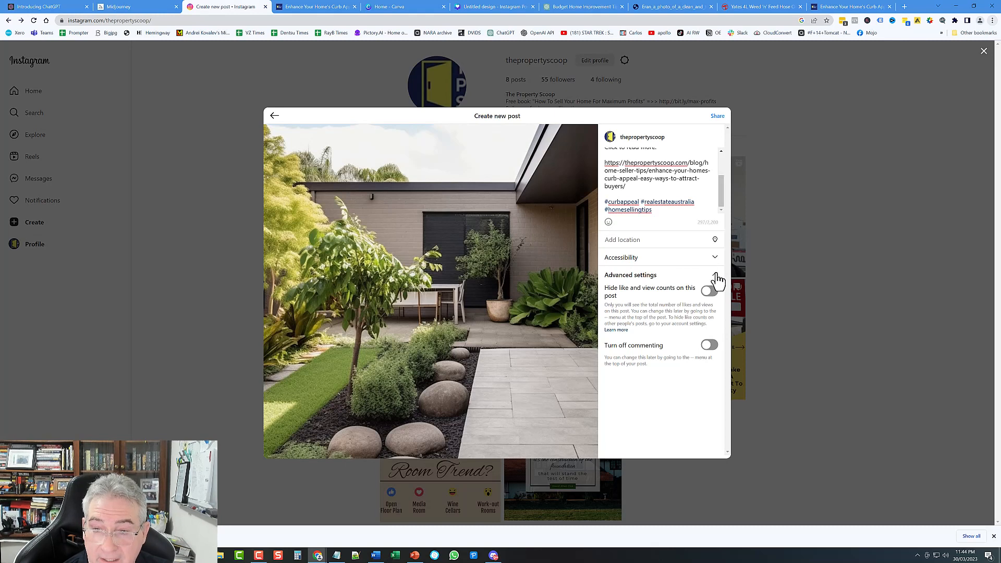
pyautogui.click(718, 277)
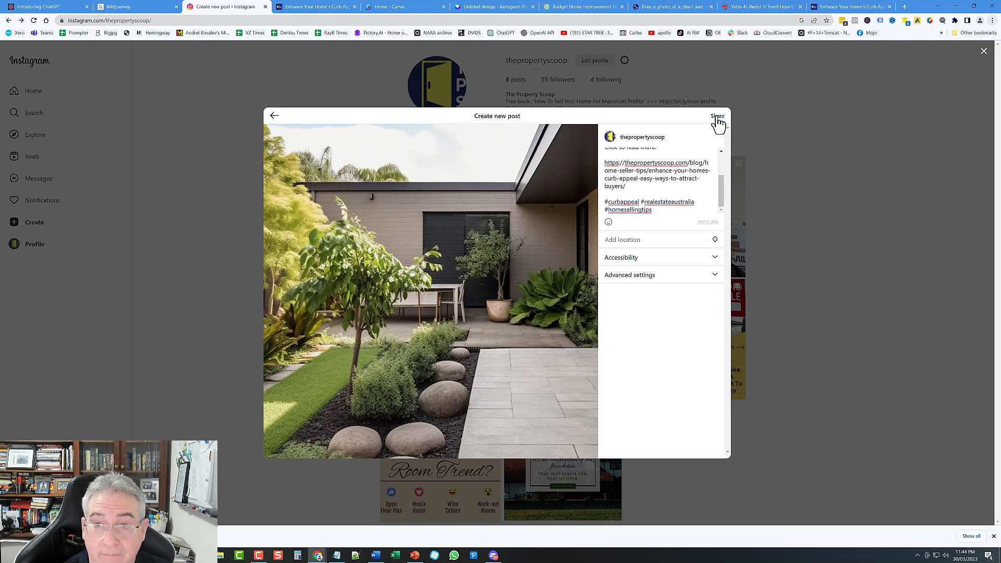
# Step: Share the garden post and open it from the profile grid
pyautogui.click(718, 116)
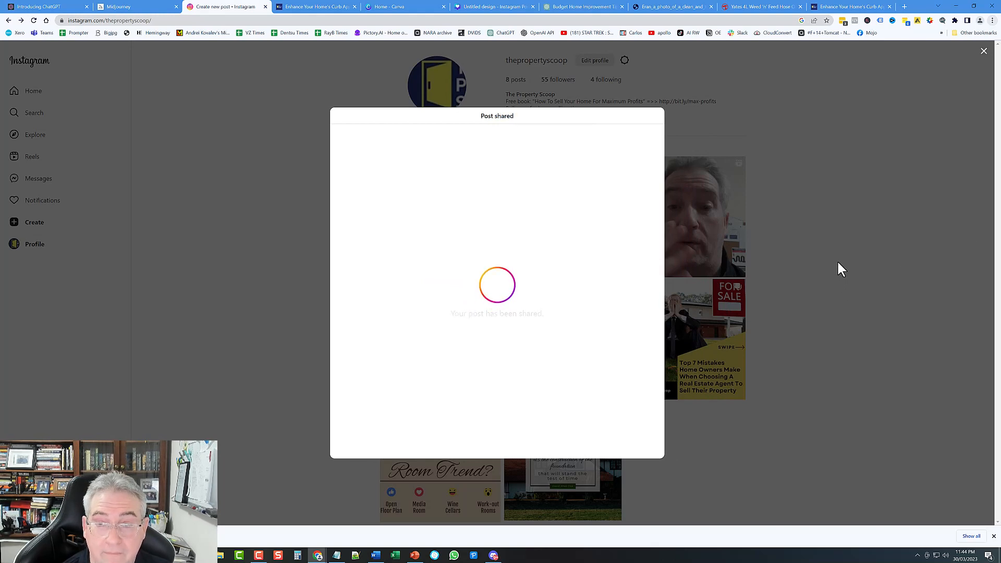
pyautogui.click(984, 53)
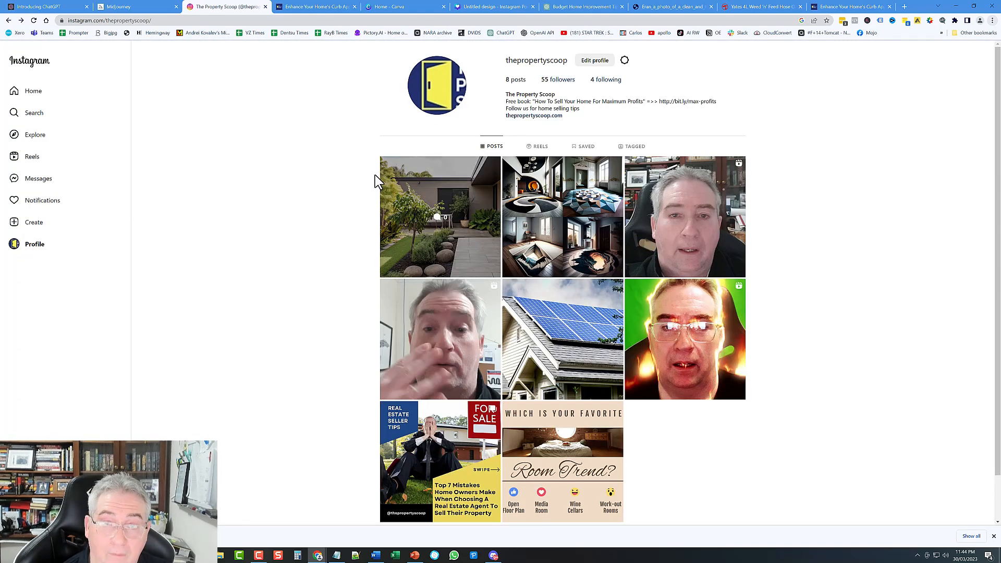
pyautogui.click(430, 183)
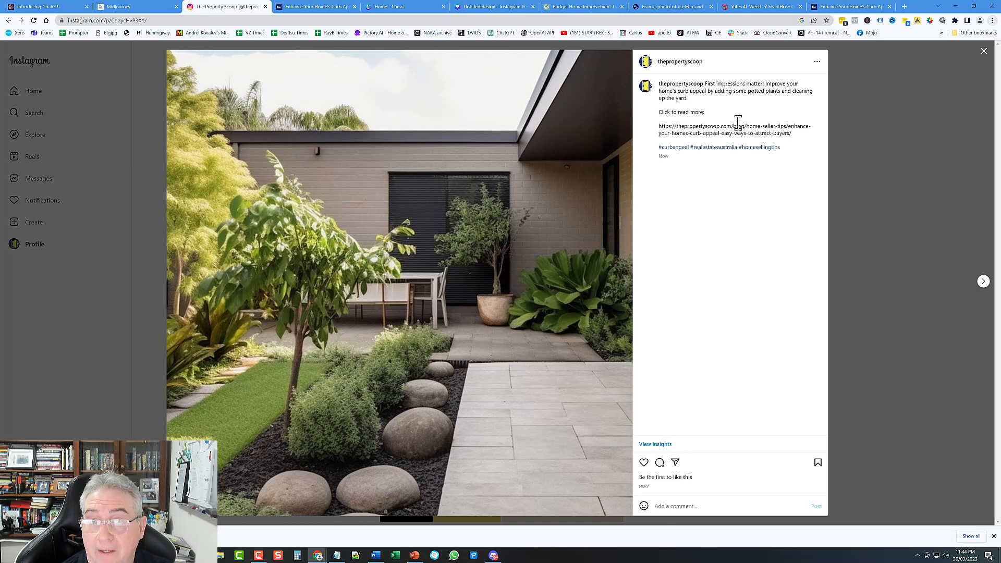
# Step: Select the blog link in the published caption to confirm it came through
pyautogui.doubleClick(703, 127)
pyautogui.click(776, 131)
pyautogui.moveTo(794, 133); pyautogui.dragTo(659, 127)
pyautogui.click(669, 127)
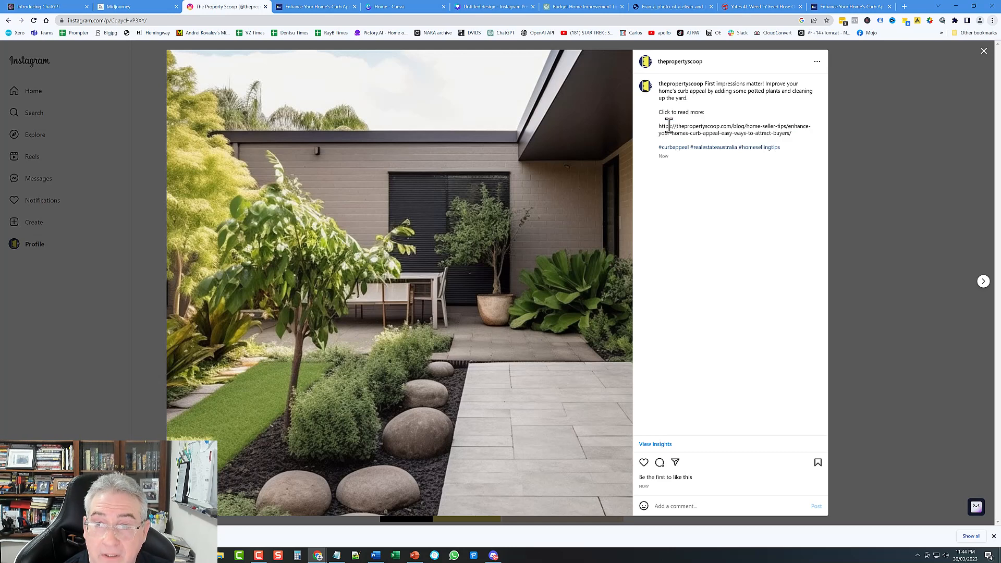
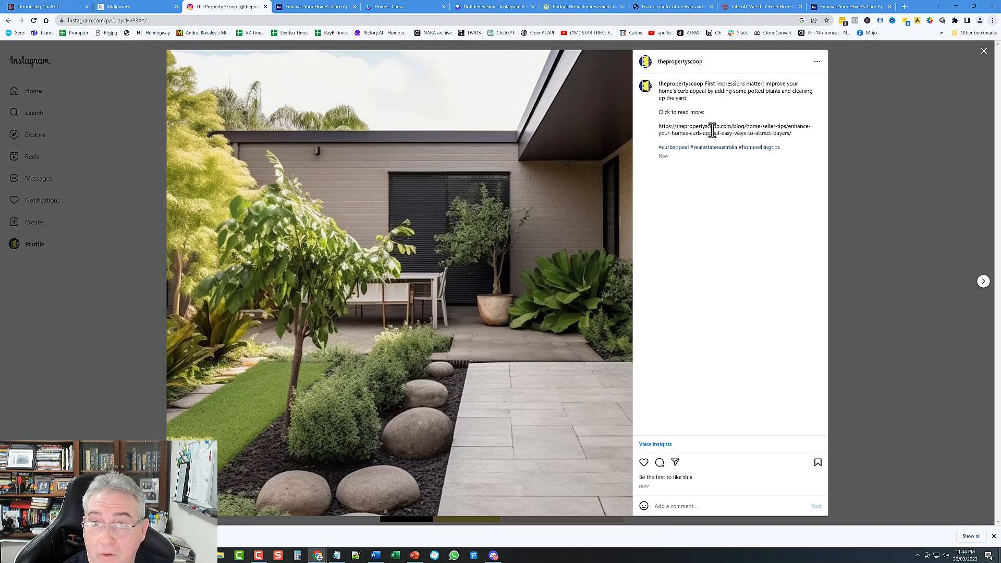
# Step: Copy the caption's blog URL and open it in a new tab
pyautogui.moveTo(799, 134); pyautogui.dragTo(657, 133)
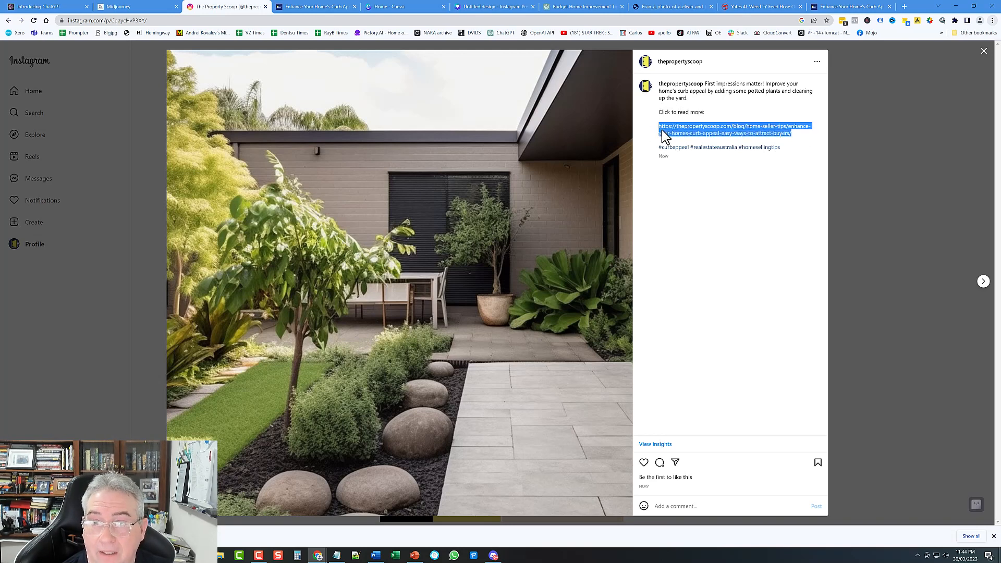
pyautogui.rightClick(697, 126)
pyautogui.click(719, 129)
pyautogui.click(720, 131)
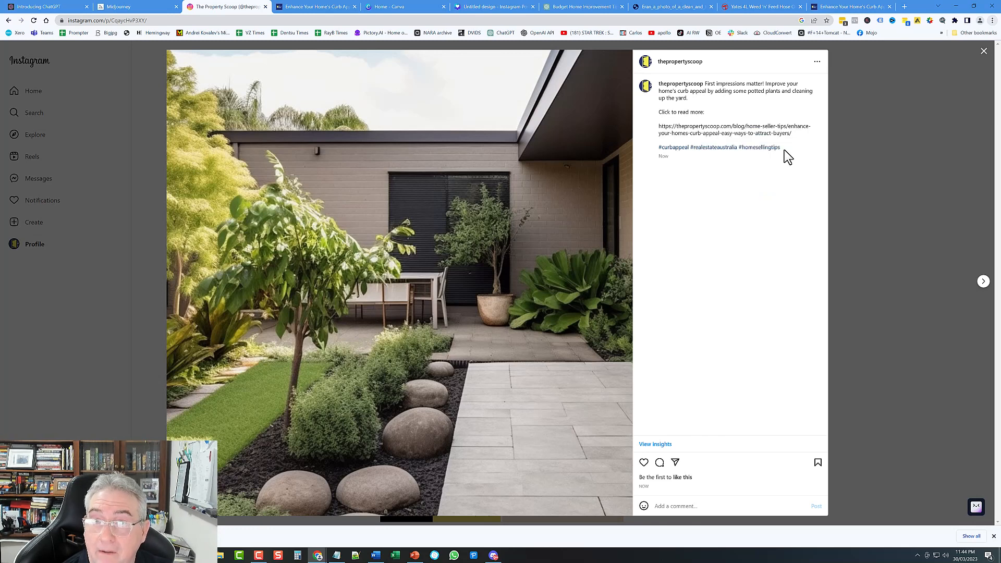
pyautogui.moveTo(795, 137); pyautogui.dragTo(652, 131)
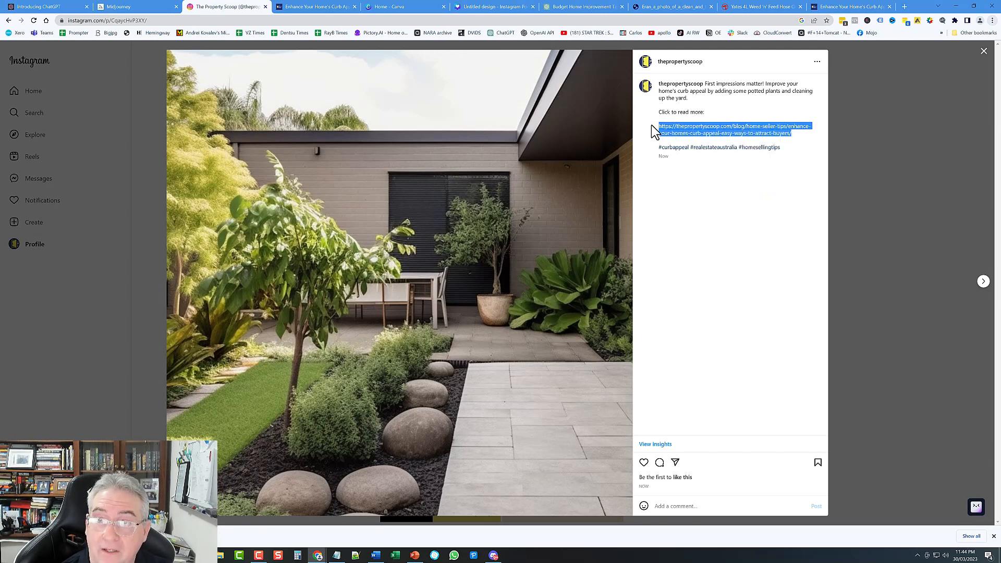
pyautogui.rightClick(680, 126)
pyautogui.click(728, 149)
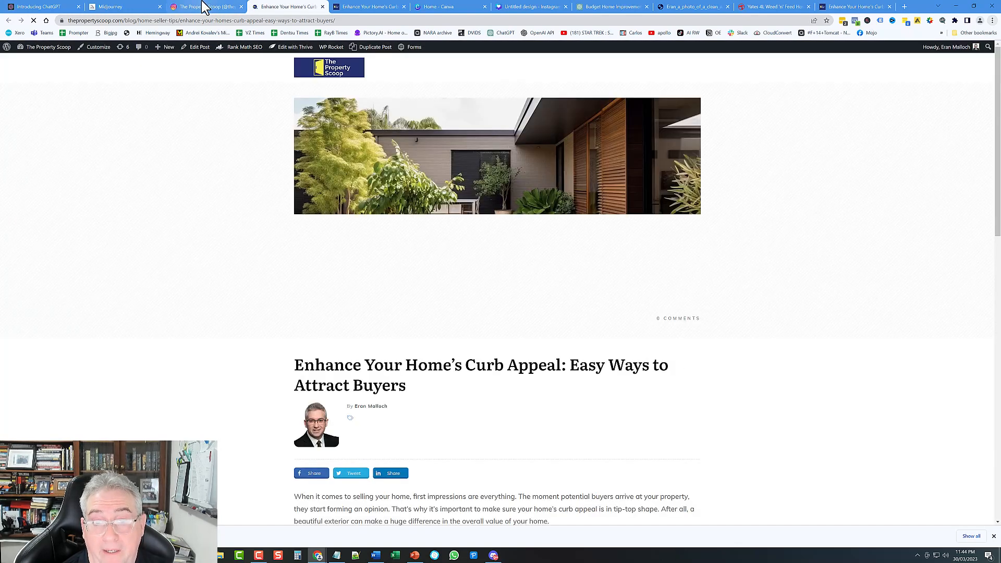
# Step: Back on Instagram, recheck the caption URL, then close the post to the profile grid
pyautogui.click(203, 7)
pyautogui.click(699, 179)
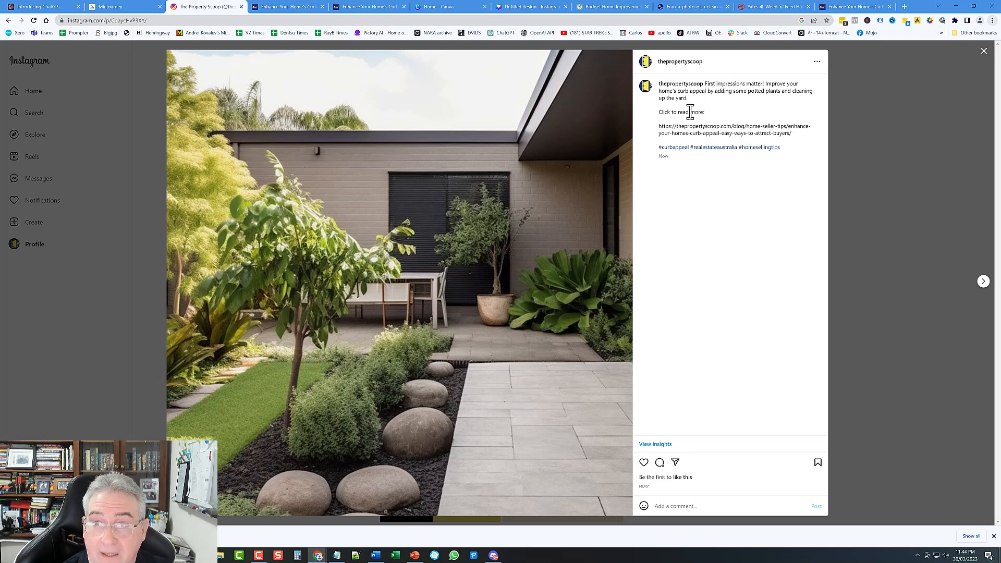
pyautogui.moveTo(658, 127); pyautogui.dragTo(796, 134)
pyautogui.click(793, 142)
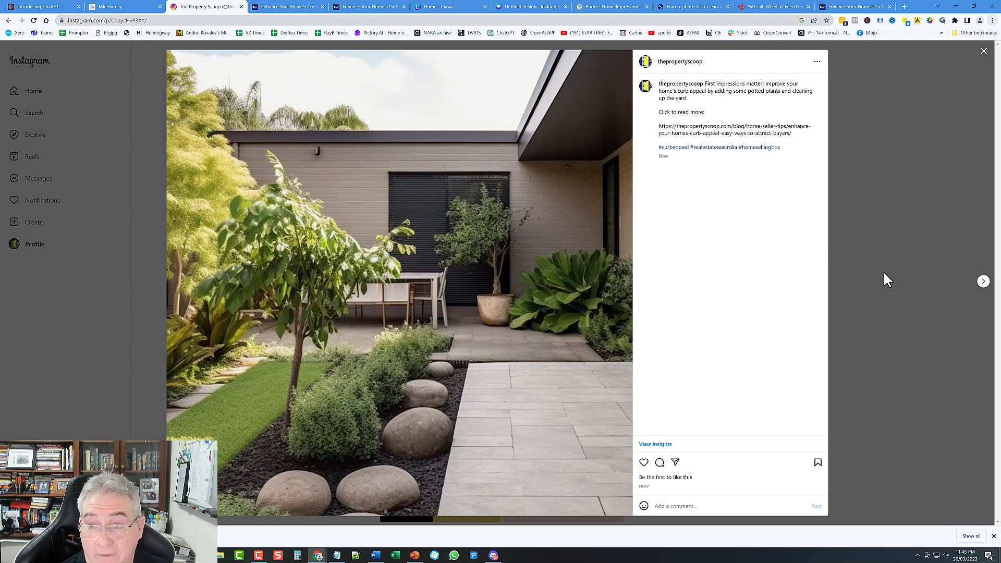
pyautogui.click(895, 207)
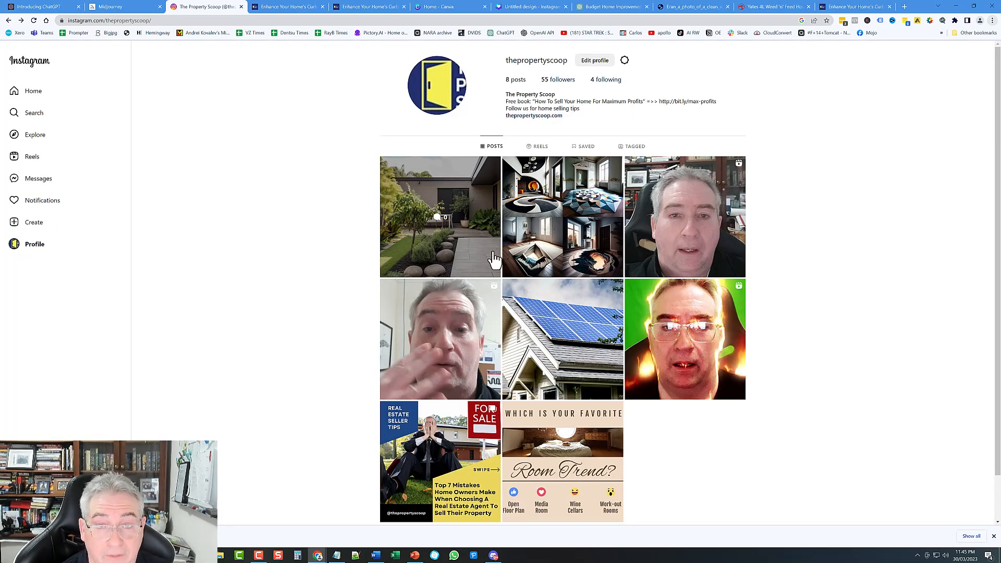
# Step: Compare the blog article with the Instagram profile, then reopen the newest curb-appeal post
pyautogui.click(271, 7)
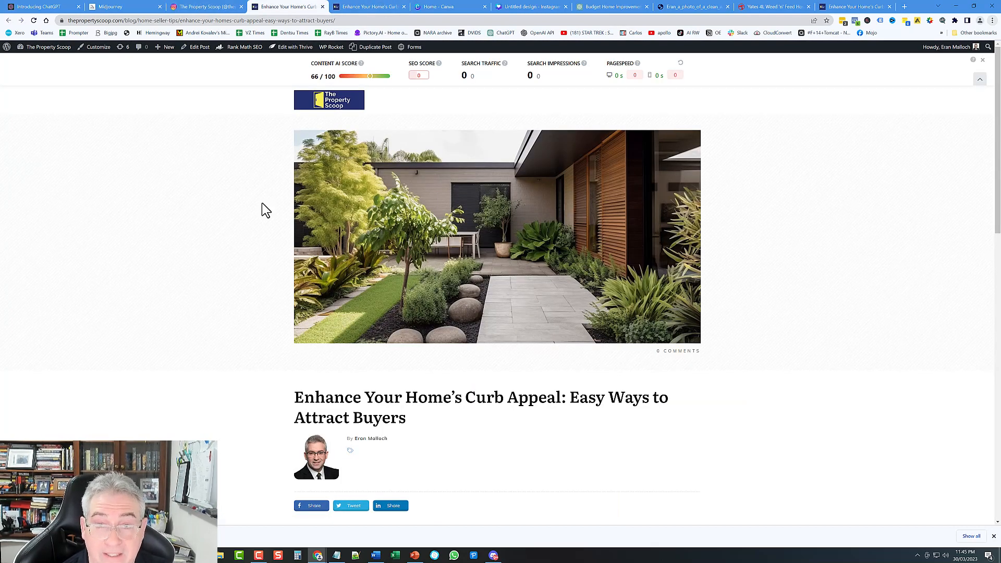
pyautogui.click(208, 7)
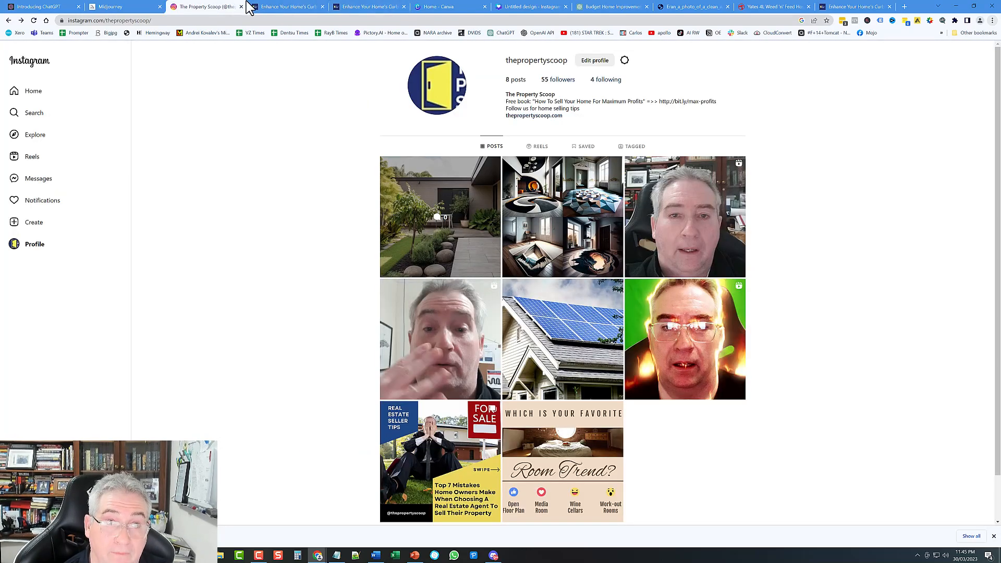
pyautogui.click(271, 7)
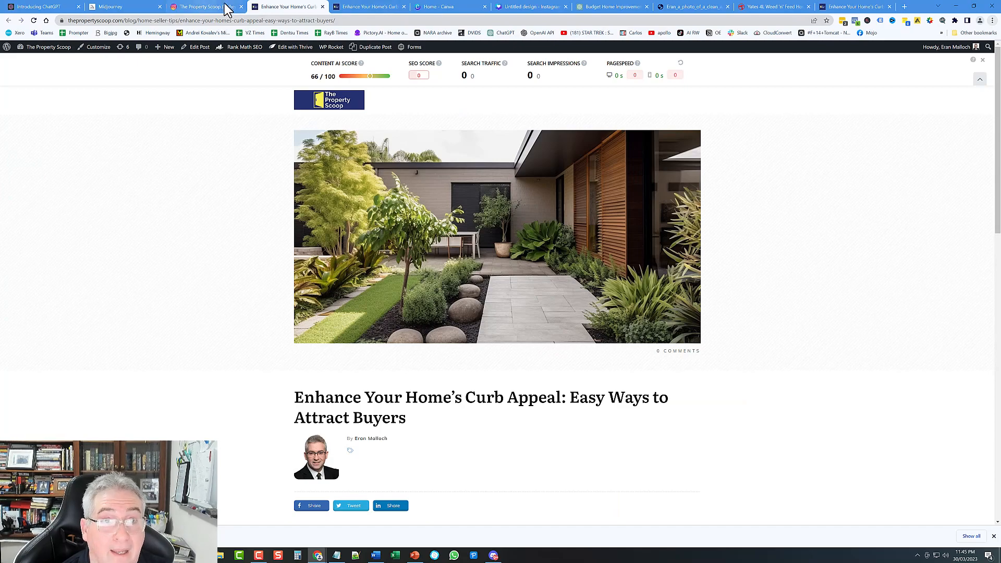
pyautogui.scroll(-10, 566, 409)
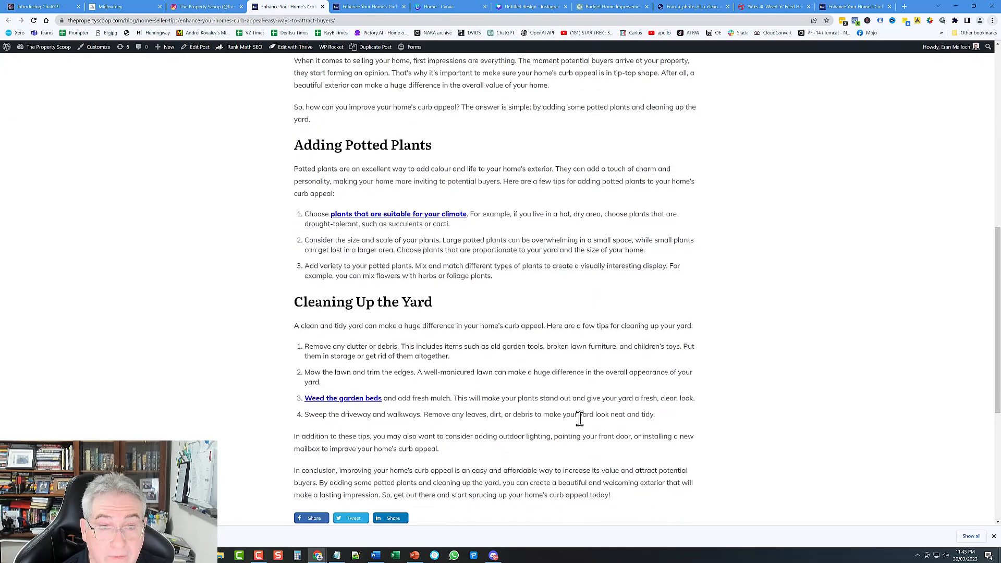
pyautogui.scroll(3, 581, 424)
pyautogui.click(205, 6)
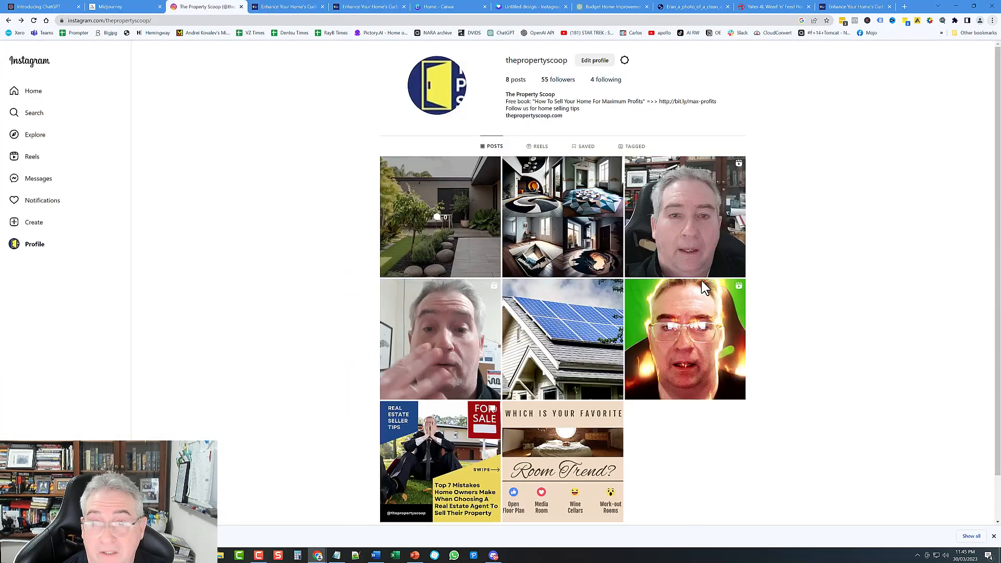
pyautogui.click(432, 191)
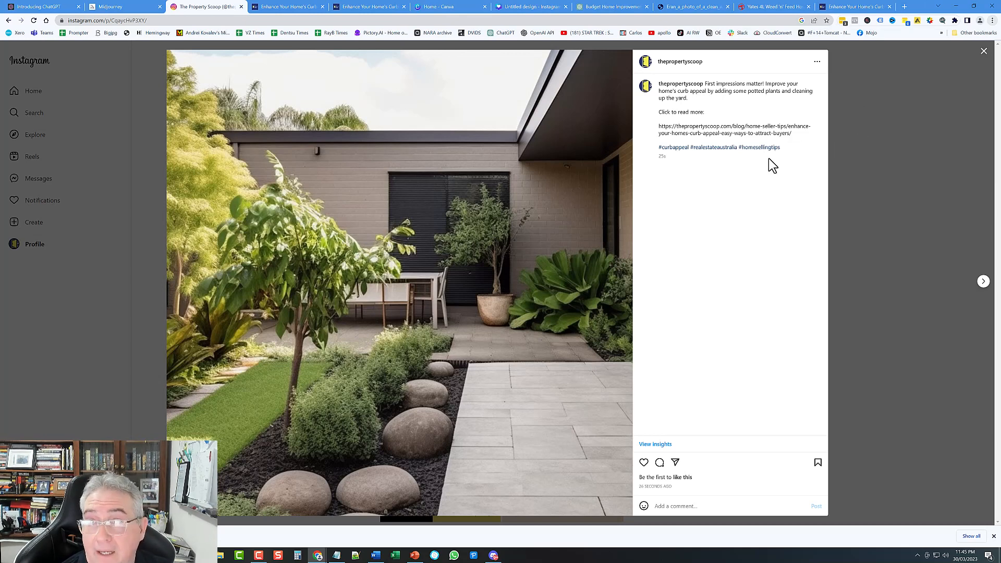
# Step: Go to bit.ly in a new tab and log in to the Bitly account
pyautogui.click(906, 7)
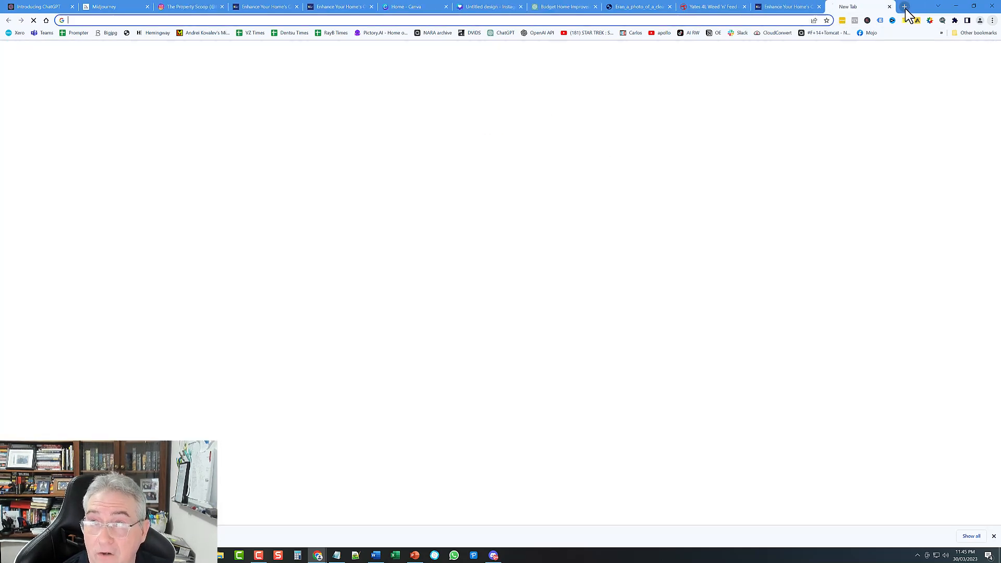
pyautogui.write('bit')
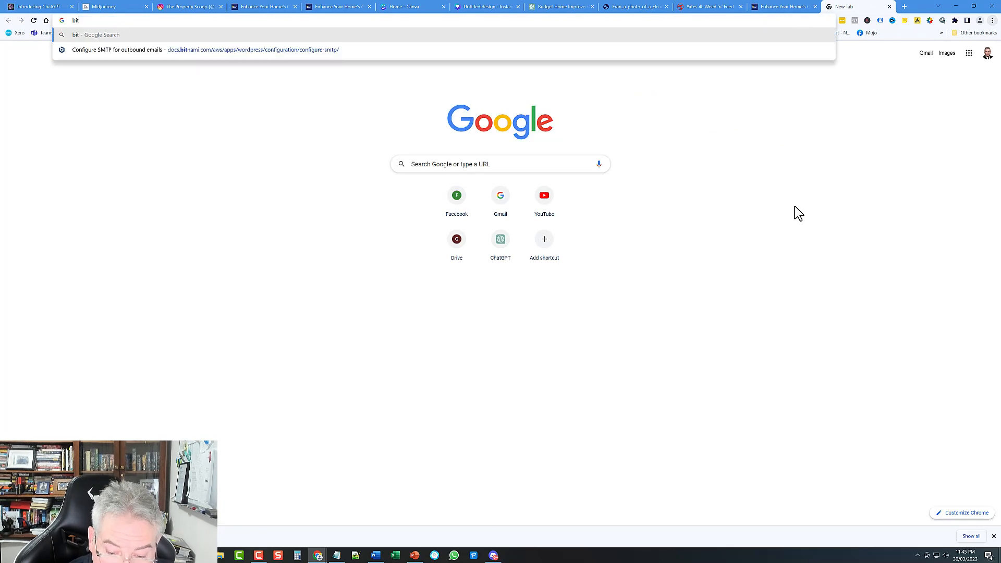
pyautogui.write('.ly')
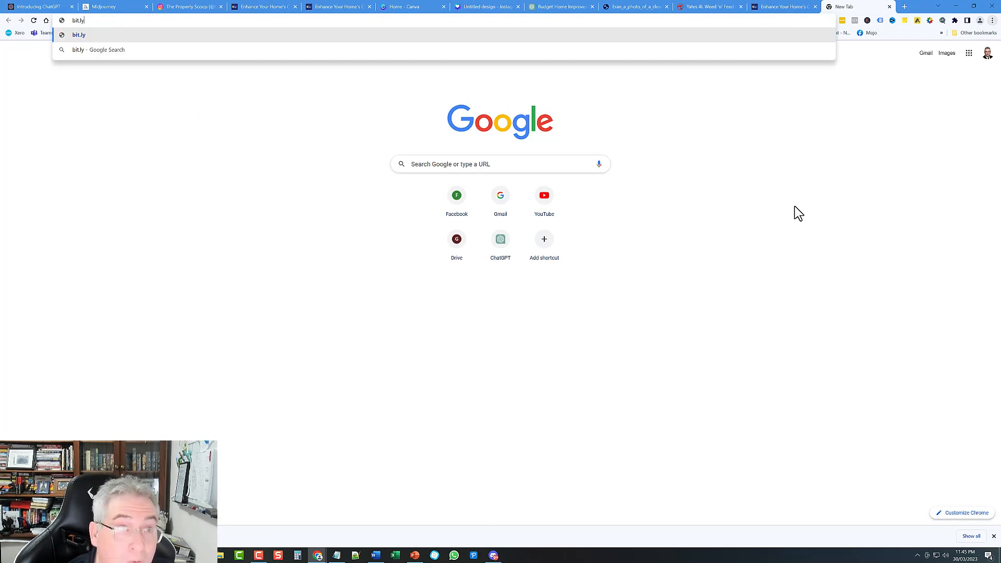
pyautogui.press('Return')
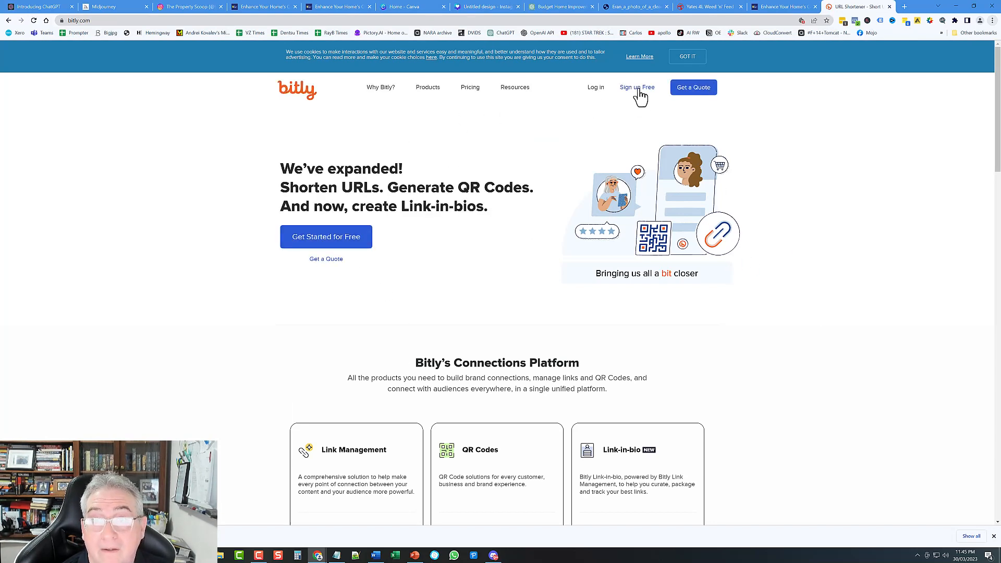
pyautogui.click(598, 88)
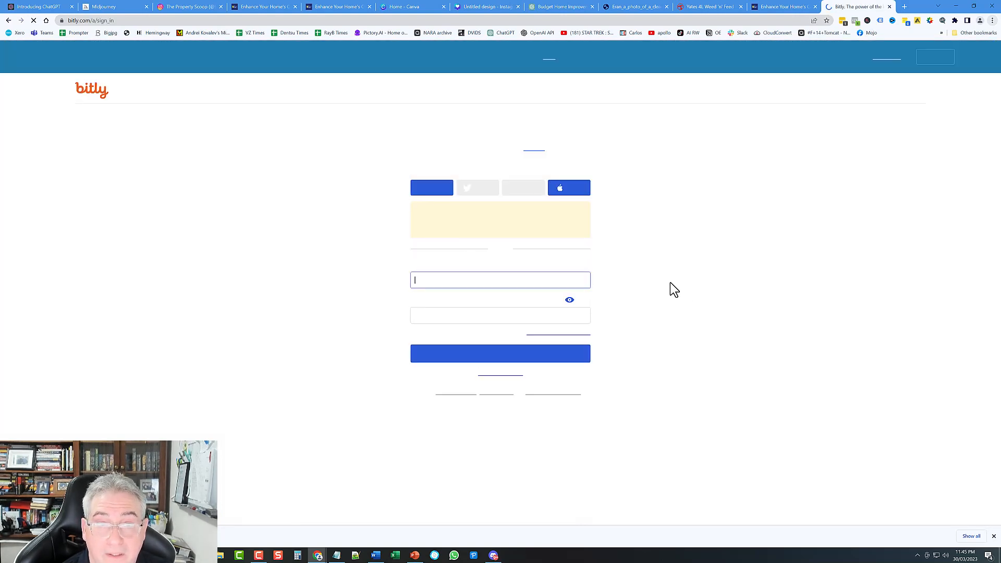
pyautogui.click(504, 355)
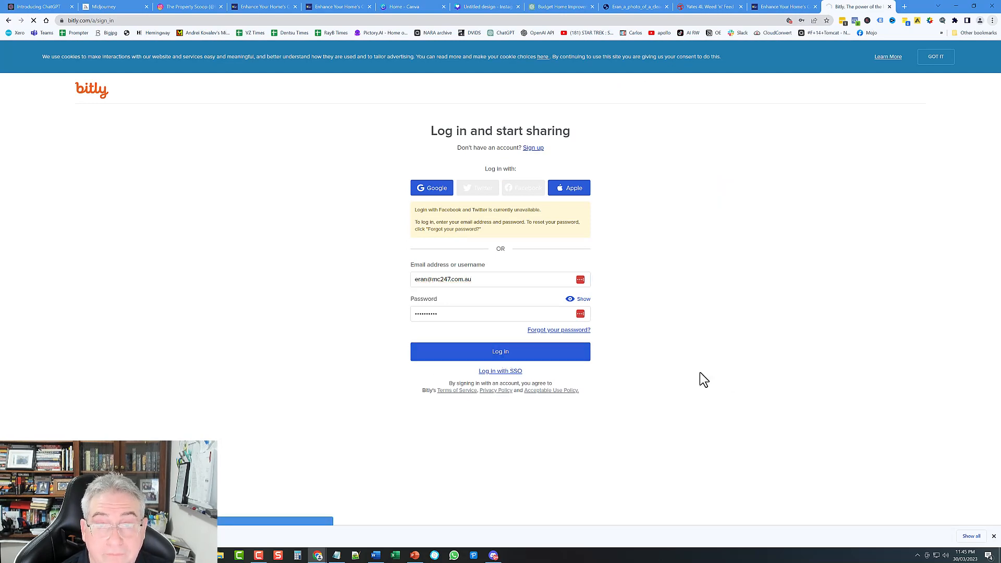
# Step: Copy the curb-appeal article's web address and return to Bitly's Links page
pyautogui.click(260, 8)
pyautogui.click(184, 21)
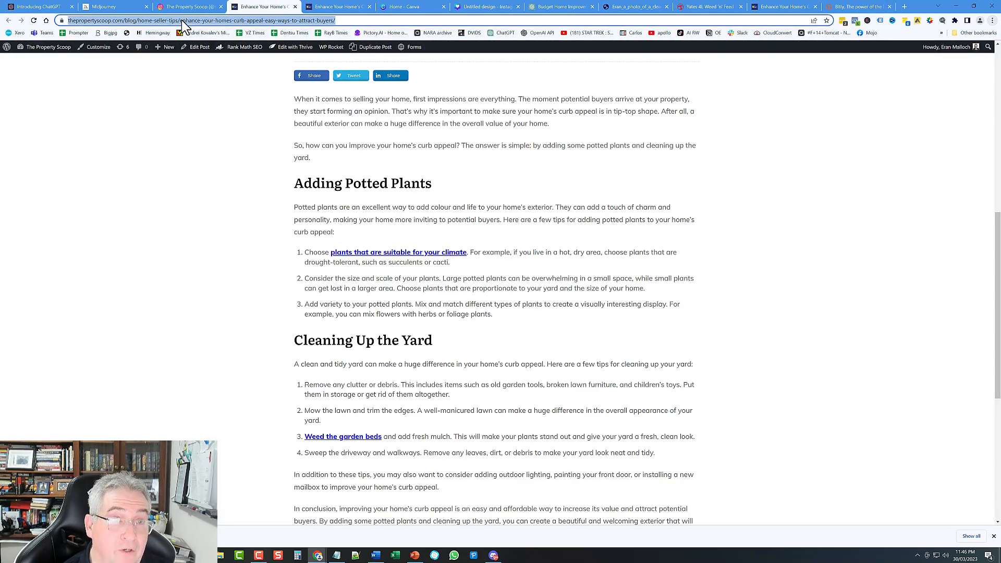
pyautogui.rightClick(182, 21)
pyautogui.click(204, 64)
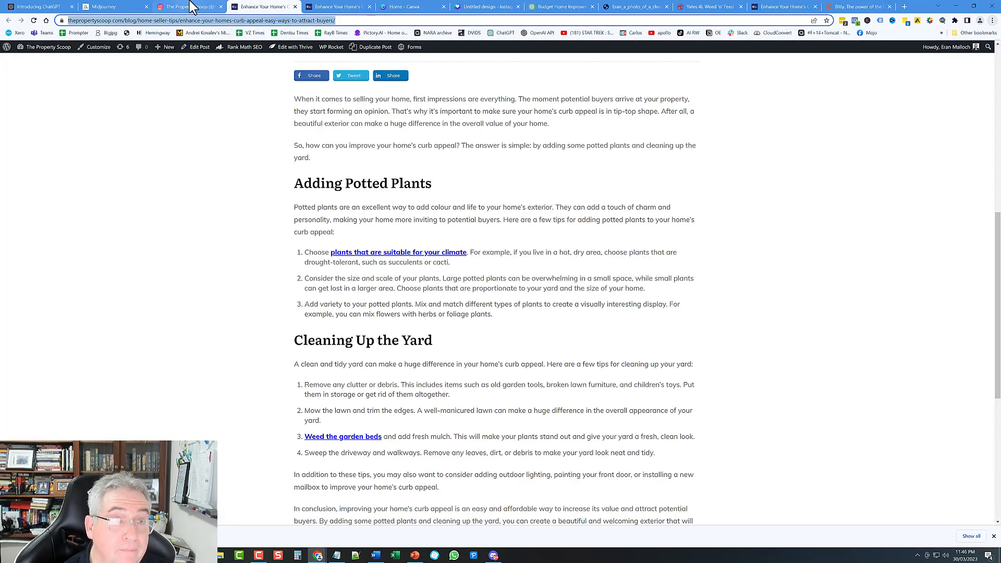
pyautogui.click(198, 7)
pyautogui.click(846, 8)
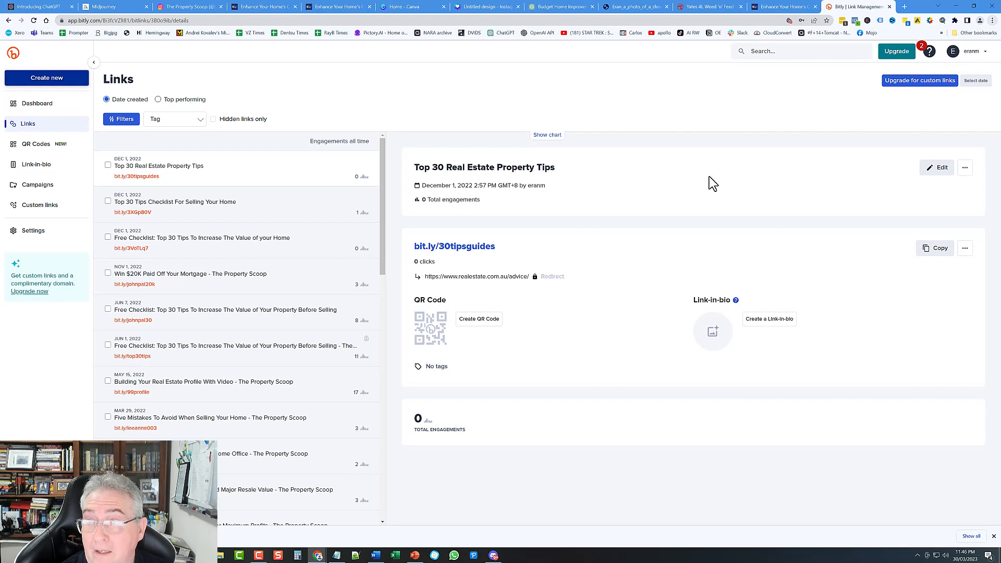
# Step: Create a new Bitly link and paste the article address as its destination
pyautogui.click(48, 84)
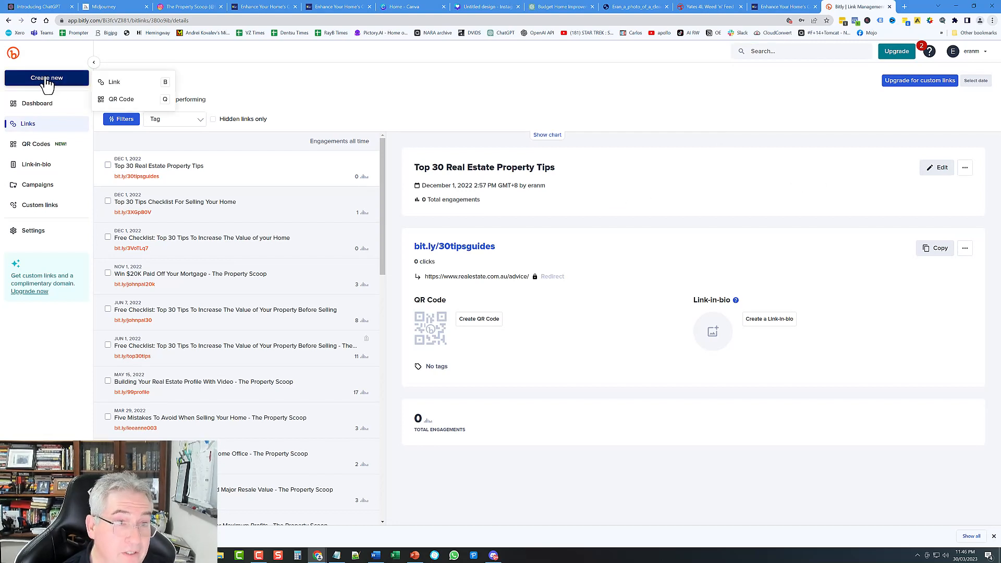
pyautogui.click(117, 83)
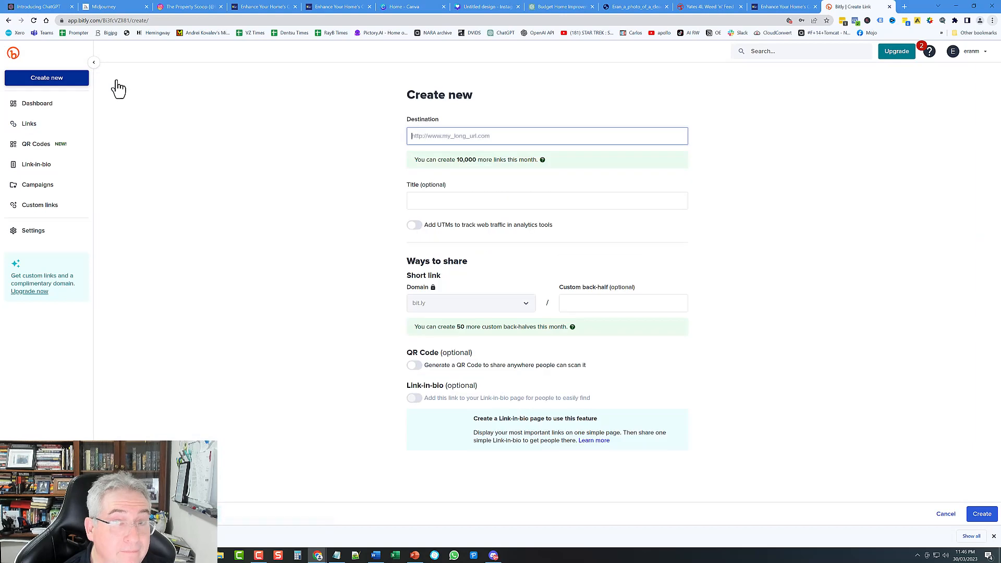
pyautogui.rightClick(469, 134)
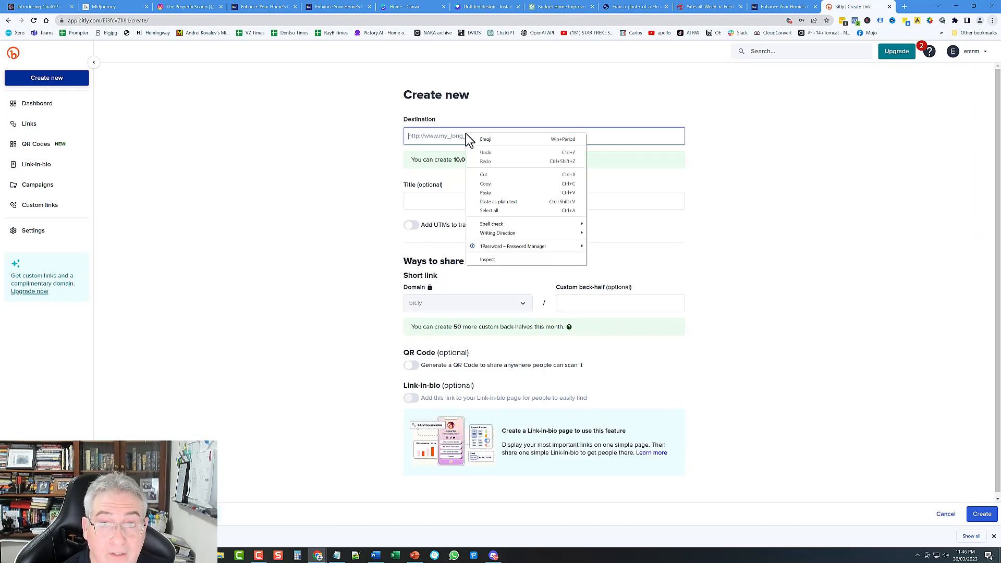
pyautogui.click(486, 193)
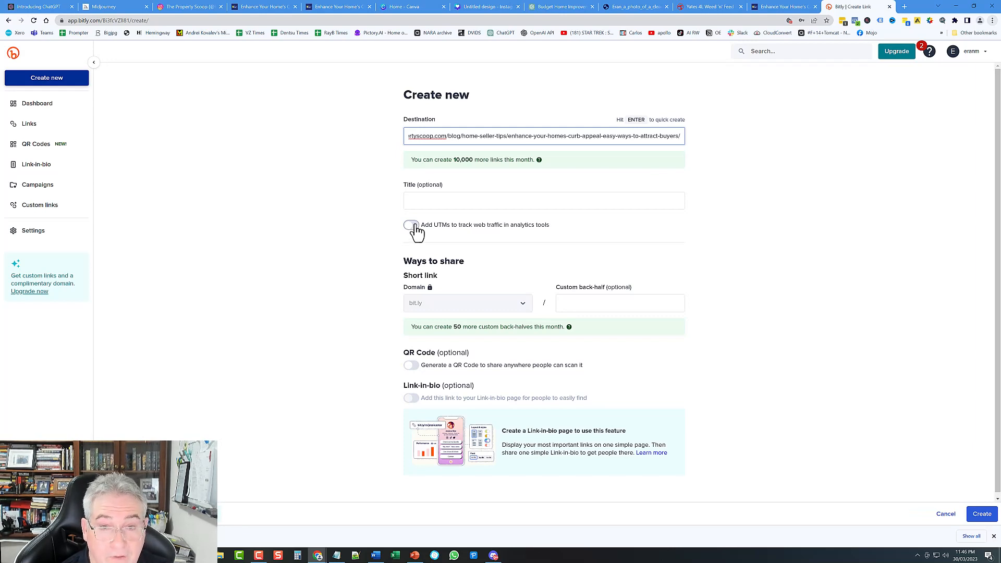
# Step: Turn on UTM parameters with source instagram and medium social
pyautogui.click(412, 225)
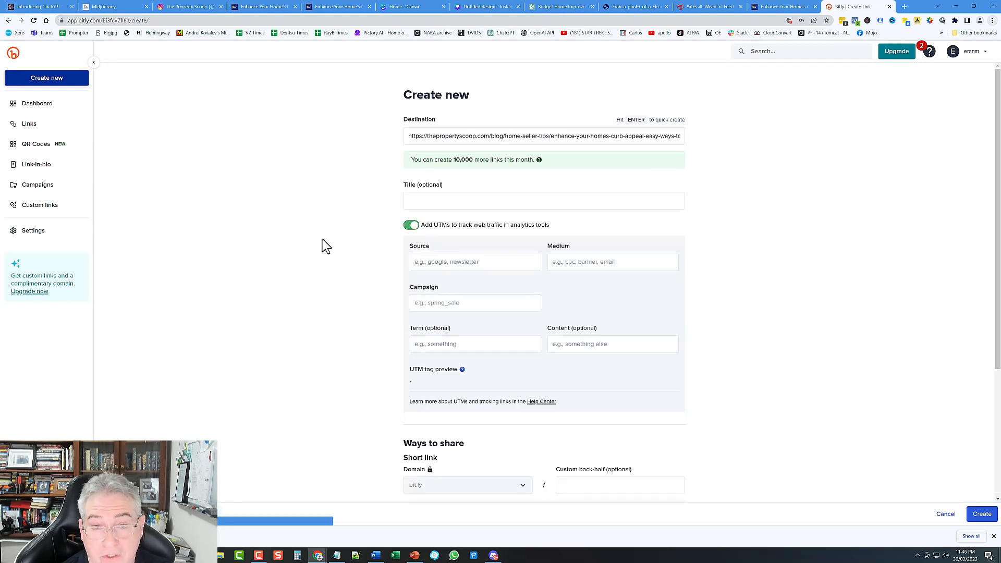
pyautogui.click(485, 266)
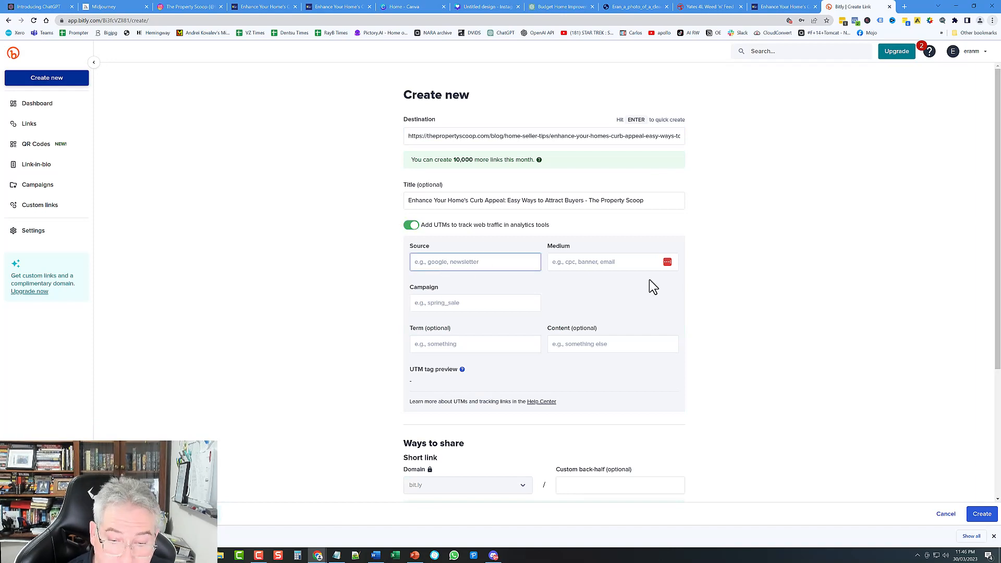
pyautogui.write('instagram')
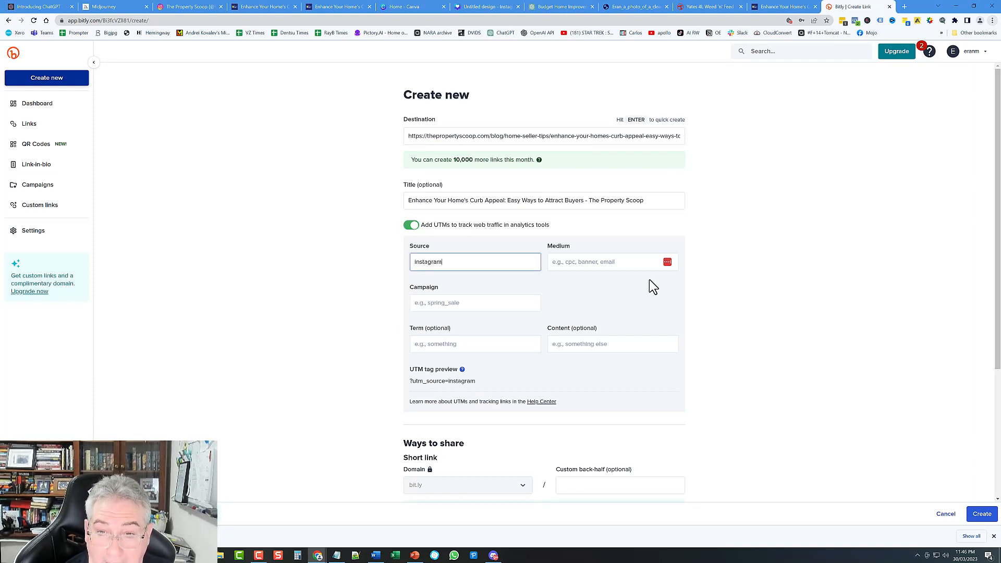
pyautogui.press('Tab')
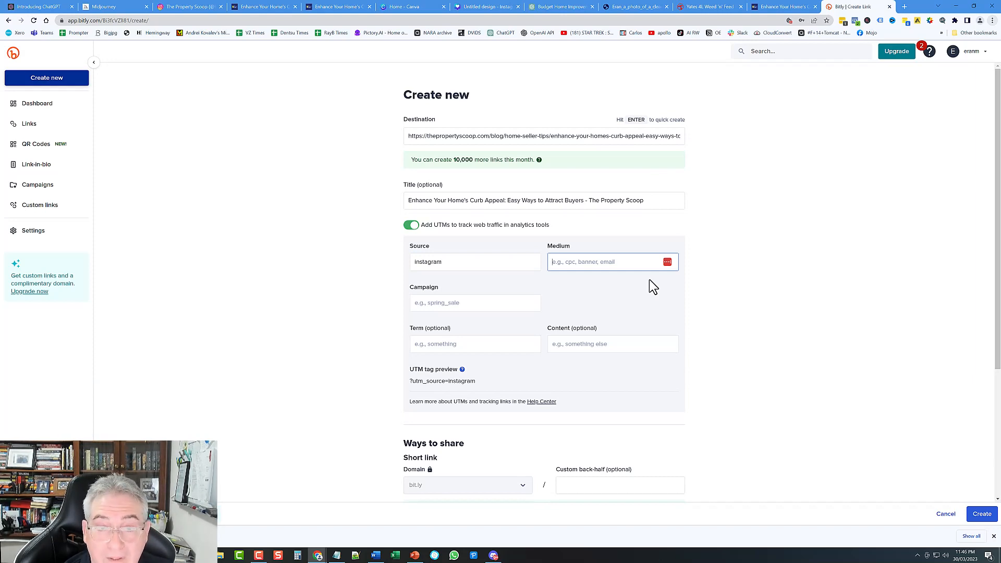
pyautogui.write('socia')
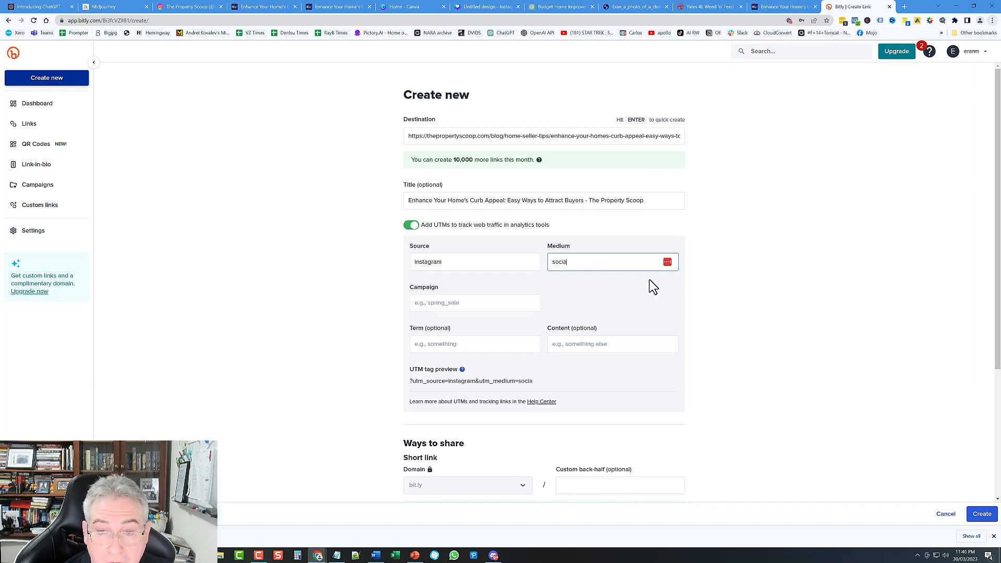
pyautogui.write('l')
pyautogui.press('Tab')
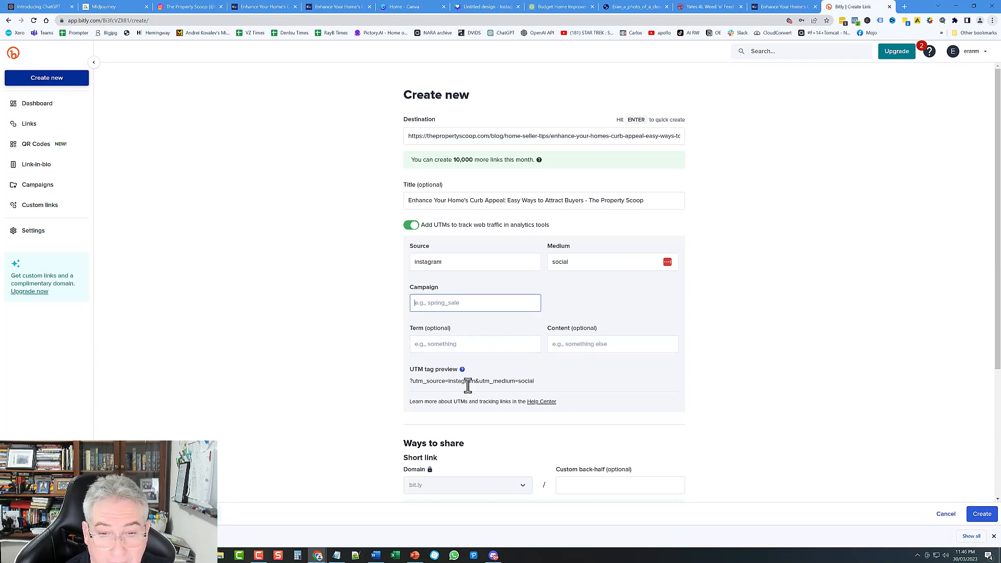
# Step: Review the destination URL and start entering 'gpt tips' as the Campaign
pyautogui.scroll(-3, 777, 428)
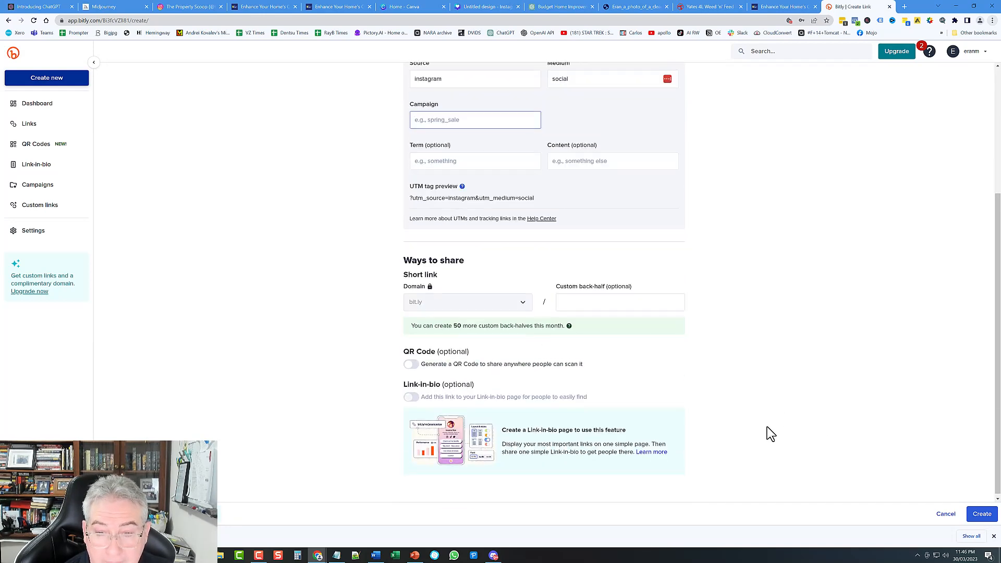
pyautogui.scroll(3, 420, 208)
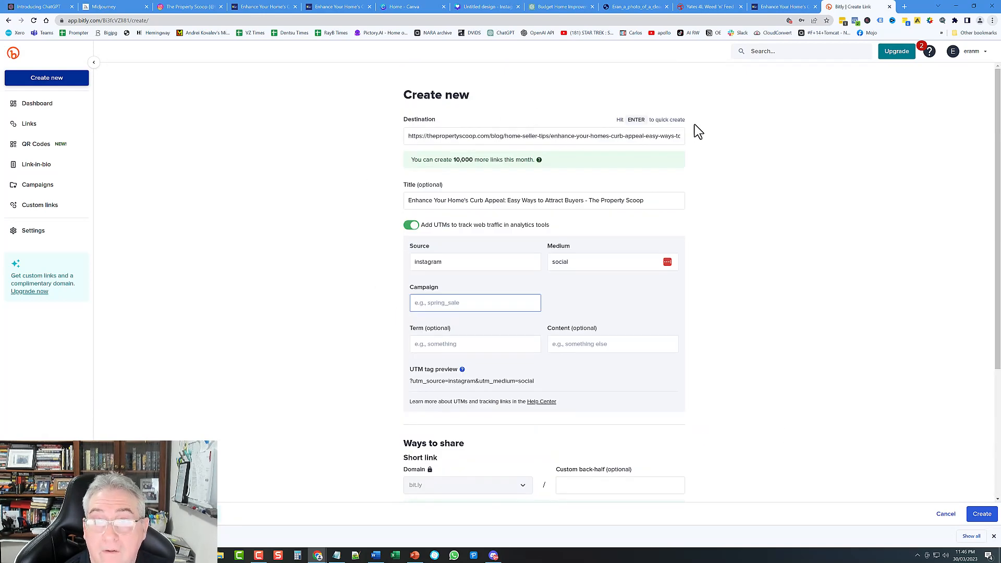
pyautogui.click(632, 135)
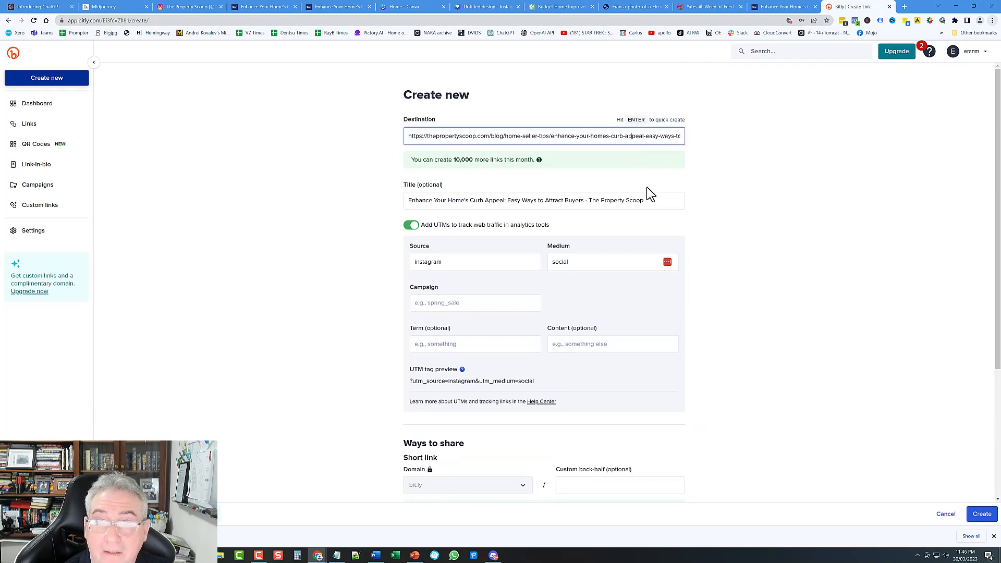
pyautogui.press('End')
pyautogui.press('Return')
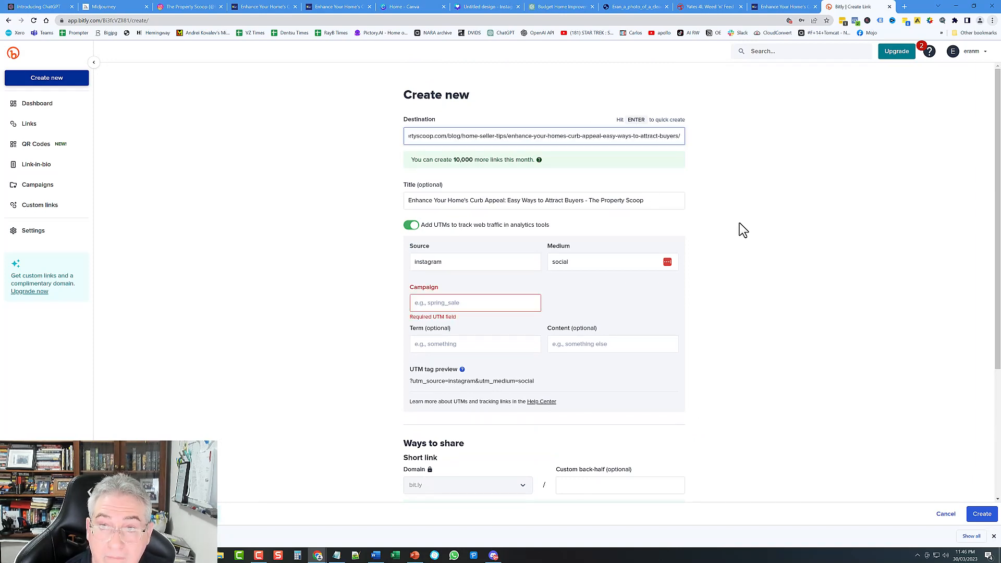
pyautogui.click(452, 307)
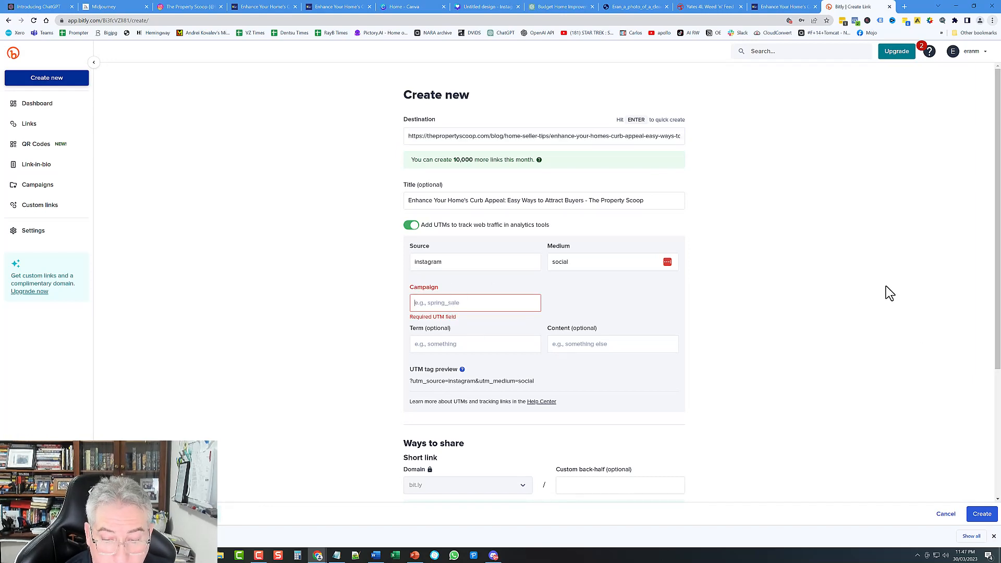
pyautogui.write('g')
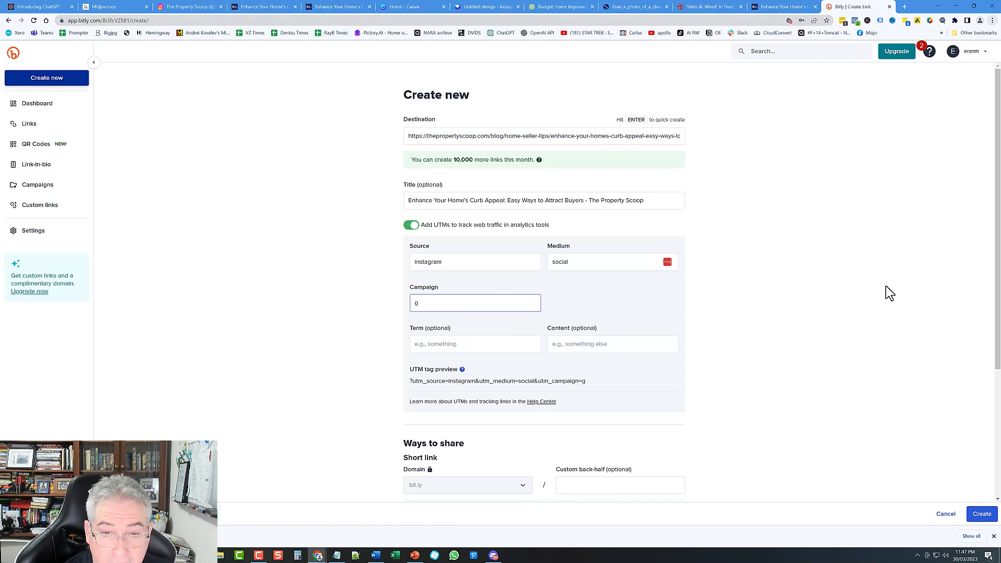
pyautogui.write('pt tips')
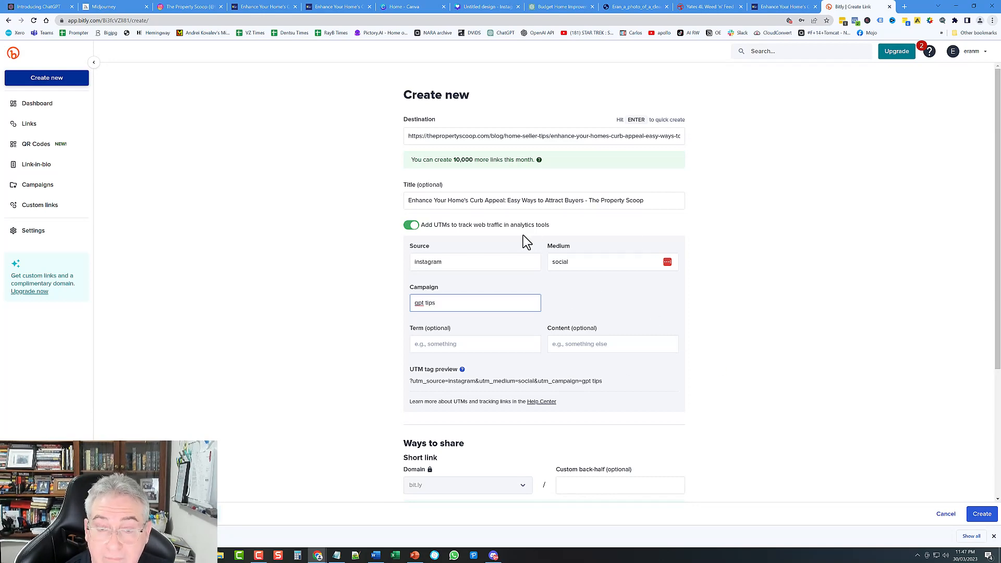
# Step: Create the tagged short link bit.ly/3TU9L3s and copy it
pyautogui.scroll(-4, 682, 356)
pyautogui.scroll(4, 702, 359)
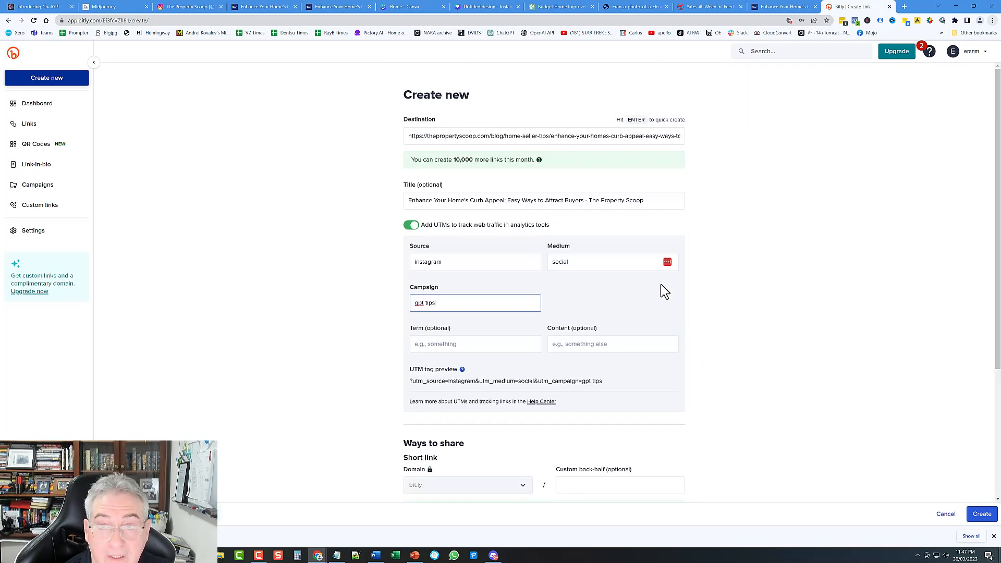
pyautogui.click(618, 136)
pyautogui.press('Return')
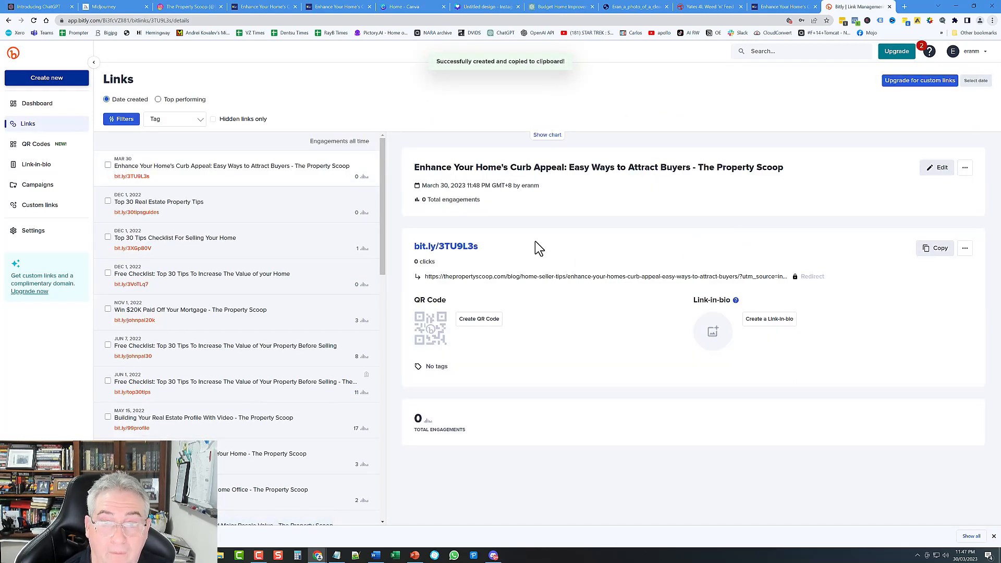
pyautogui.click(943, 253)
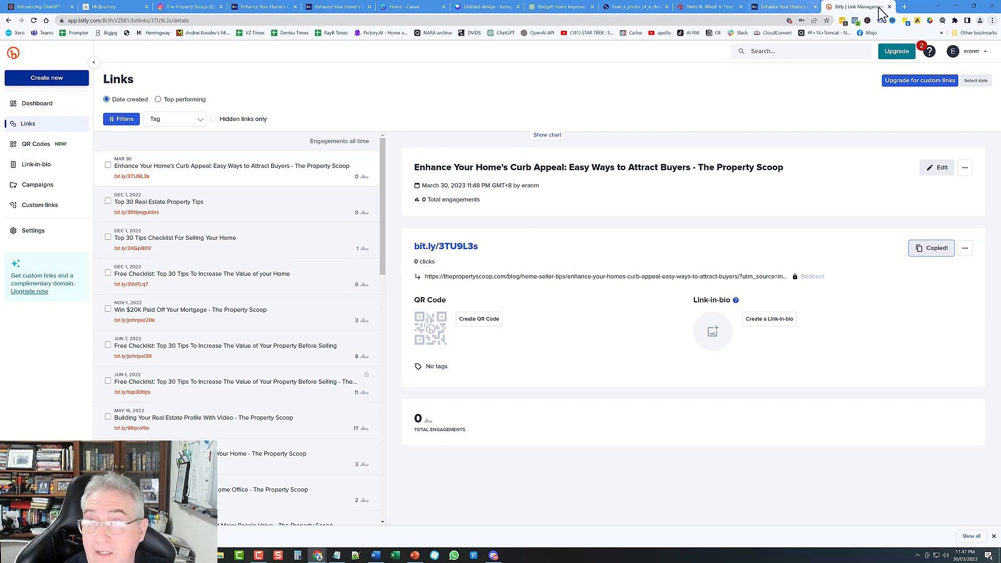
pyautogui.click(905, 6)
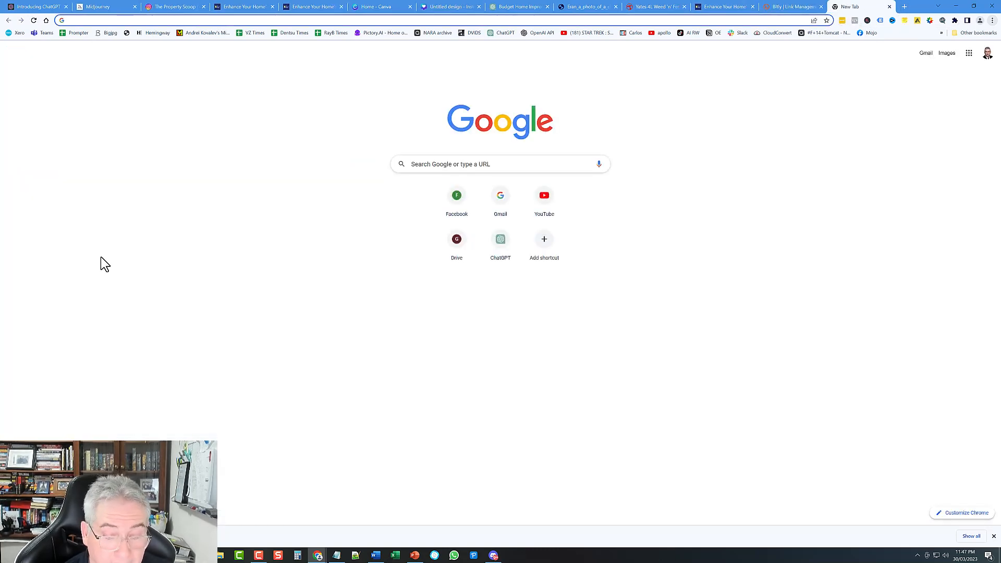
# Step: Open bit.ly/3TU9L3s and confirm the URL carries the instagram, social, gpt tips UTM tags
pyautogui.hotkey('ctrl', 'v')
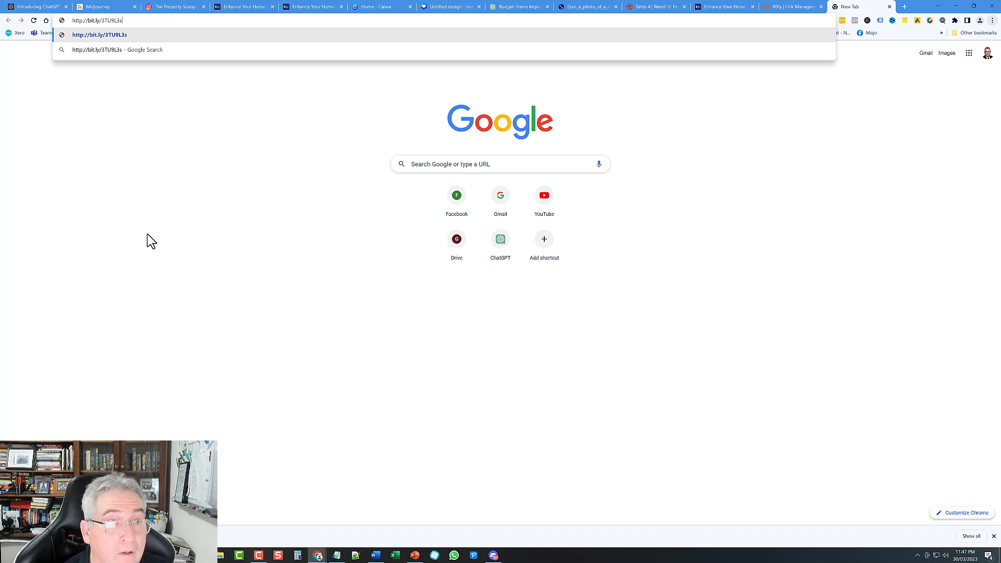
pyautogui.press('Return')
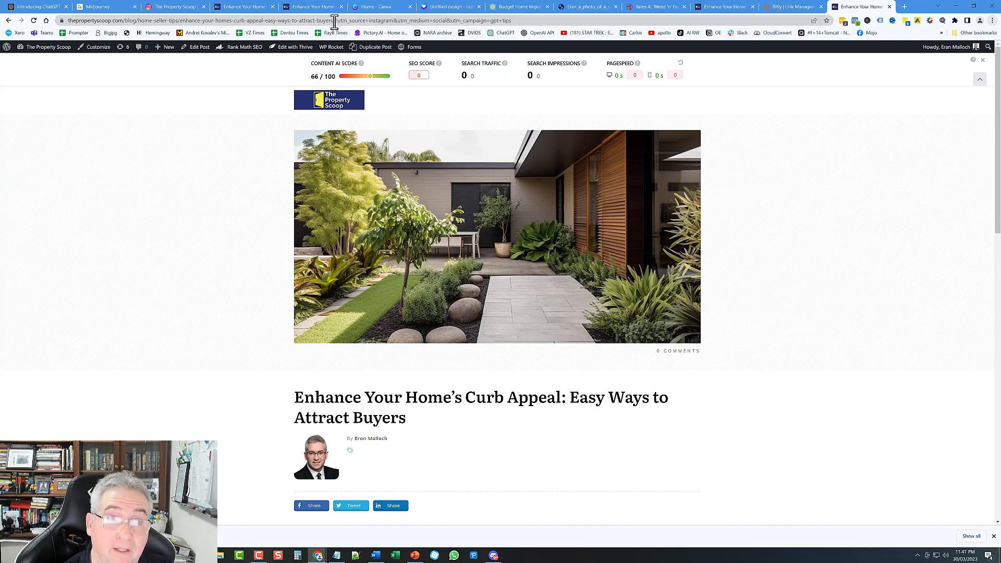
pyautogui.moveTo(334, 21); pyautogui.dragTo(356, 21)
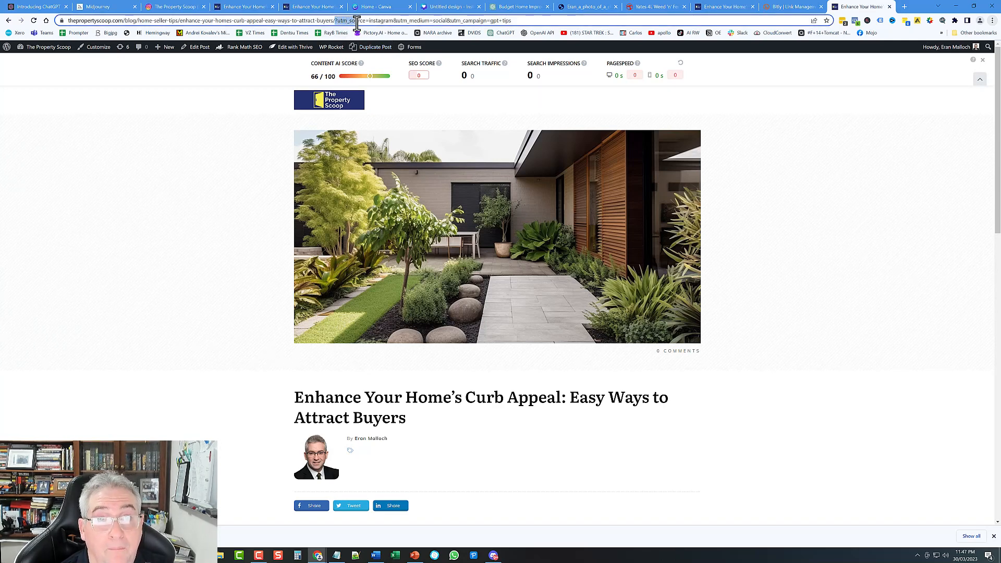
pyautogui.moveTo(366, 23); pyautogui.dragTo(537, 21)
pyautogui.click(537, 21)
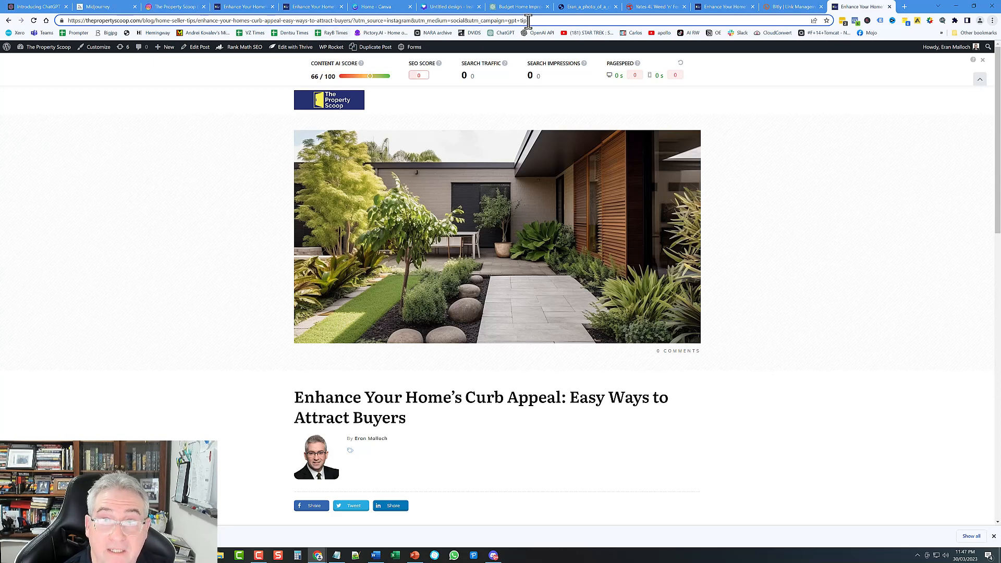
# Step: Compare against the untagged article tab, then return to Instagram
pyautogui.click(305, 9)
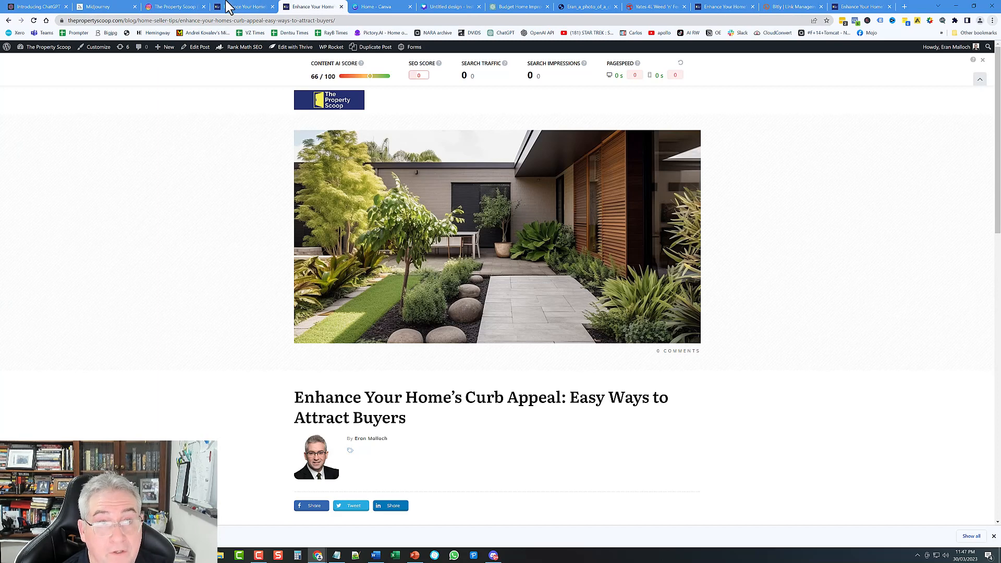
pyautogui.click(229, 7)
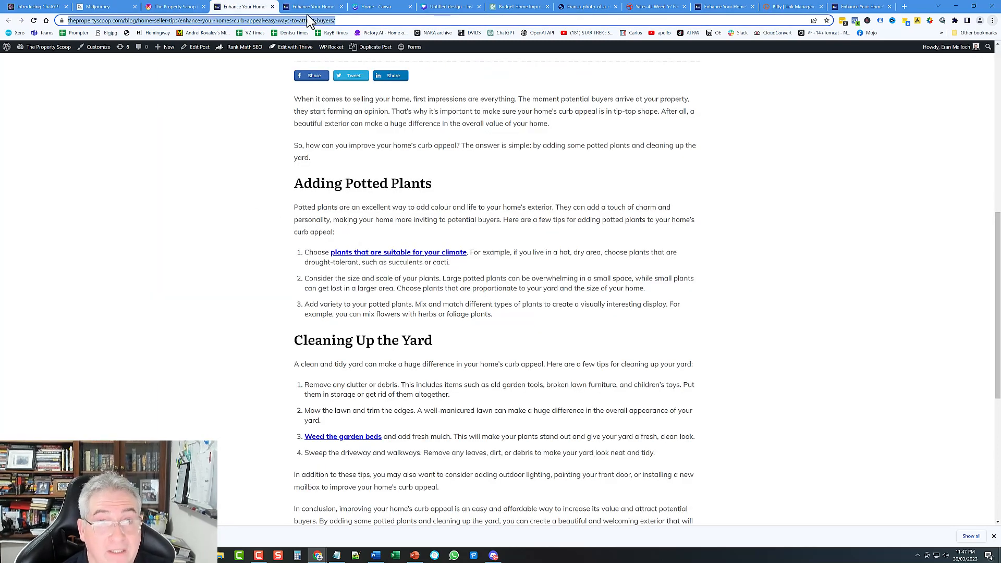
pyautogui.click(180, 7)
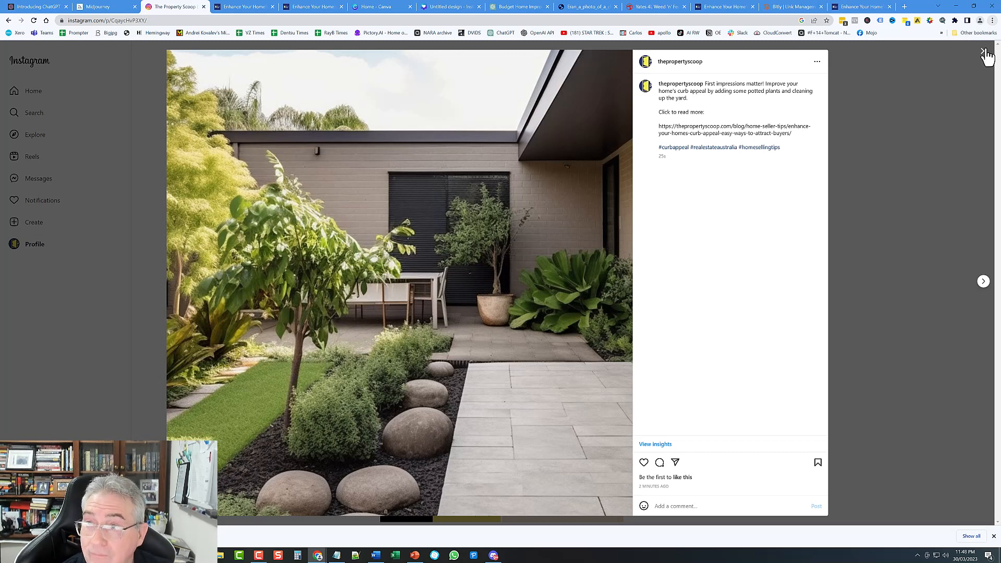
# Step: Start a new post with modern australian home beautiful garden-1080x1080.png, skipping crop and filters
pyautogui.click(984, 53)
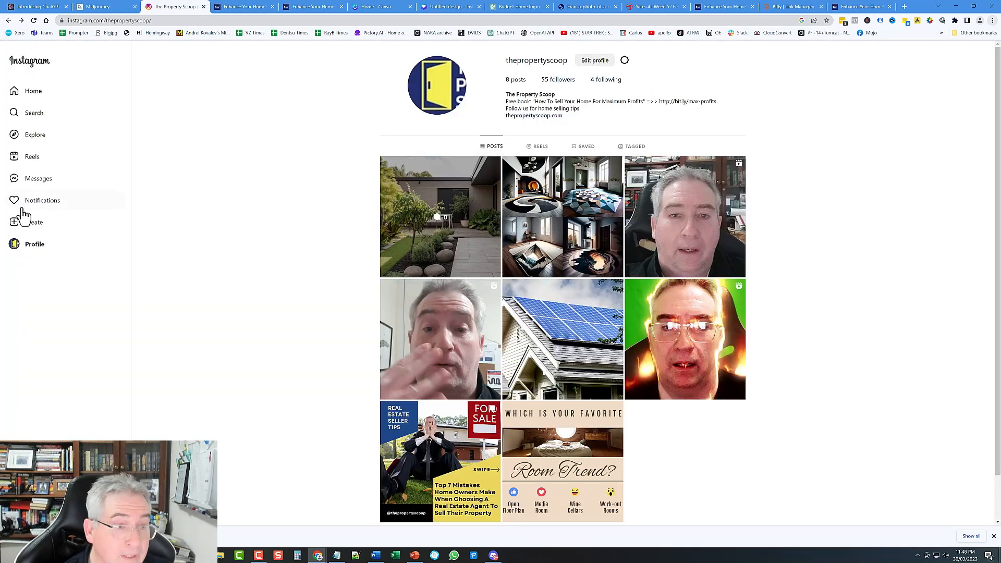
pyautogui.click(33, 228)
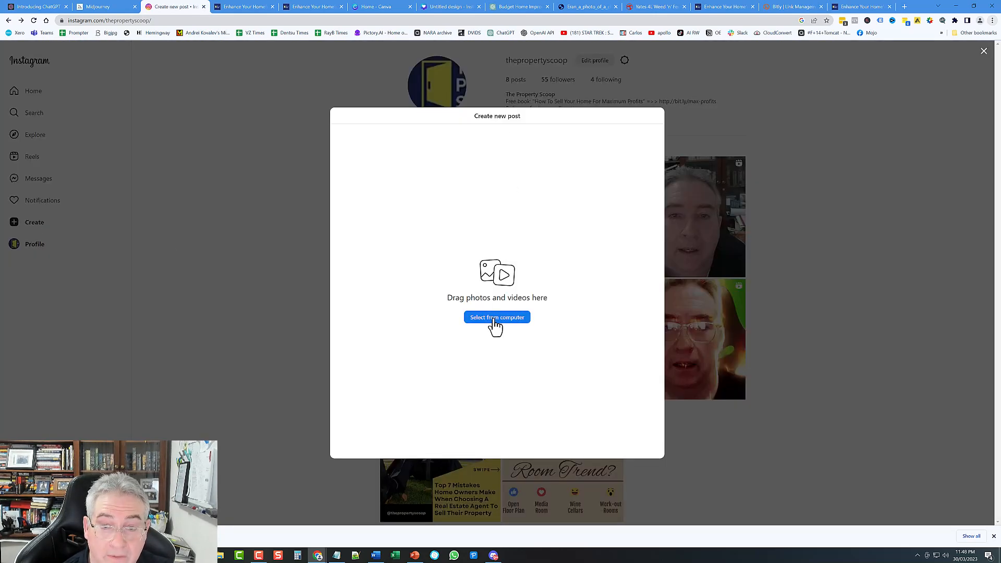
pyautogui.click(497, 319)
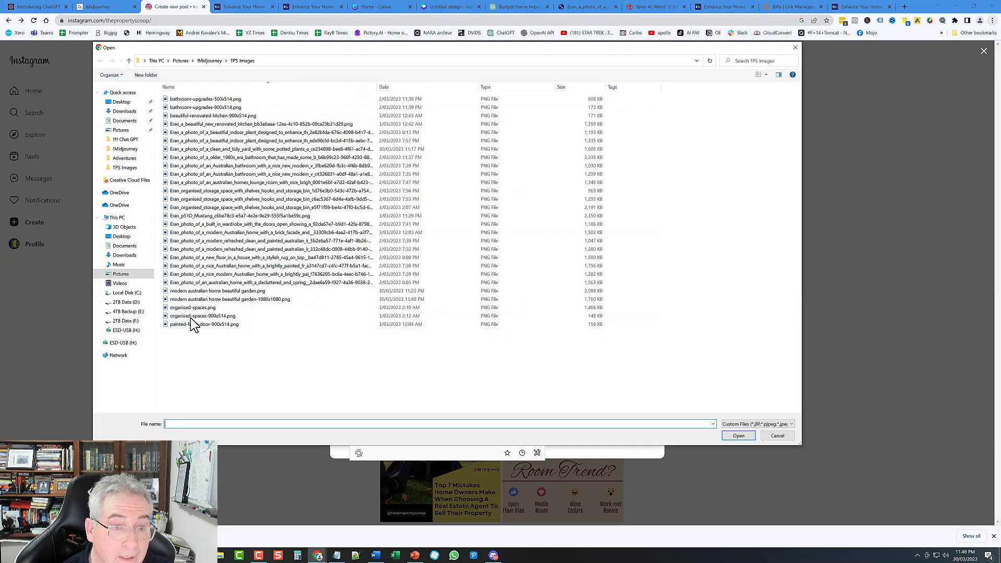
pyautogui.click(223, 300)
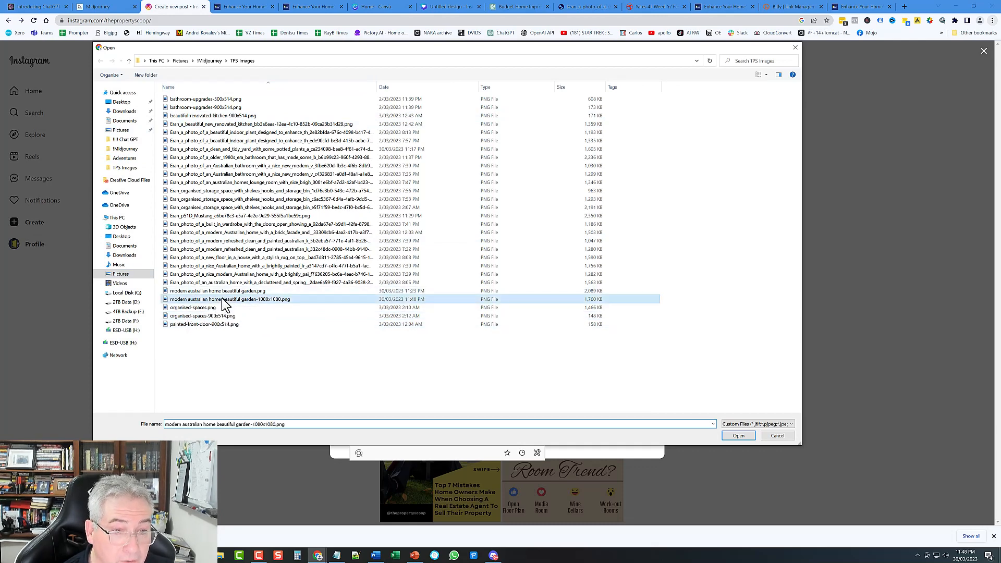
pyautogui.click(740, 436)
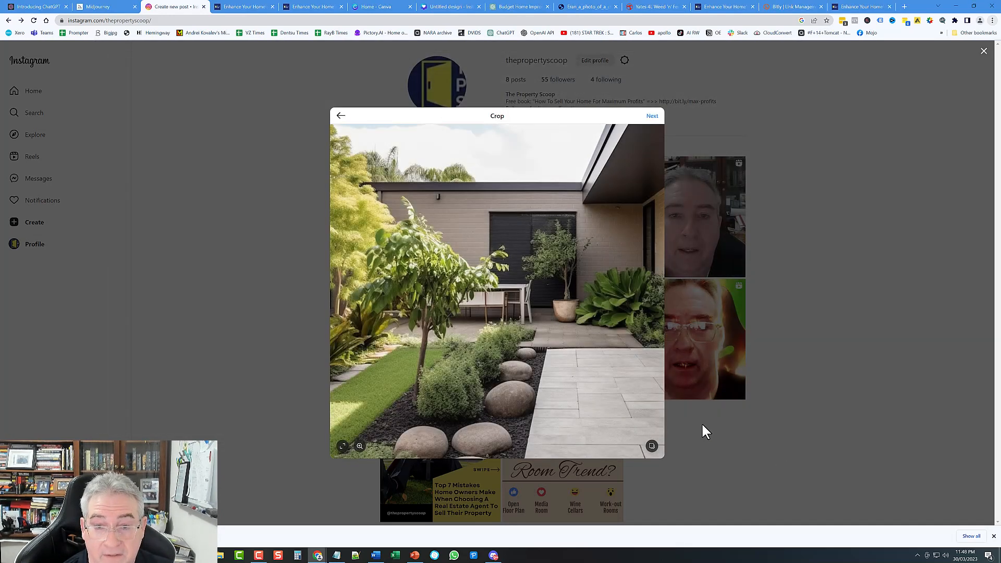
pyautogui.click(653, 119)
pyautogui.click(720, 117)
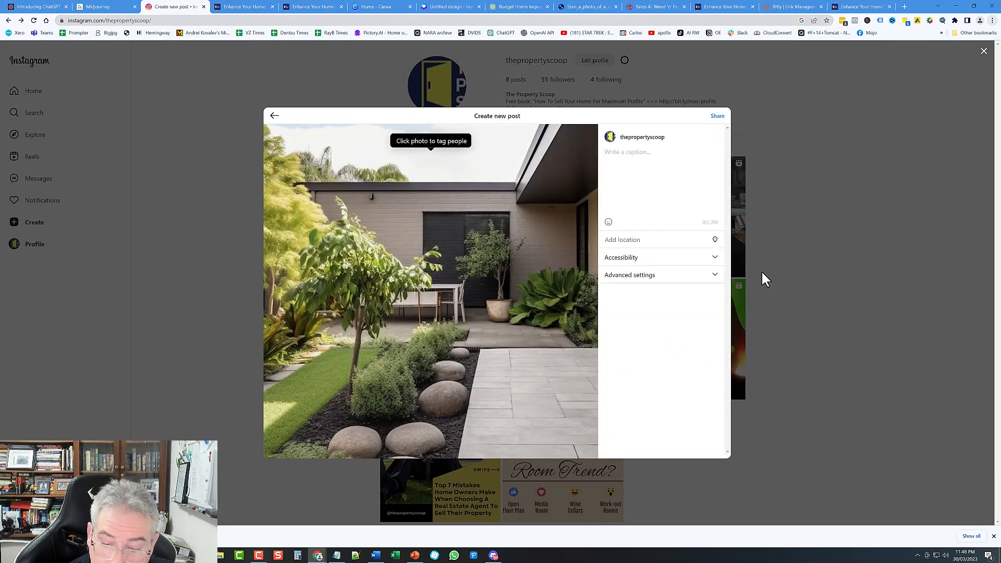
# Step: Paste the bit.ly short link into the caption and find the first tip in ChatGPT
pyautogui.press('Return')
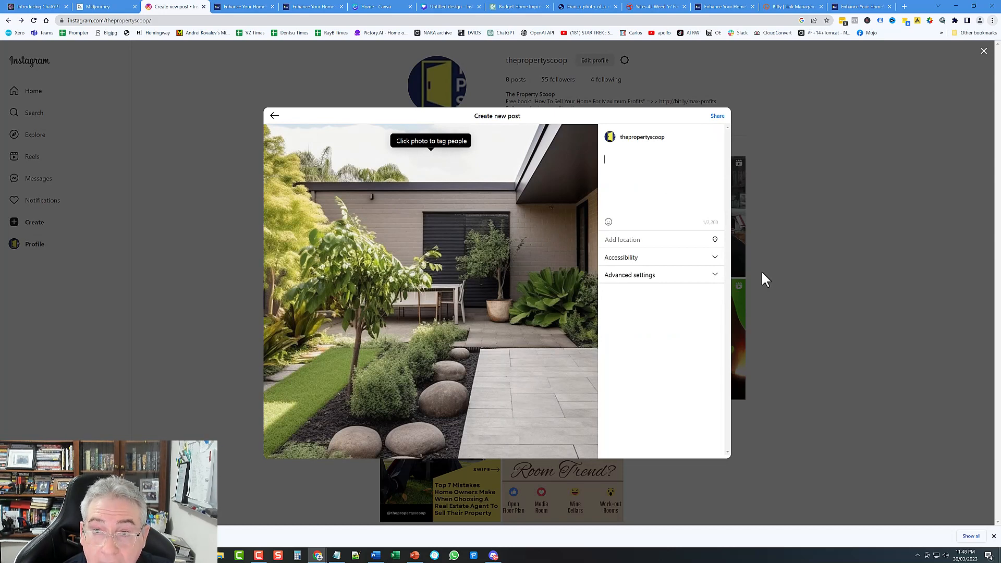
pyautogui.hotkey('ctrl', 'v')
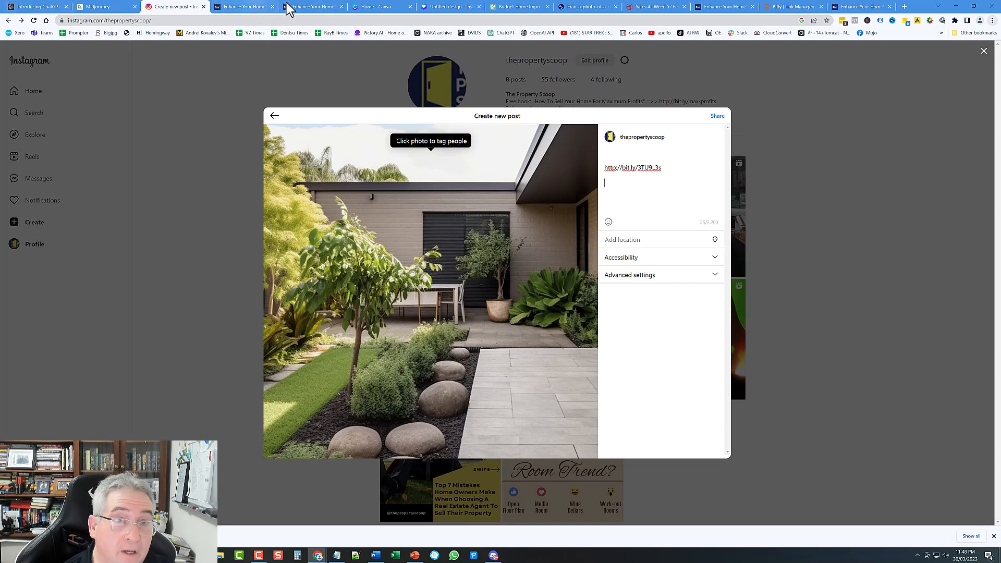
pyautogui.click(519, 7)
pyautogui.scroll(20, 509, 289)
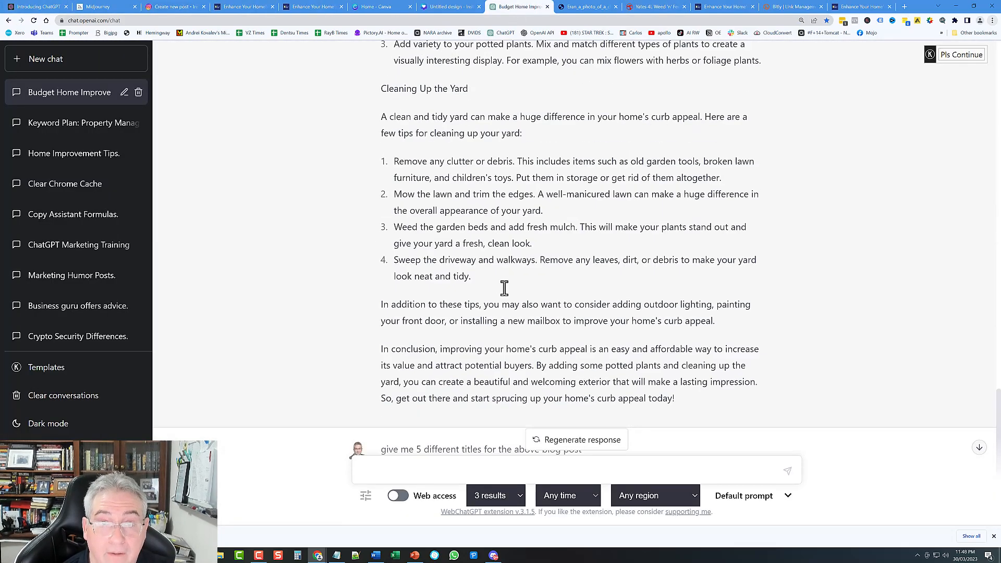
pyautogui.middleClick(479, 284)
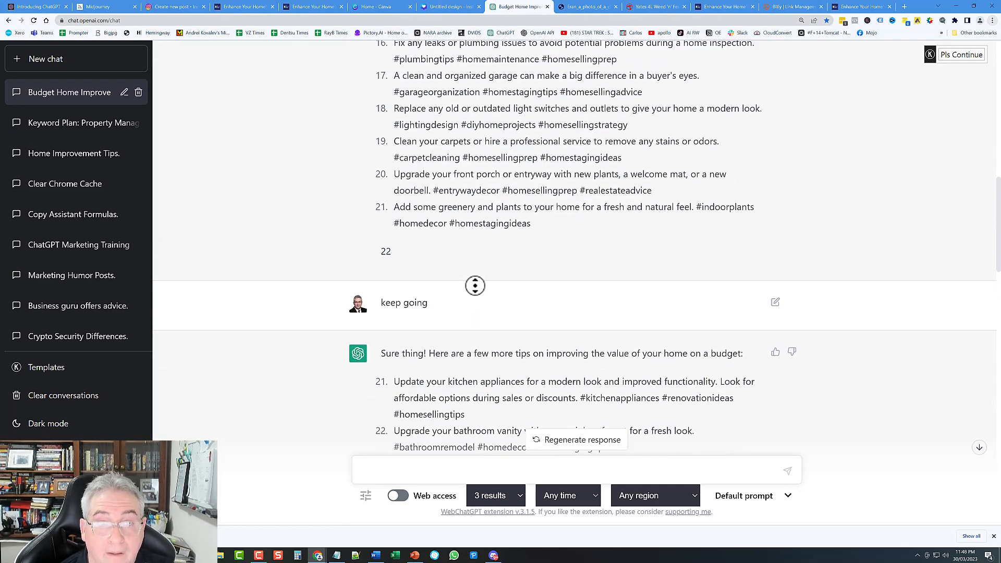
pyautogui.click(516, 236)
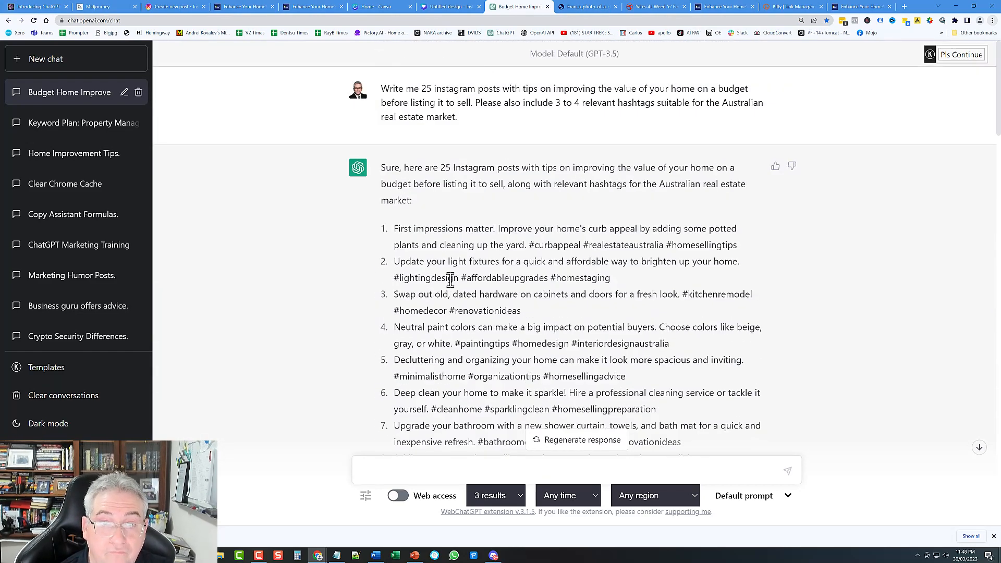
# Step: Copy ChatGPT's first curb-appeal tip sentence into the caption above the link
pyautogui.moveTo(398, 230); pyautogui.dragTo(528, 244)
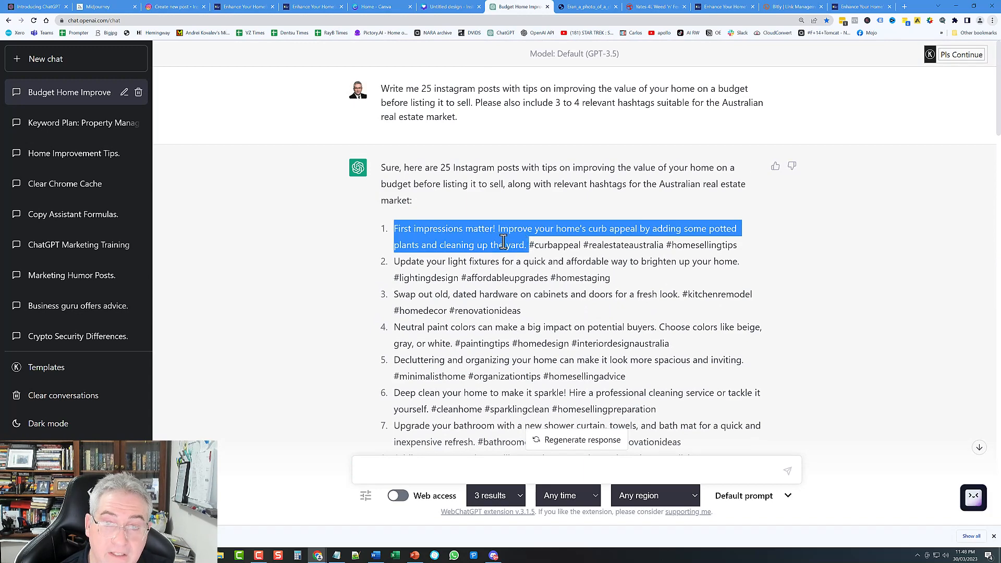
pyautogui.rightClick(528, 244)
pyautogui.click(526, 255)
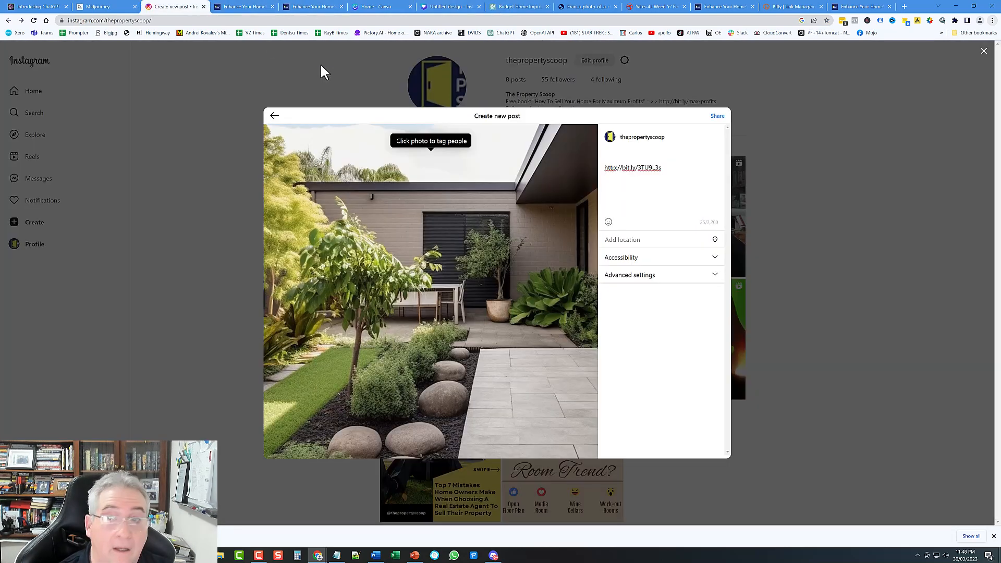
pyautogui.click(177, 6)
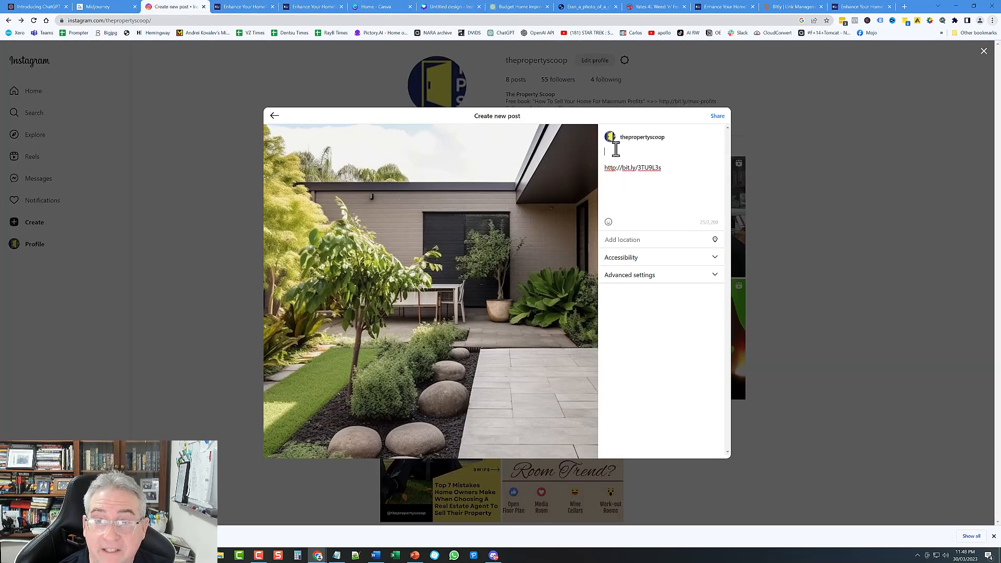
pyautogui.rightClick(614, 152)
pyautogui.click(661, 223)
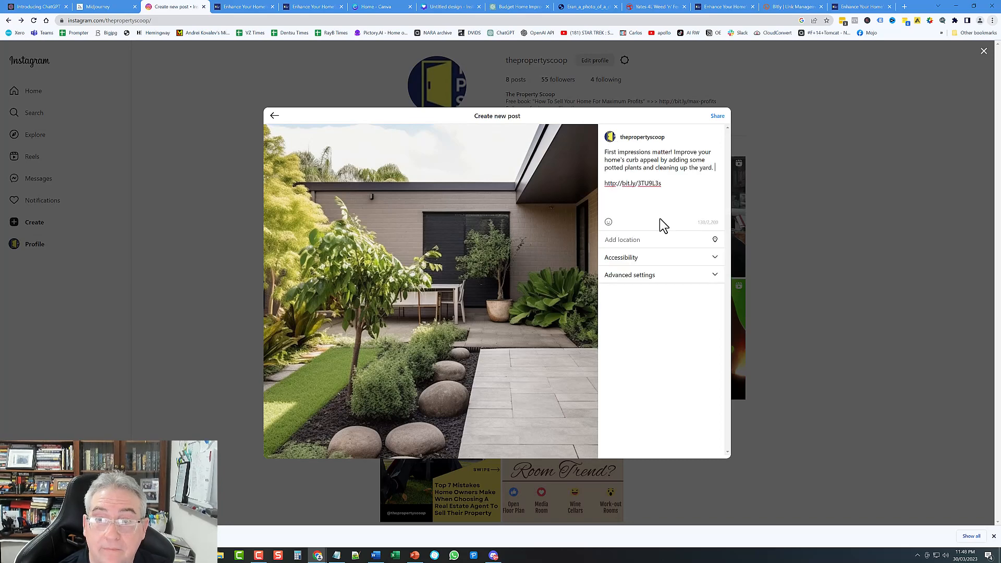
# Step: Add the tip's three hashtags below the link and share the post
pyautogui.click(521, 7)
pyautogui.moveTo(530, 246); pyautogui.dragTo(760, 252)
pyautogui.rightClick(718, 247)
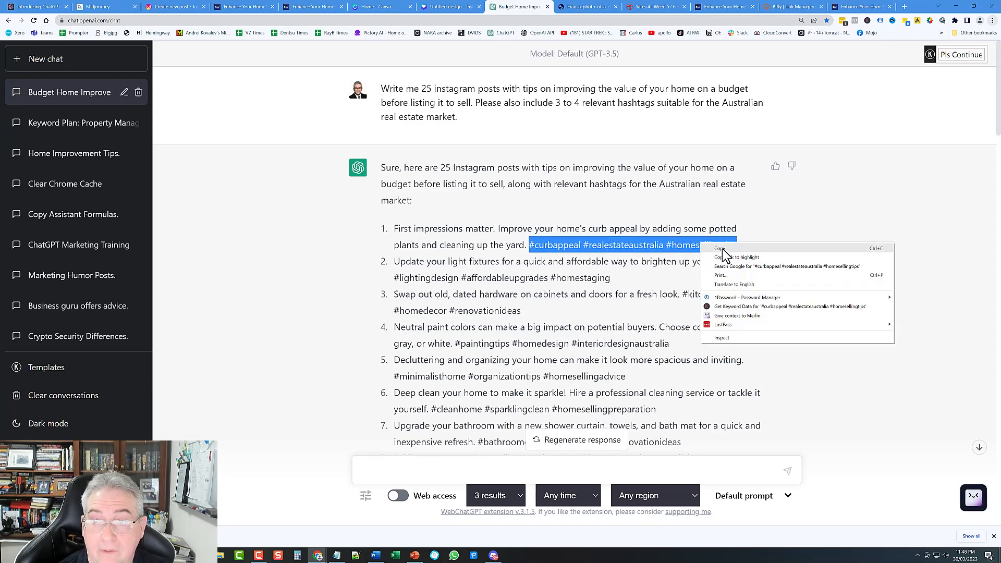
pyautogui.click(730, 255)
pyautogui.click(177, 6)
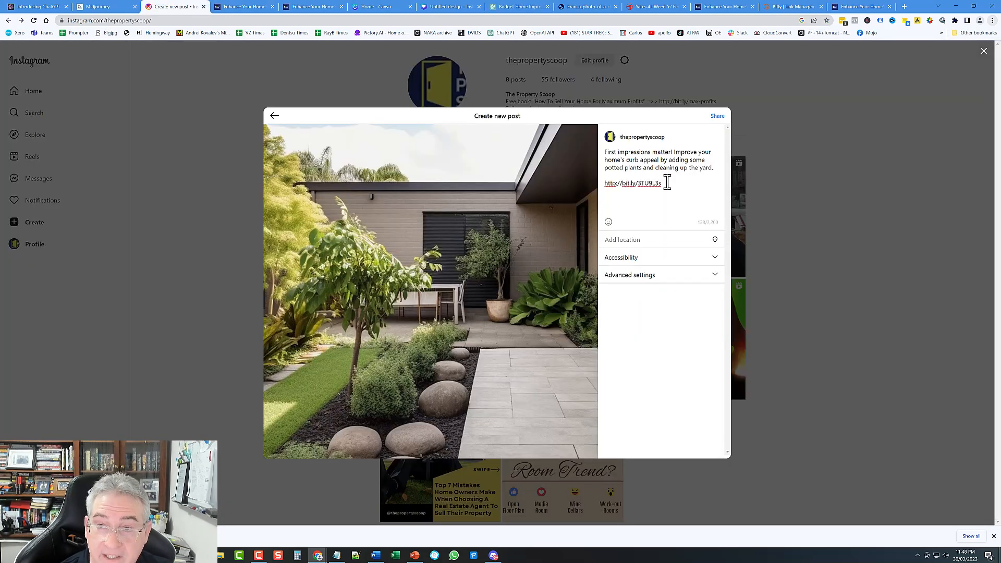
pyautogui.press('Return')
pyautogui.press('Return')
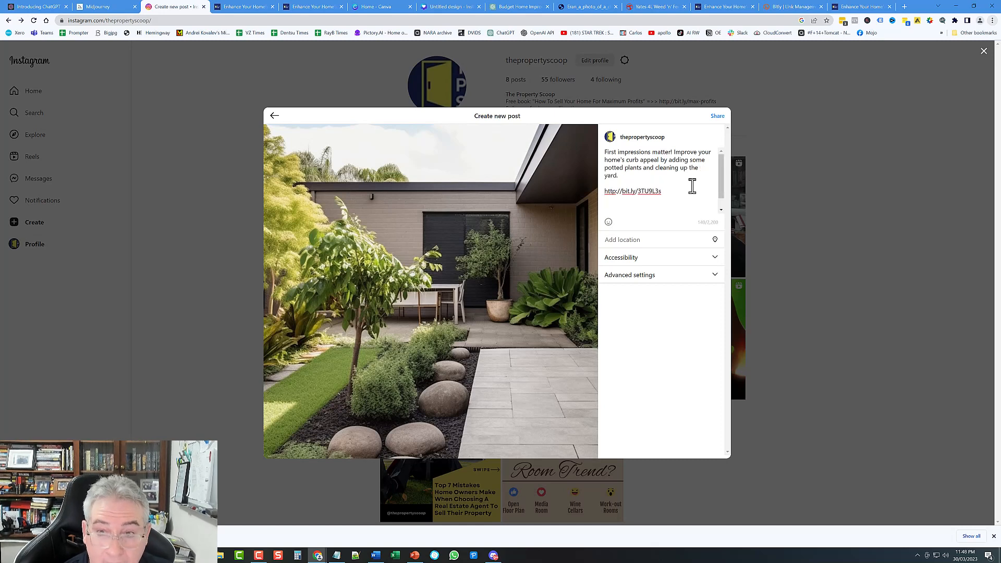
pyautogui.rightClick(616, 208)
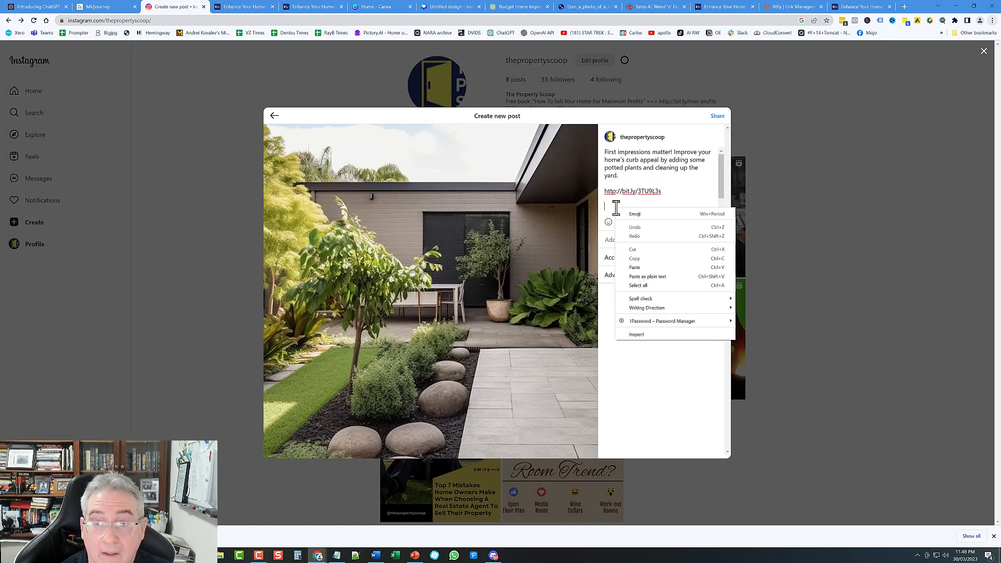
pyautogui.click(641, 268)
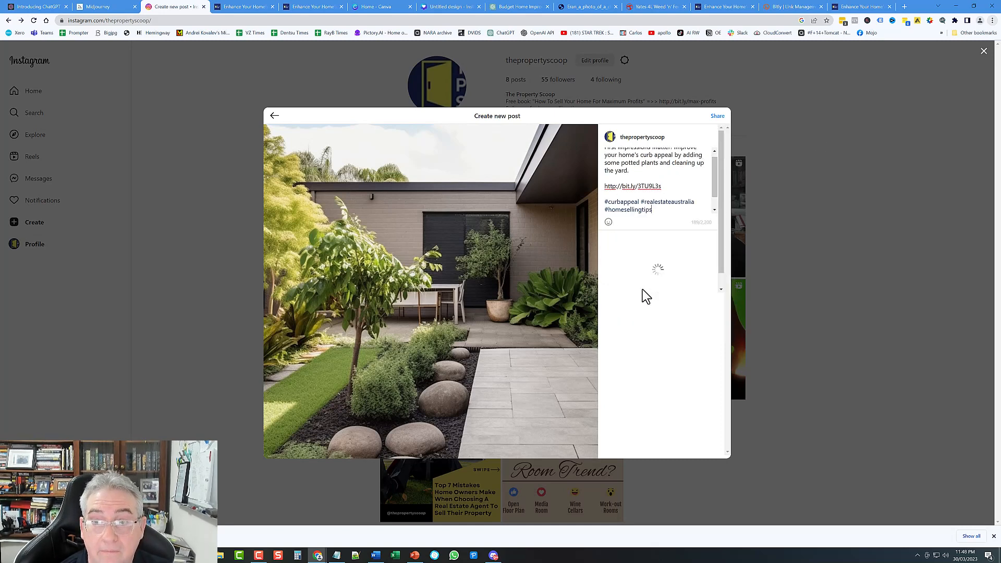
pyautogui.click(718, 117)
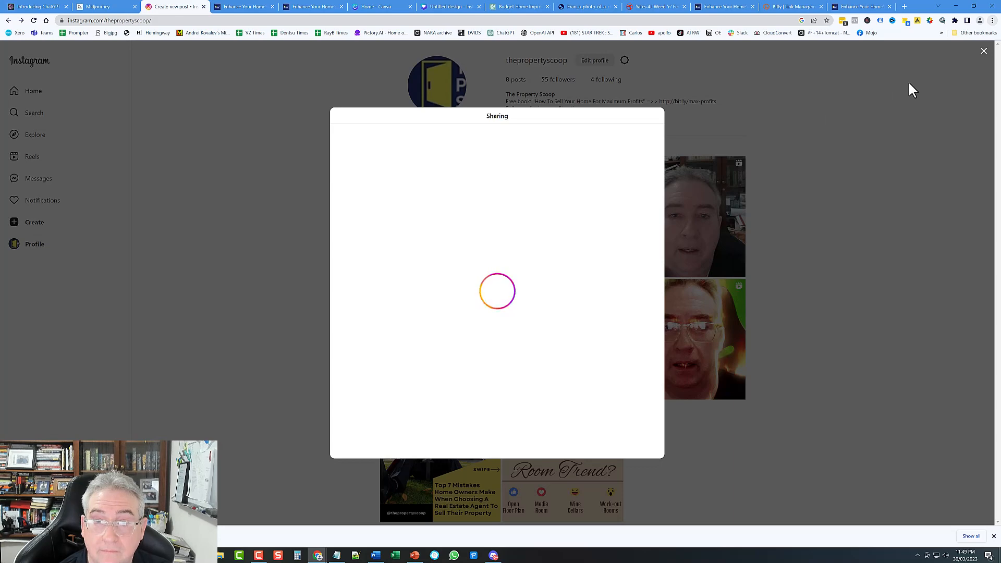
# Step: Open the published garden post and confirm its bit.ly/3TU9L3s link reaches the curb-appeal article
pyautogui.click(984, 51)
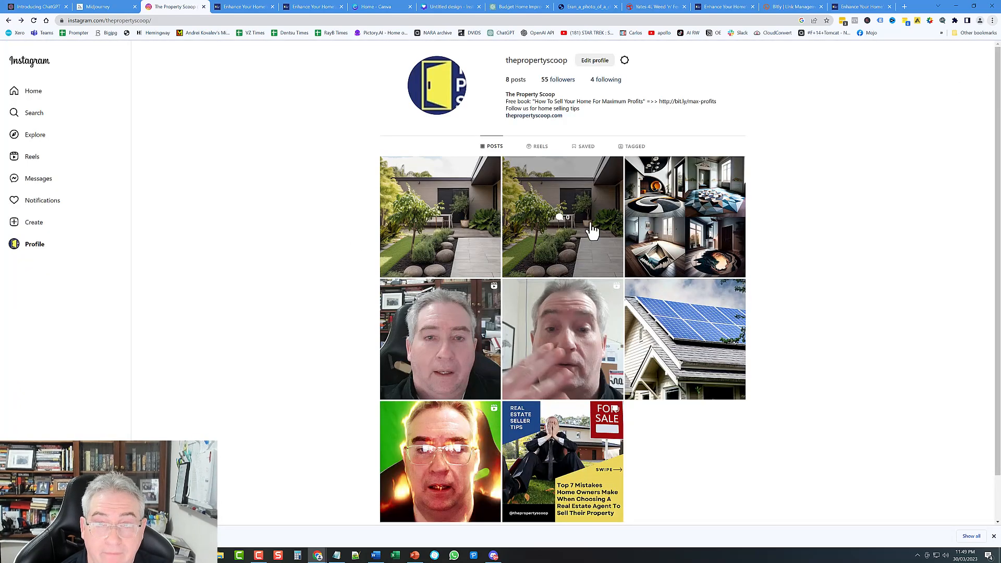
pyautogui.click(430, 186)
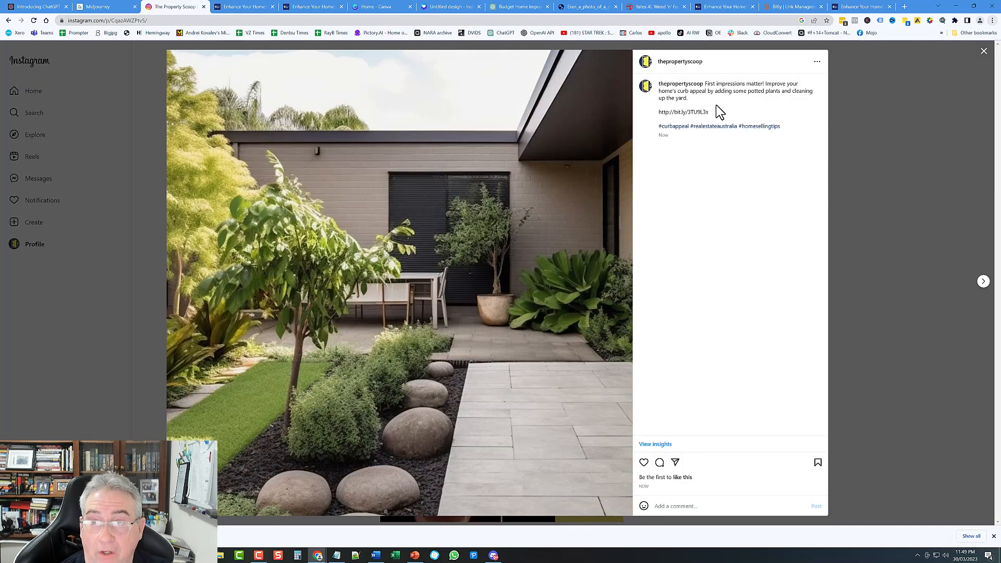
pyautogui.moveTo(710, 112); pyautogui.dragTo(662, 114)
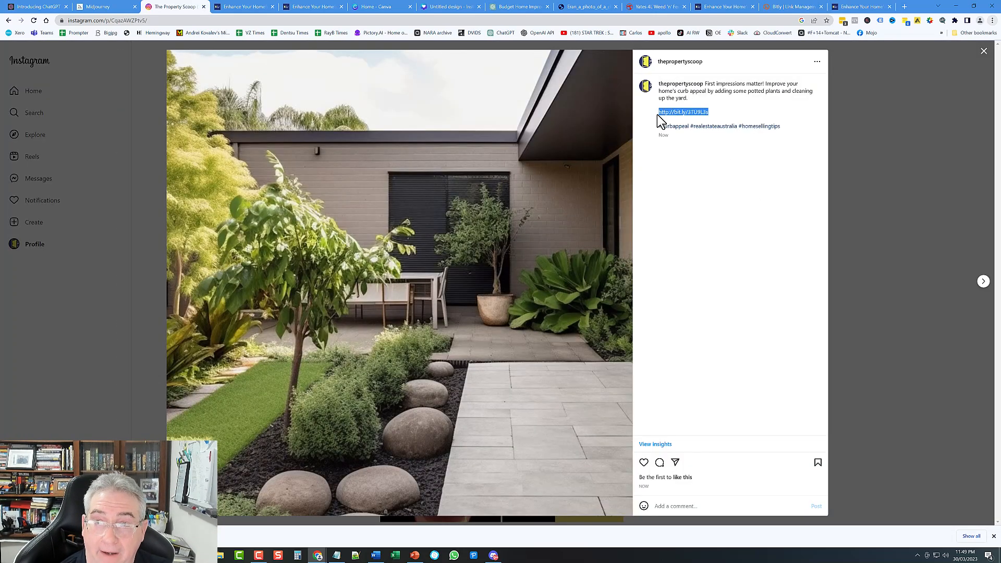
pyautogui.click(851, 7)
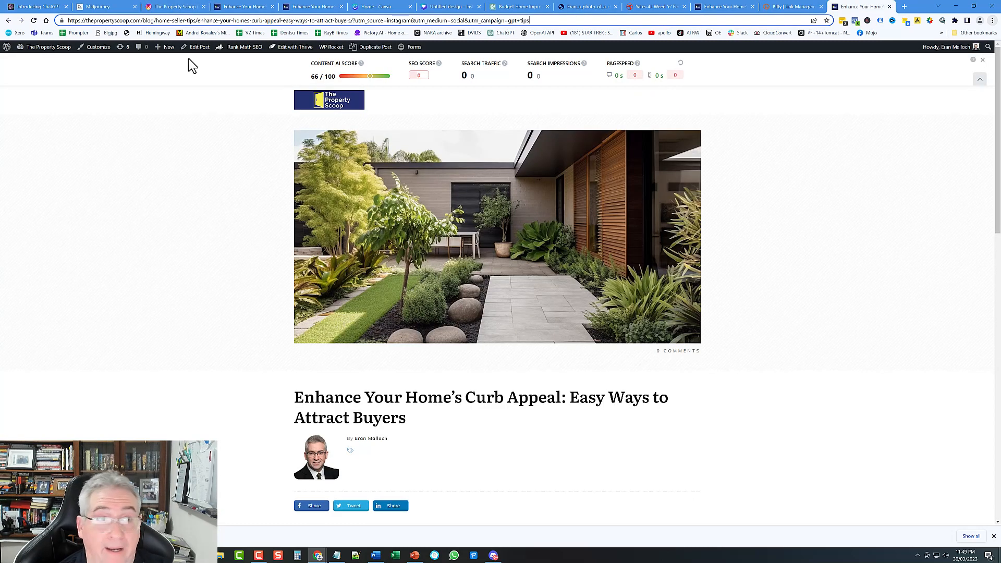
pyautogui.click(172, 7)
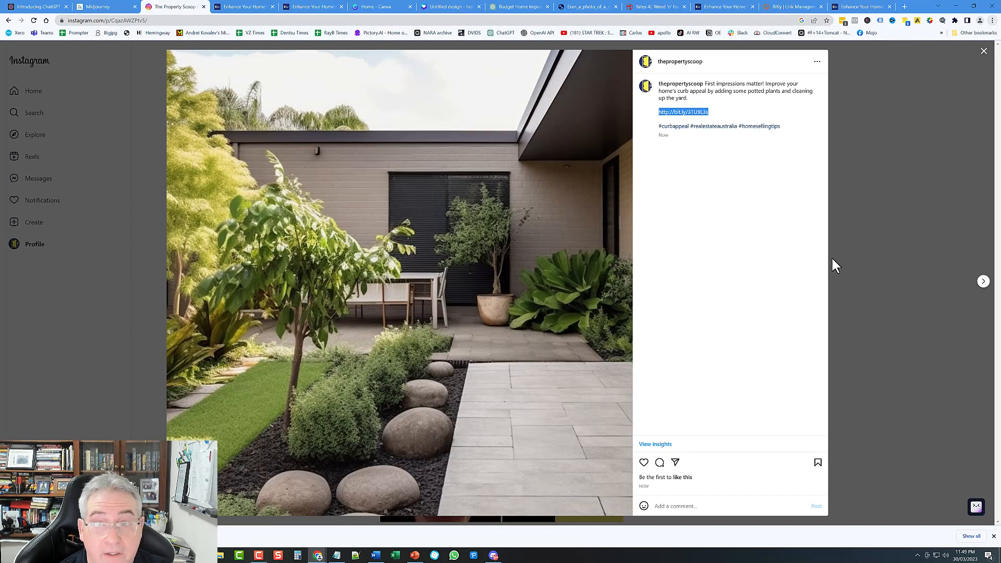
pyautogui.click(984, 52)
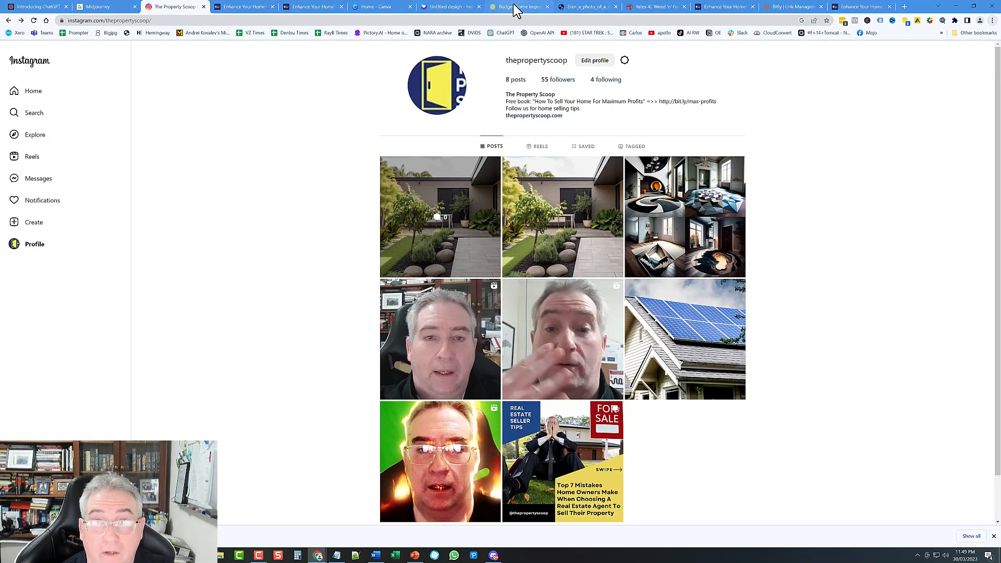
# Step: Scroll through ChatGPT's 25 numbered tips and hashtag suggestions, then back to the top
pyautogui.click(517, 7)
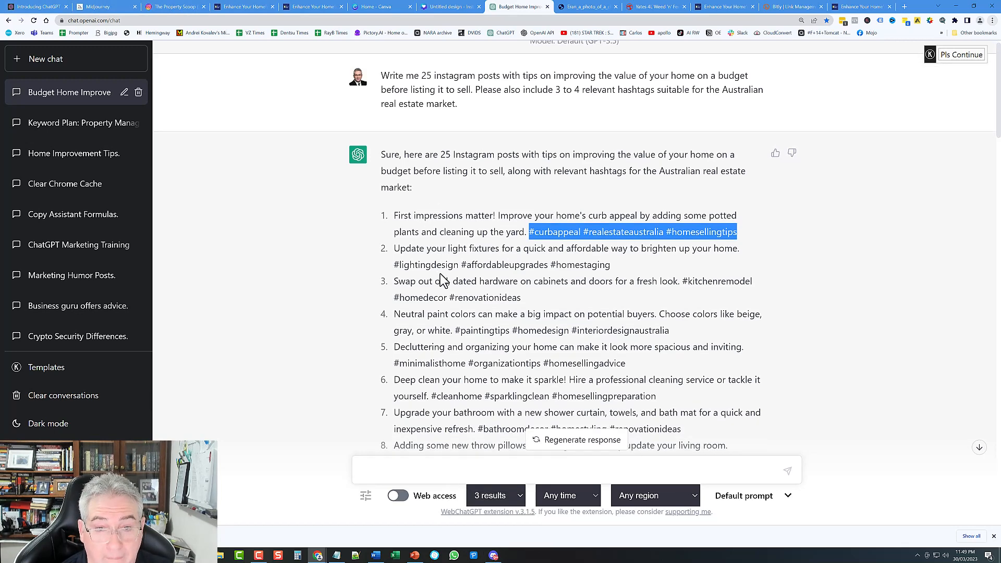
pyautogui.scroll(-5, 445, 272)
pyautogui.scroll(-7, 442, 267)
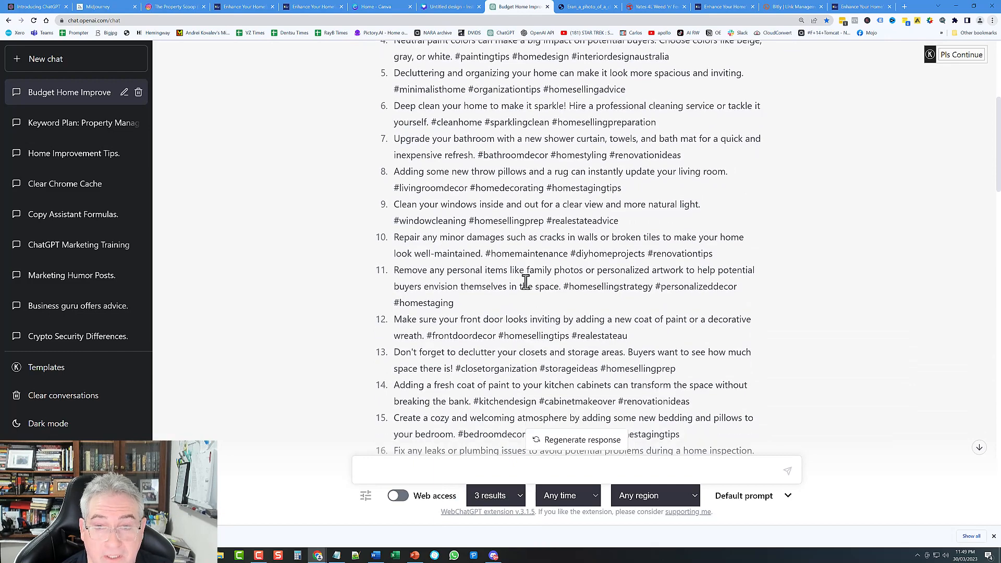
pyautogui.scroll(-5, 459, 277)
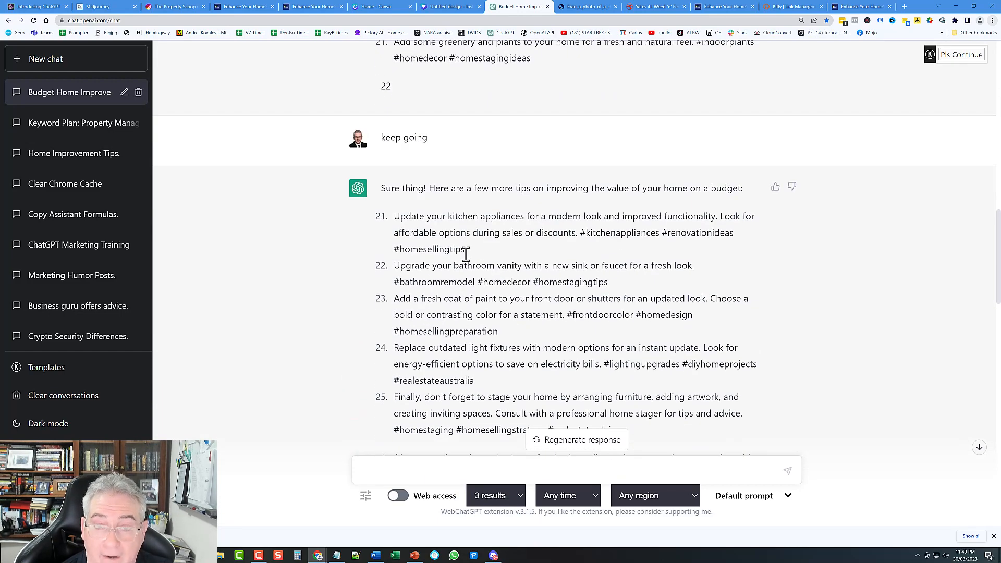
pyautogui.scroll(-3, 465, 254)
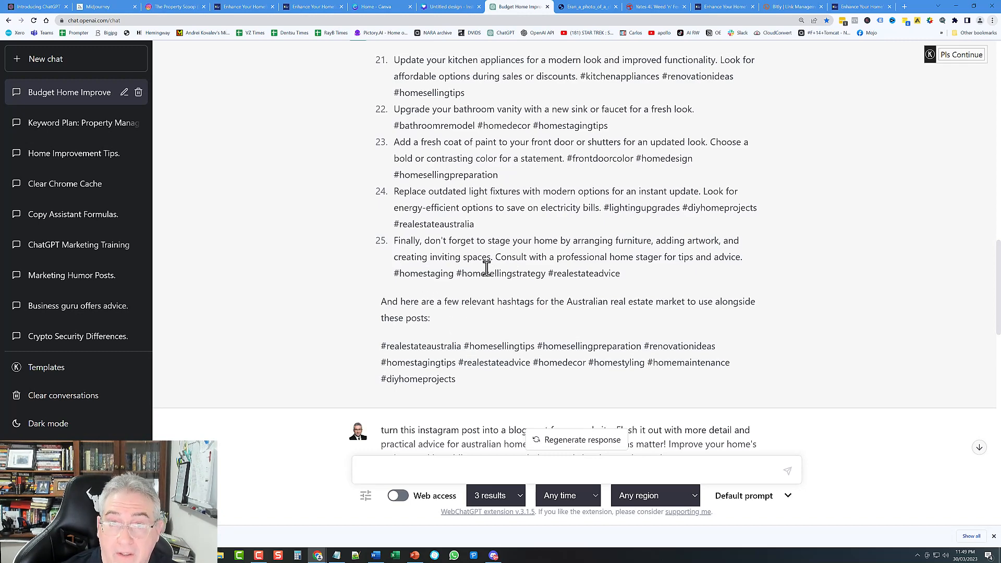
pyautogui.scroll(5, 493, 271)
pyautogui.scroll(14, 497, 281)
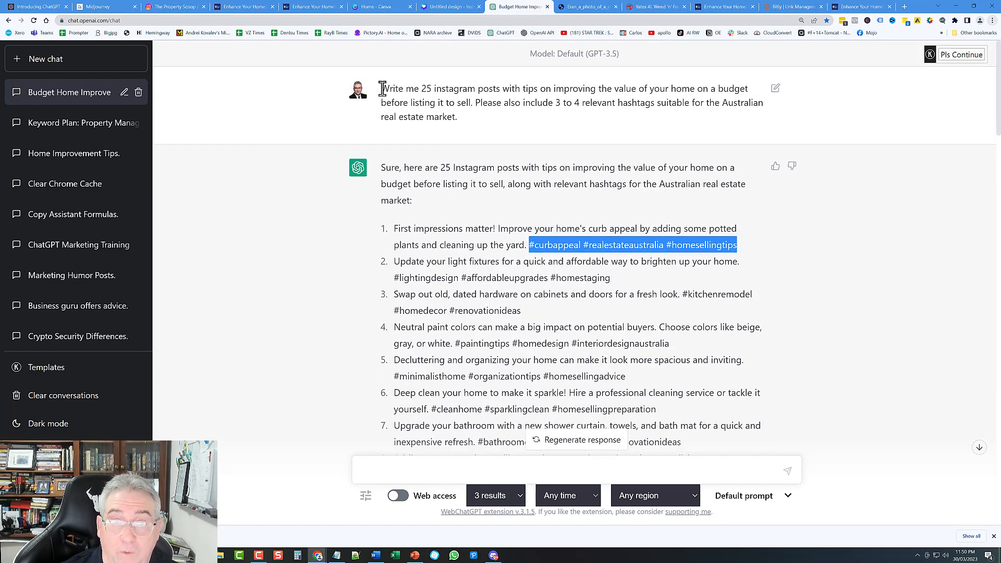
# Step: Edit the original tips prompt to also ask for humorous, witty, conversational posts with emojis
pyautogui.click(408, 90)
pyautogui.tripleClick(408, 90)
pyautogui.click(469, 120)
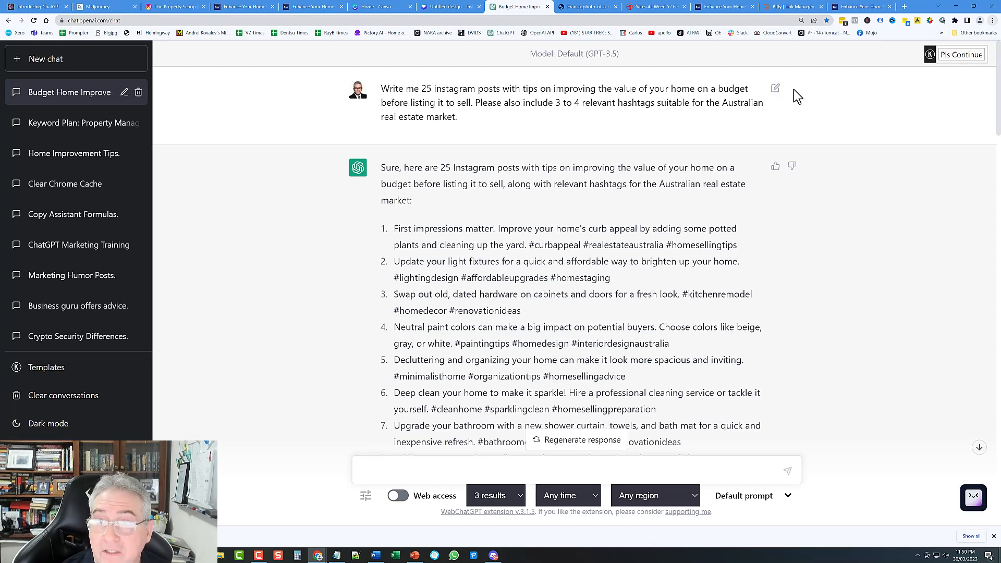
pyautogui.click(776, 89)
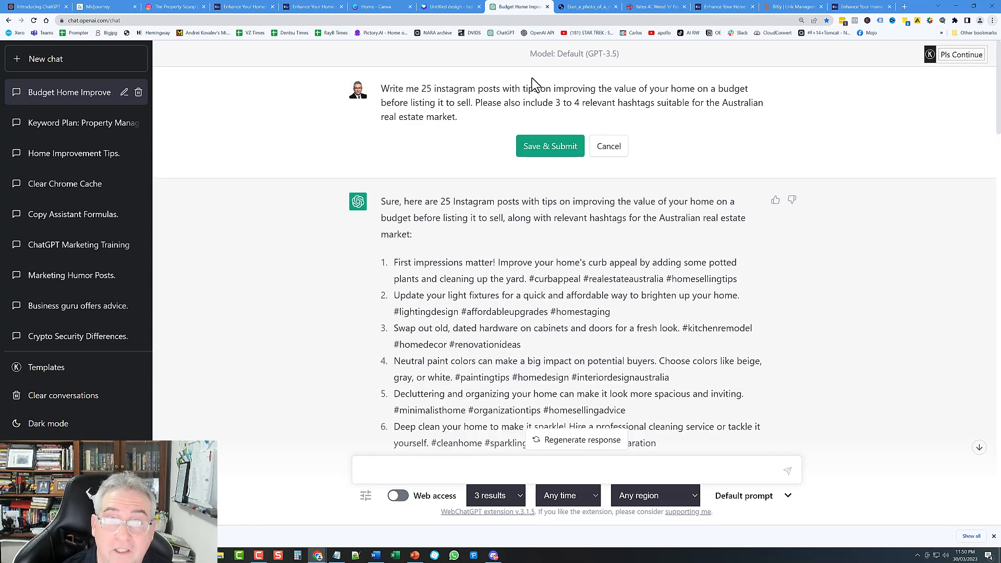
pyautogui.click(473, 117)
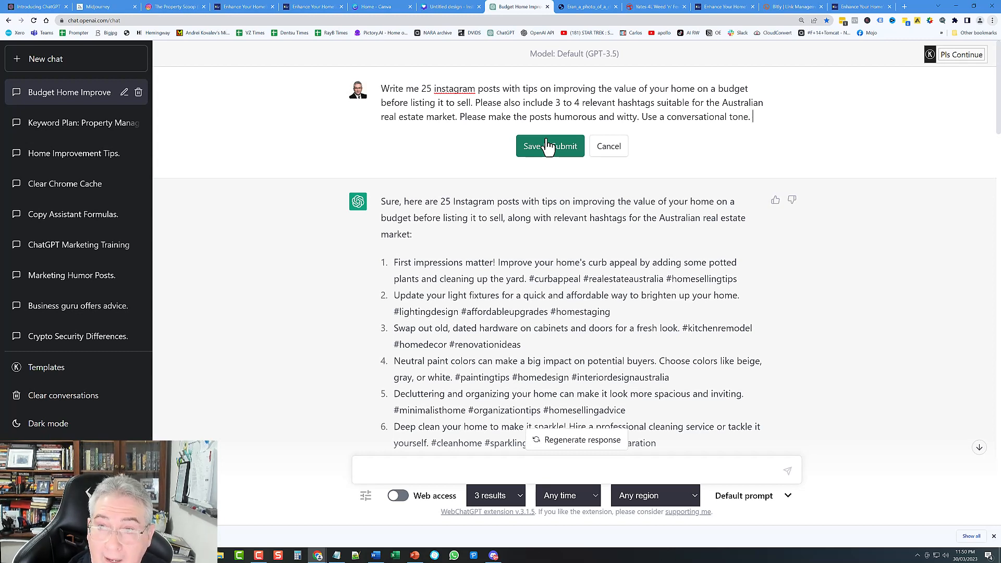
pyautogui.write('Add emo')
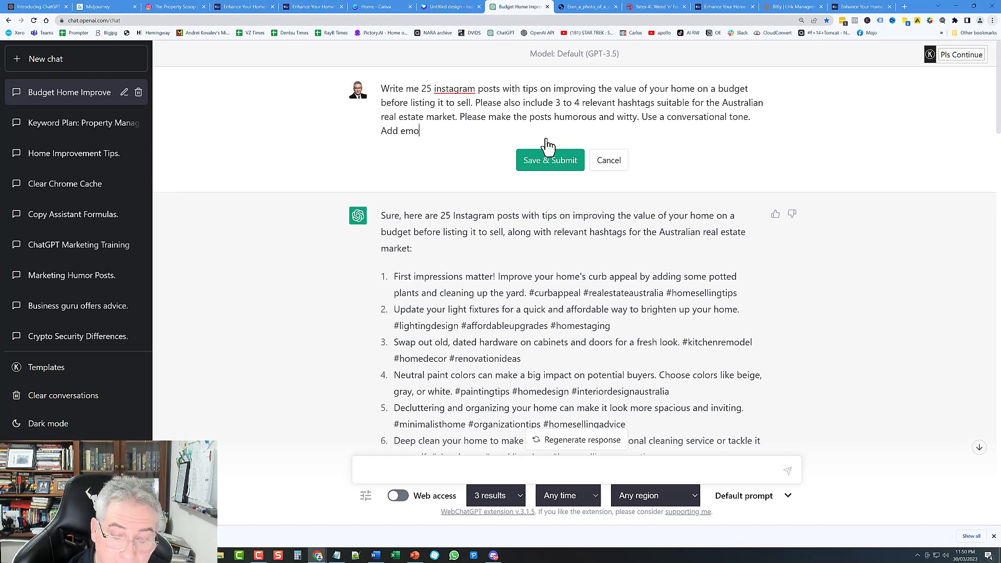
pyautogui.write('jis that are relevant.')
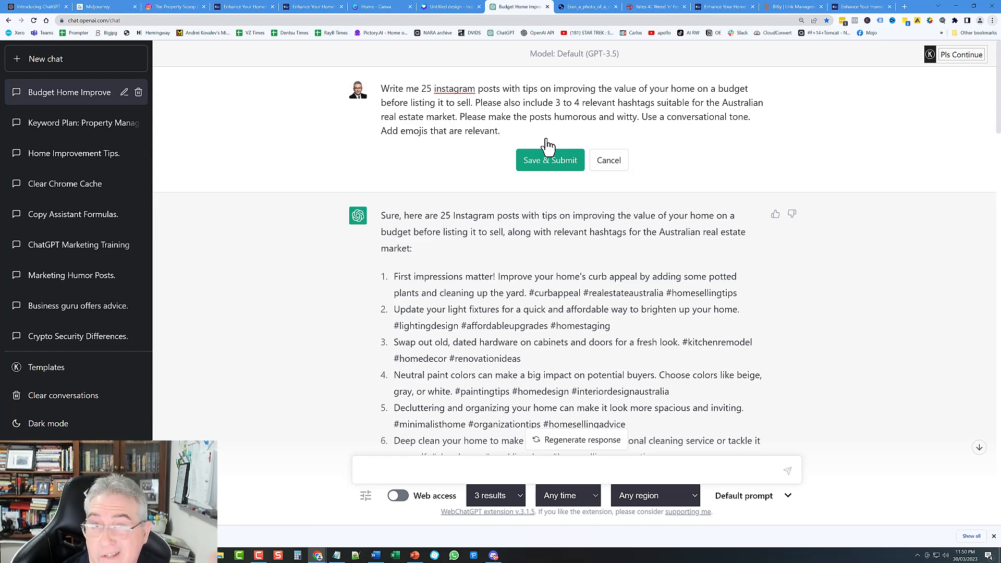
# Step: Submit the emoji-revised prompt, halt the reply partway, and reopen the prompt to add the quotation-mark and numbering instruction
pyautogui.click(560, 163)
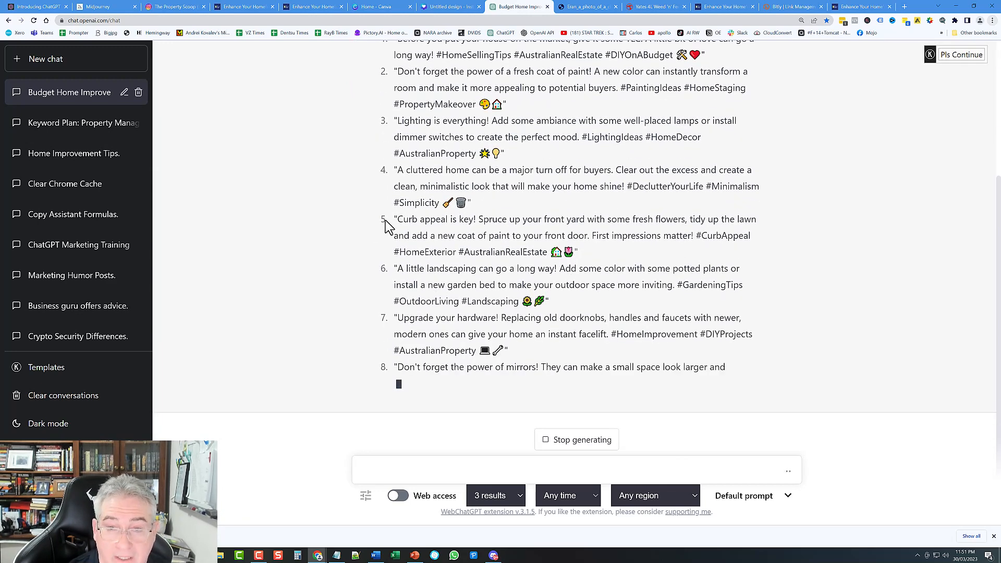
pyautogui.click(575, 448)
pyautogui.scroll(5, 585, 235)
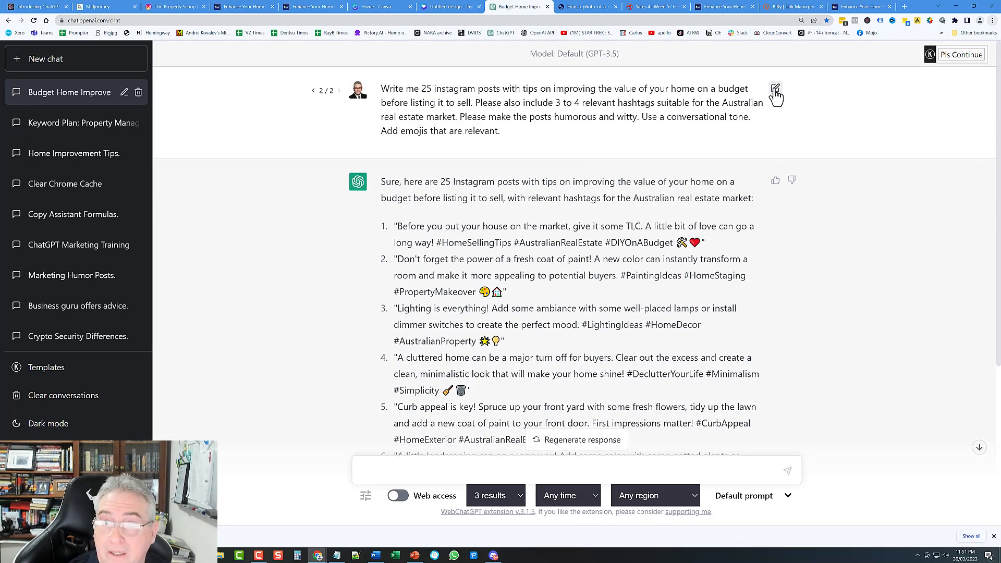
pyautogui.click(775, 89)
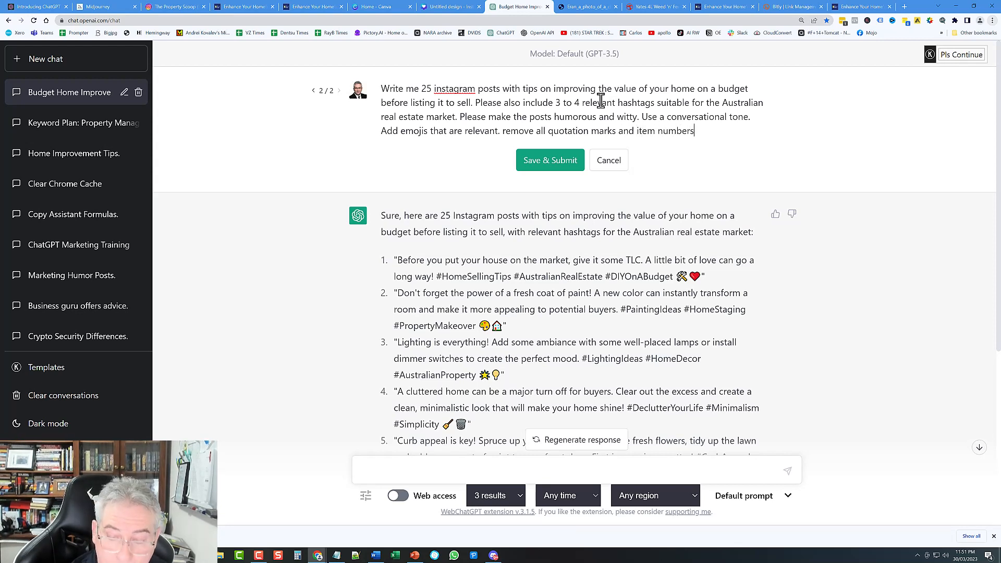
# Step: Submit the prompt asking to drop quotation marks and item numbers, then review the regenerated posts
pyautogui.click(549, 162)
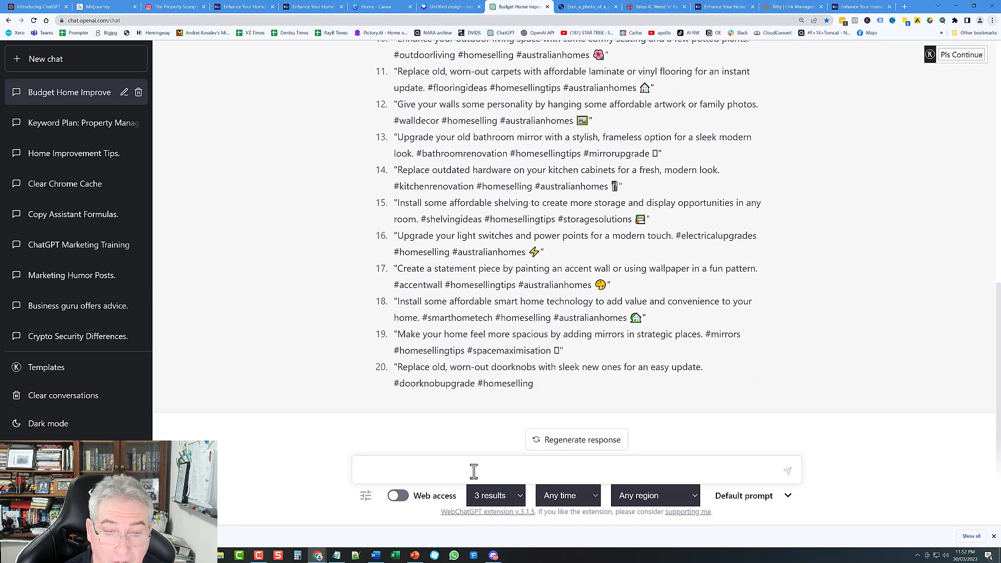
pyautogui.scroll(10, 490, 313)
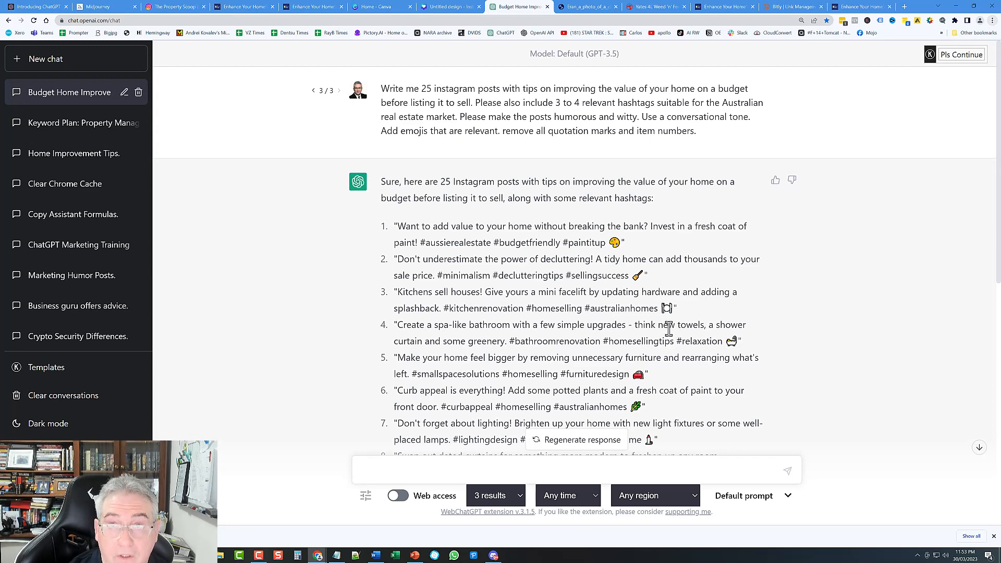
pyautogui.click(252, 8)
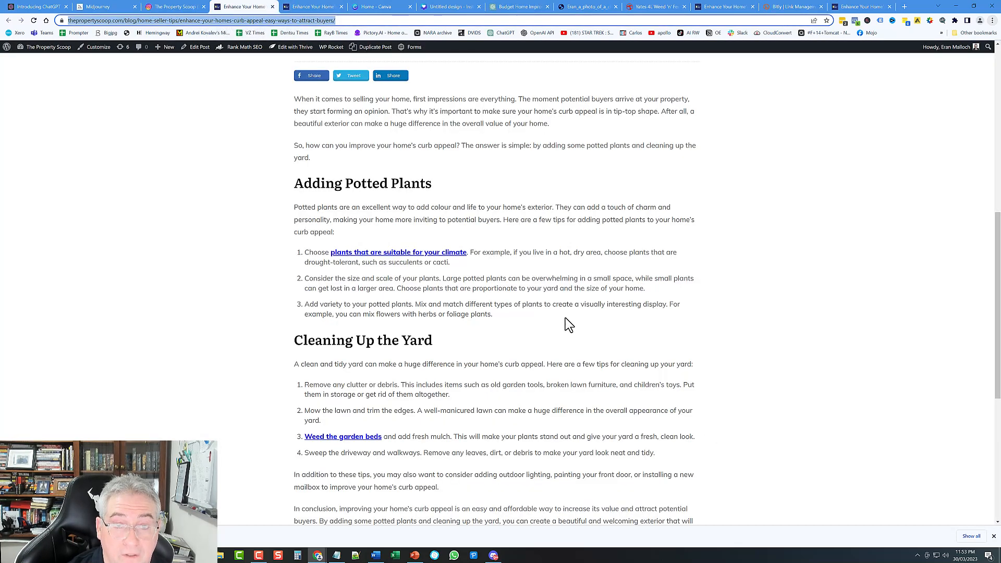
pyautogui.scroll(5, 563, 334)
pyautogui.scroll(3, 489, 379)
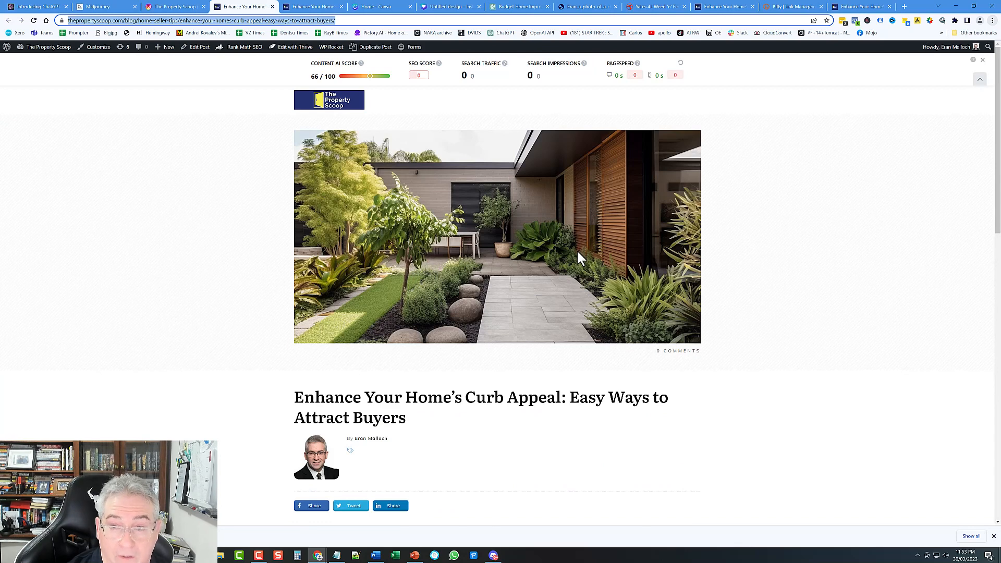
pyautogui.scroll(-2, 577, 254)
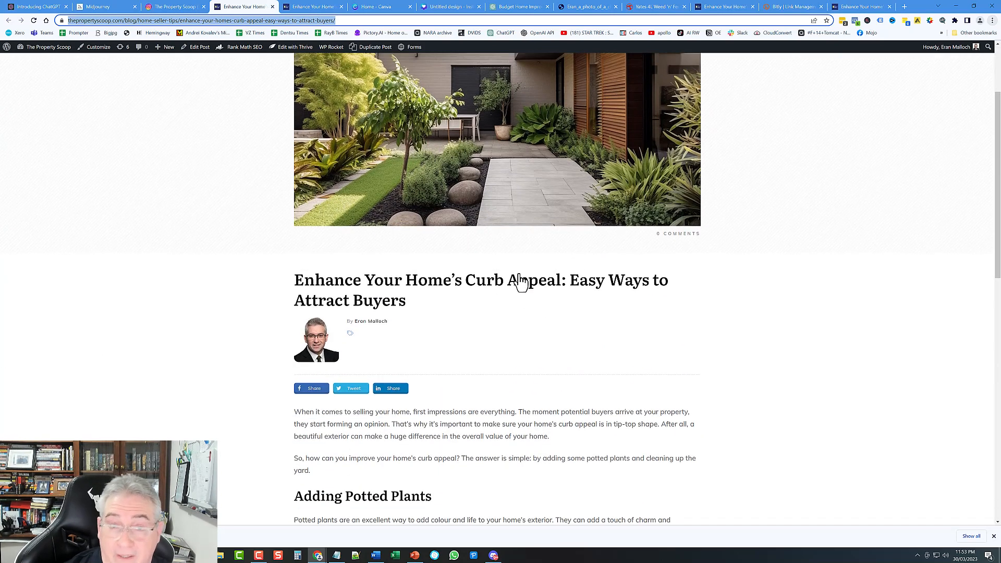
pyautogui.scroll(-5, 440, 305)
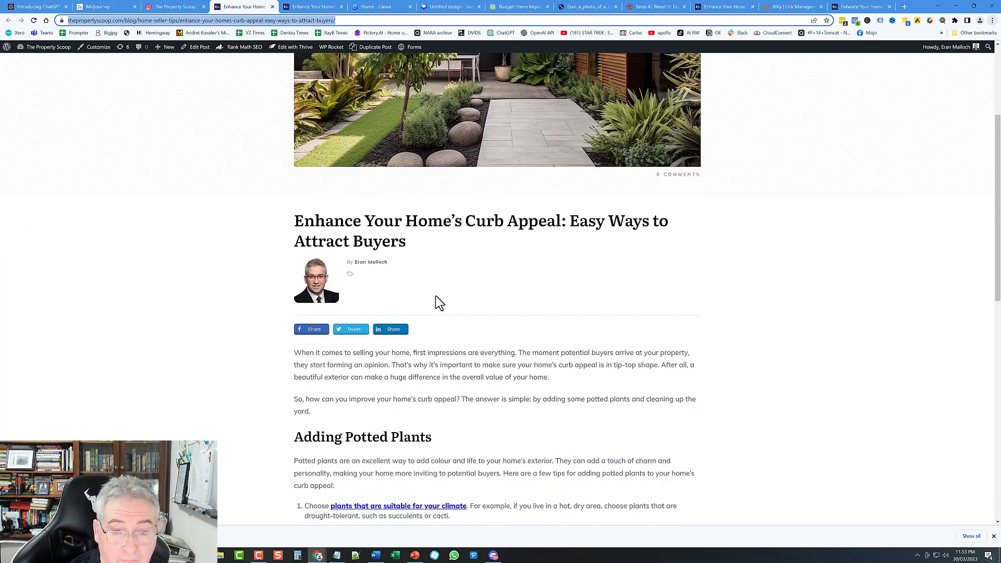
pyautogui.scroll(-2, 573, 290)
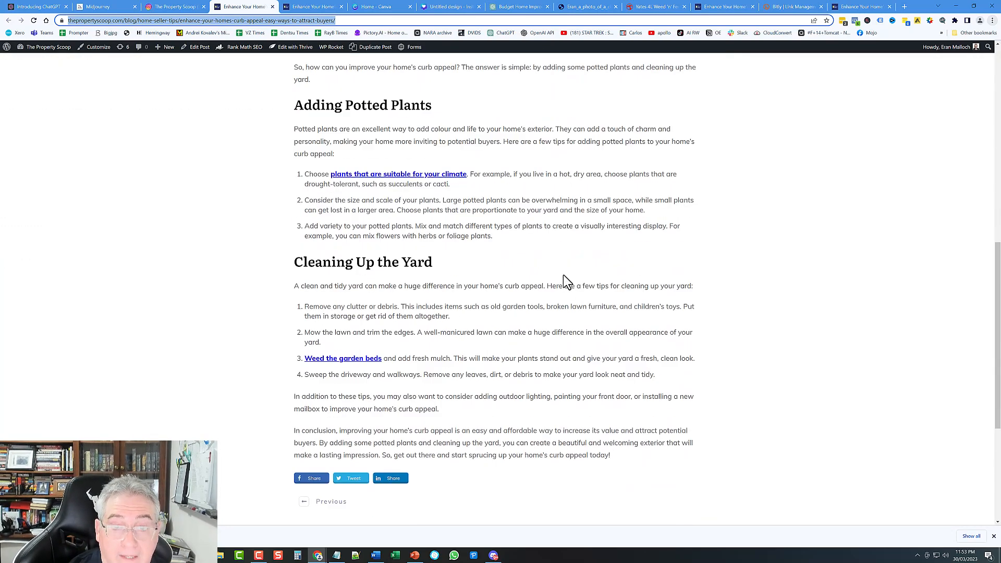
pyautogui.scroll(-3, 565, 287)
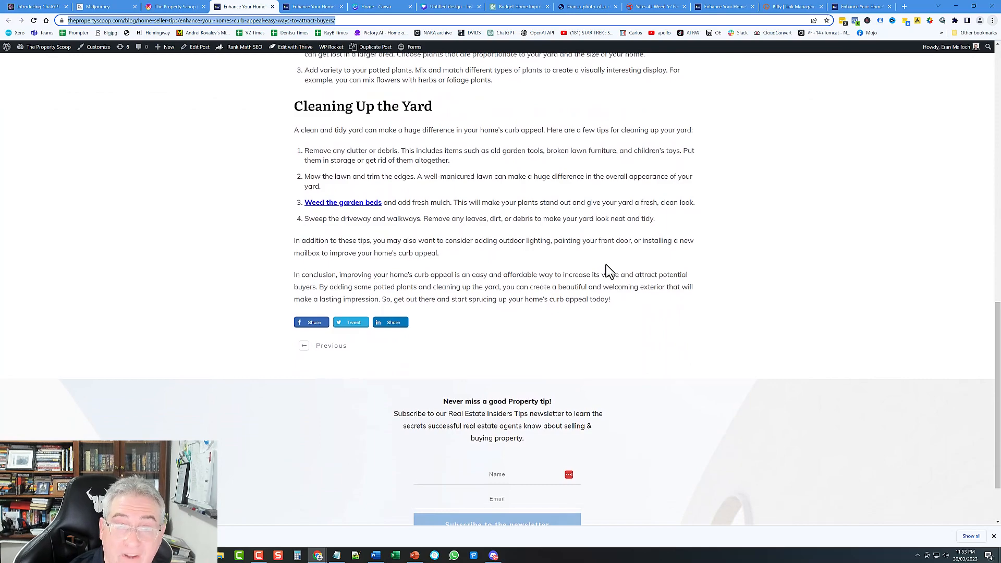
pyautogui.scroll(5, 574, 277)
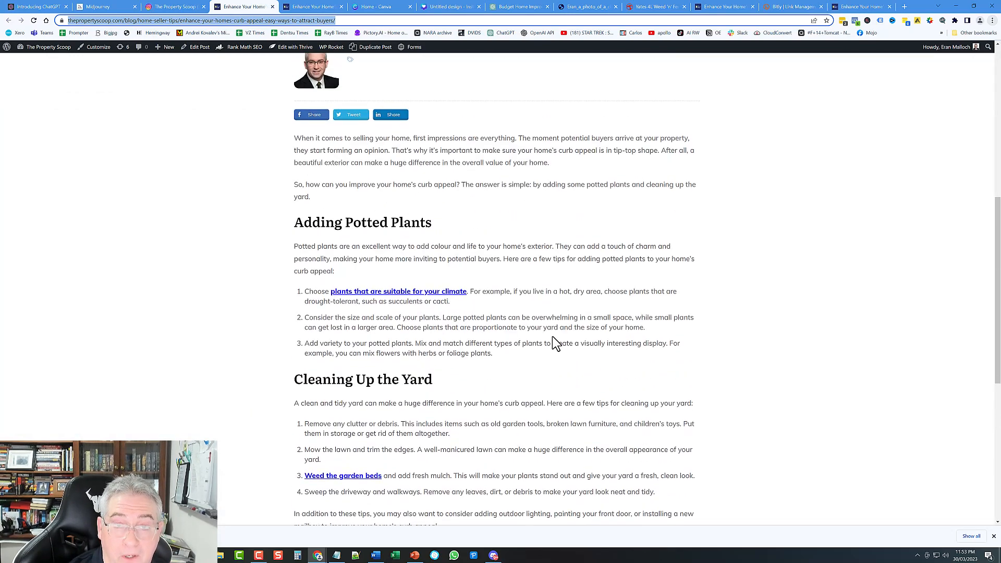
pyautogui.scroll(-4, 504, 309)
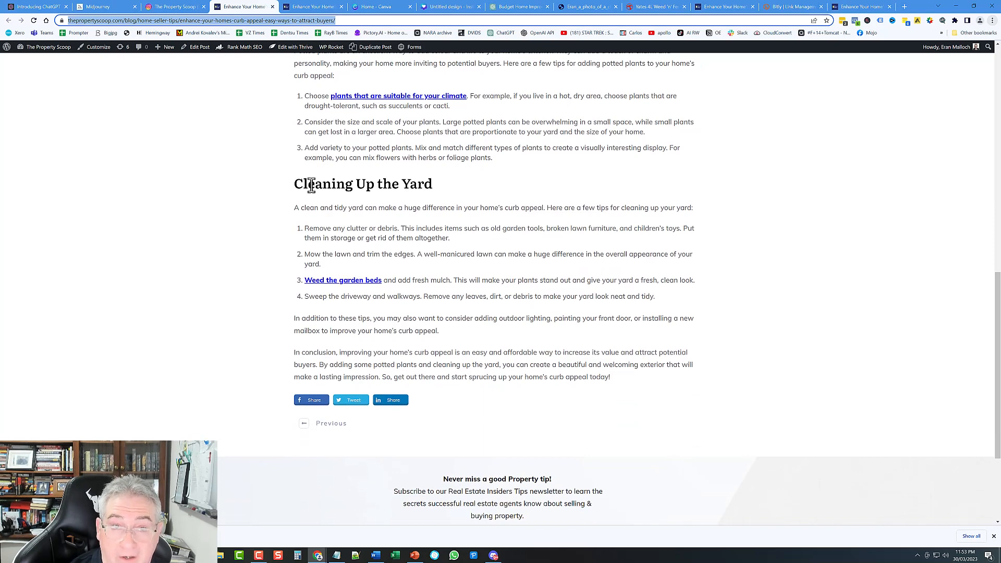
pyautogui.moveTo(294, 184); pyautogui.dragTo(442, 187)
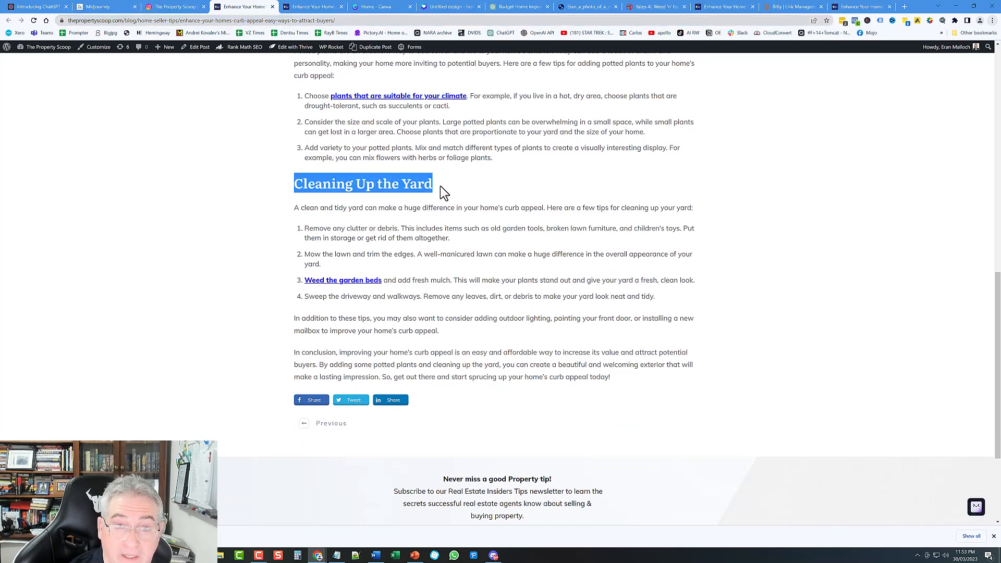
pyautogui.click(439, 186)
pyautogui.scroll(5, 537, 305)
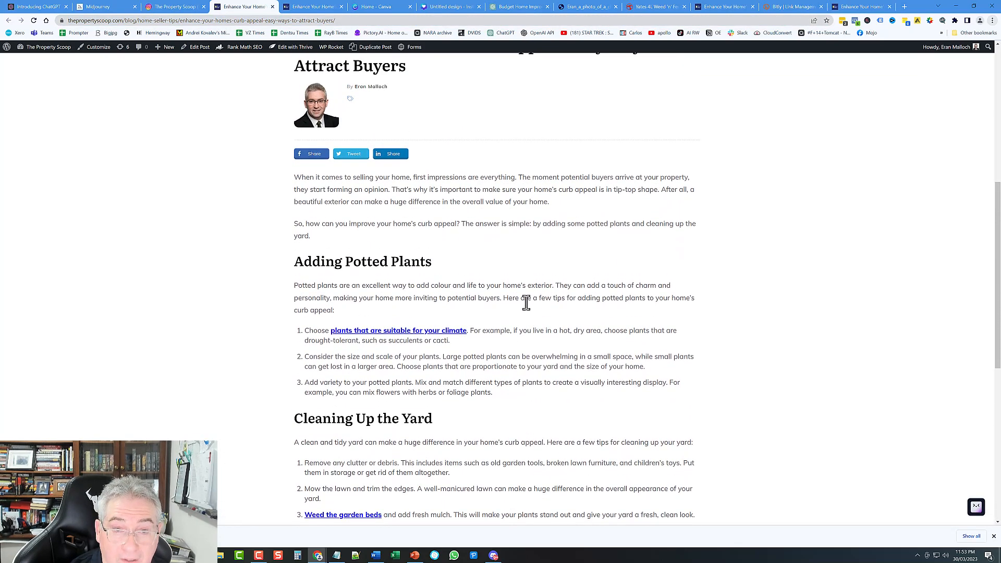
pyautogui.scroll(5, 538, 318)
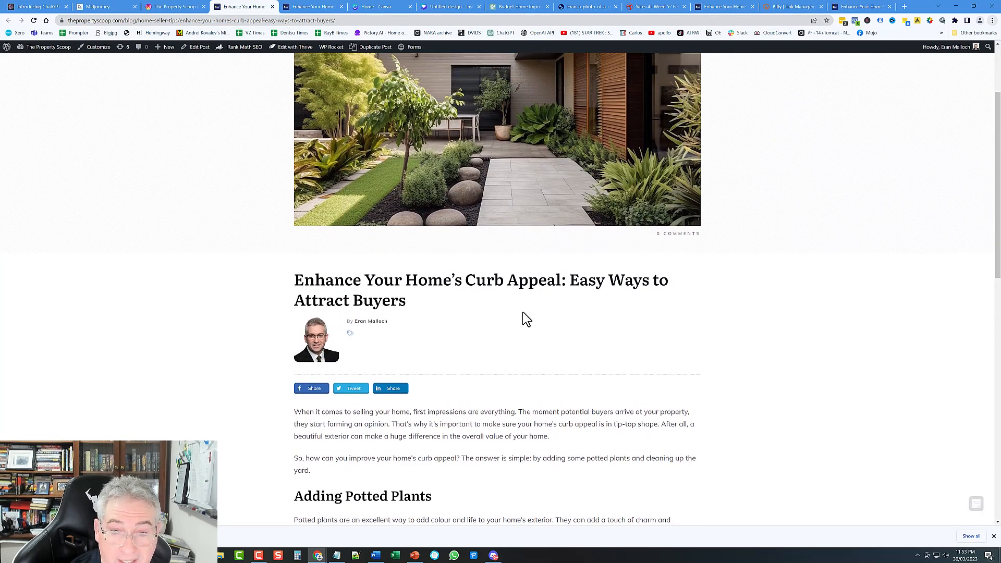
pyautogui.scroll(-1, 527, 319)
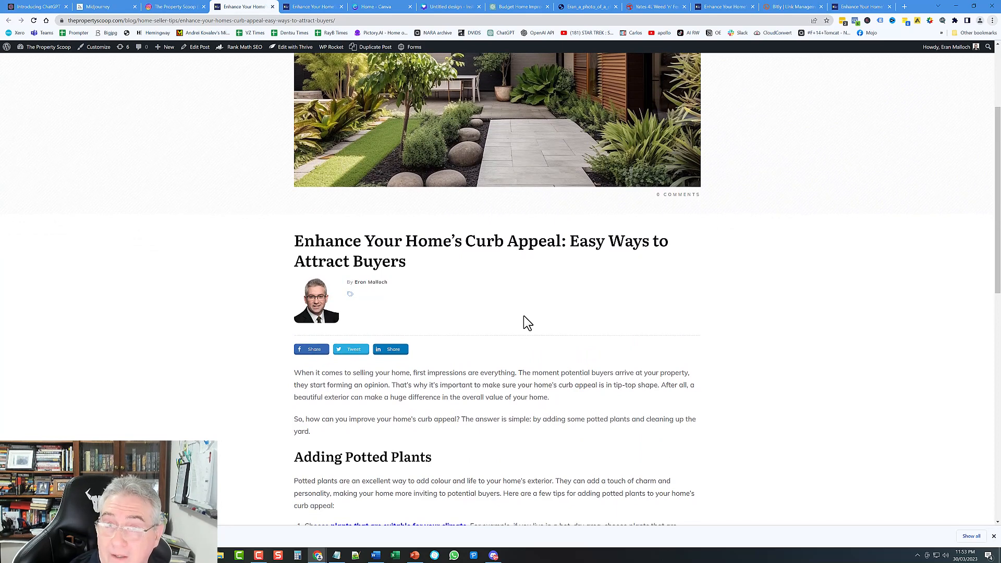
pyautogui.scroll(-5, 527, 321)
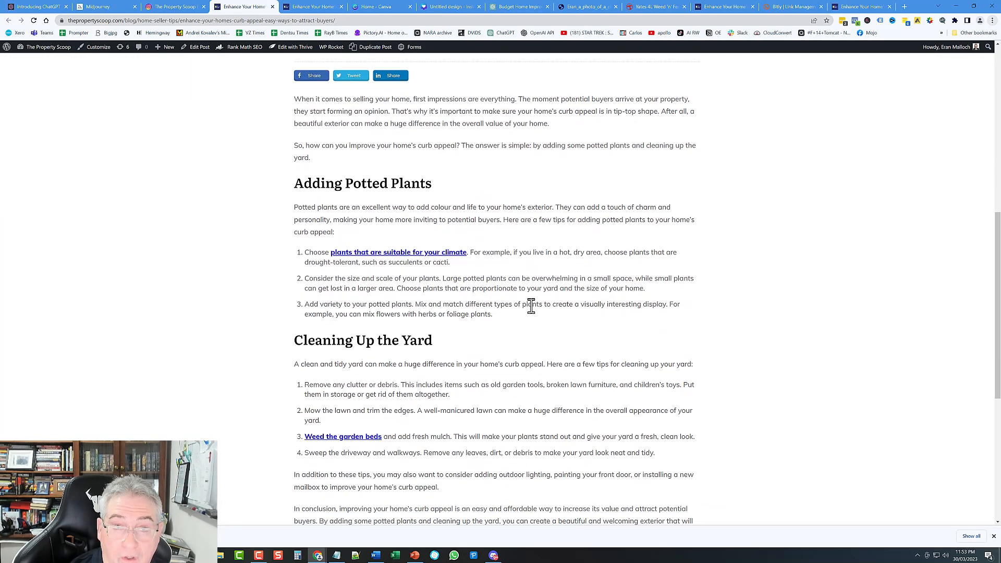
pyautogui.scroll(-4, 522, 310)
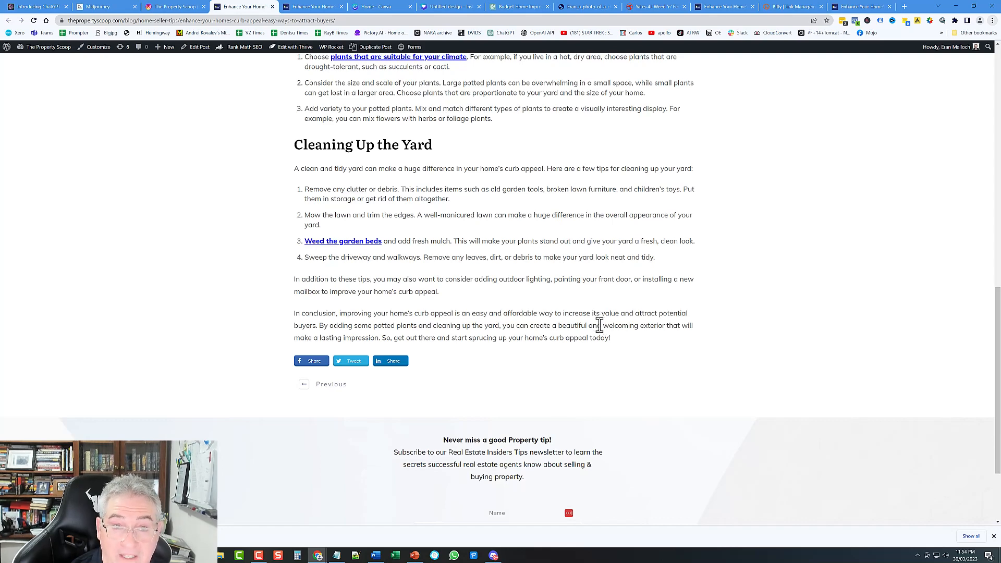
pyautogui.scroll(9, 571, 316)
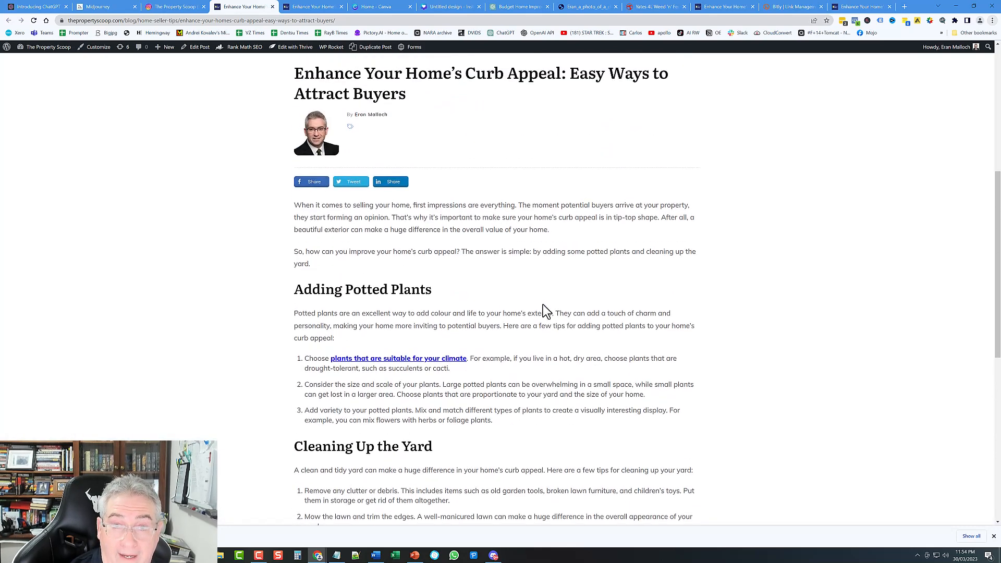
pyautogui.scroll(3, 546, 305)
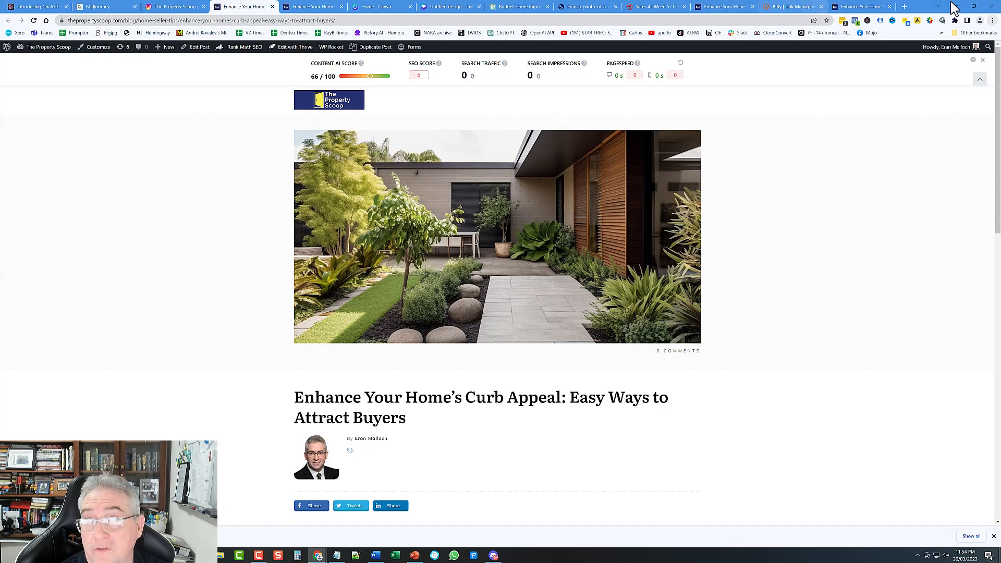
# Step: Search Google for 'google eeat' in a new tab and open the Search Engine Journal article
pyautogui.click(908, 7)
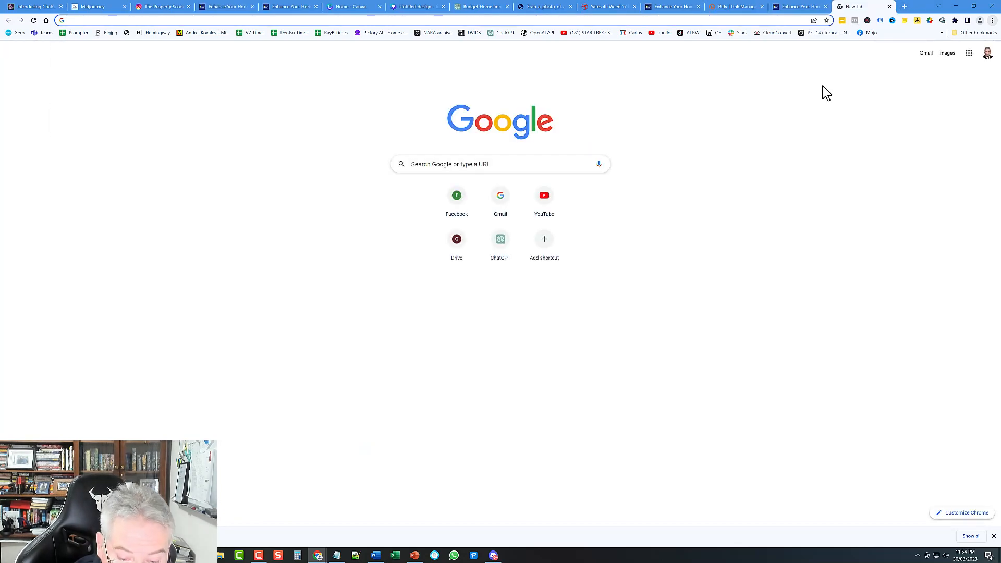
pyautogui.write('google eeat')
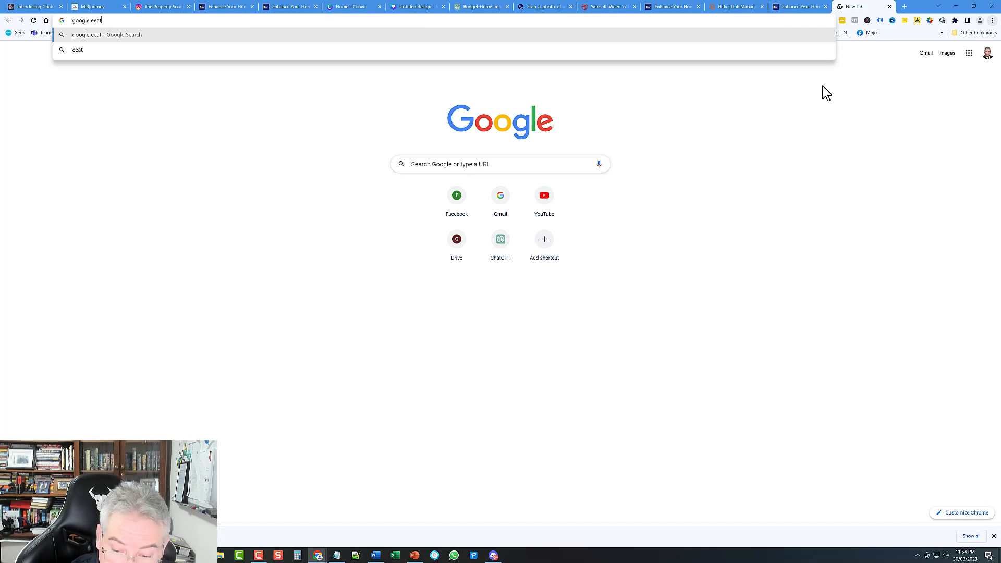
pyautogui.press('Return')
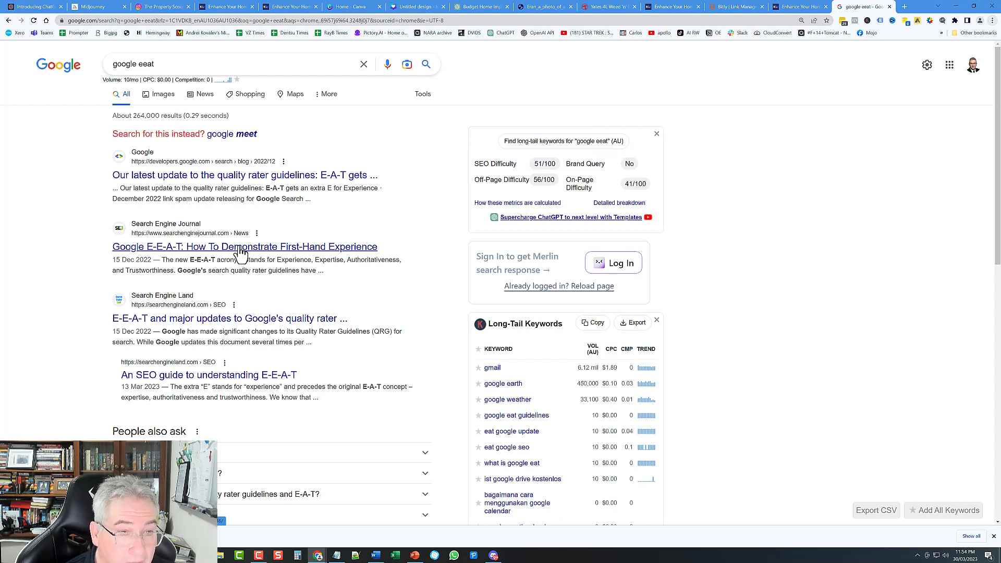
pyautogui.click(279, 255)
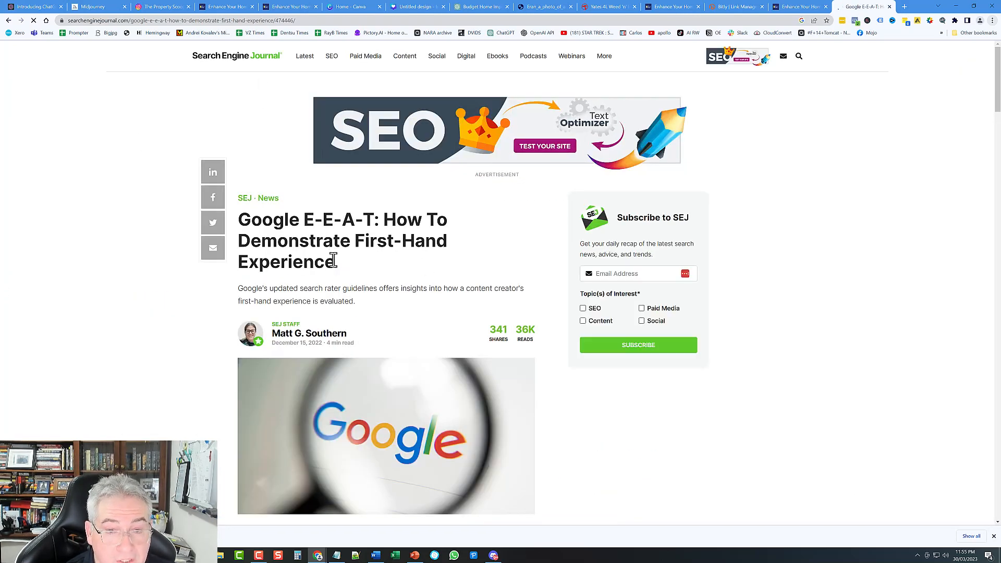
# Step: Read through the E-E-A-T article, then return to the curb-appeal blog post
pyautogui.scroll(-1, 335, 251)
pyautogui.scroll(-10, 161, 344)
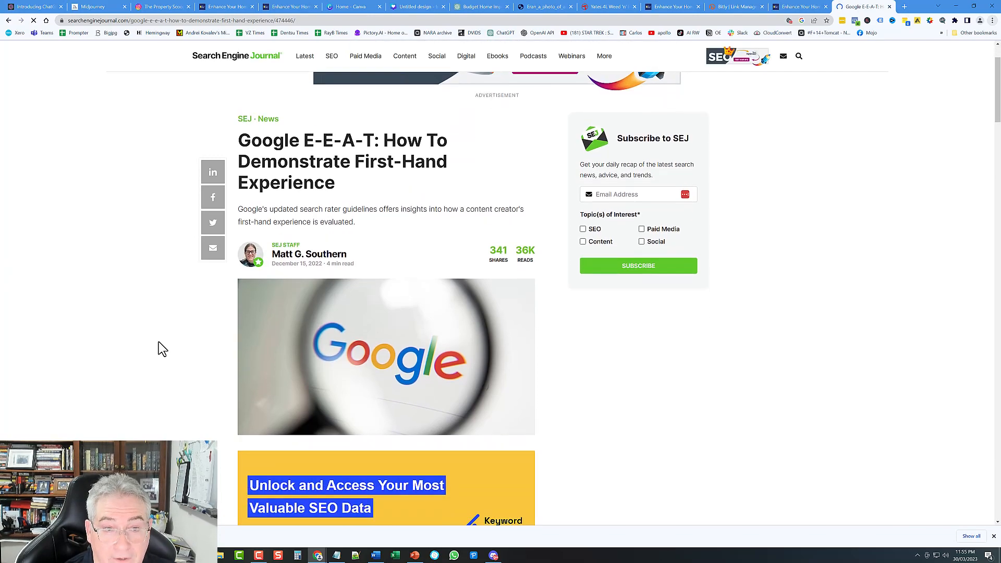
pyautogui.scroll(-7, 376, 186)
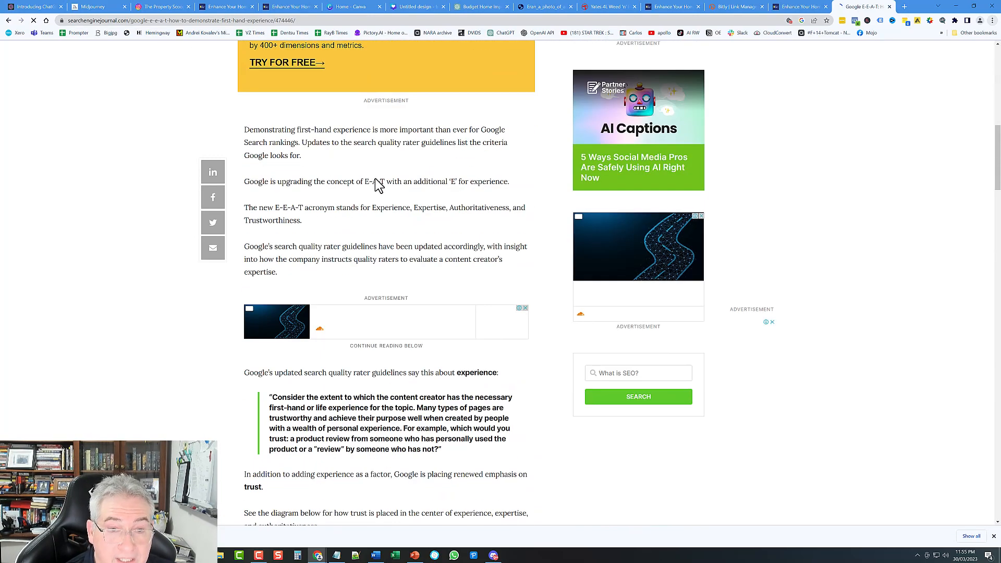
pyautogui.scroll(-2, 485, 300)
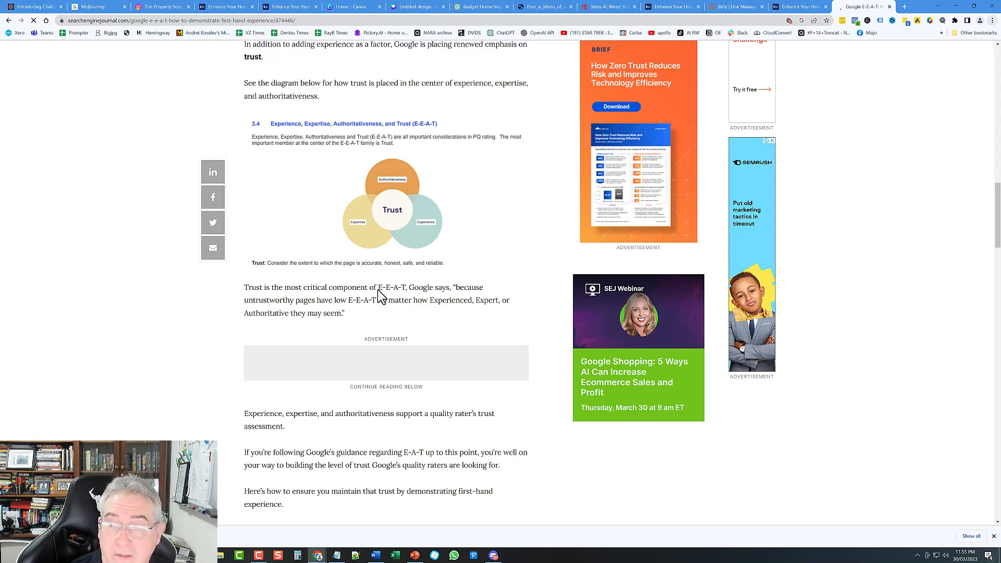
pyautogui.hotkey('ctrl', 'shift', 'Tab')
pyautogui.hotkey('ctrl', '4')
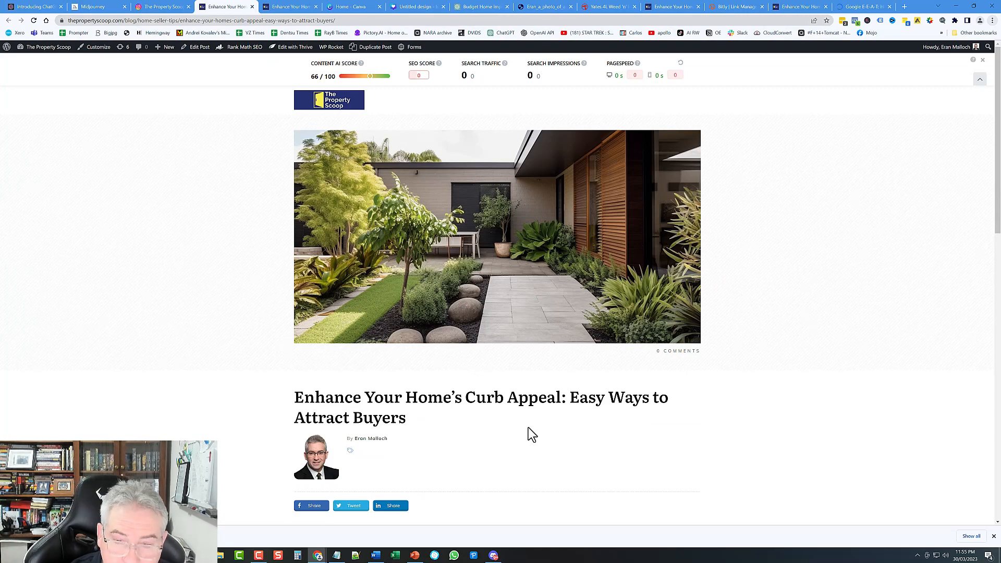
# Step: Finish scrolling the curb-appeal article, then switch to the ChatGPT posts and the Midjourney server in Discord
pyautogui.scroll(-3, 506, 398)
pyautogui.scroll(-2, 497, 400)
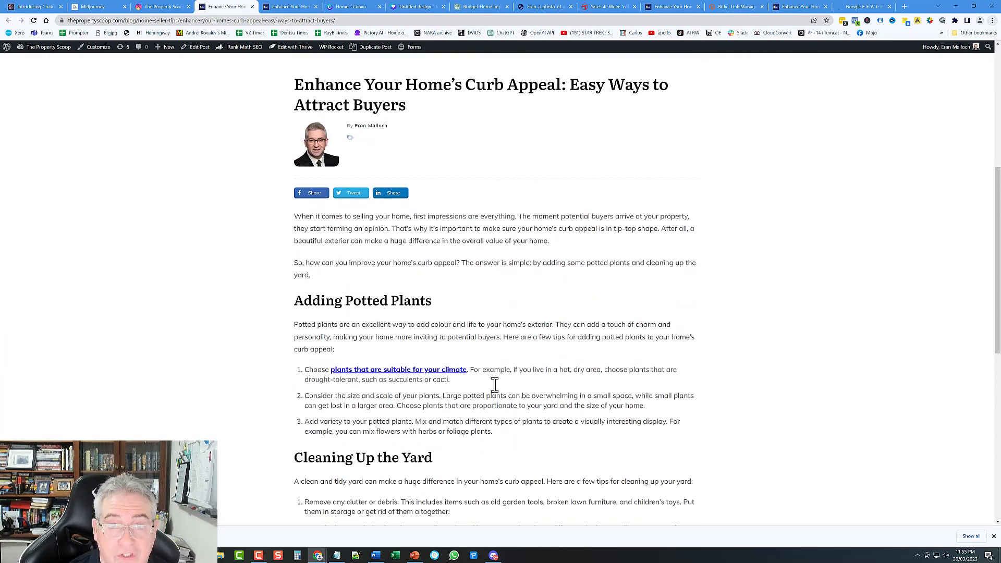
pyautogui.scroll(-5, 488, 370)
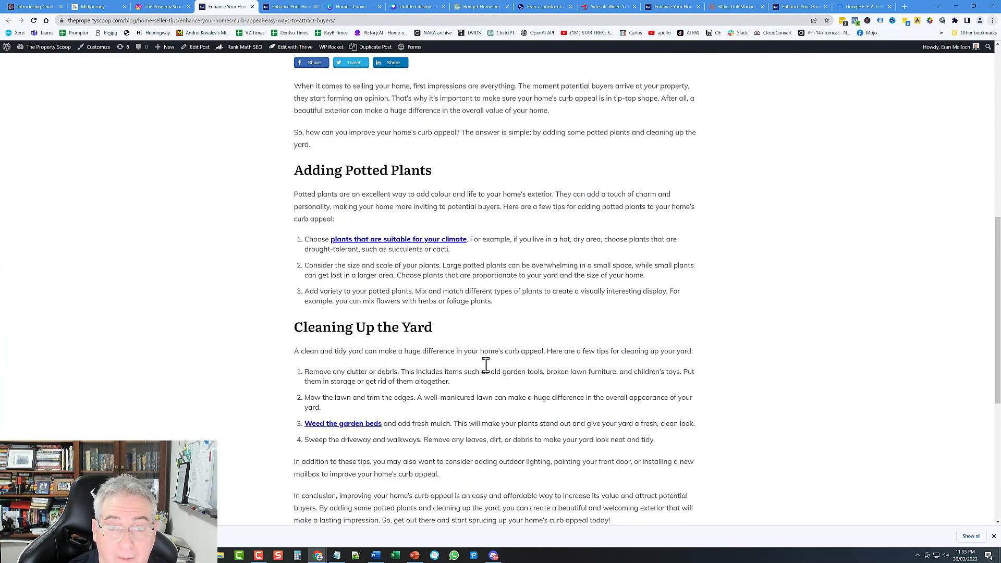
pyautogui.click(484, 7)
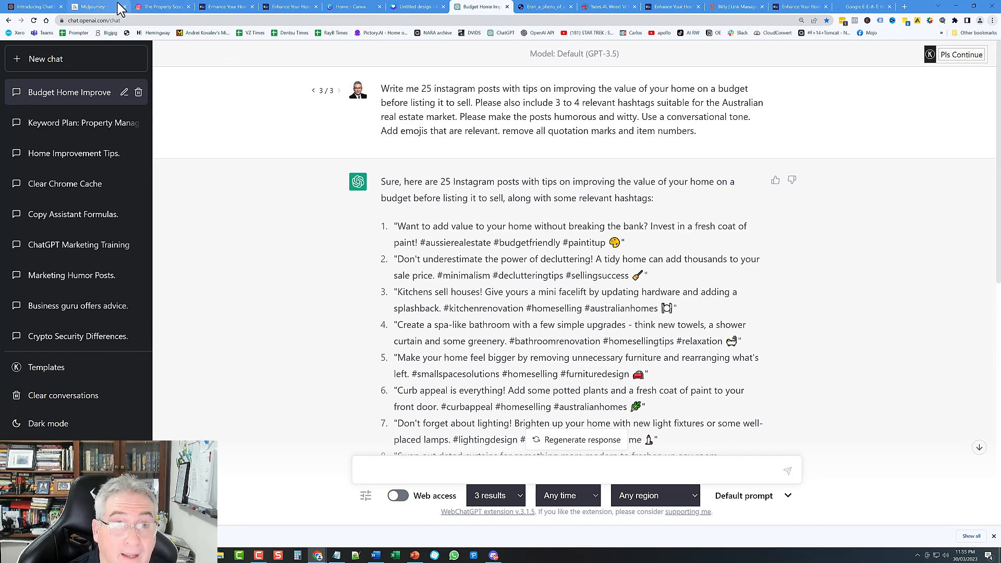
pyautogui.click(494, 556)
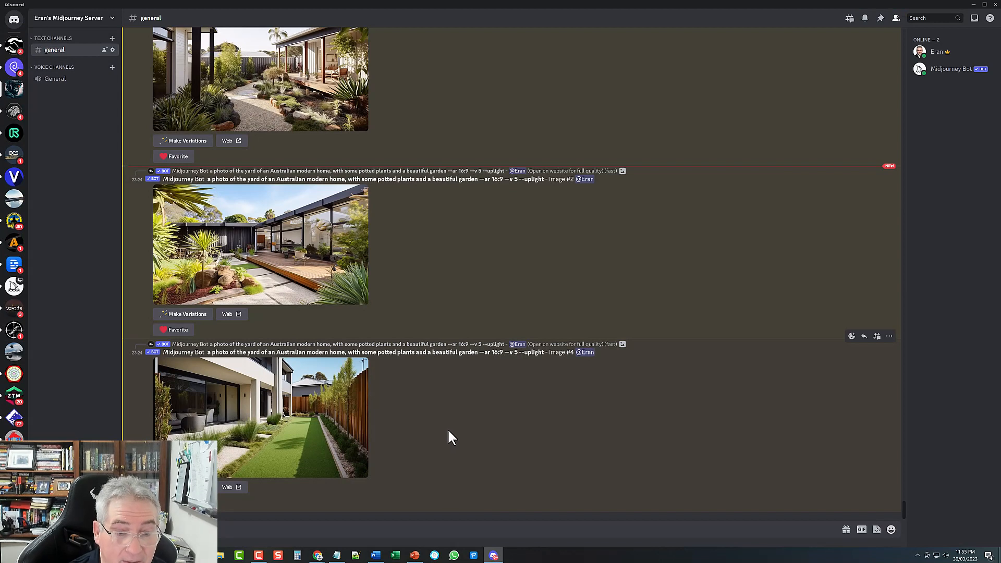